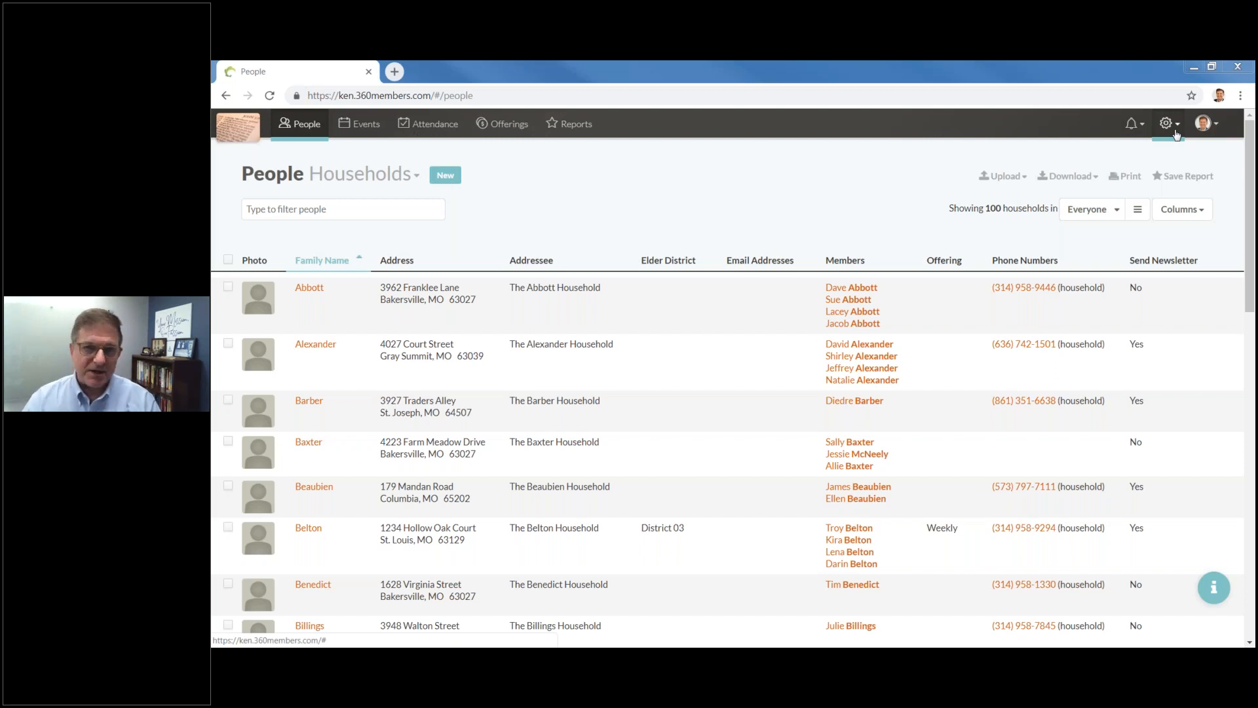
Look over the admin settings, account options and list-type menus without changing anything.
click(1169, 125)
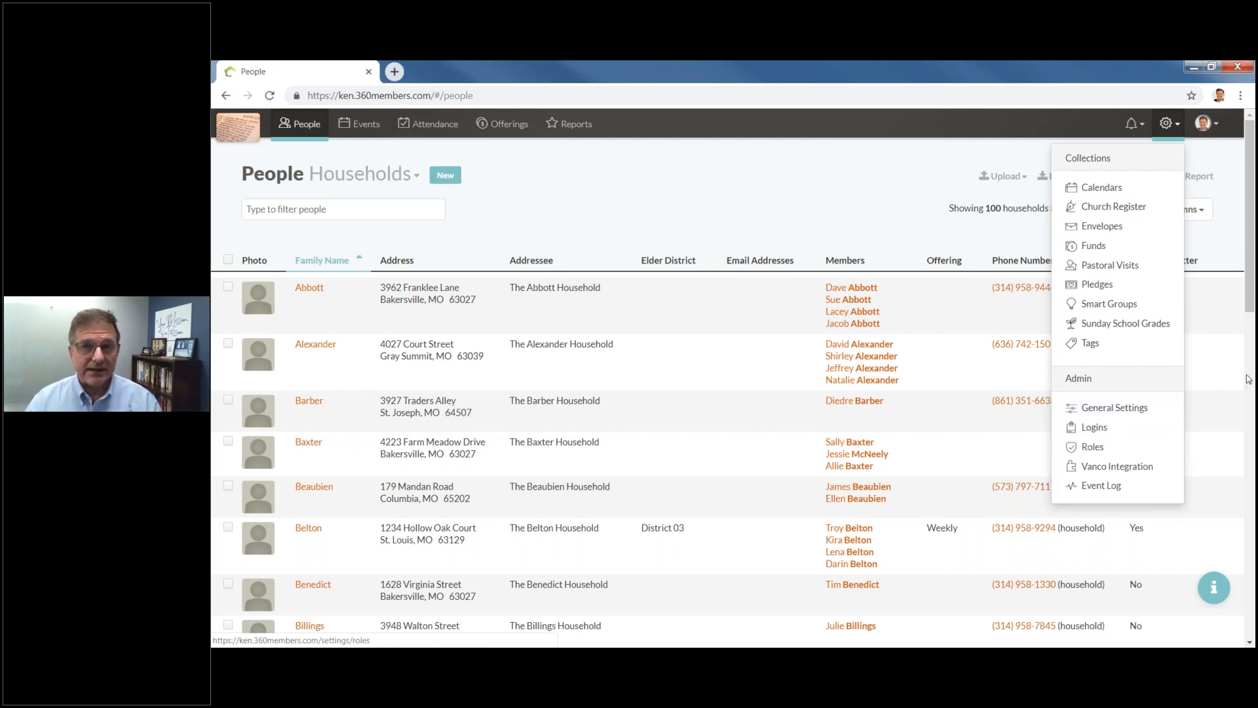
click(1219, 123)
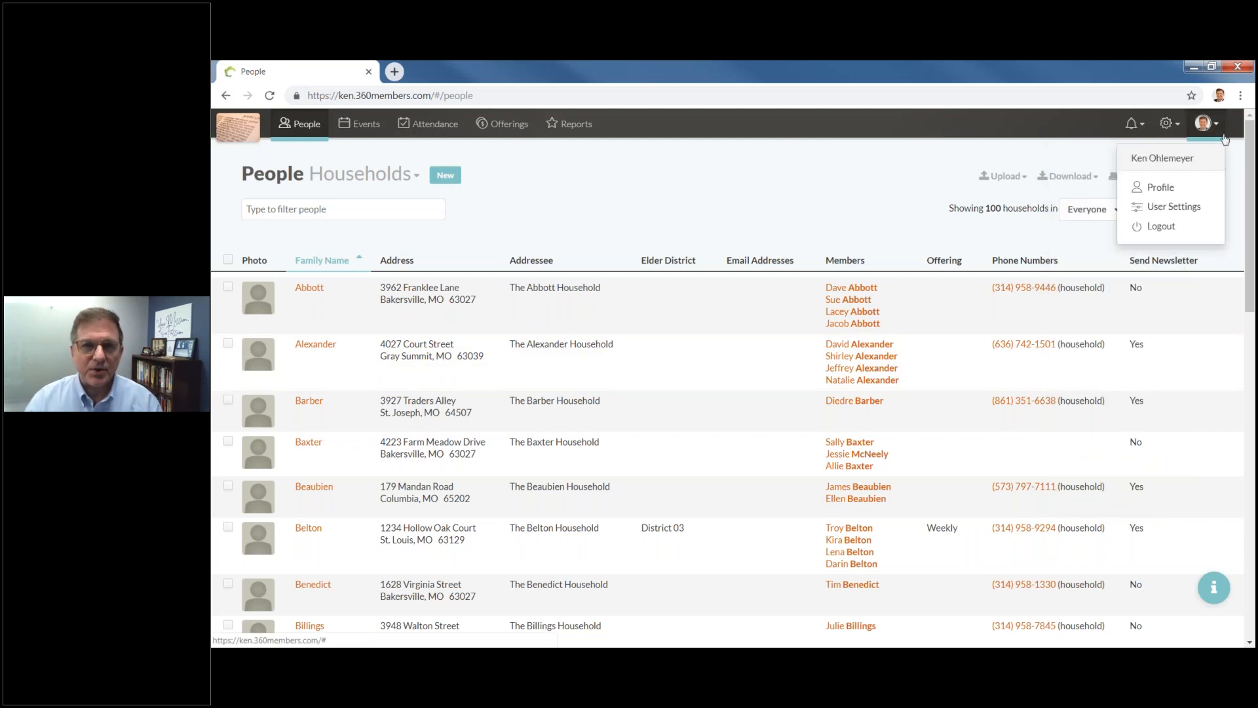
click(940, 121)
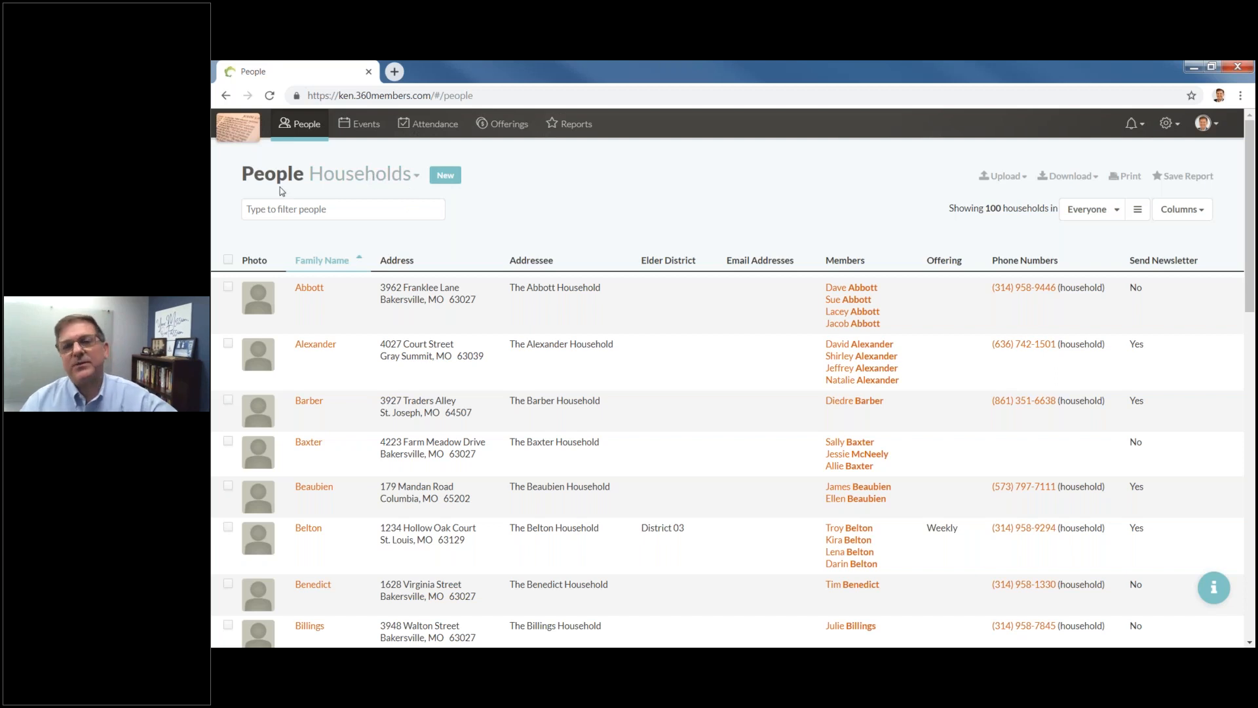
click(415, 182)
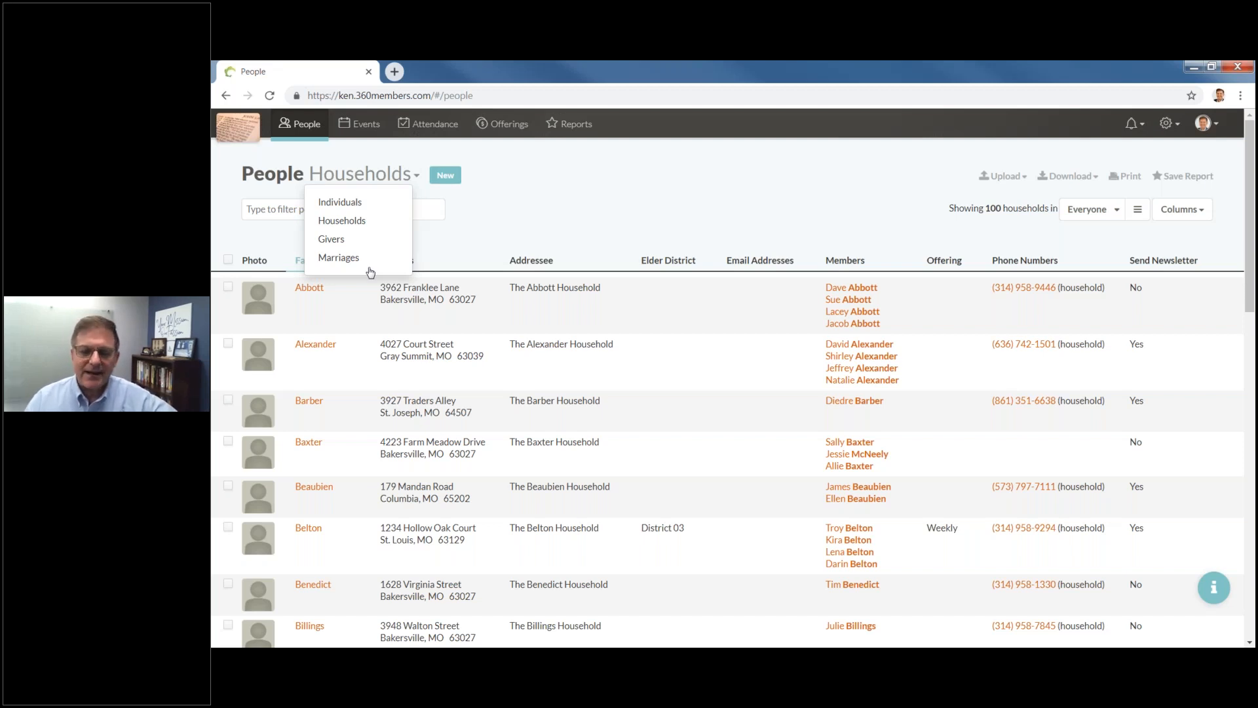
click(534, 179)
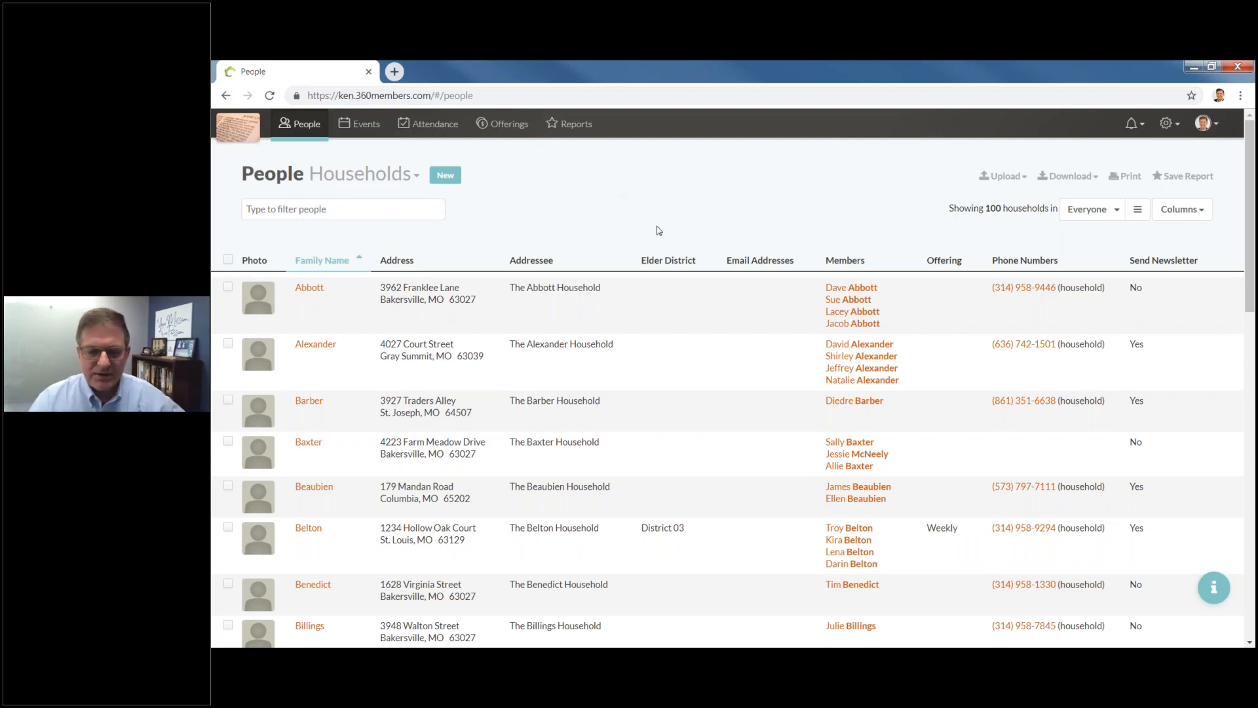
Filter the households list by 'james', then by '63128', then clear the filter.
click(333, 209)
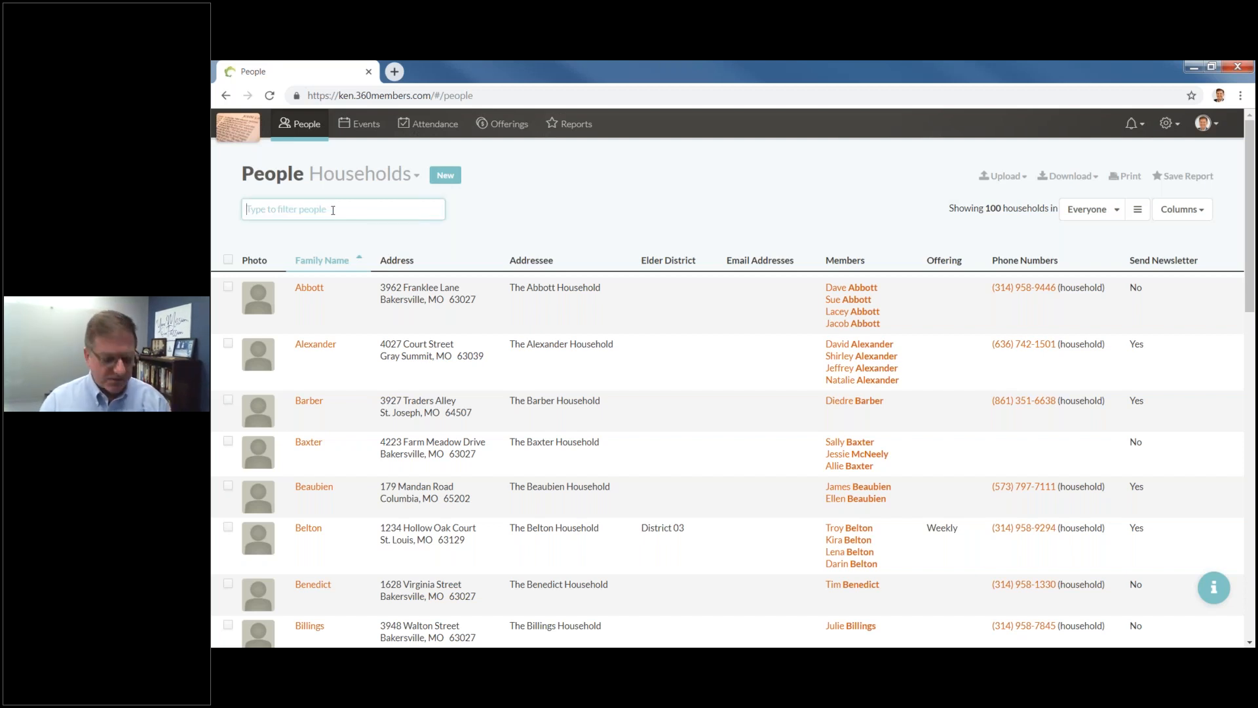
text(jame)
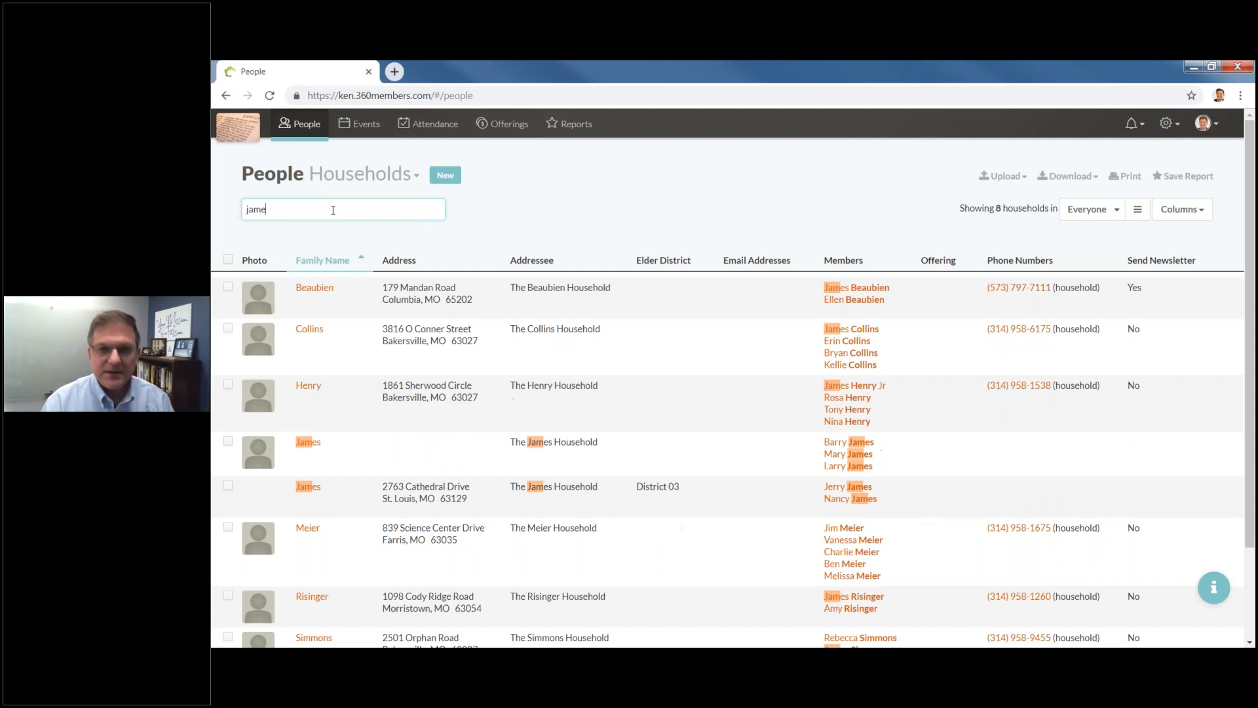
text(s)
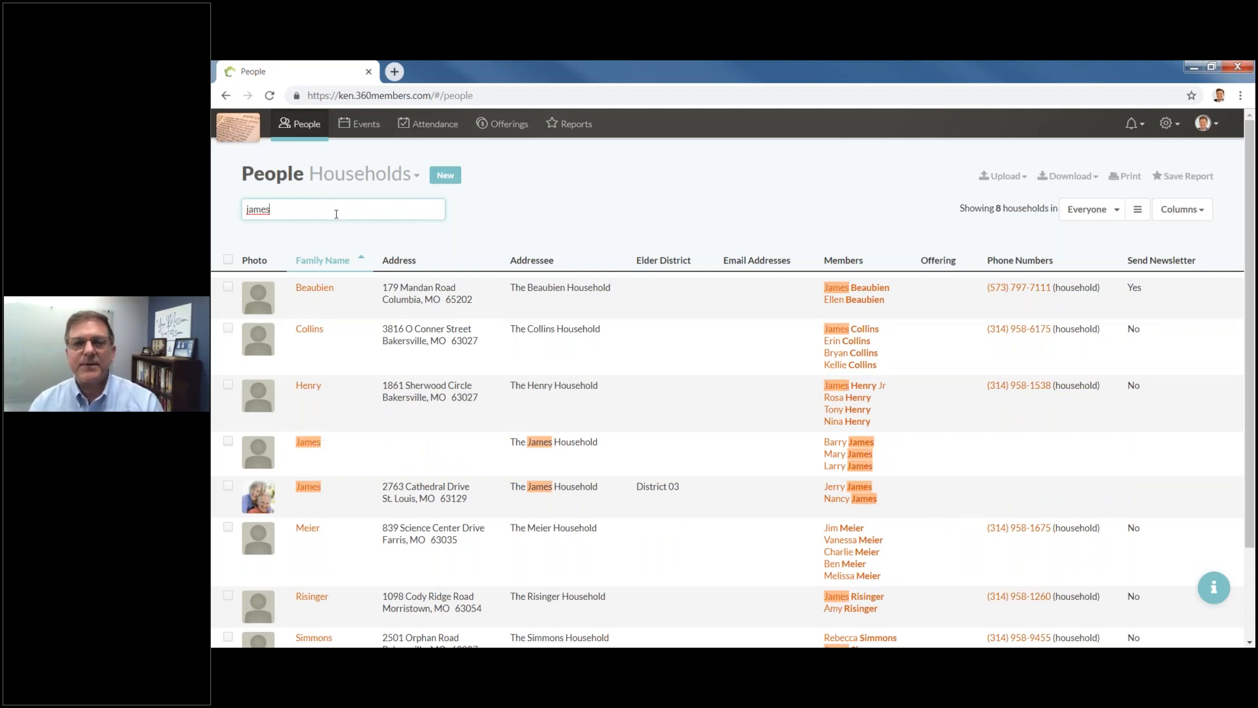
drag(271, 210, 241, 213)
text(6)
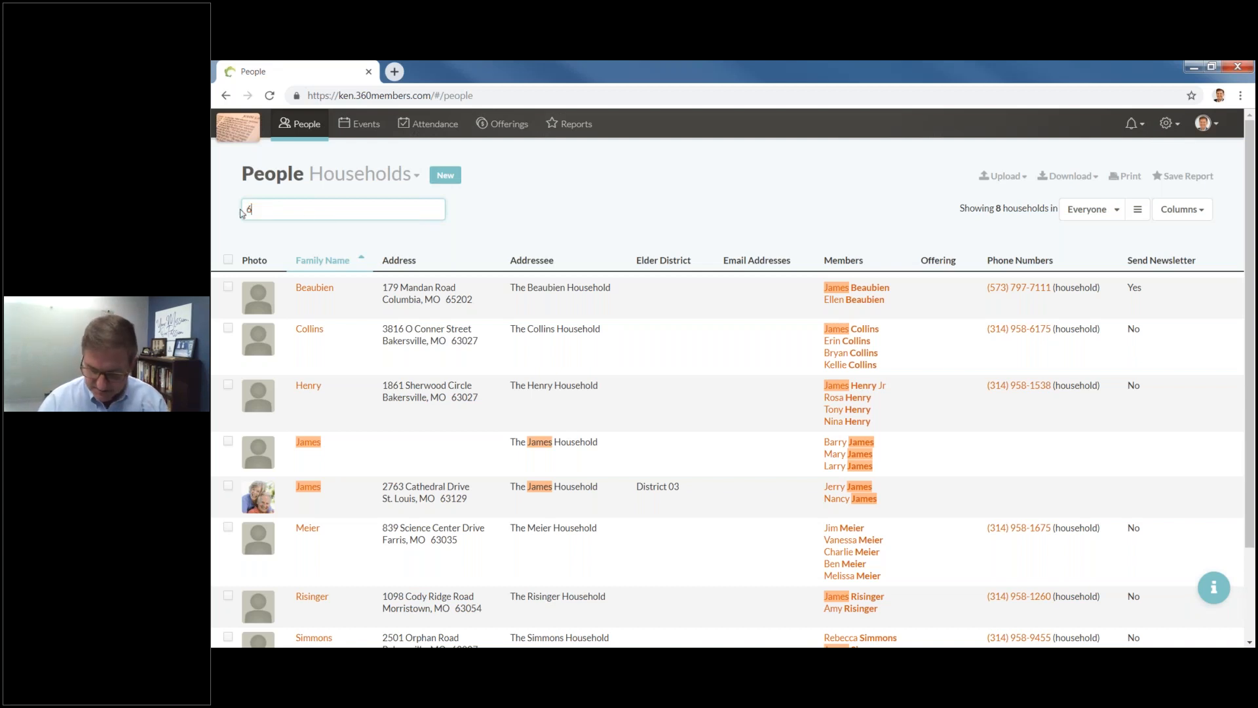
text(3128)
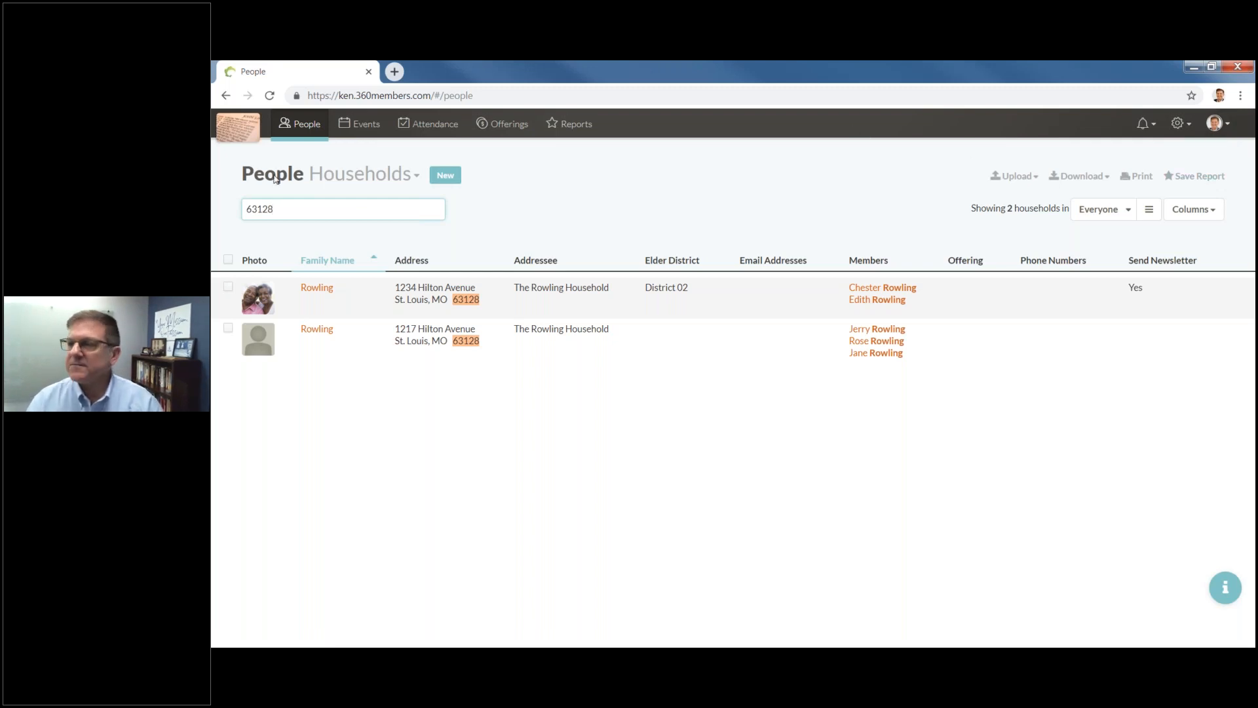
drag(276, 209, 216, 208)
key(BackSpace)
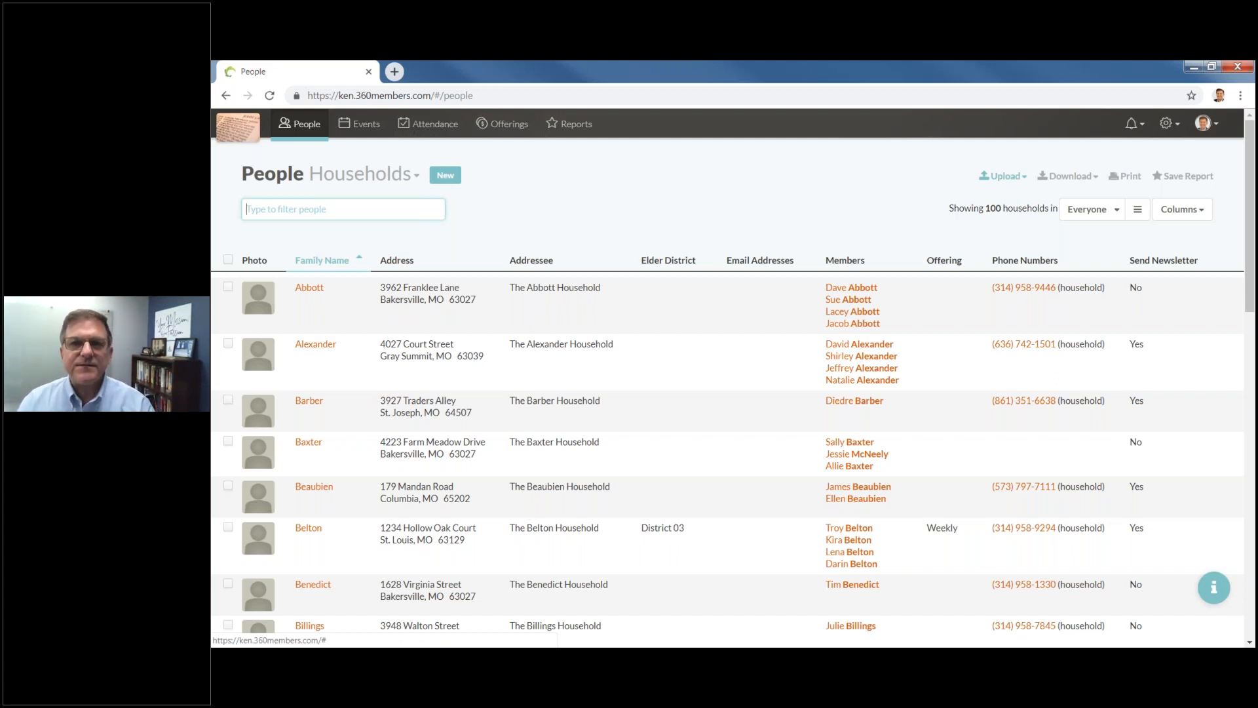
Review the import options and the export/download options for the households list.
click(1011, 178)
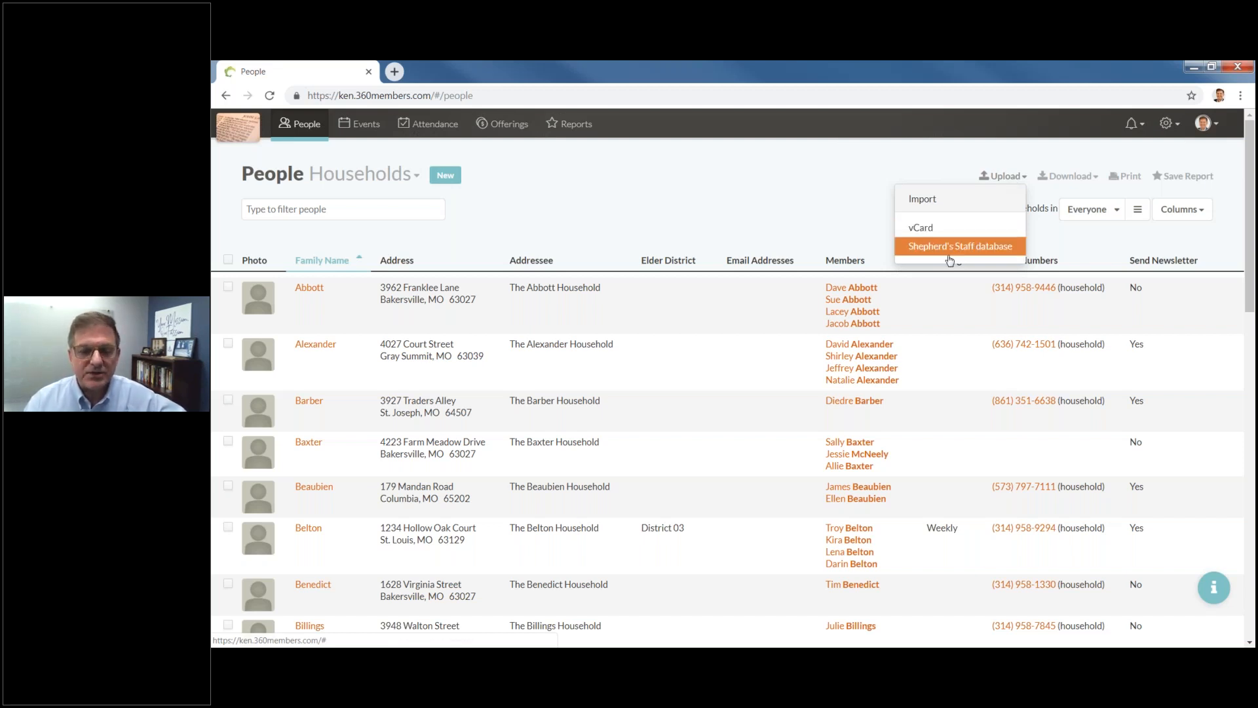
click(1063, 152)
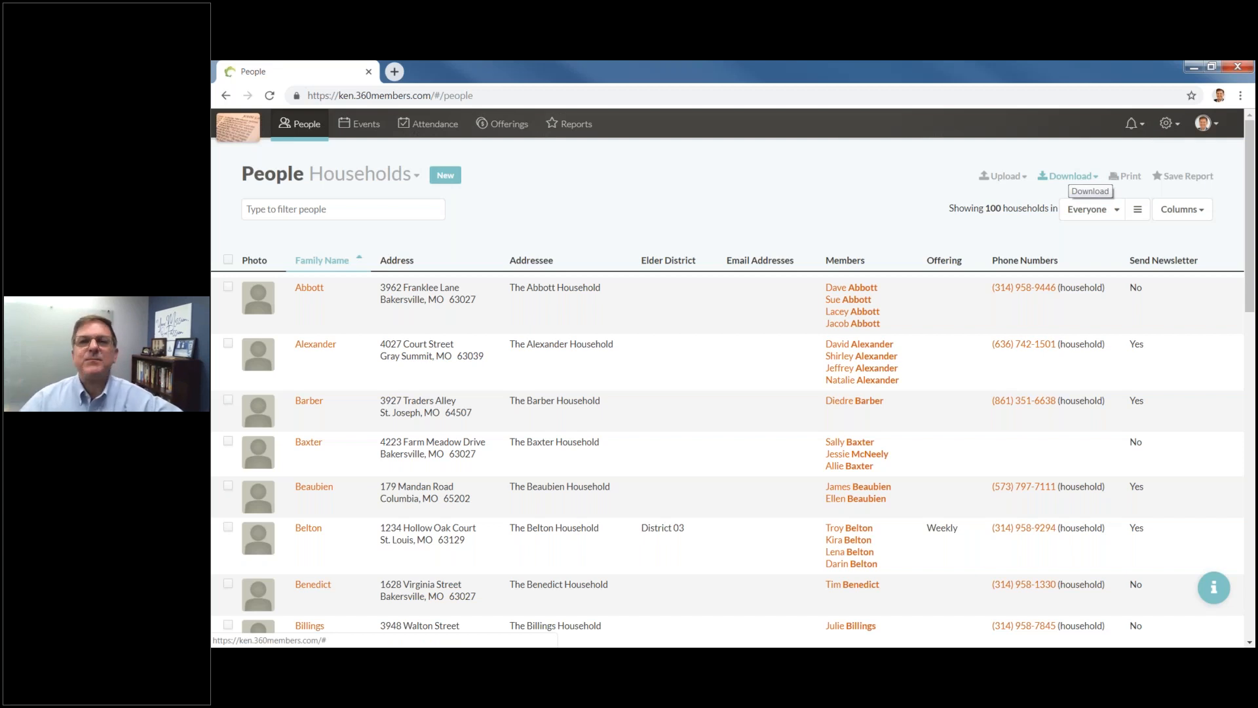
click(1068, 176)
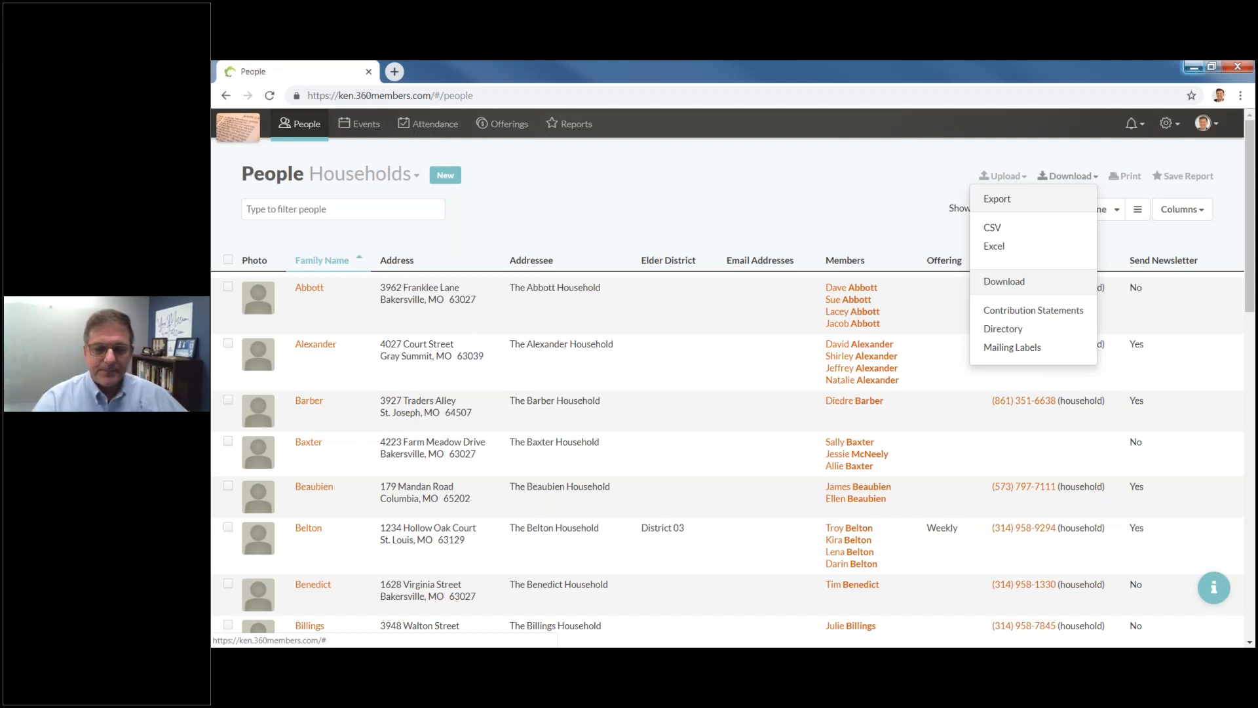
click(1128, 182)
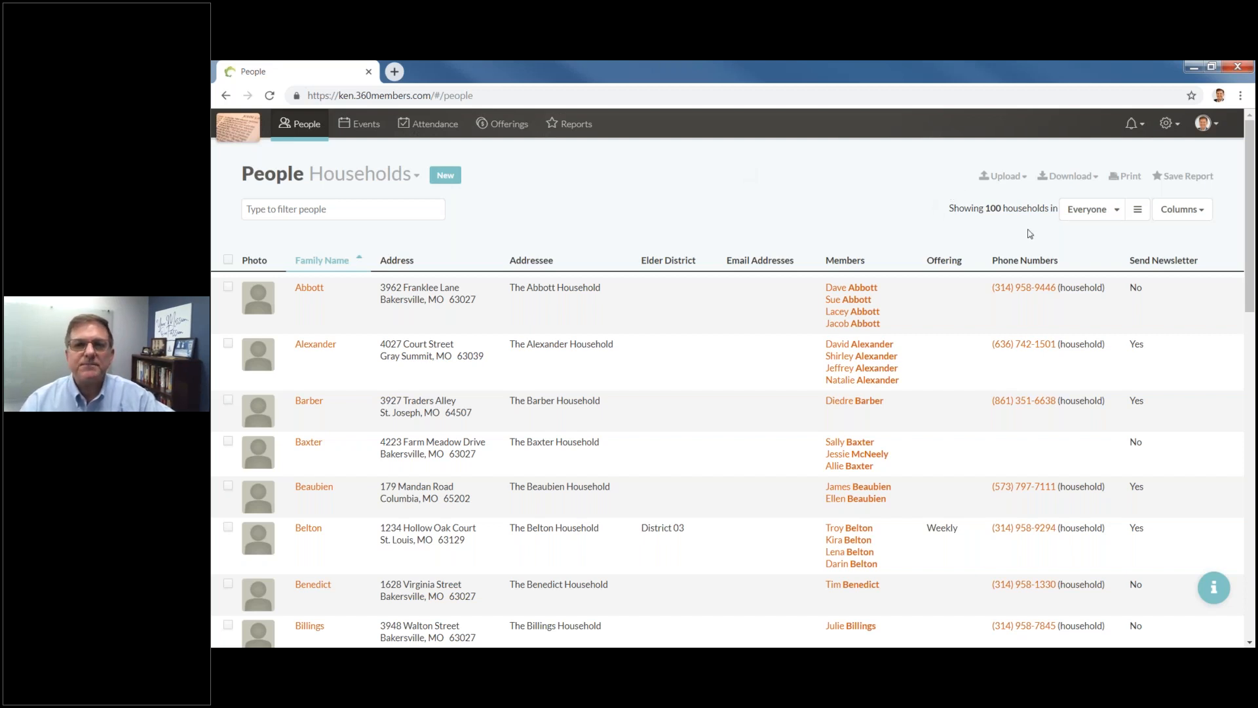
Filter households by Altar Guild, then Greeters, then Everyone again, and check the trait filter.
click(1116, 210)
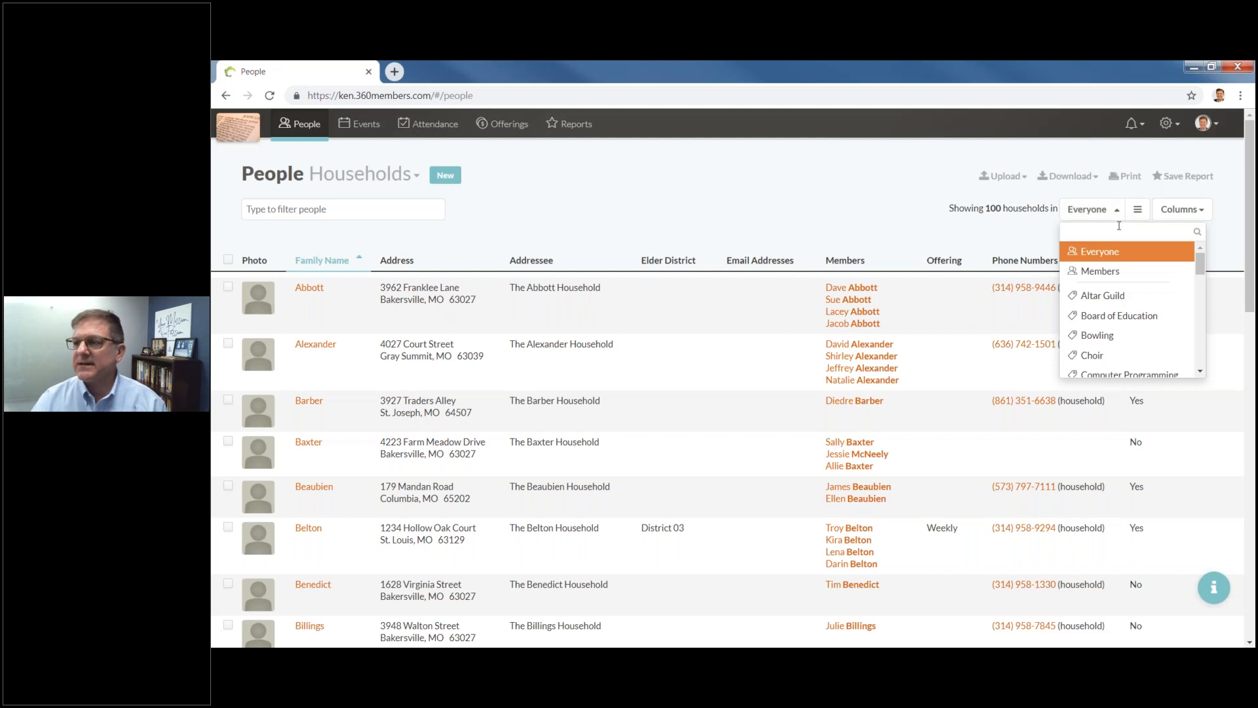
click(1112, 301)
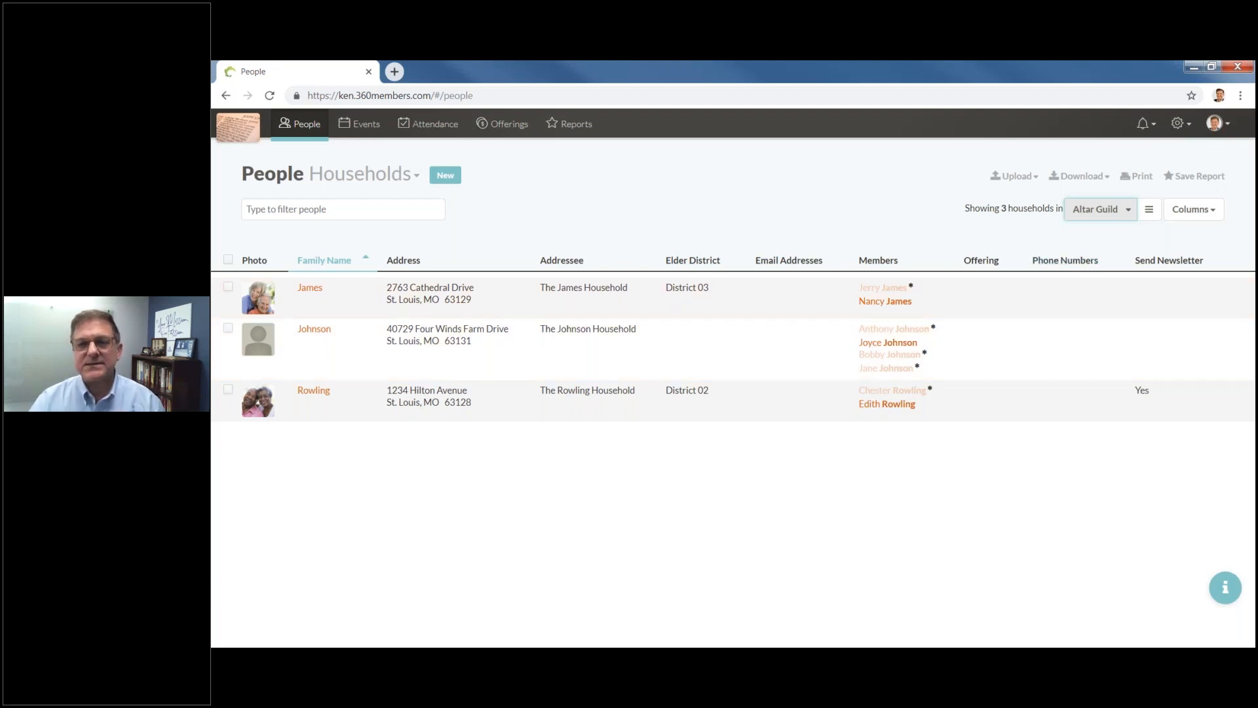
click(1130, 217)
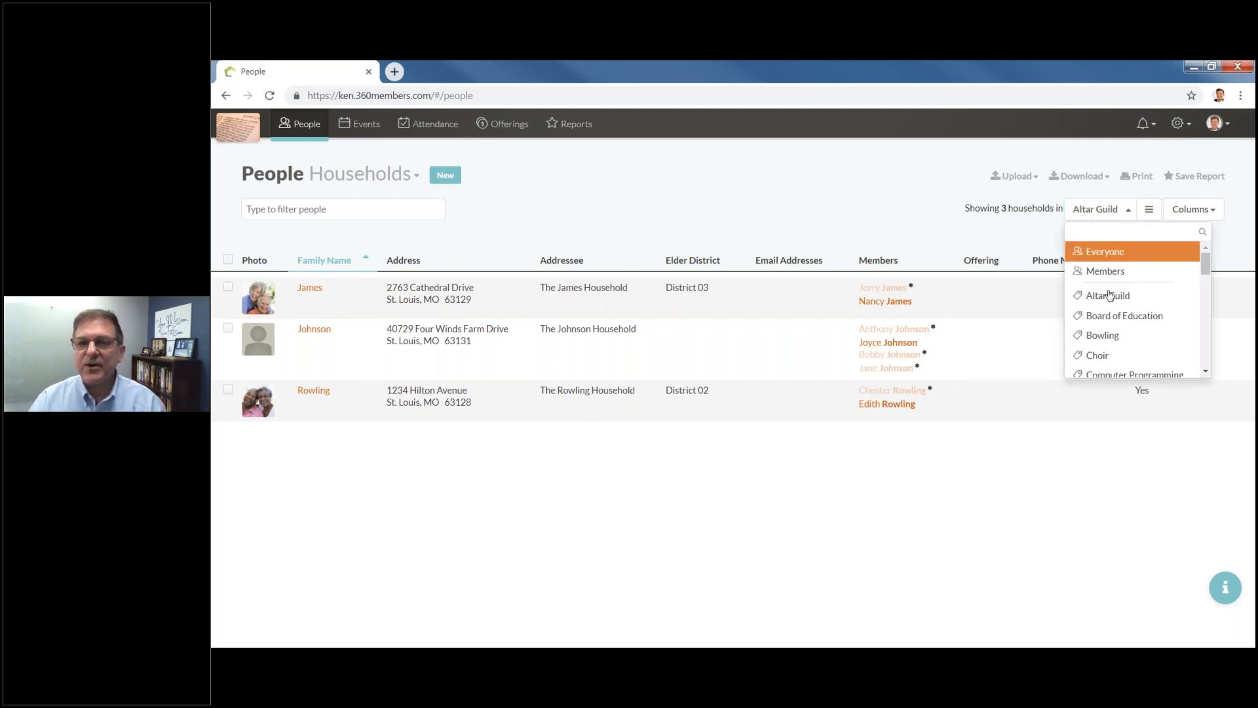
scroll(1109, 337, down, 3)
scroll(1108, 337, down, 1)
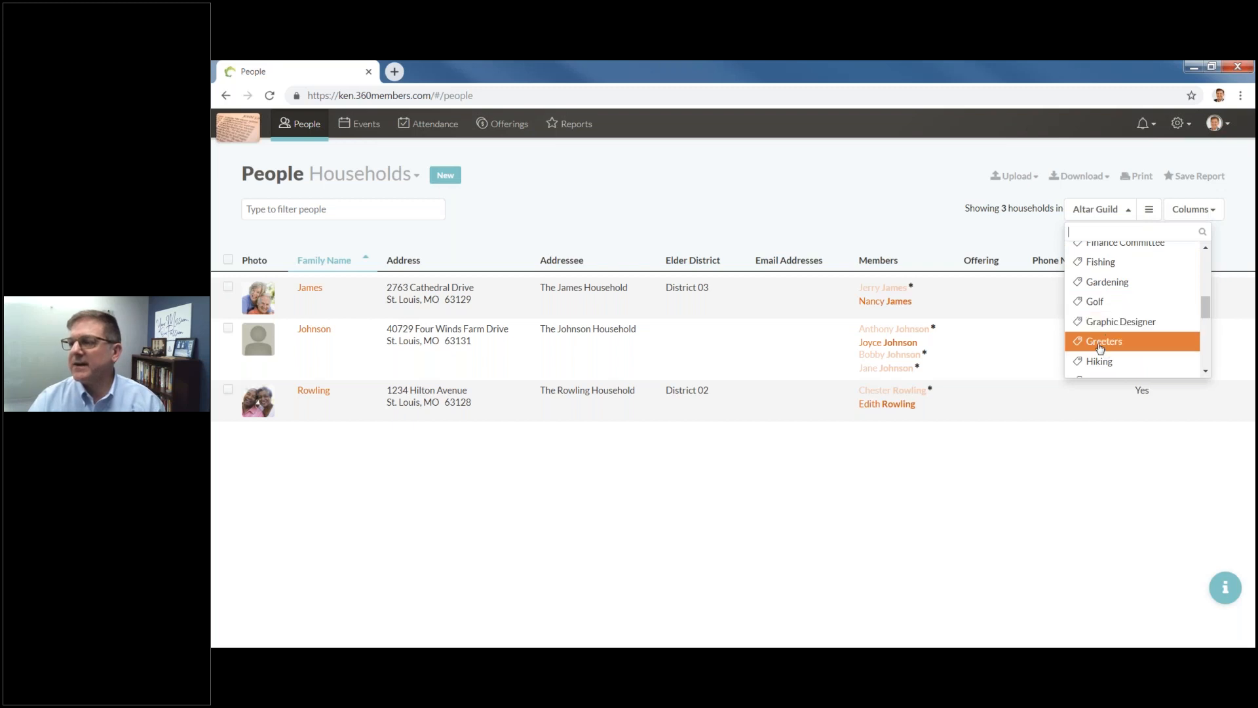
click(1100, 348)
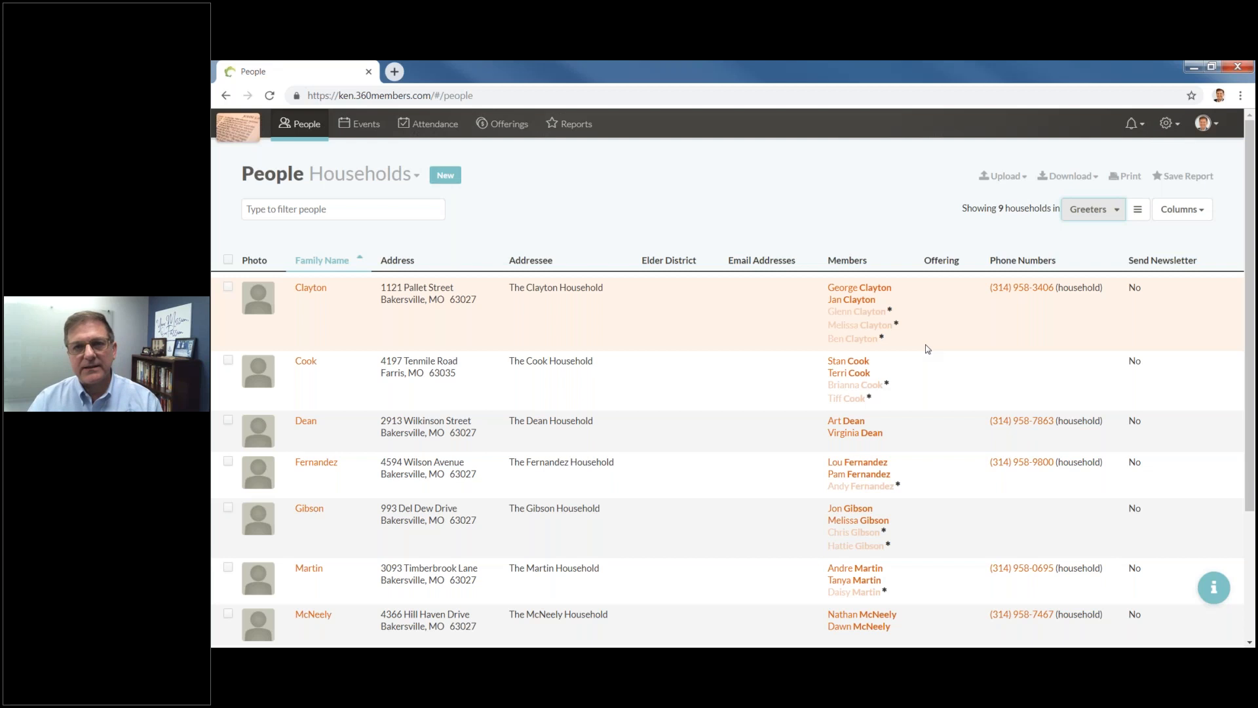
click(1116, 209)
scroll(1100, 262, up, 5)
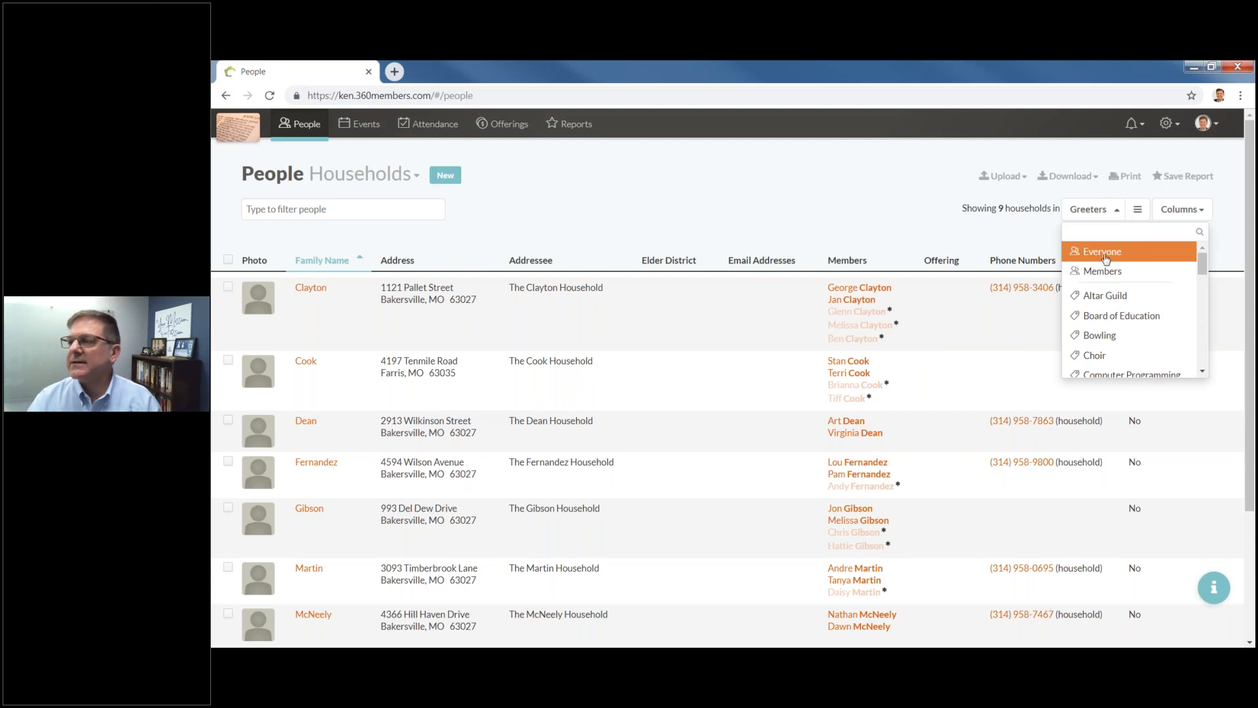
click(1106, 252)
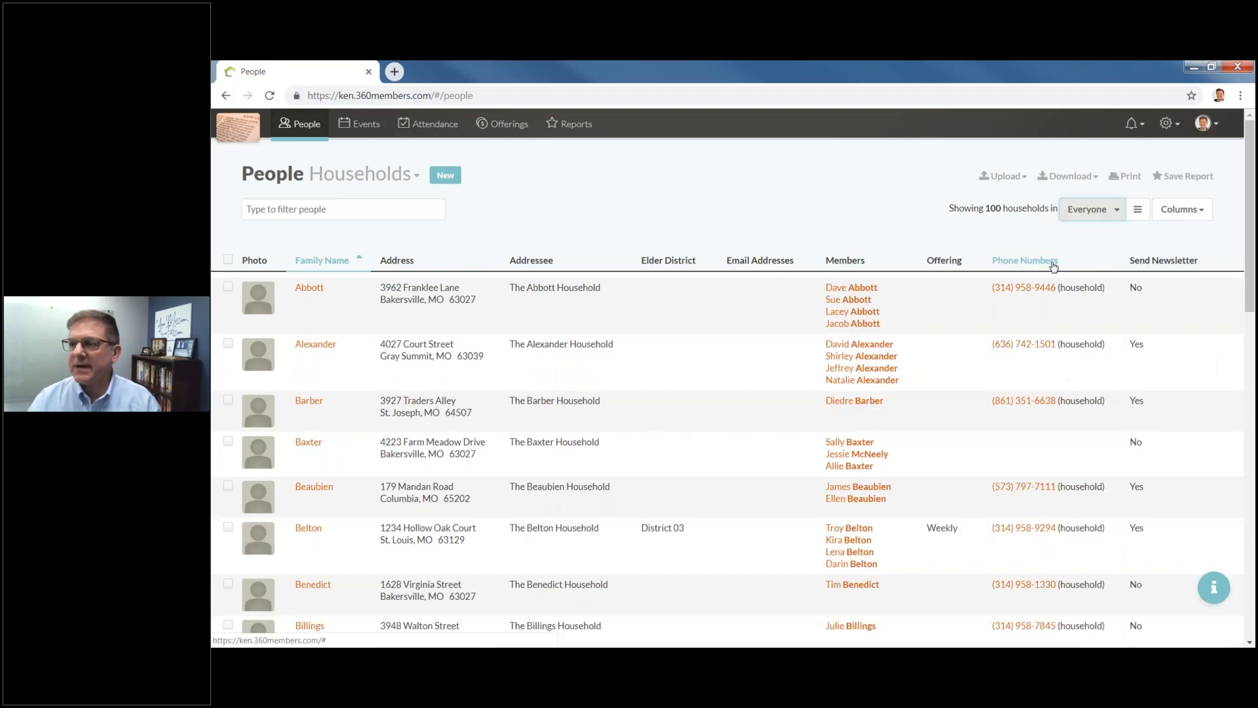
click(1140, 219)
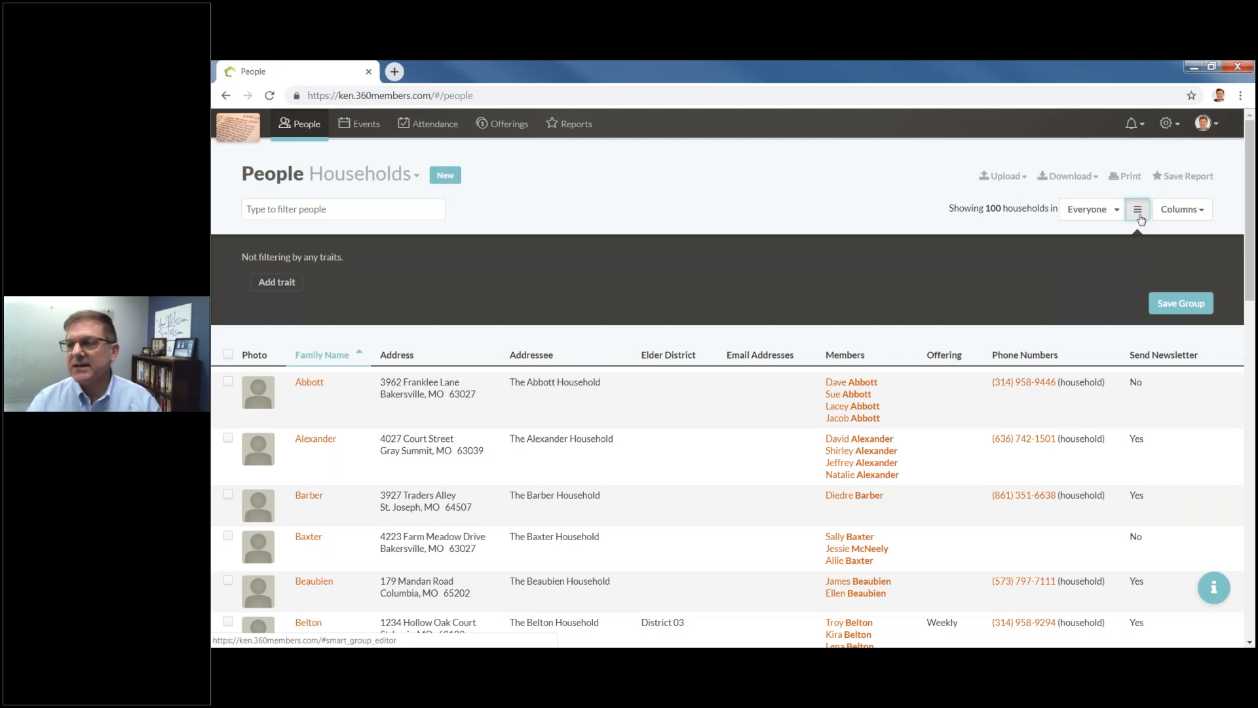
click(1139, 213)
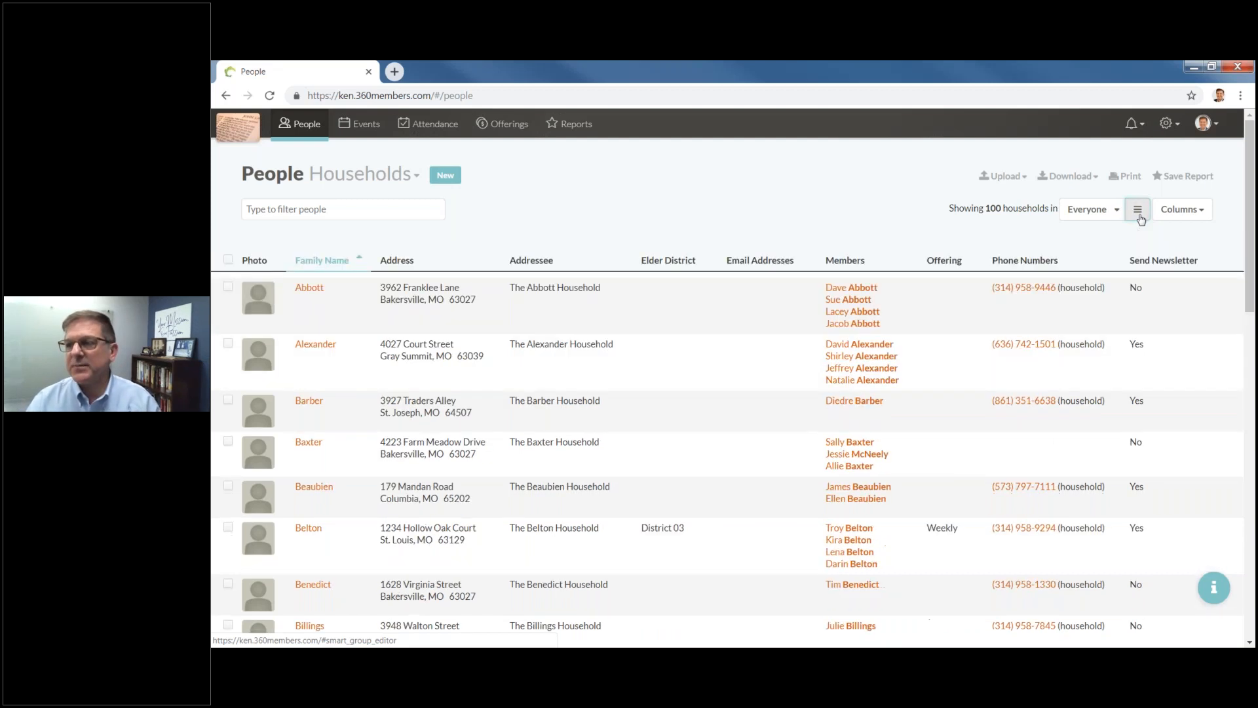
Uncheck the Elder District, Offering and Photo columns in the Columns list.
click(1206, 219)
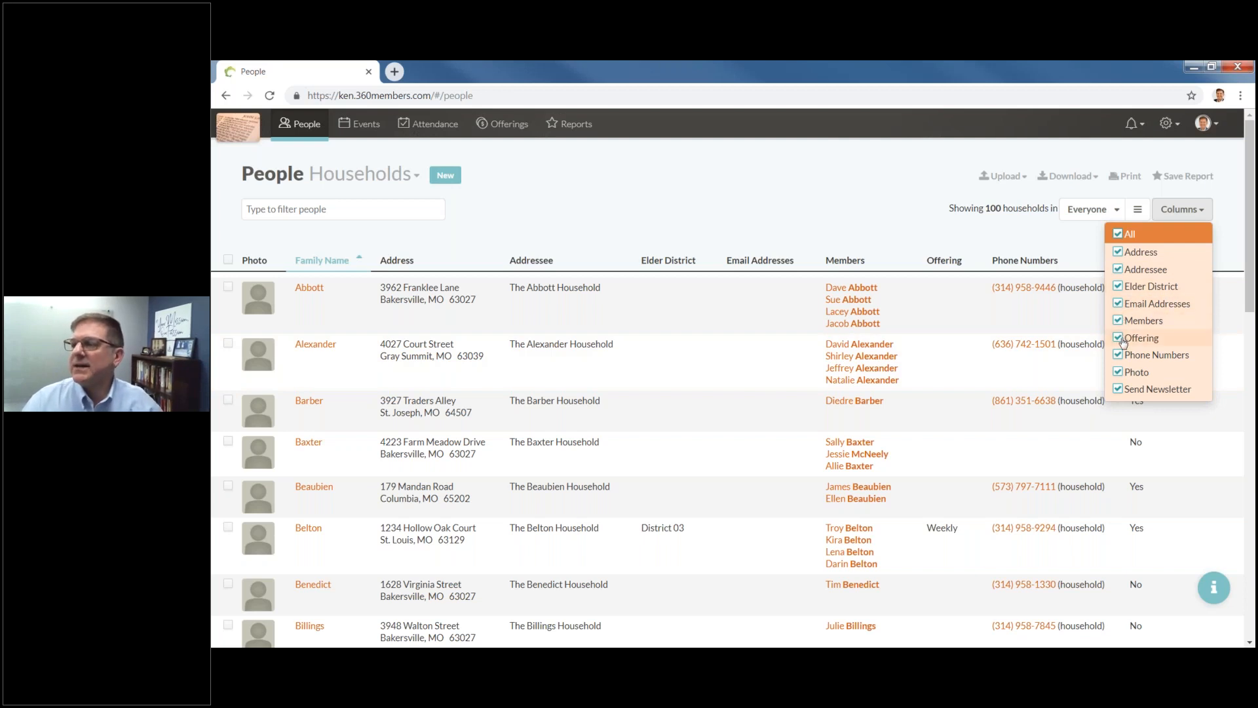
click(1118, 287)
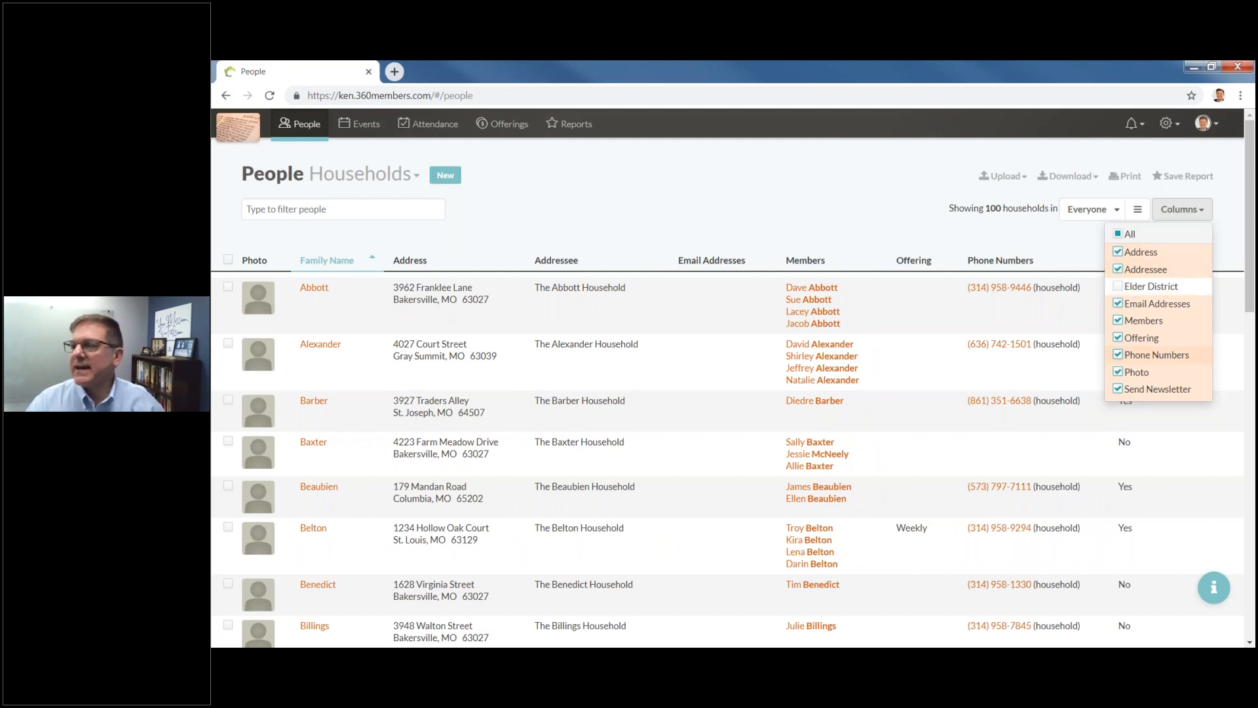
click(1118, 339)
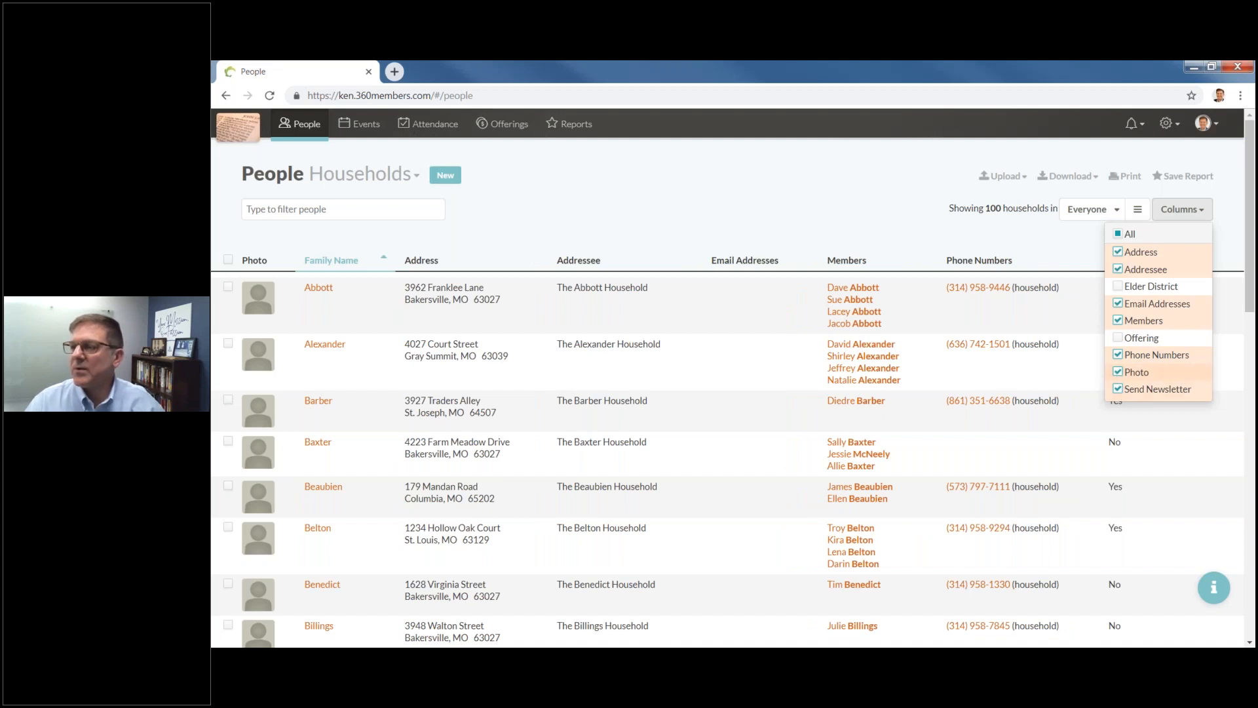
click(1118, 372)
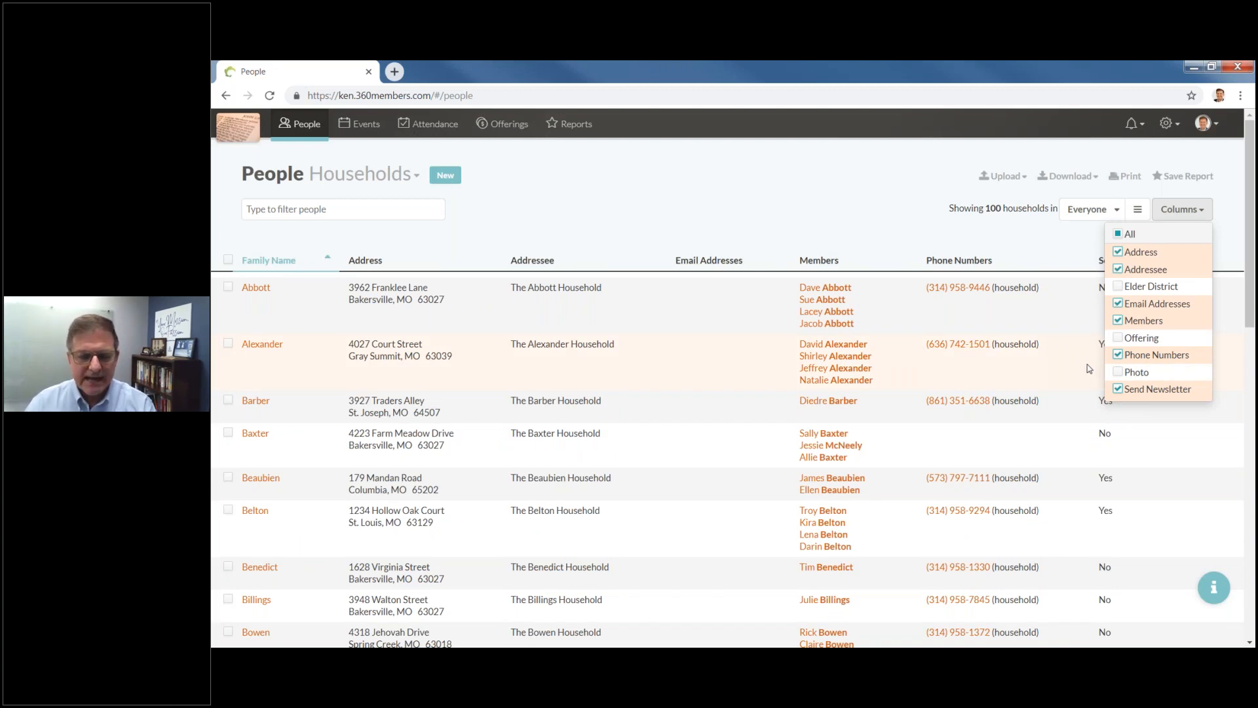
click(884, 230)
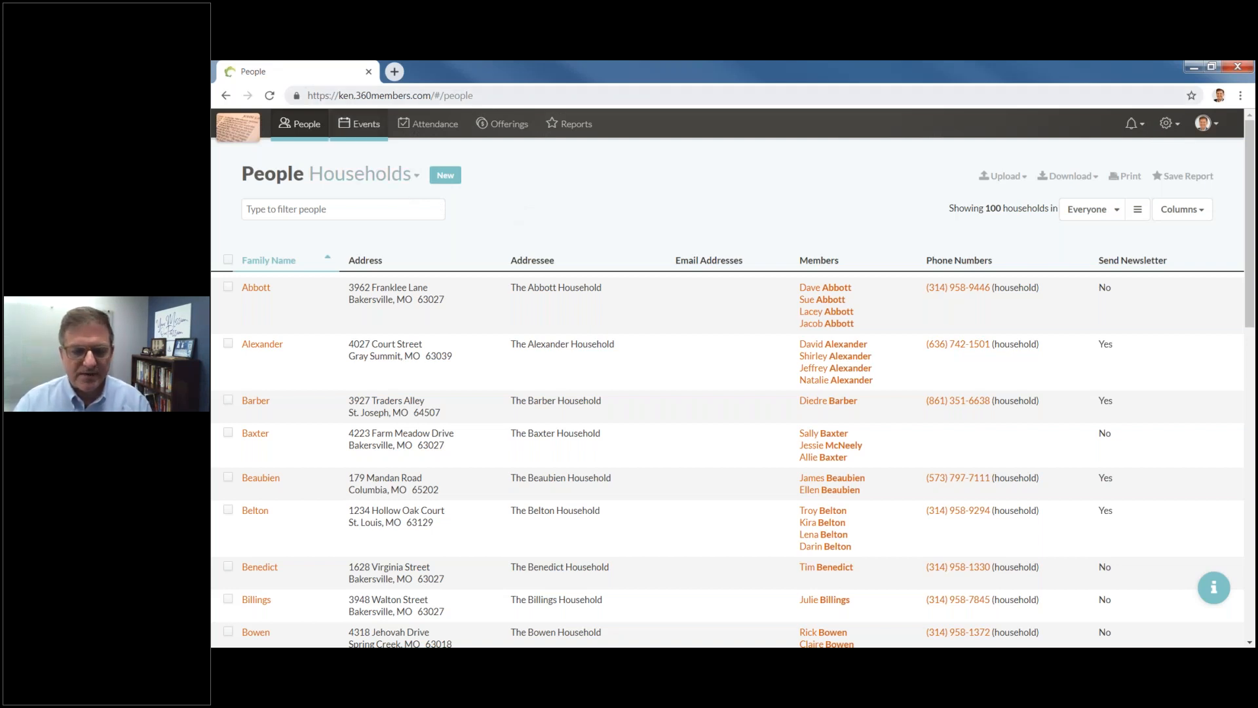
Switch the People list to Individuals (261 people) and start a new person.
click(403, 181)
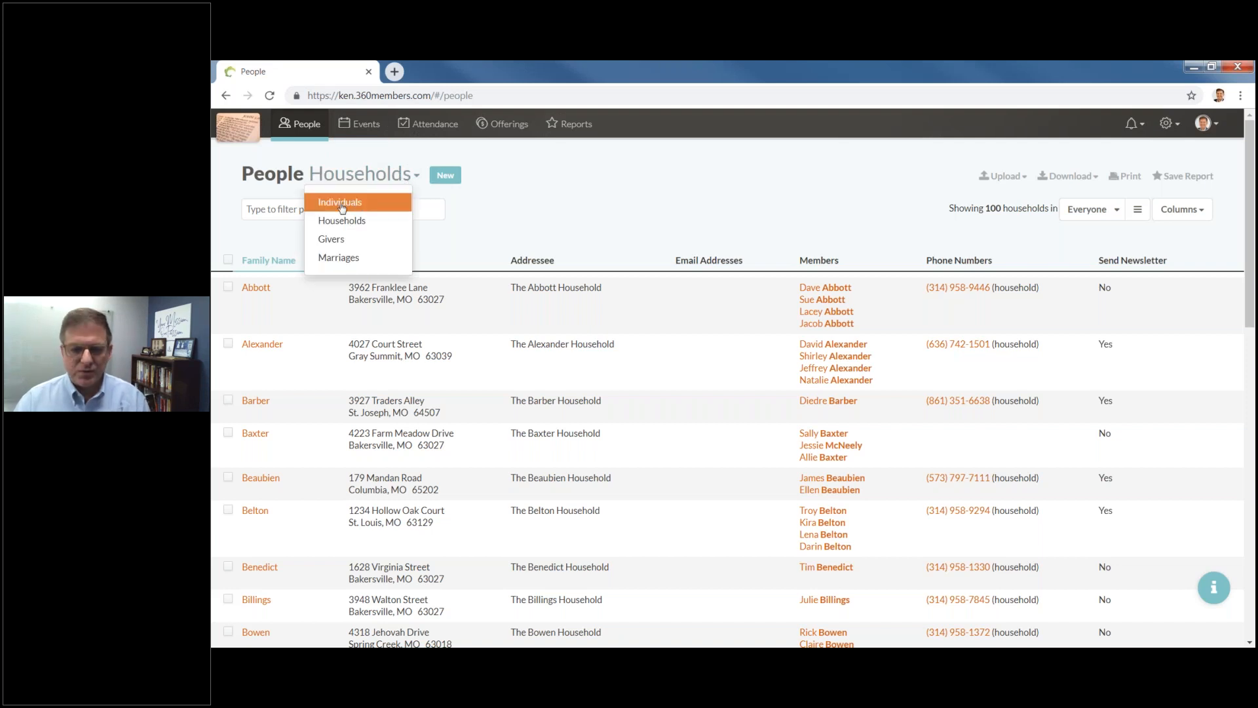
click(375, 210)
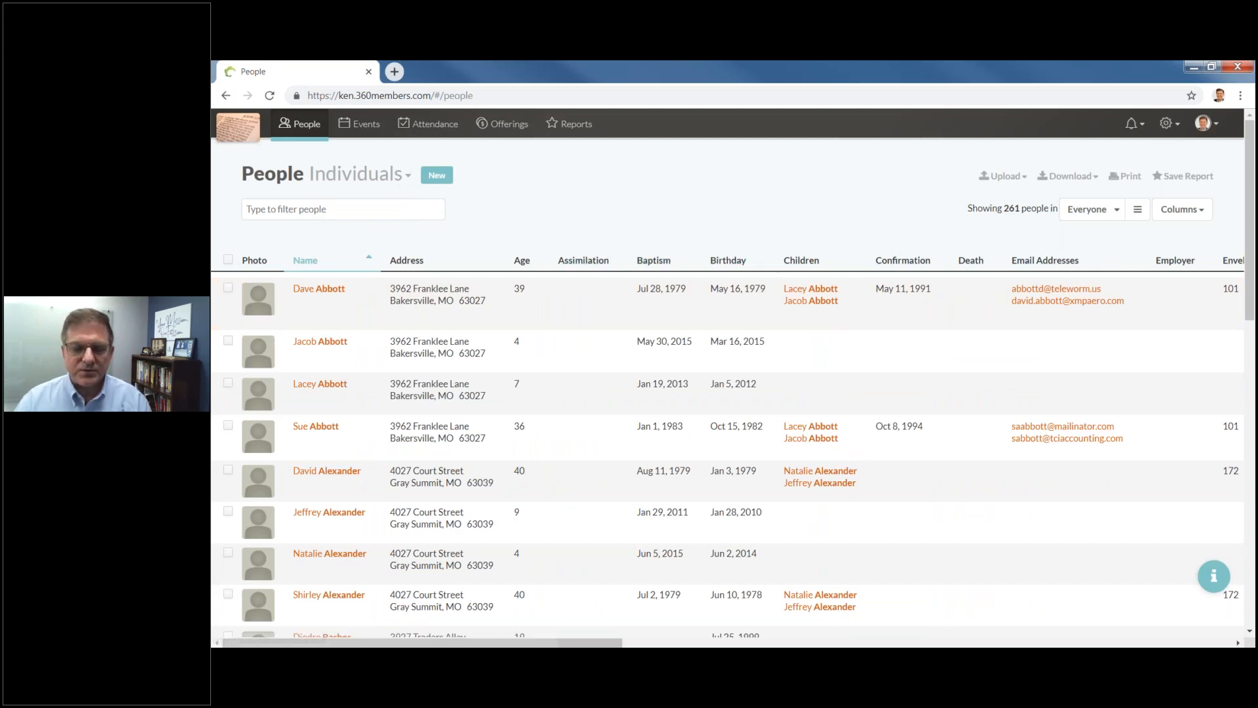
click(434, 176)
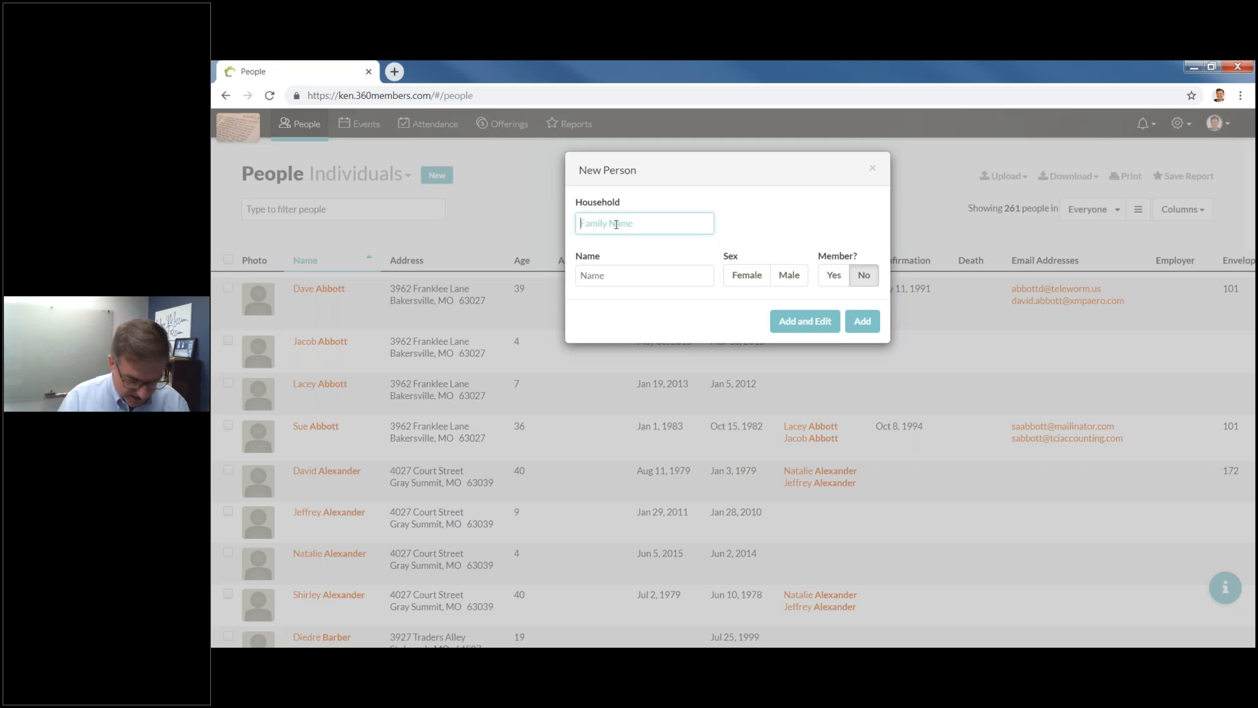
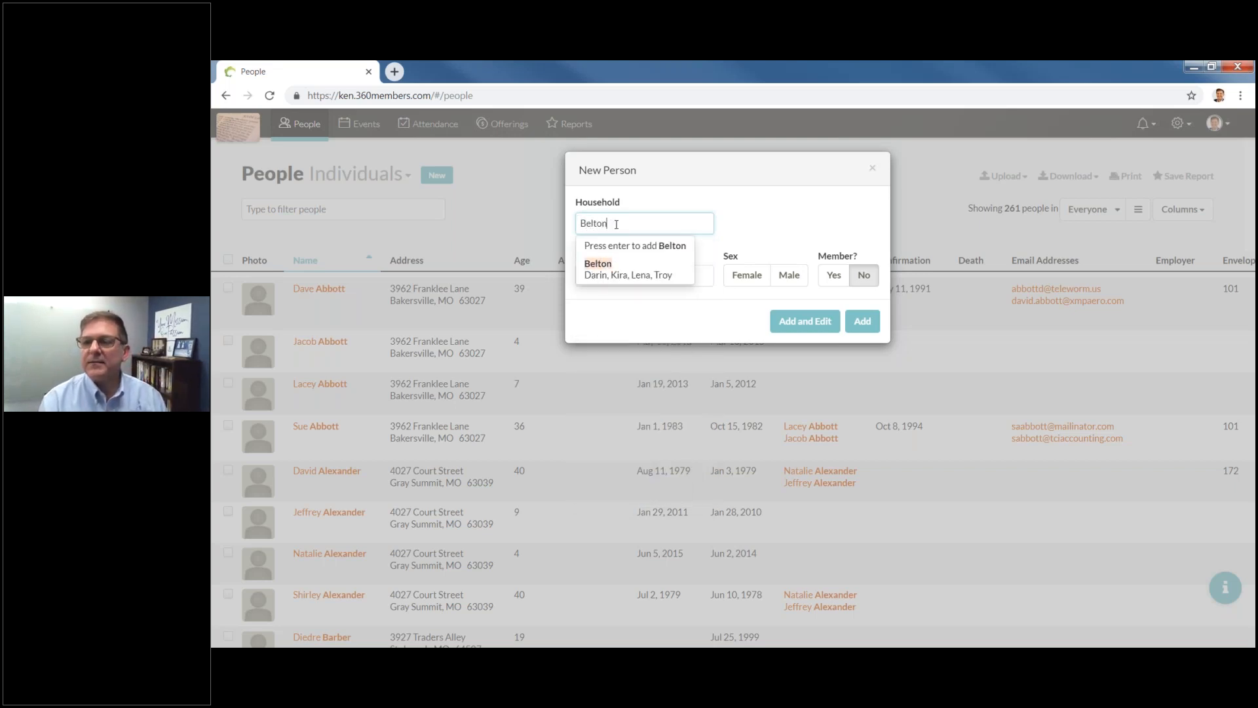
Enter the household name, then add a male and a female person, both marked non-members.
key(Return)
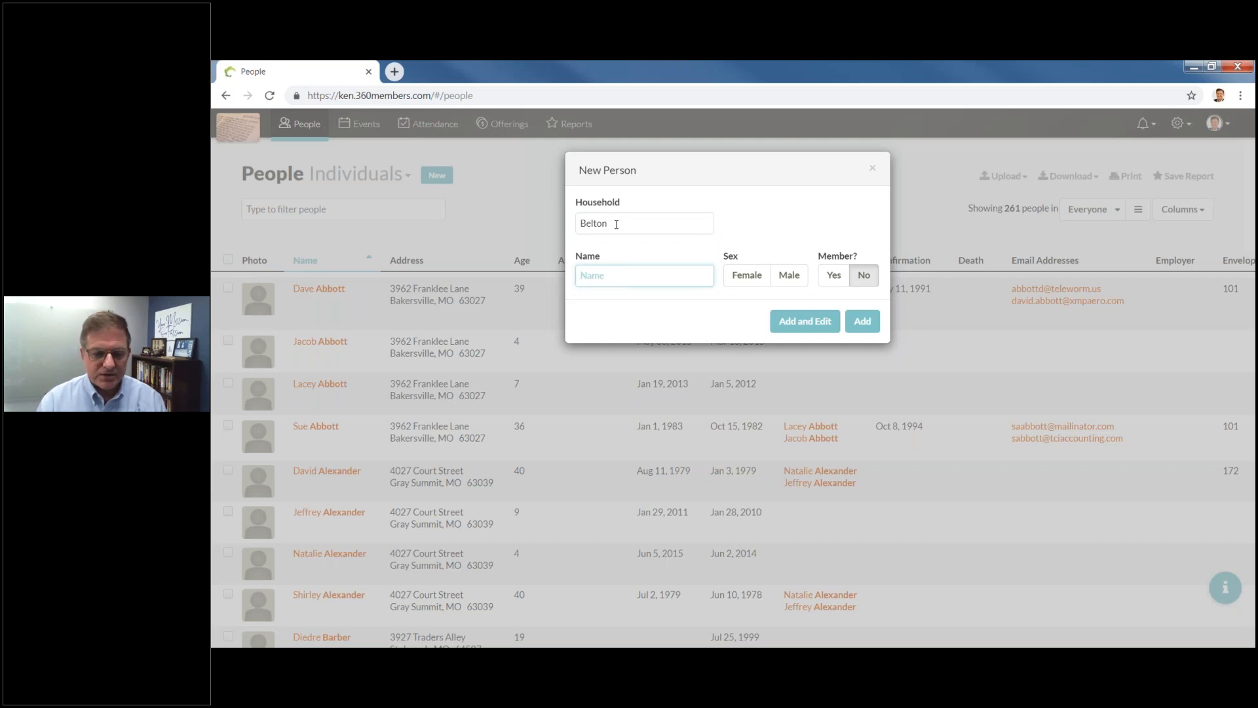
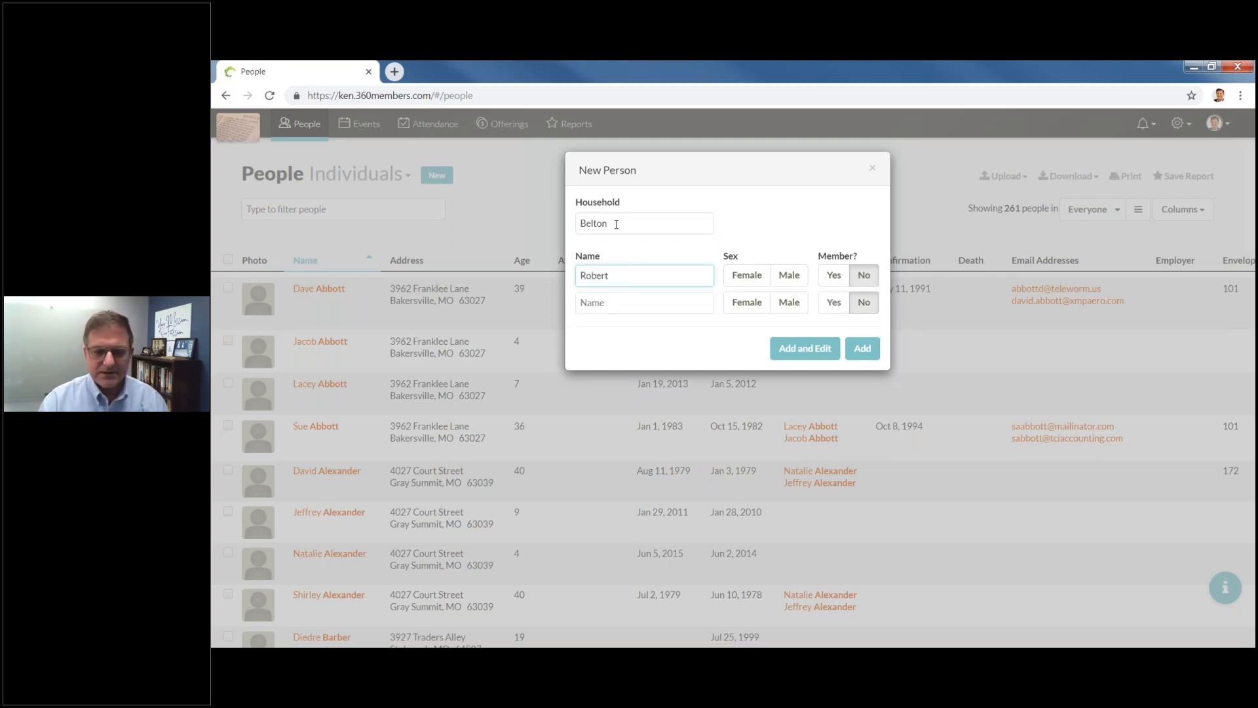
key(Tab)
key(Tab)
key(space)
key(Tab)
key(Tab)
key(space)
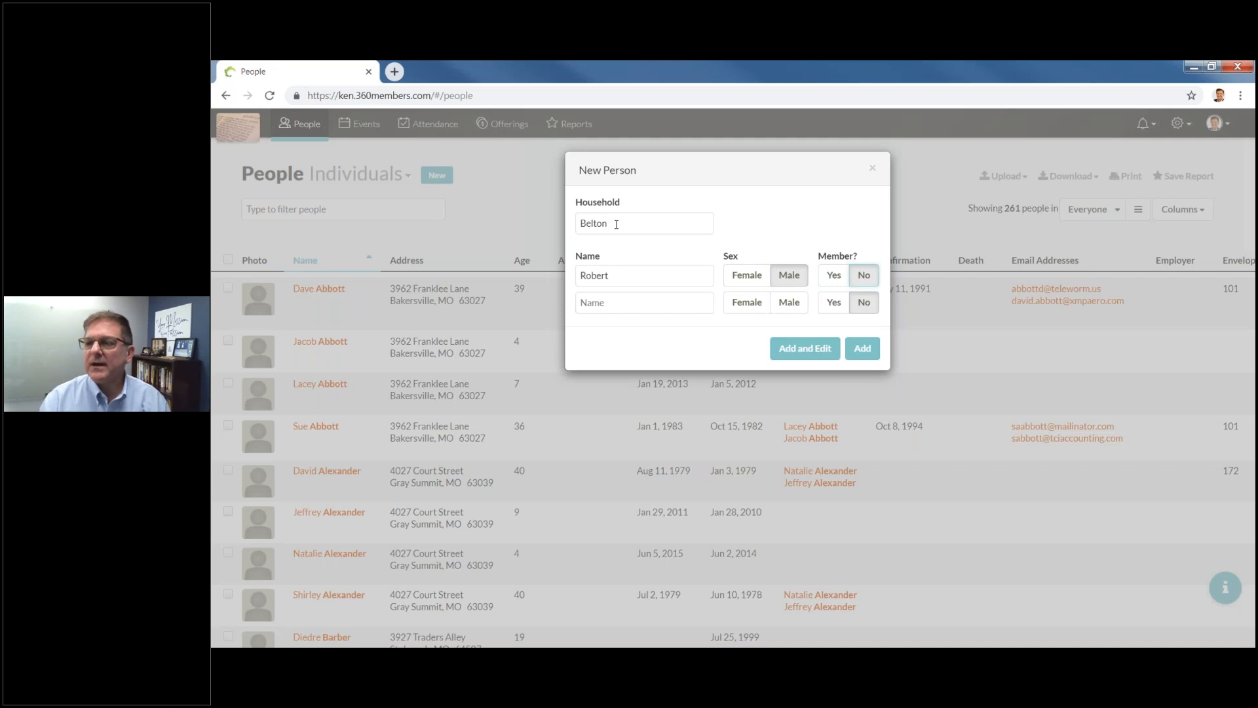
key(Tab)
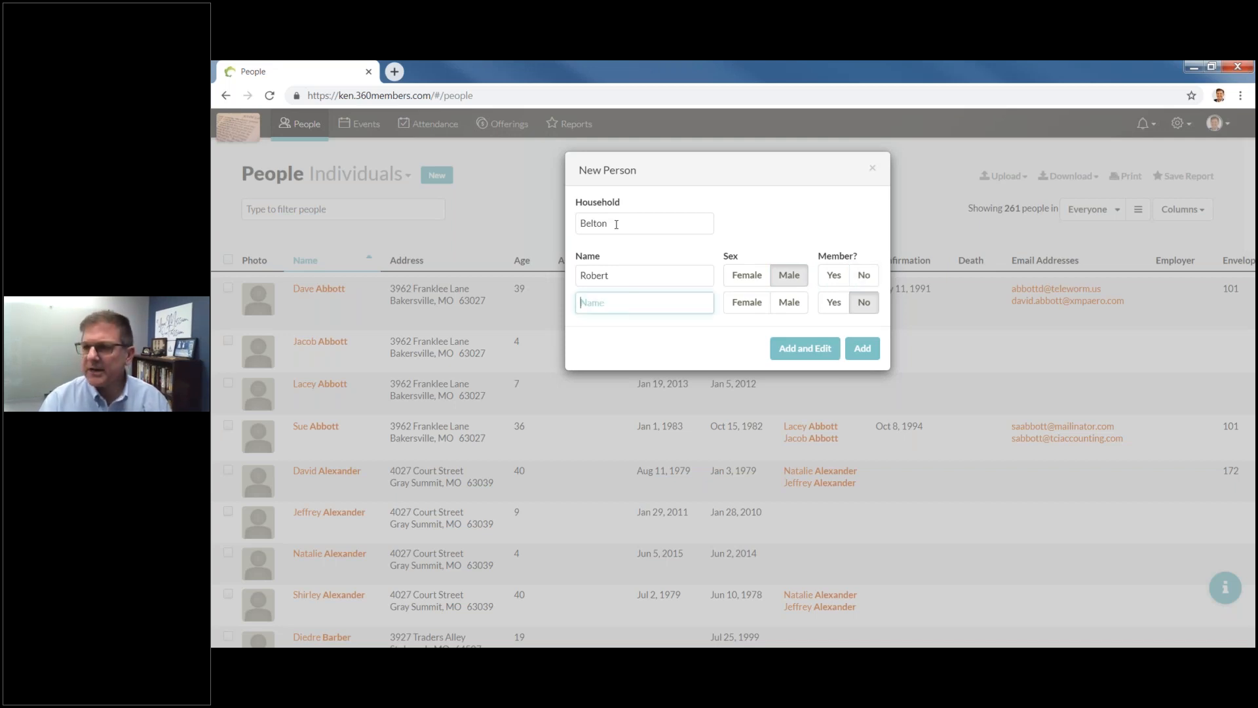
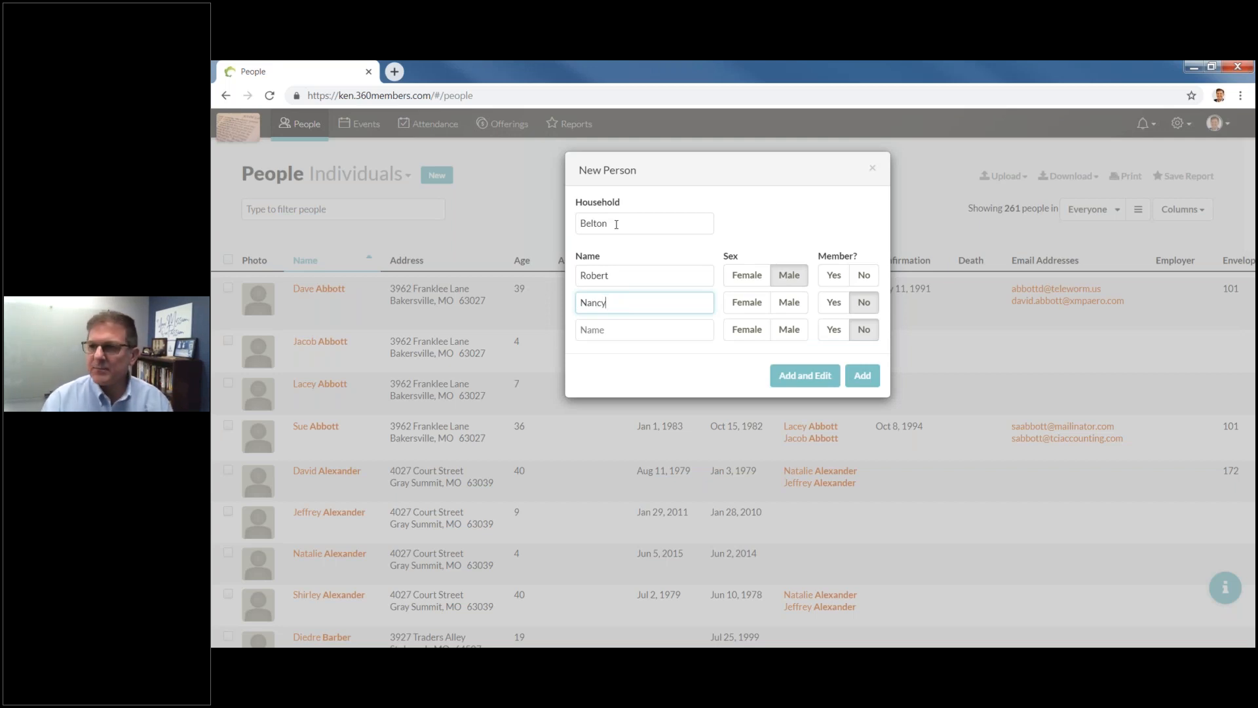
key(Tab)
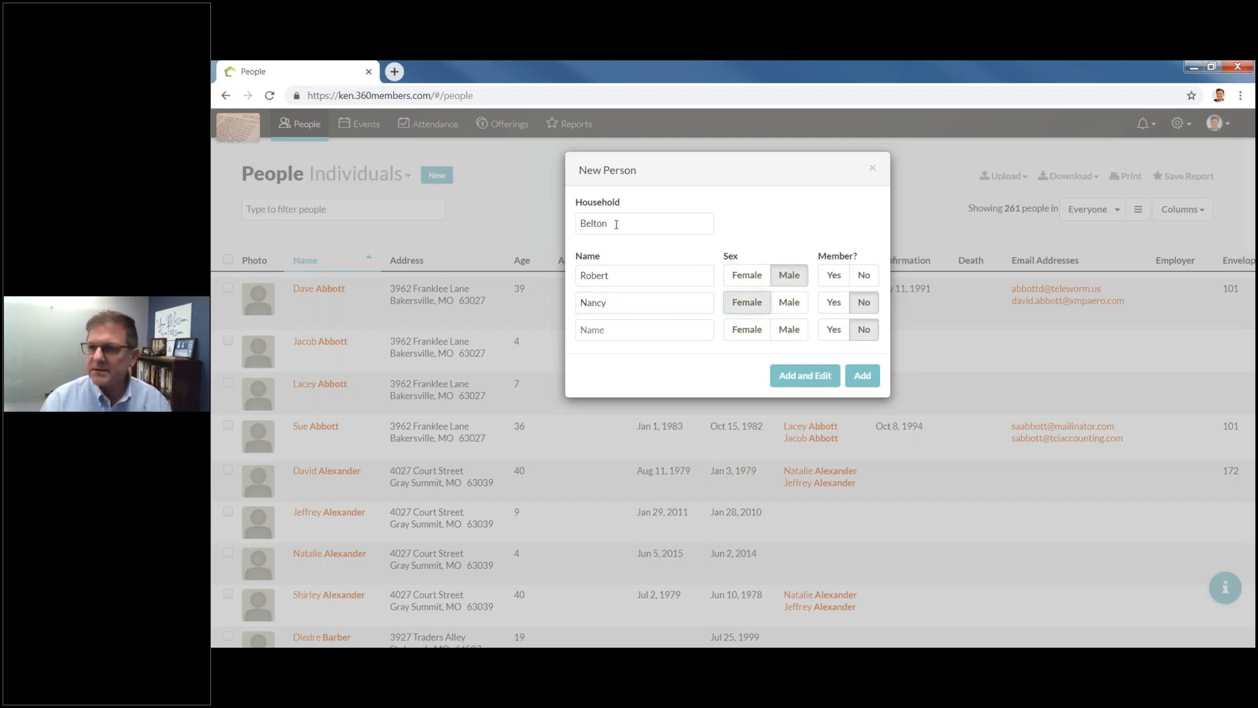
key(Tab)
key(Tab)
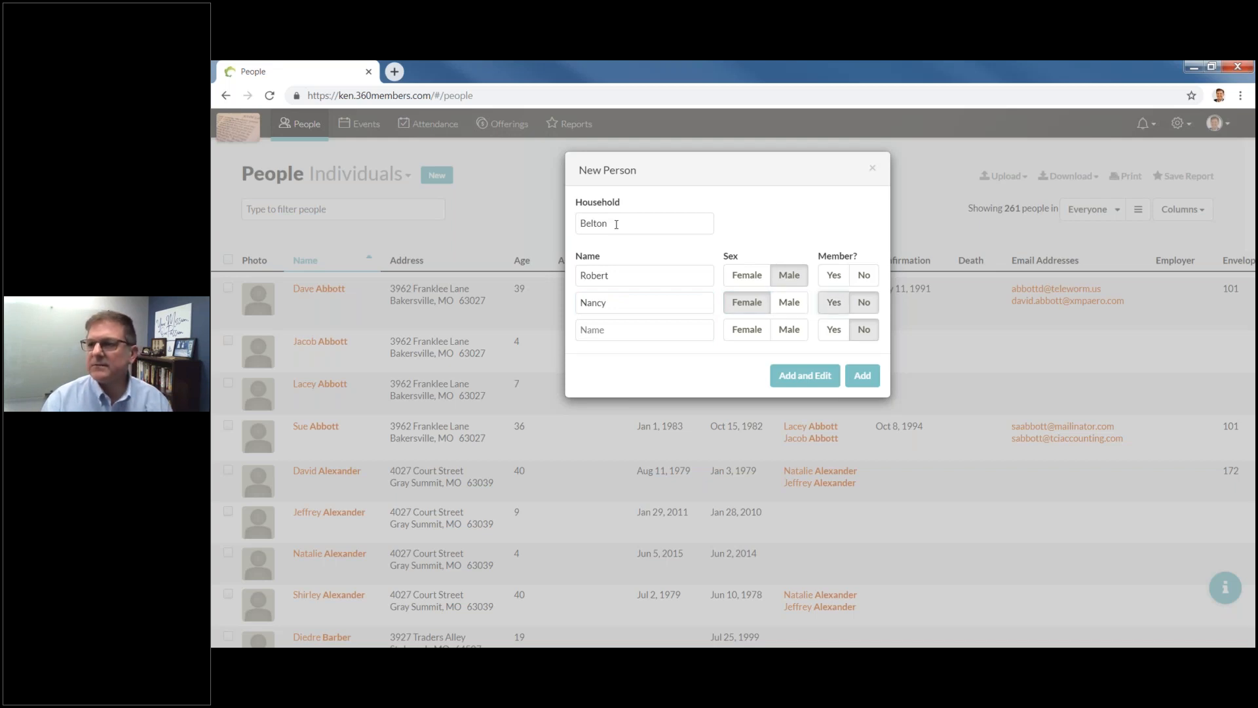
click(864, 276)
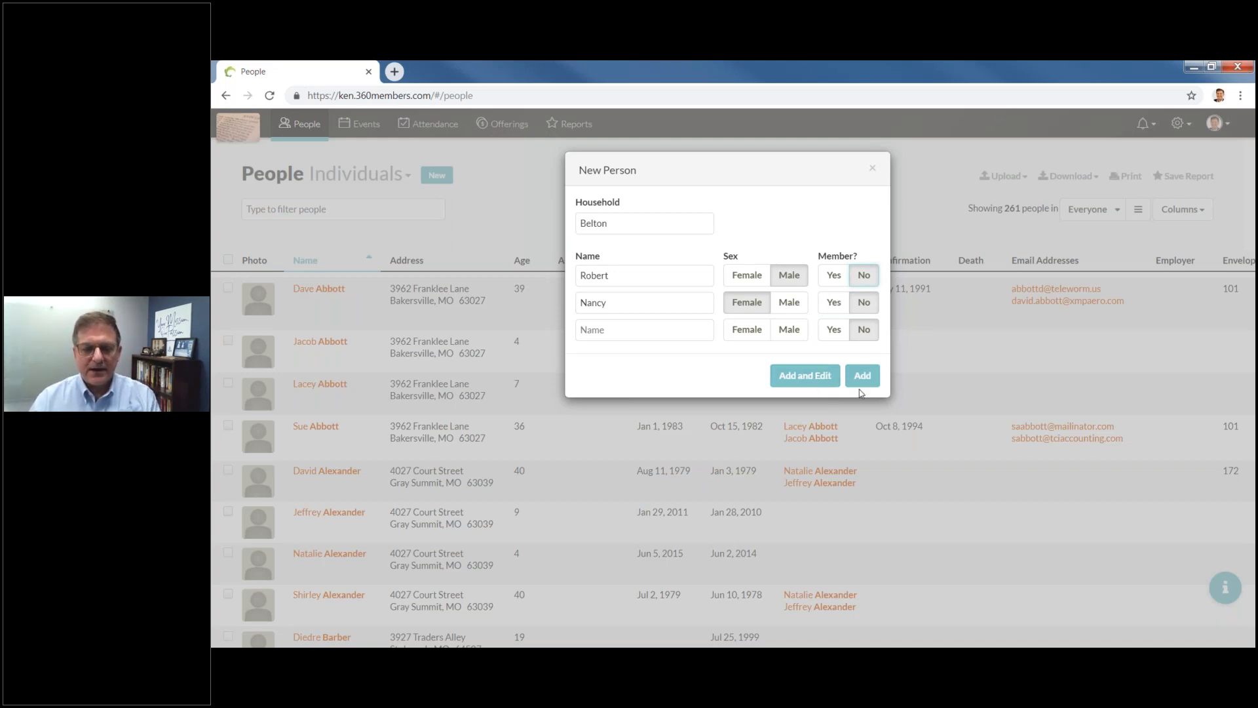
Save the new household with Add and Edit and open its page.
click(802, 375)
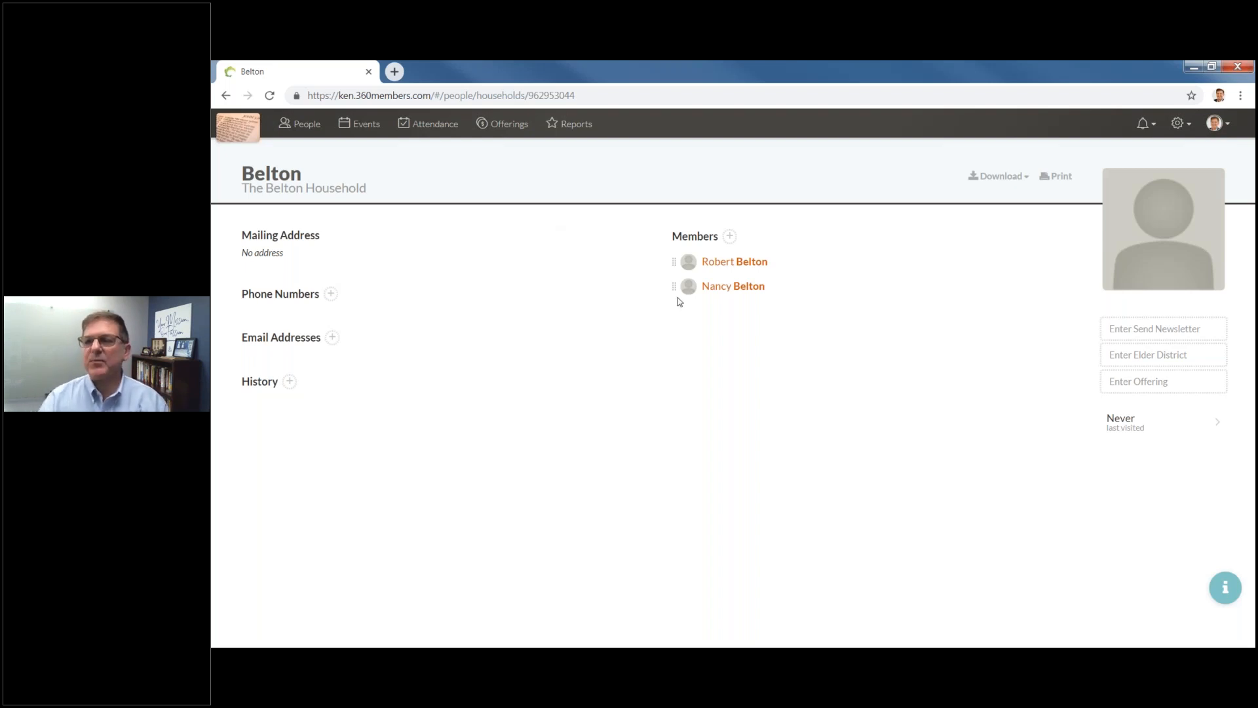
mouse_move(675, 288)
mouse_down()
mouse_move(680, 260)
mouse_move(670, 303)
mouse_up()
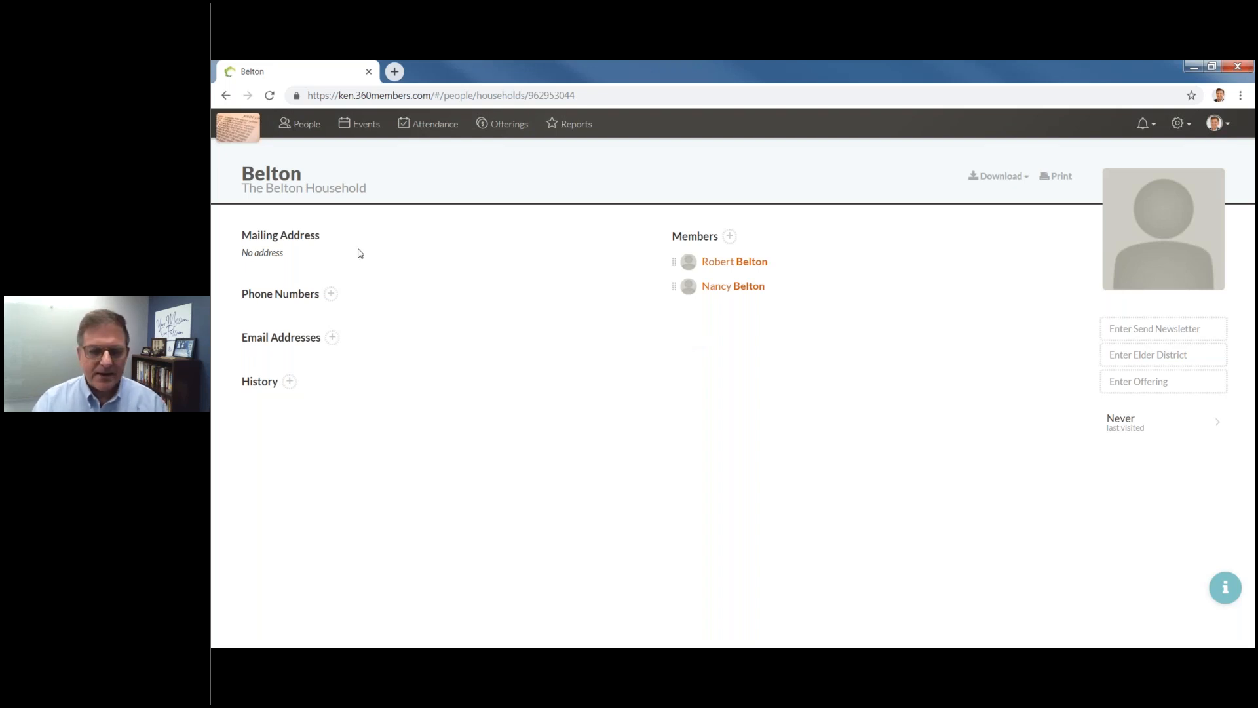
click(284, 259)
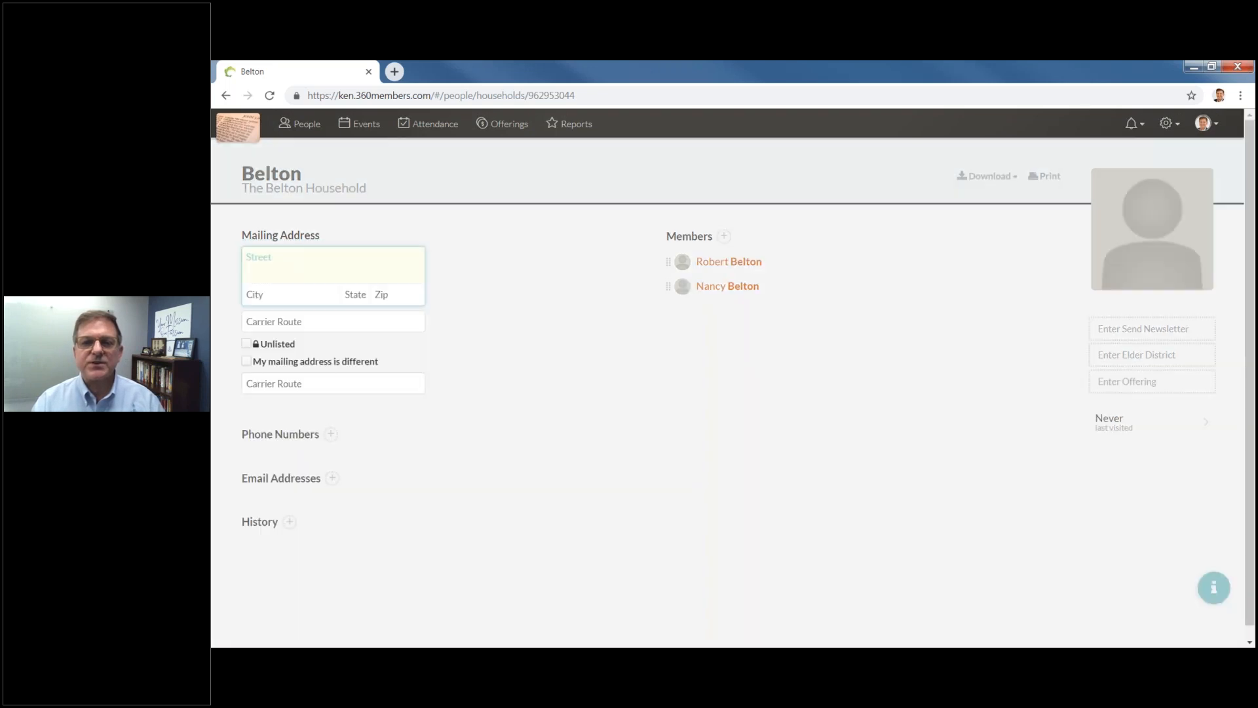
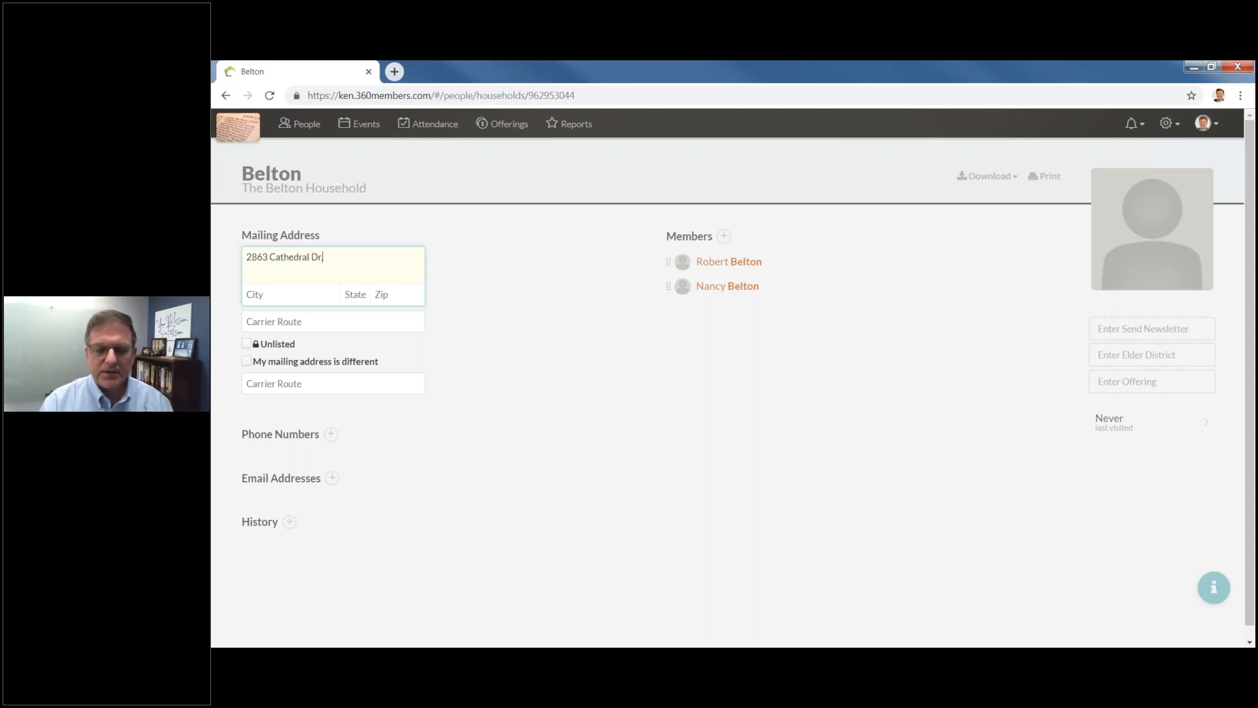
key(Tab)
text(St. Louis)
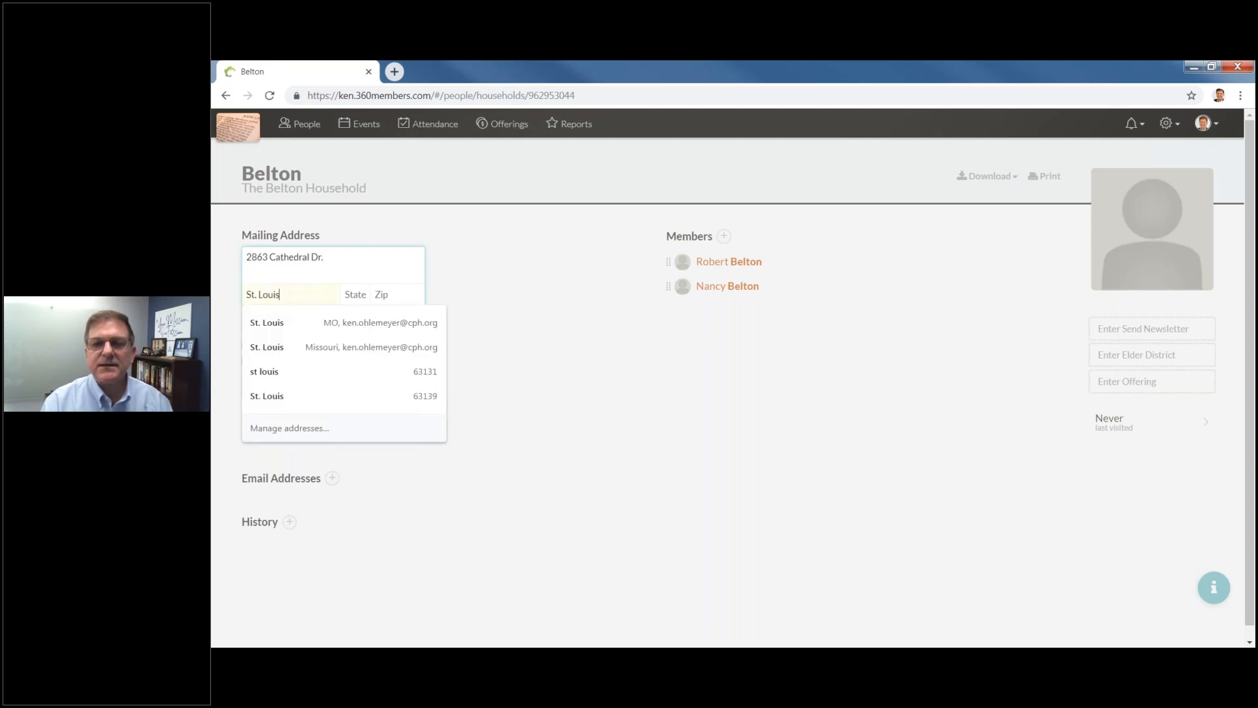
key(Tab)
text(MO)
key(Tab)
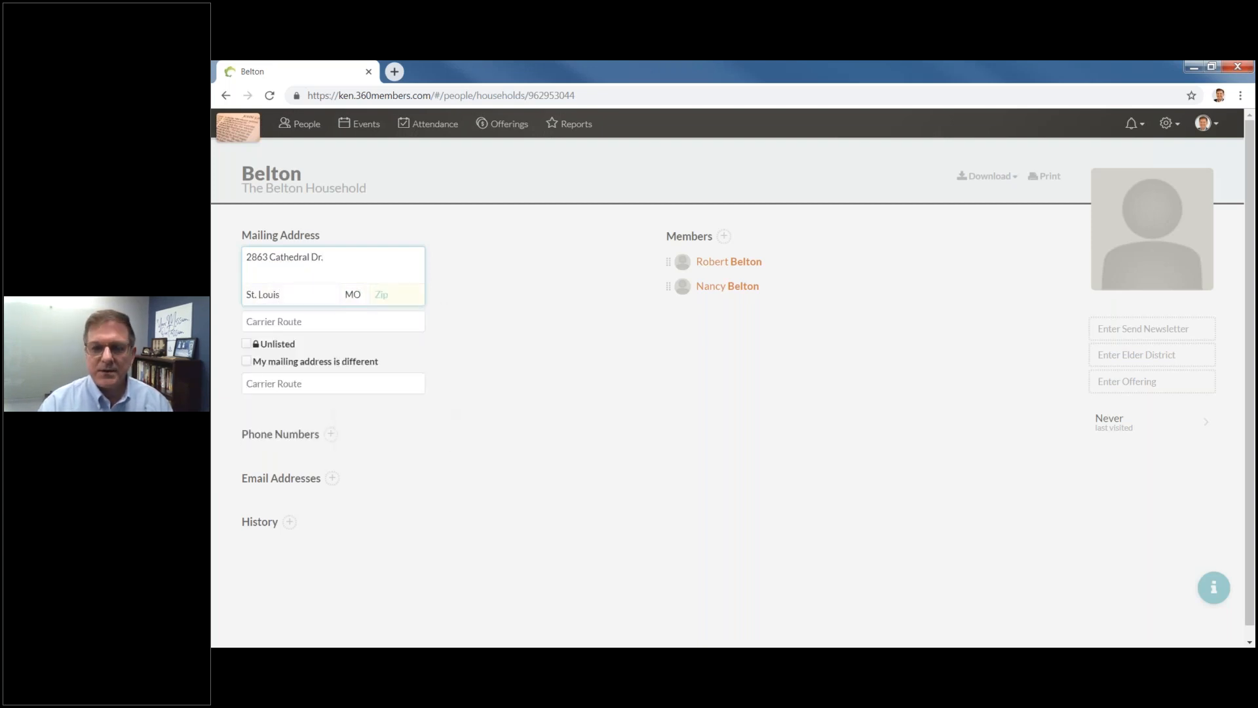
text(63129)
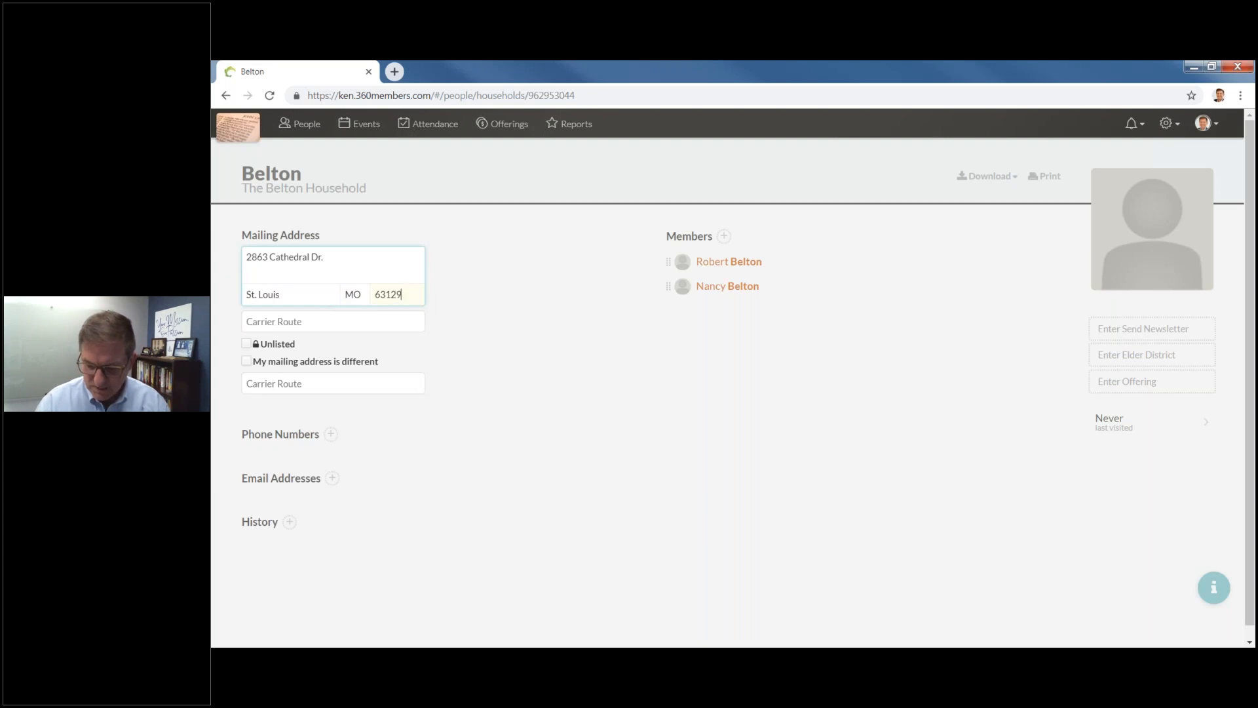
key(Tab)
click(465, 273)
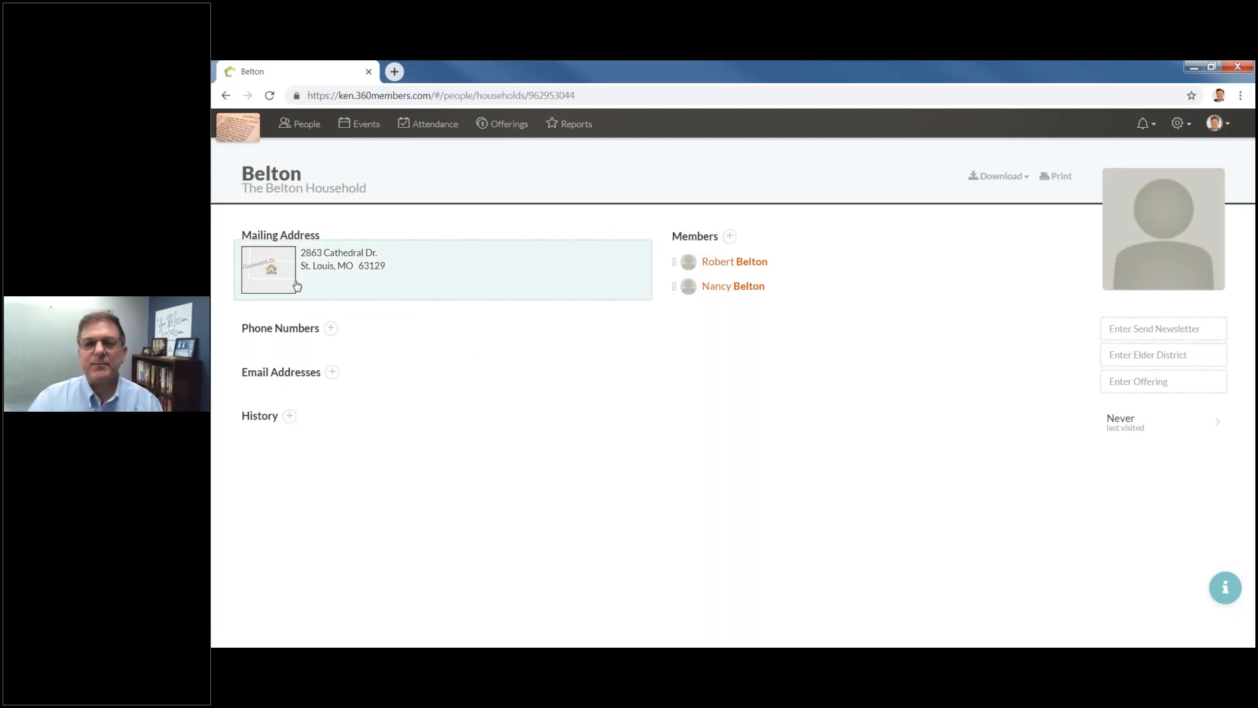
click(261, 280)
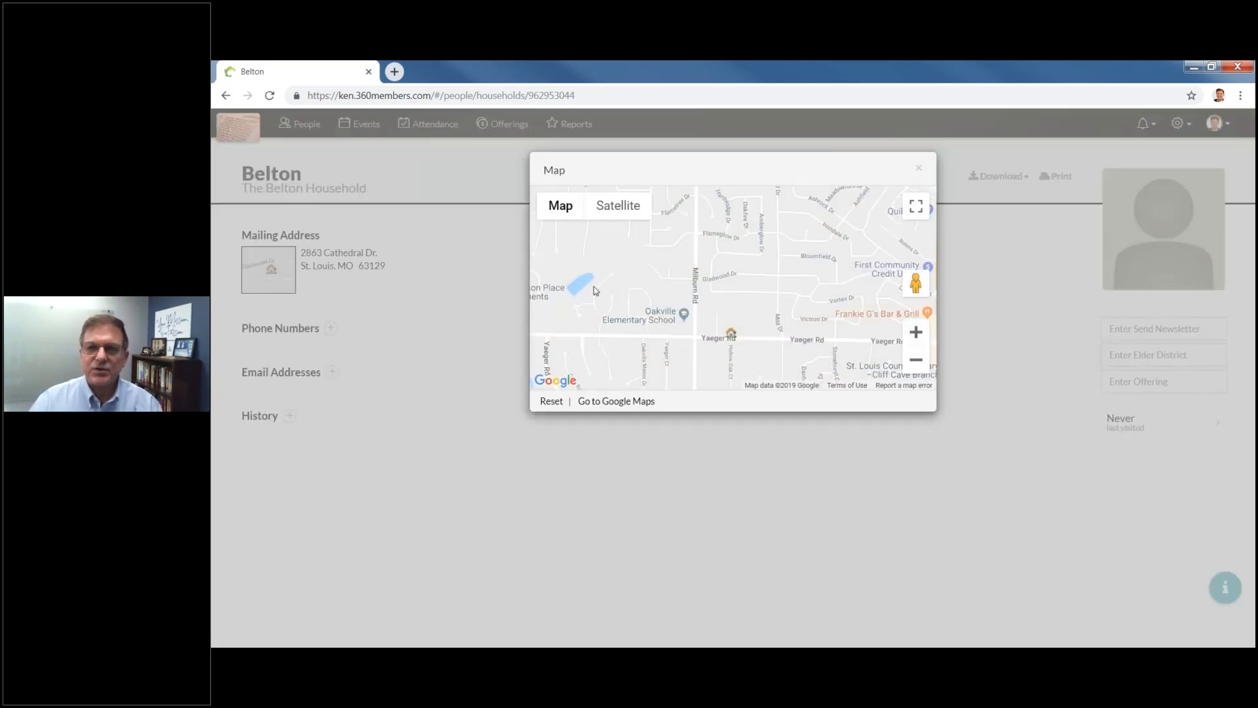
drag(809, 340, 801, 252)
scroll(789, 269, down, 1)
scroll(789, 269, down, 1)
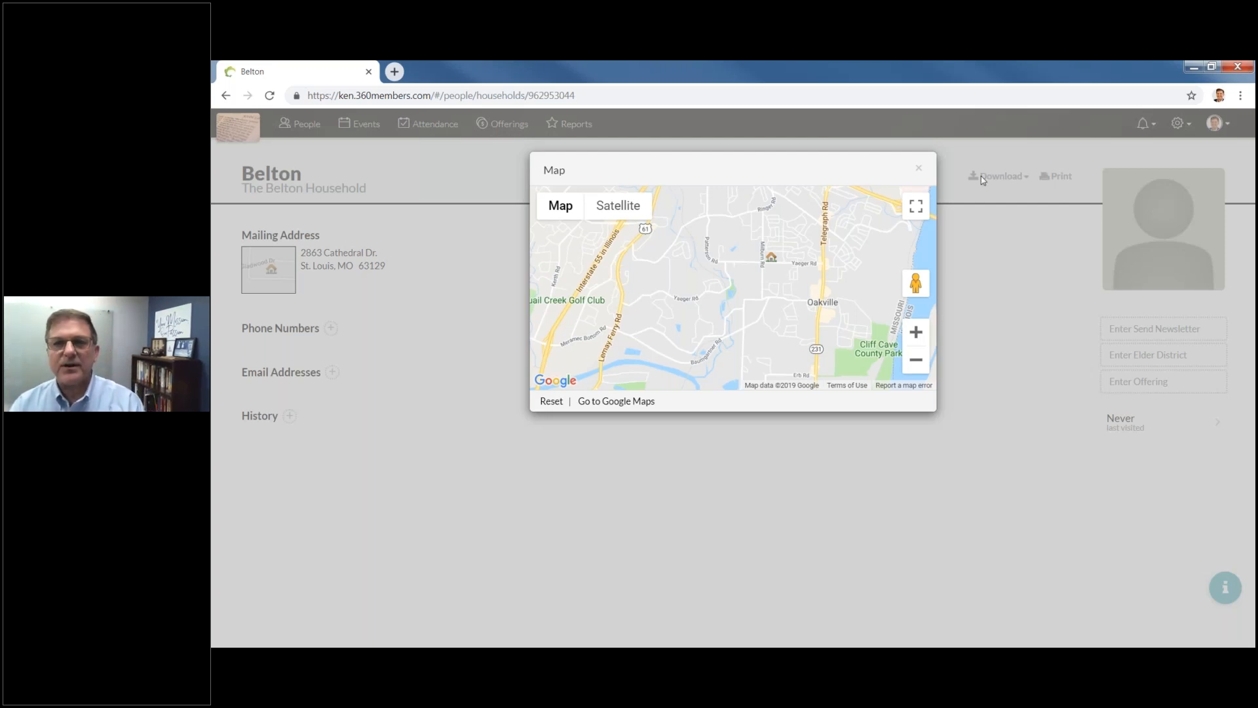
click(919, 167)
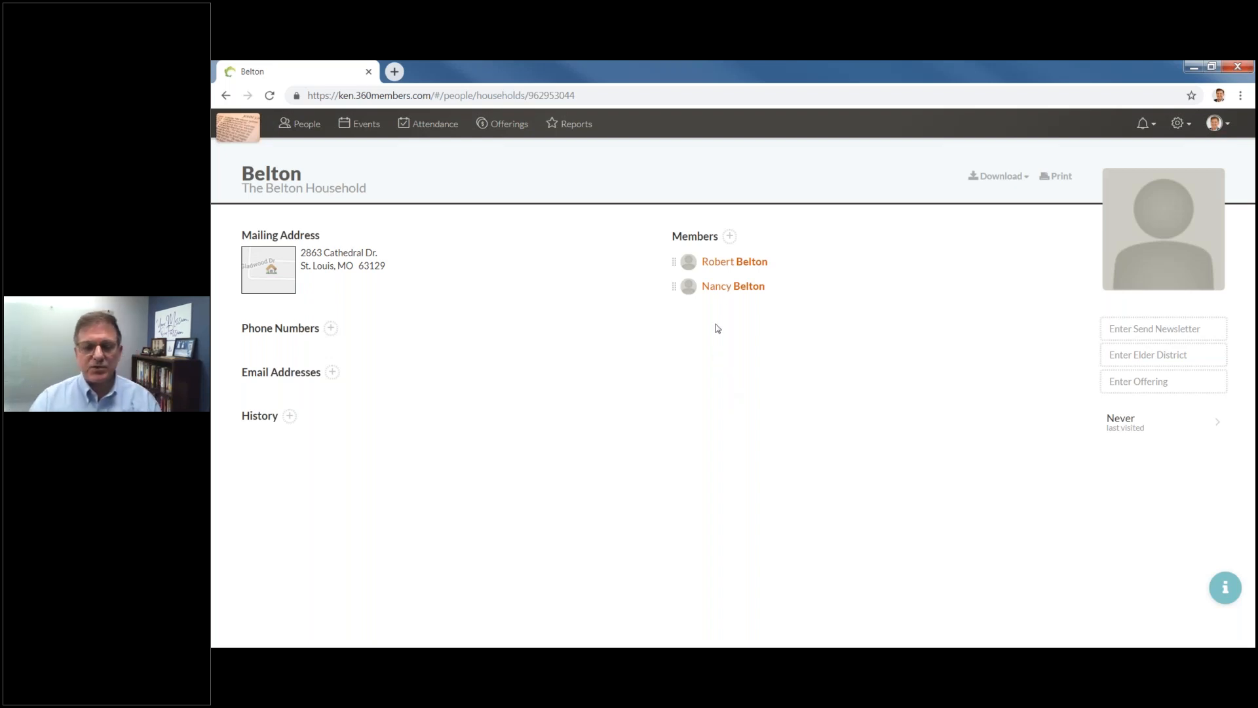
On the husband's profile, search 'belt' and add the wife as his Spouse.
click(737, 263)
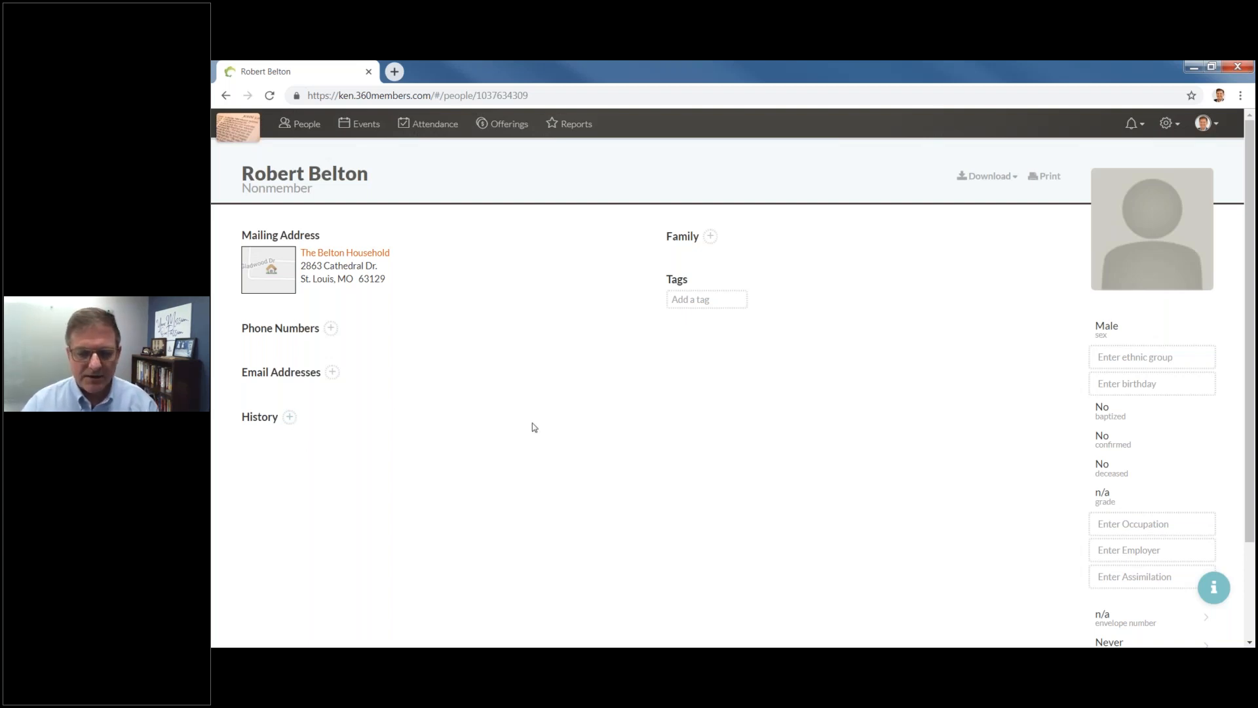
click(710, 238)
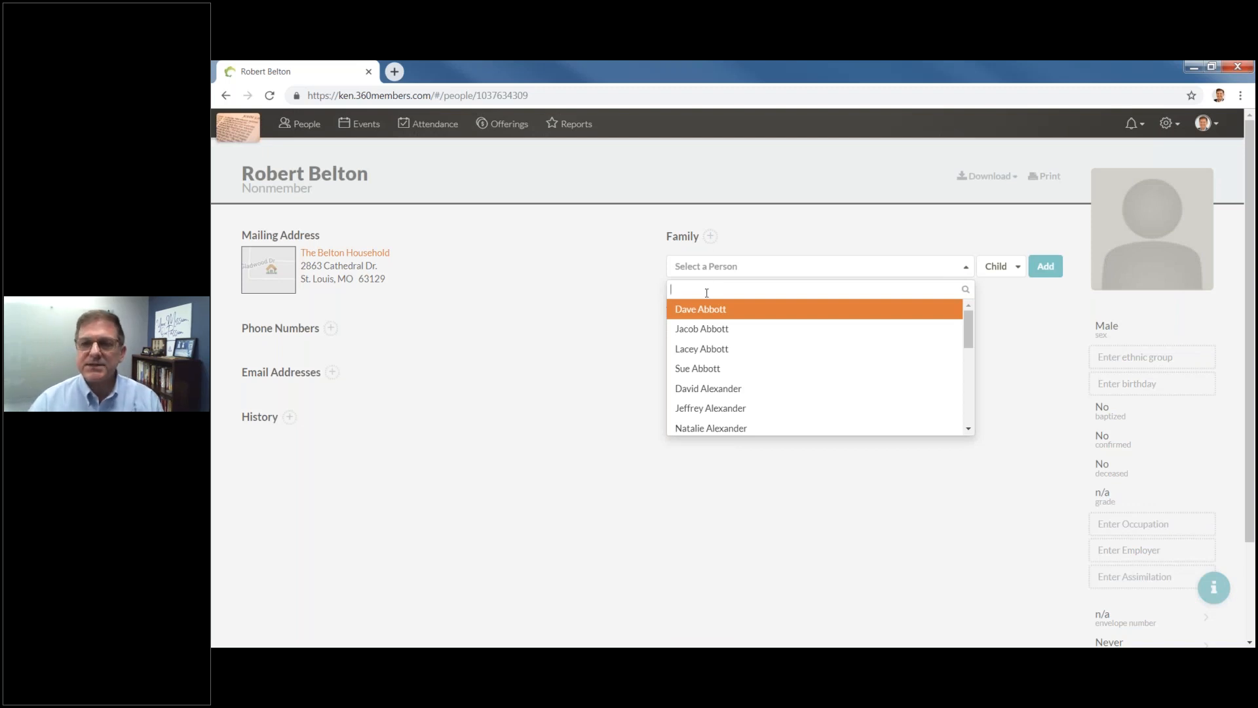
text(belt)
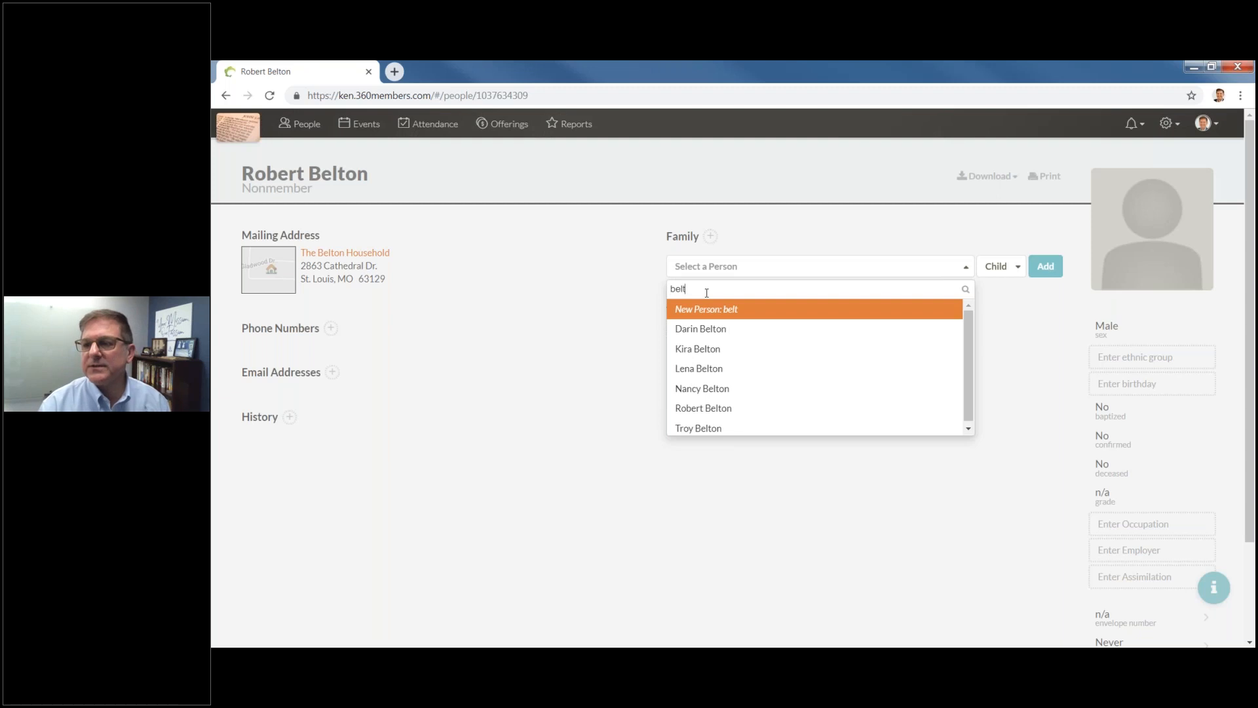
click(693, 391)
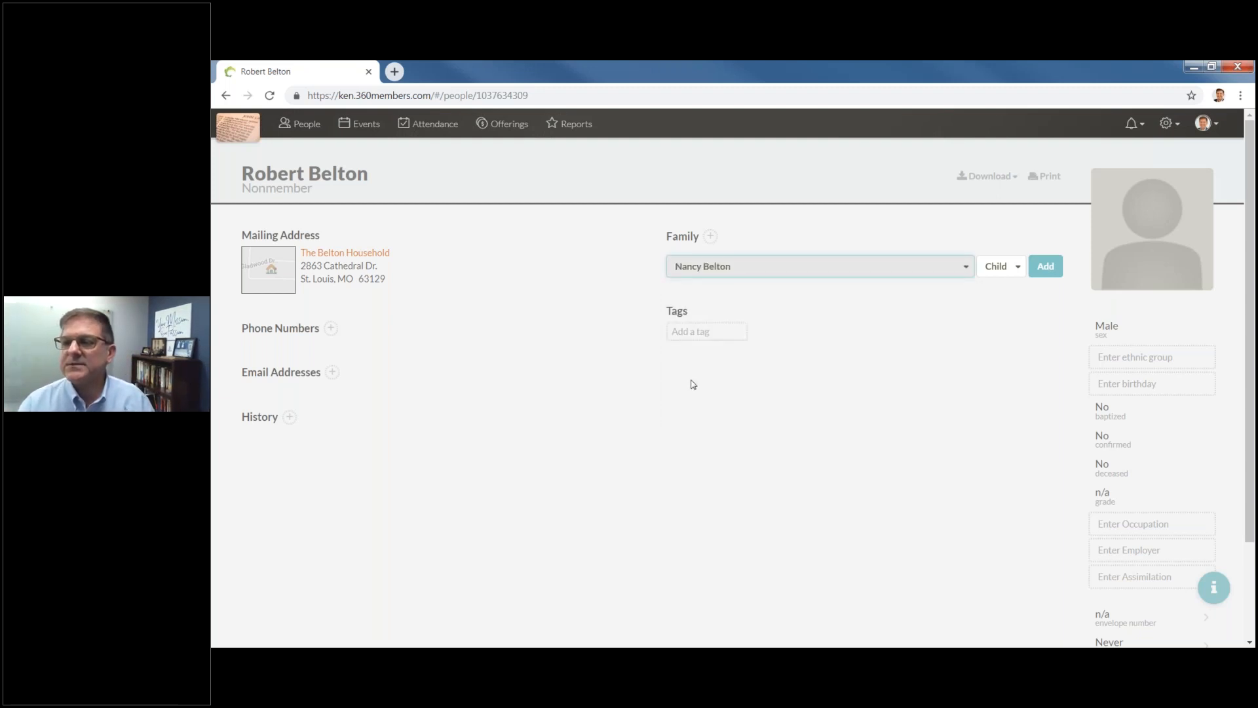
click(1018, 270)
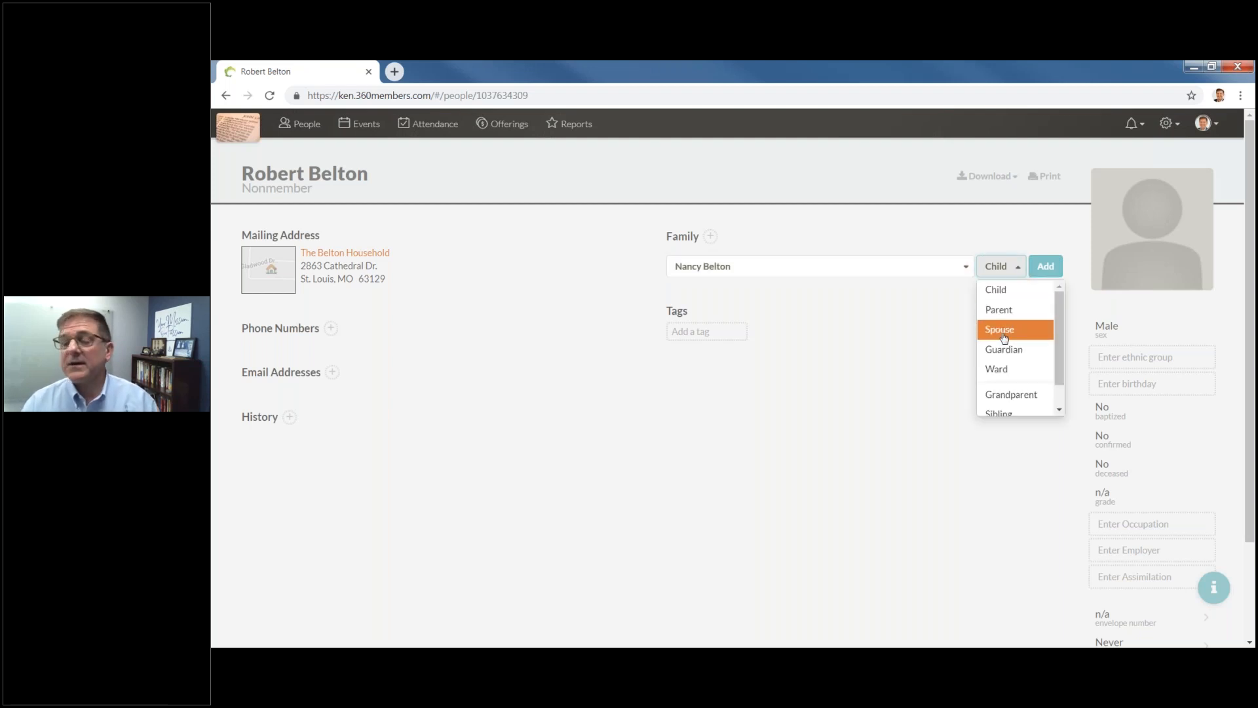
click(1004, 335)
click(1046, 265)
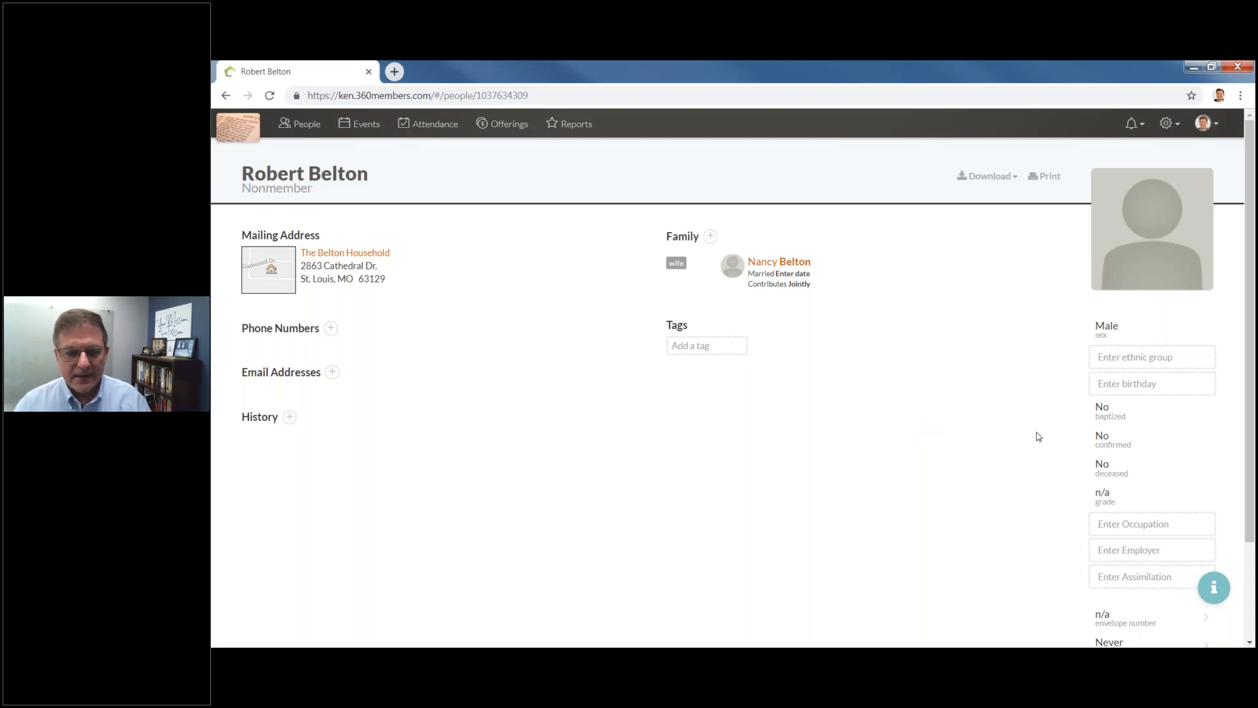
click(700, 343)
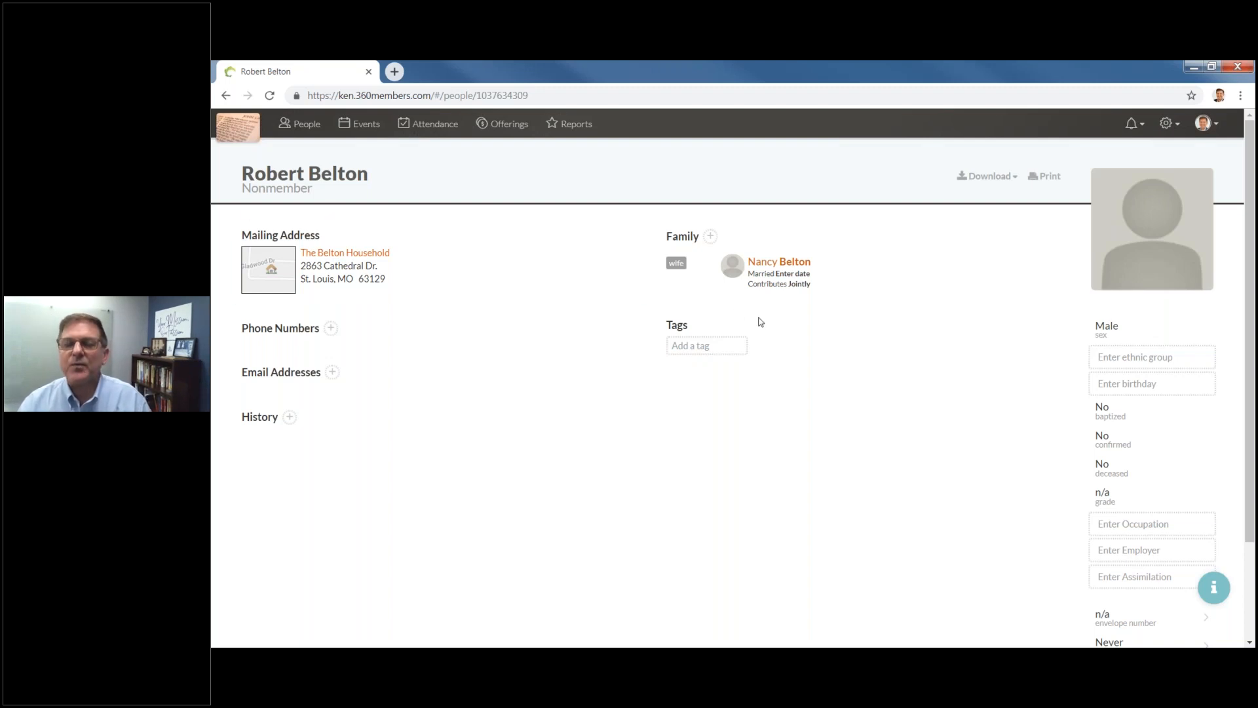
Add the tags Men's Bible Study, Ushers, Gardening, Bowling and Golf from the suggestions.
click(683, 348)
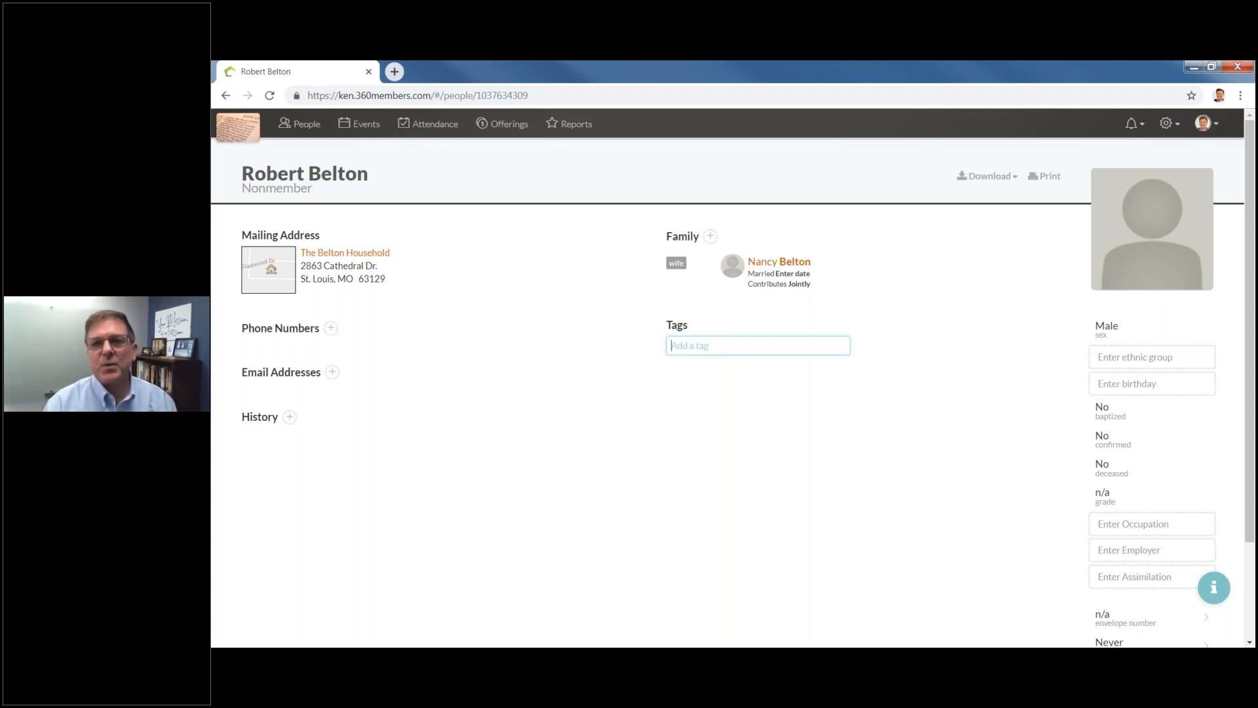
text(Men's)
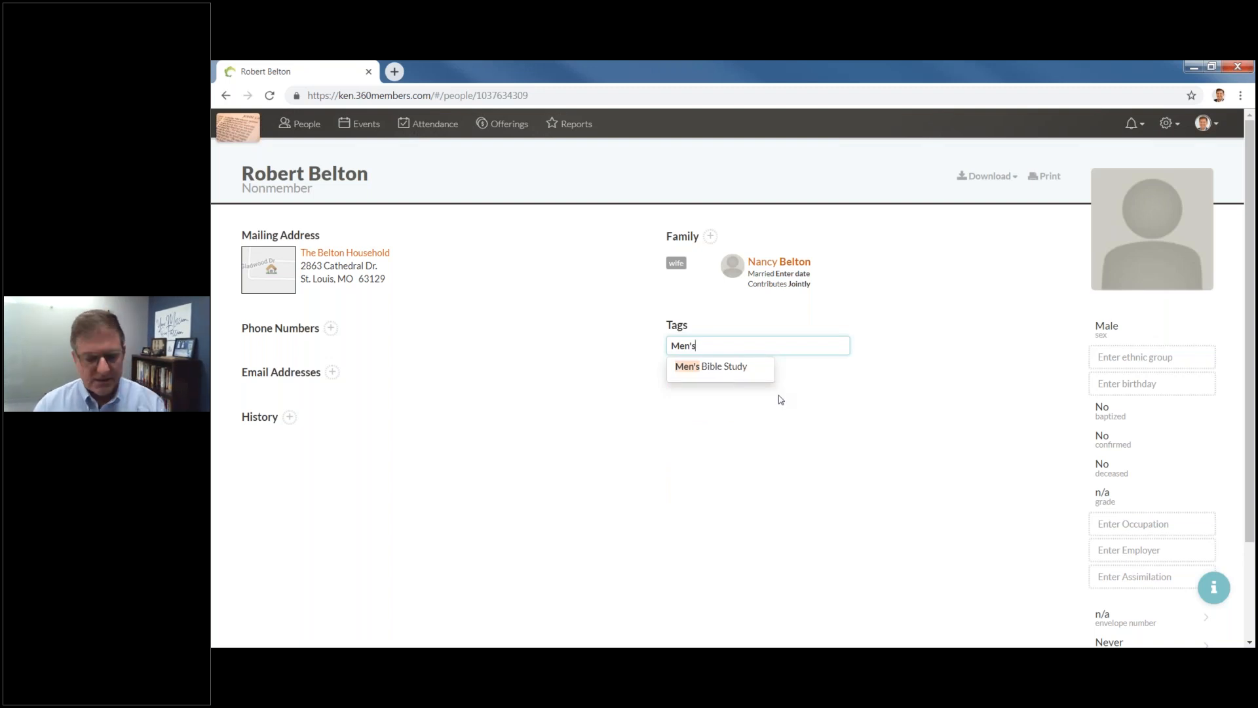
click(726, 366)
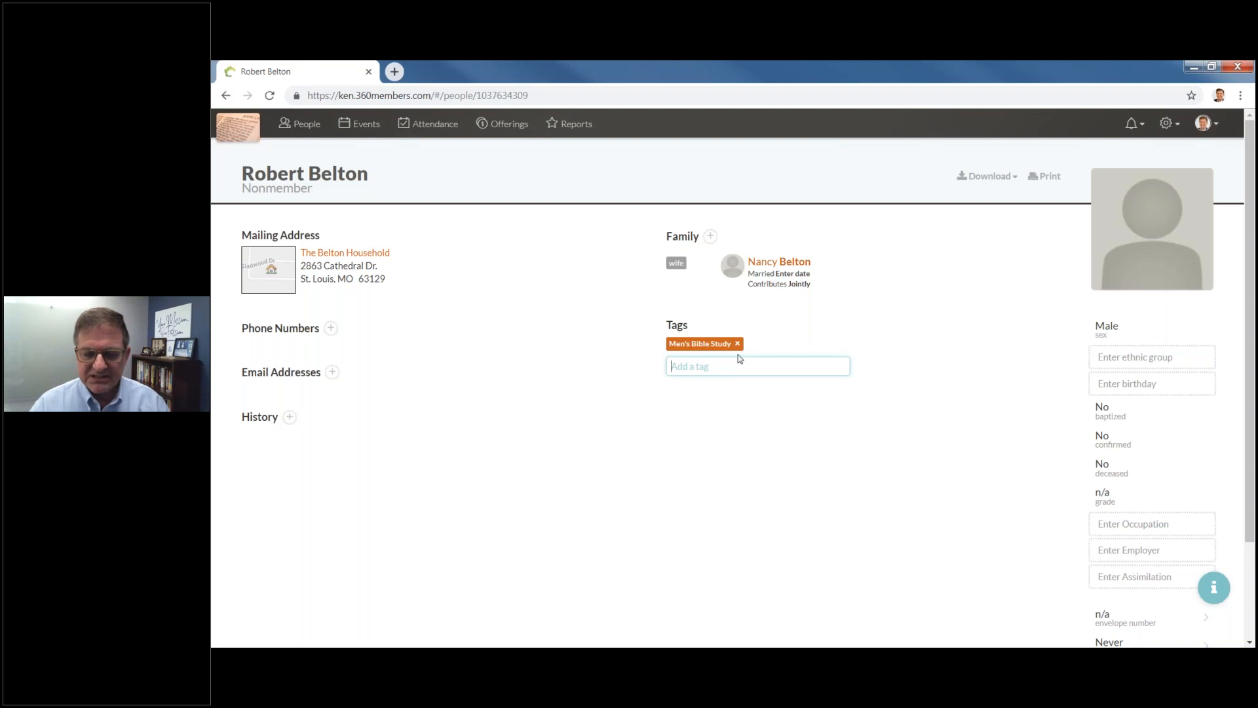
text(Usher)
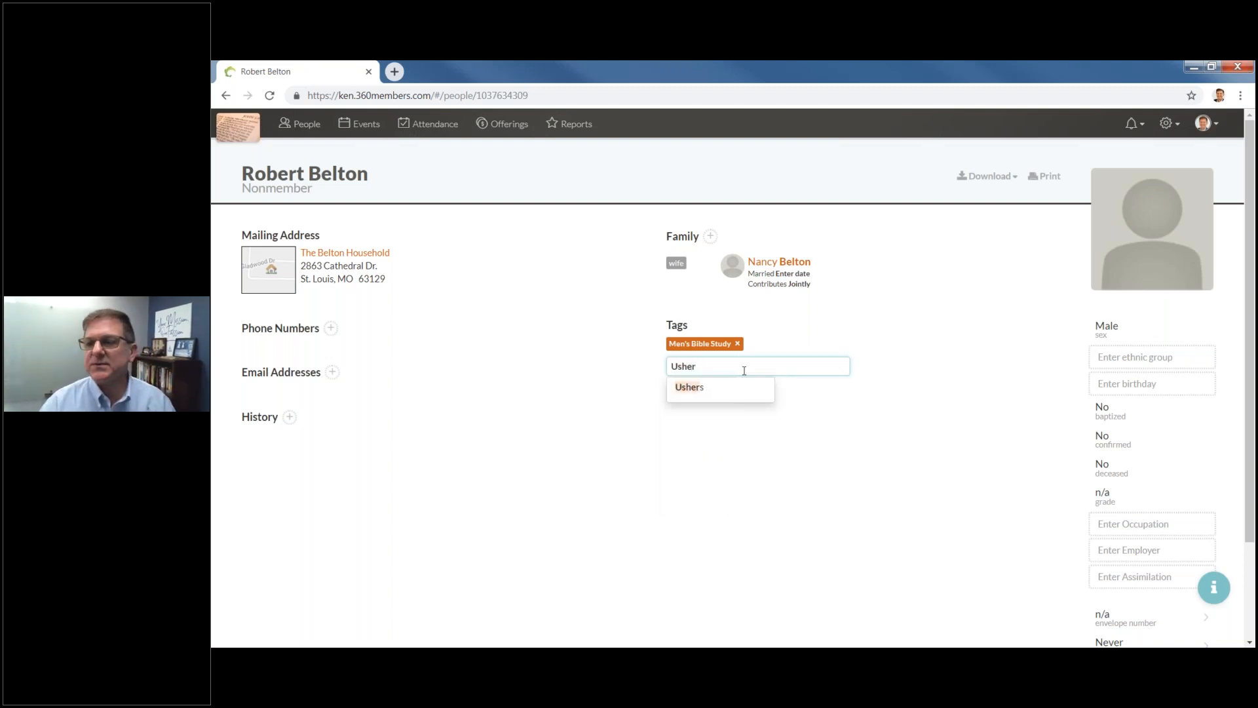
click(696, 389)
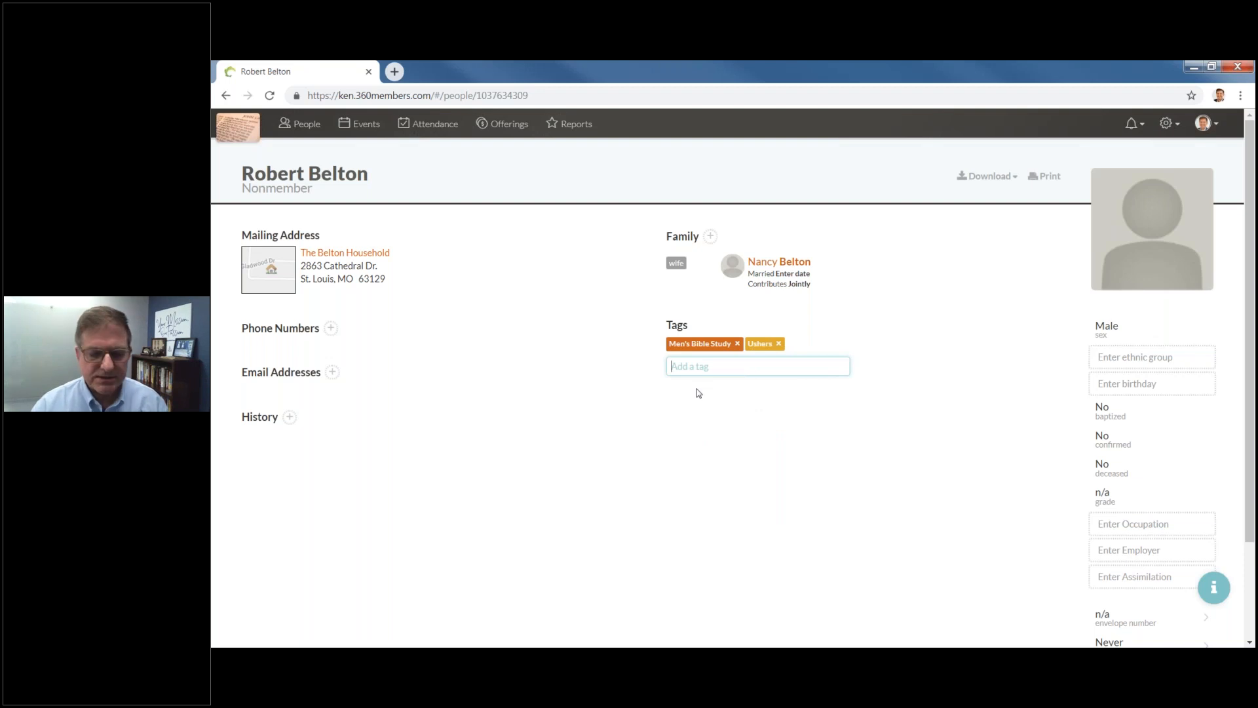
text(Garder)
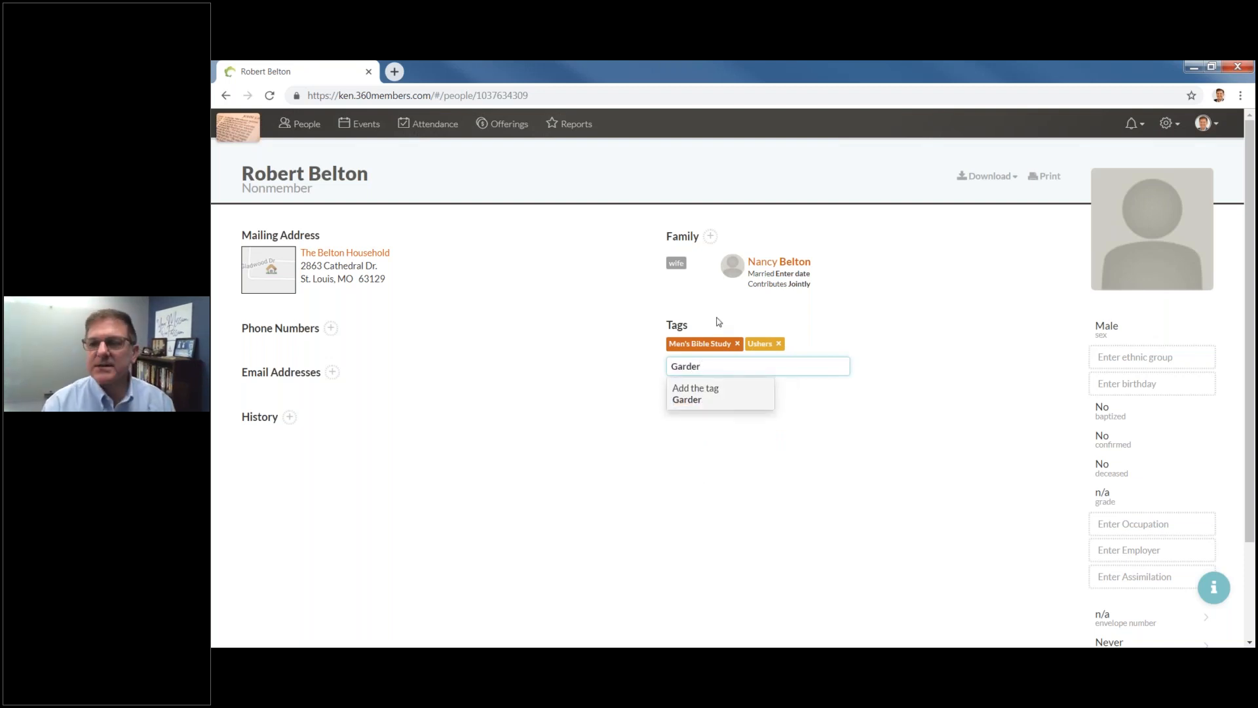
key(BackSpace)
key(BackSpace)
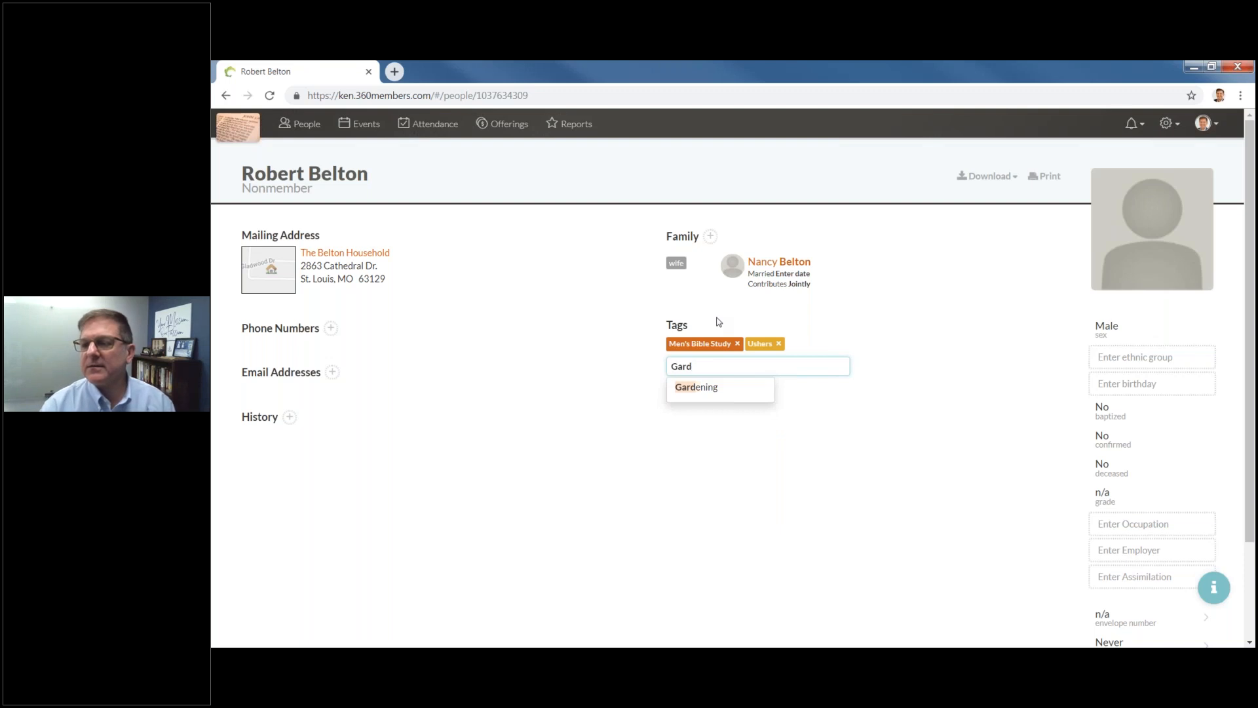
click(701, 391)
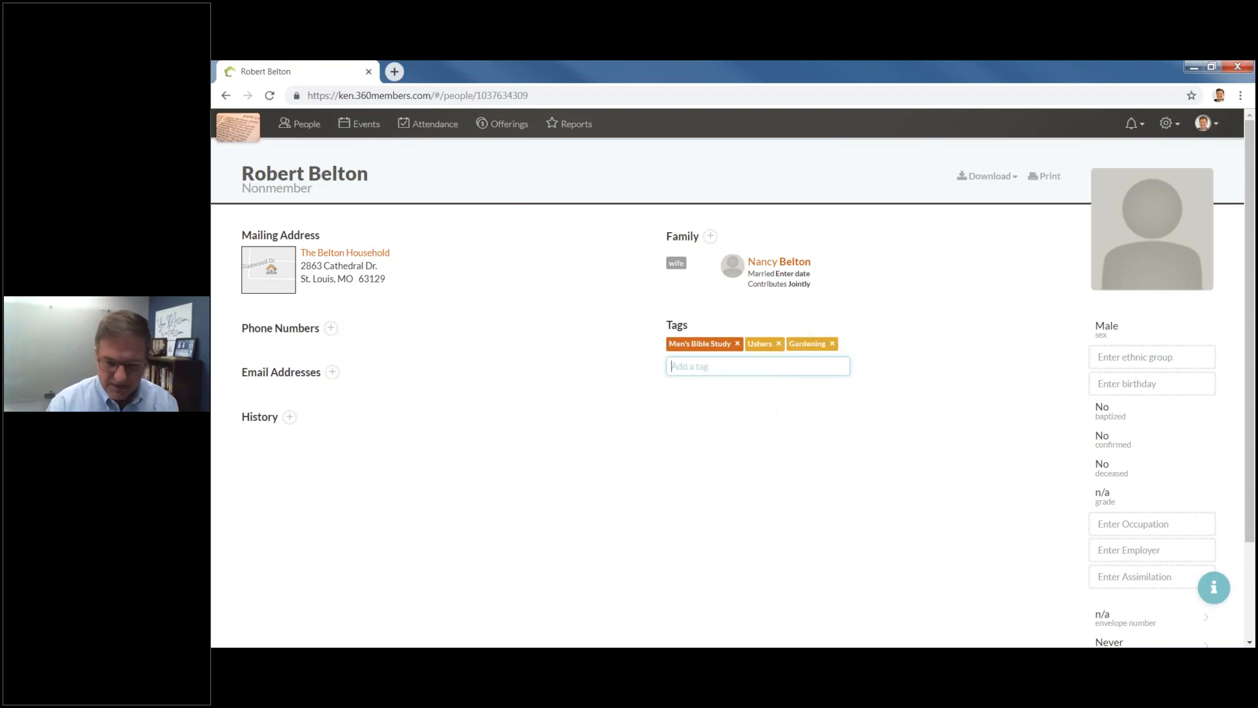
text(Bow)
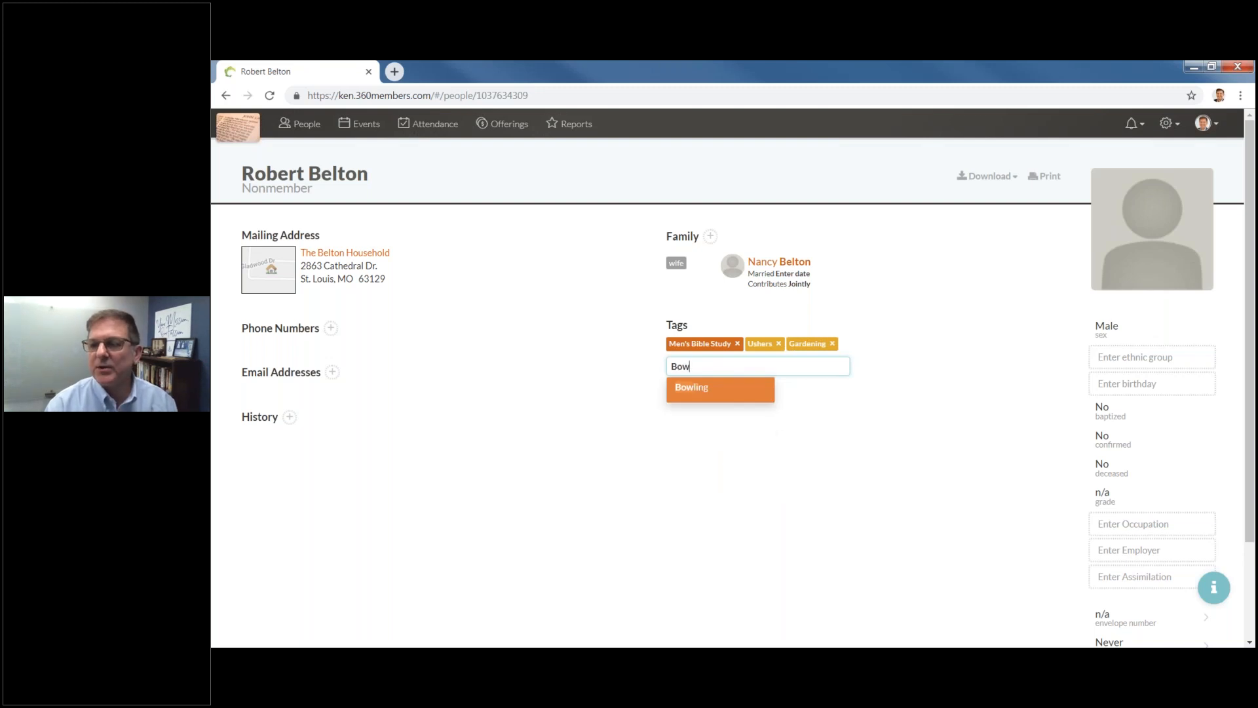
click(699, 390)
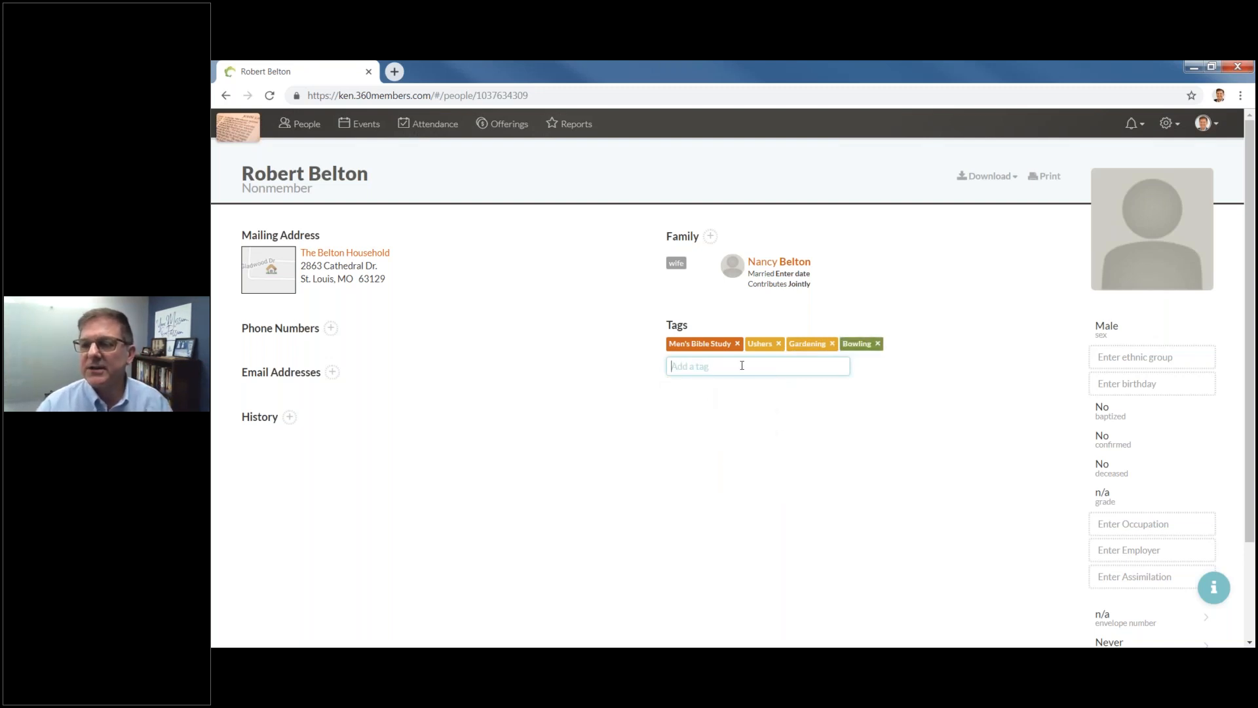
text(Golf)
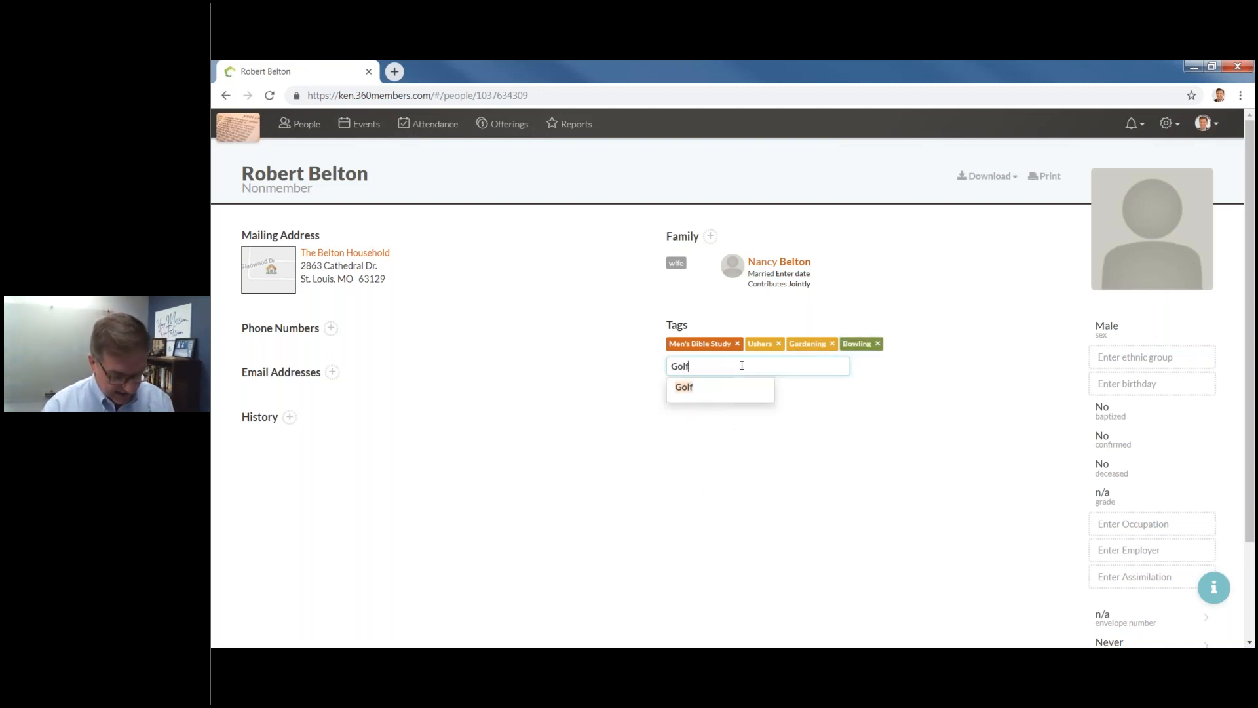
click(698, 390)
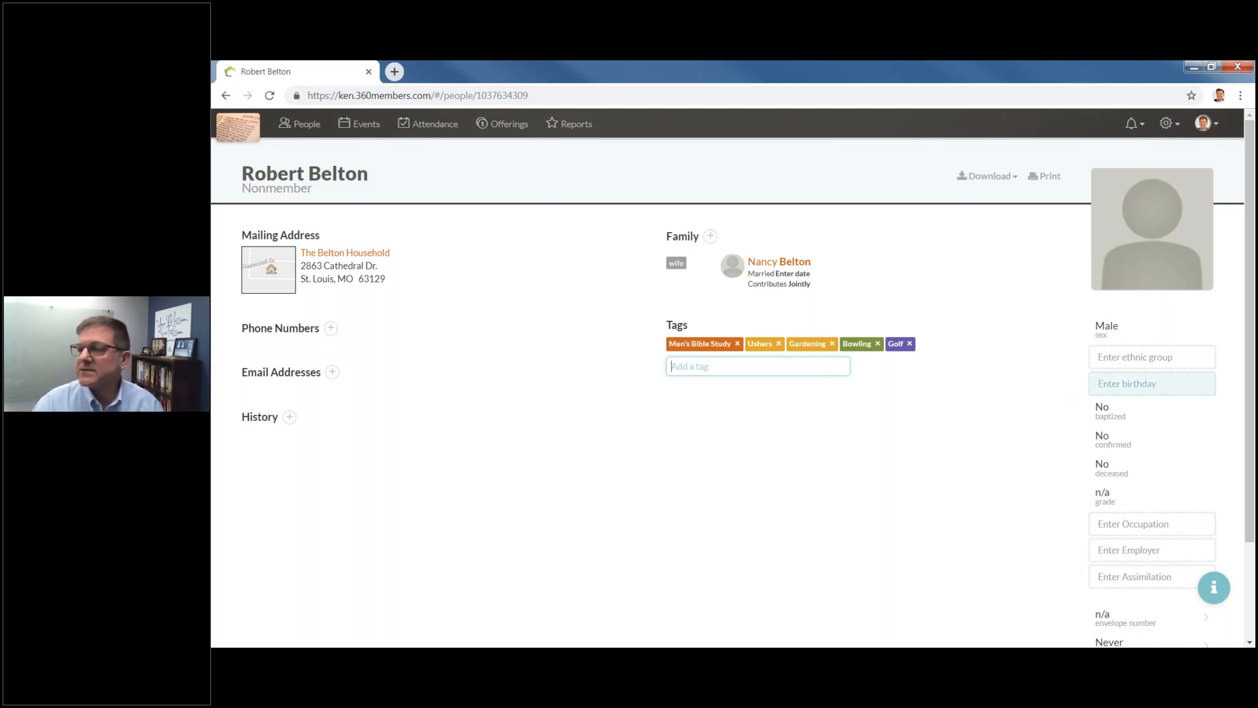
Set the birthday to month Apr and year 1946, giving an age of 72.
click(1172, 393)
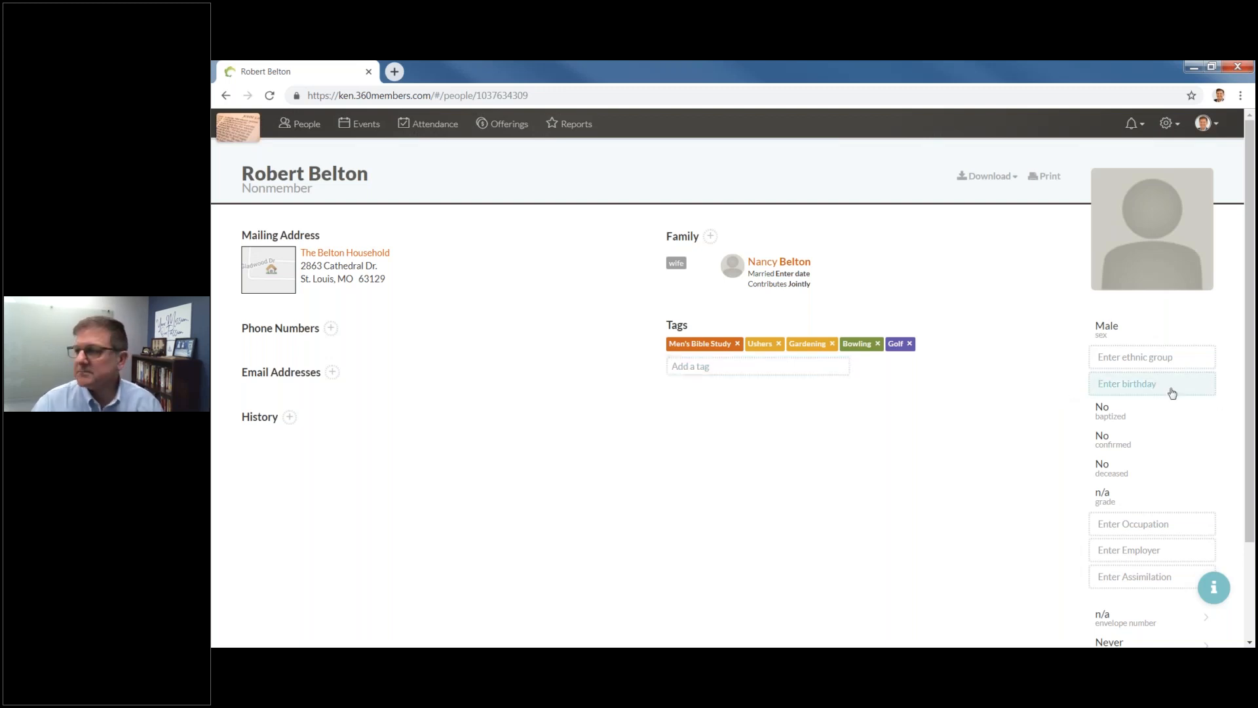
click(1189, 392)
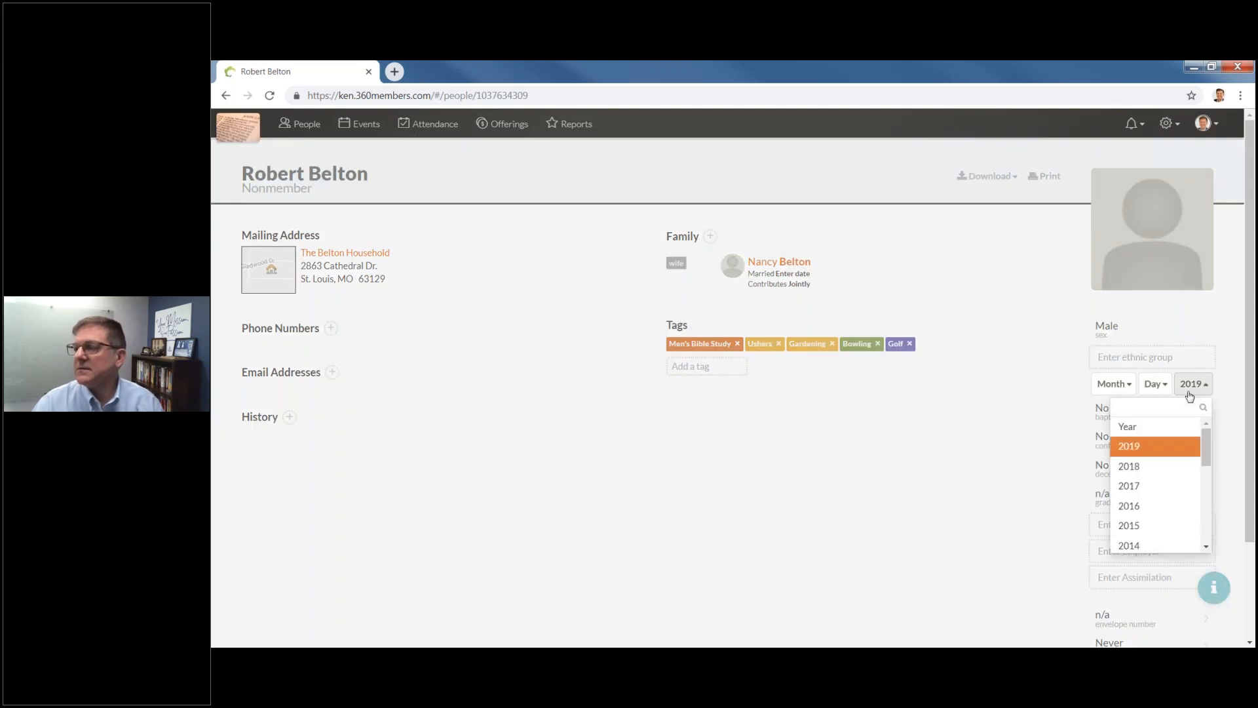
text(19)
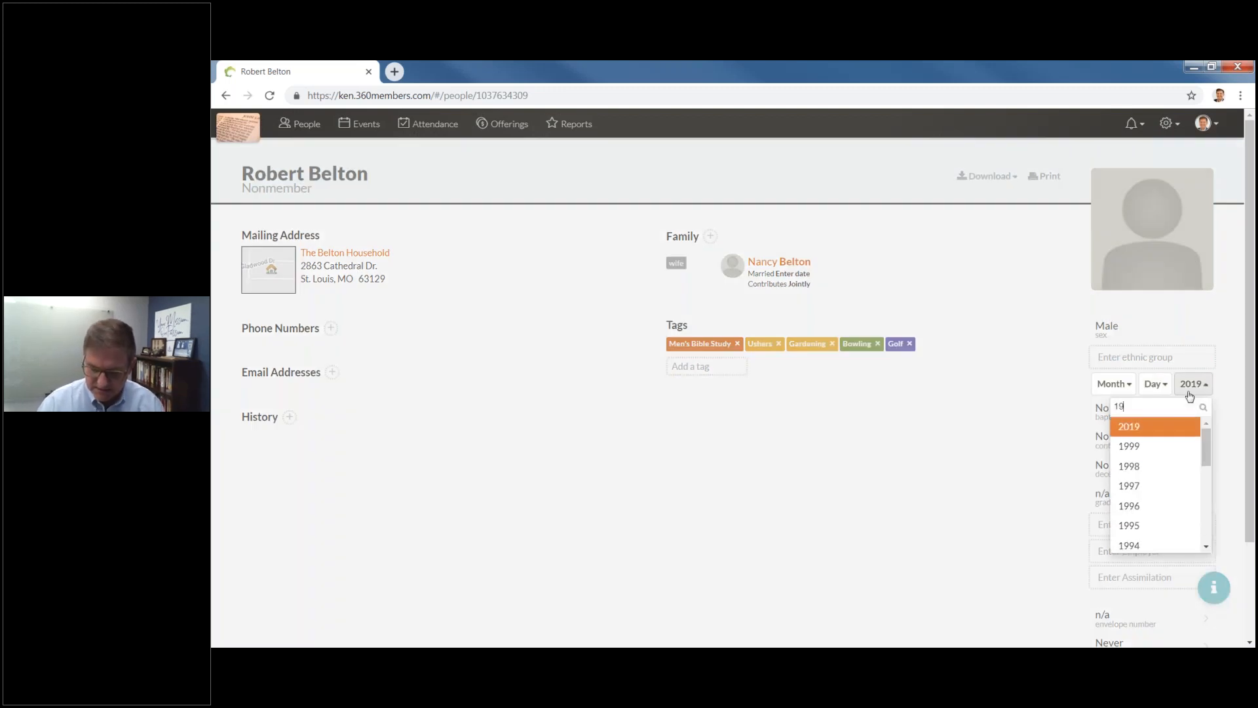
text(46)
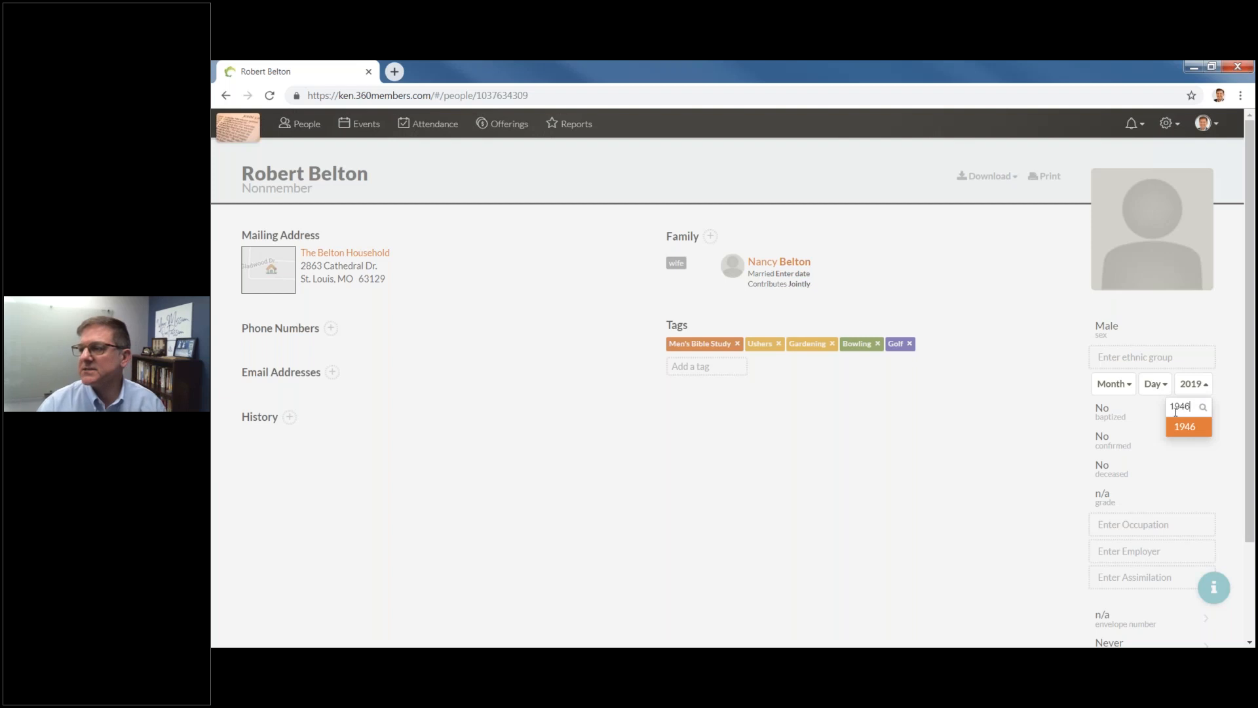
click(1107, 384)
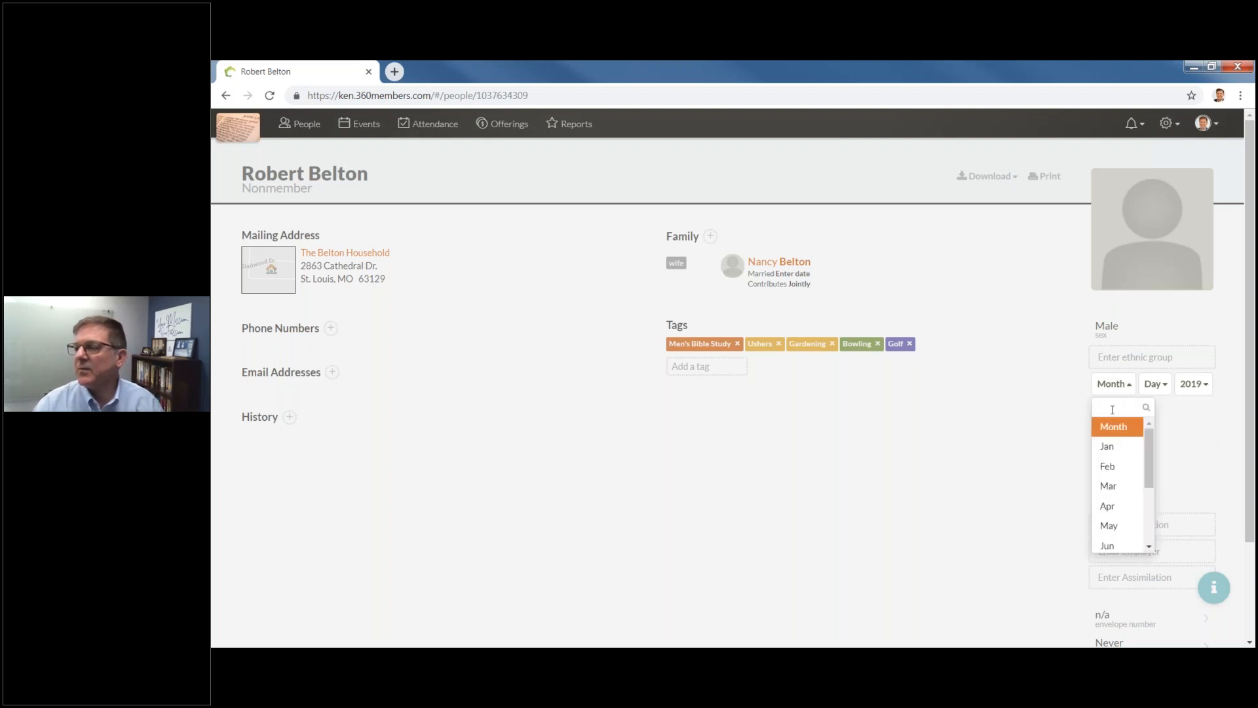
click(1108, 510)
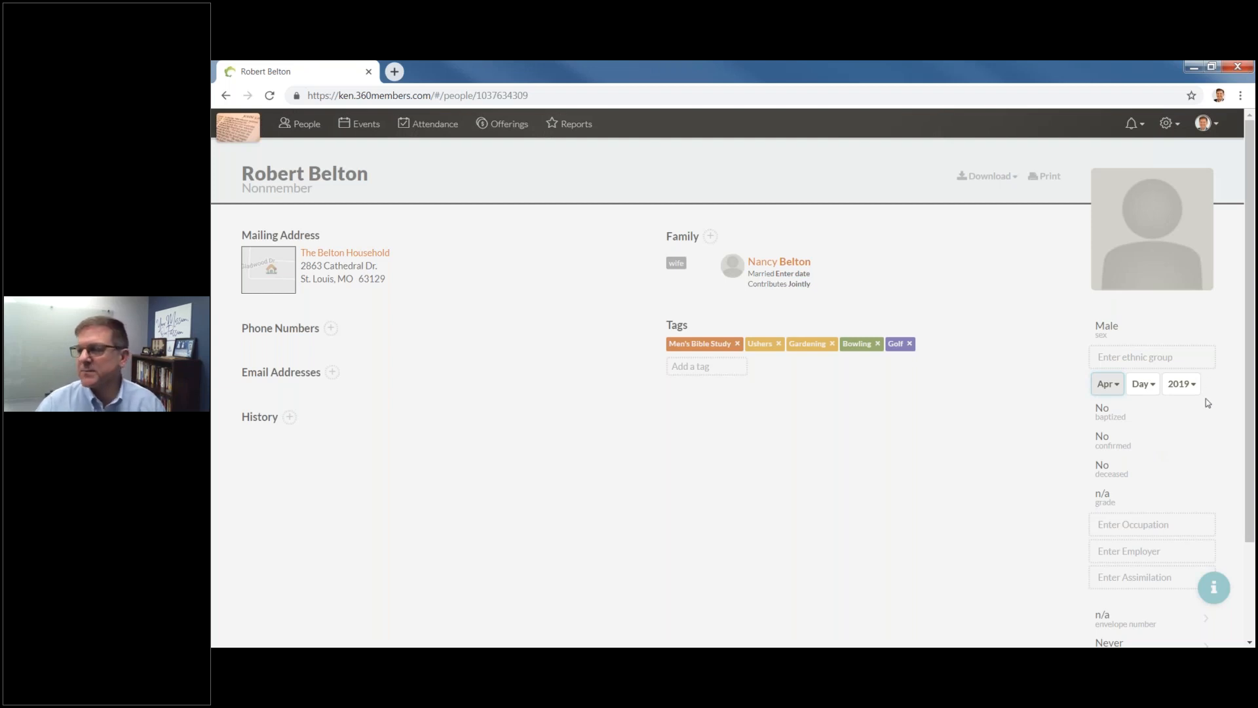
click(1182, 384)
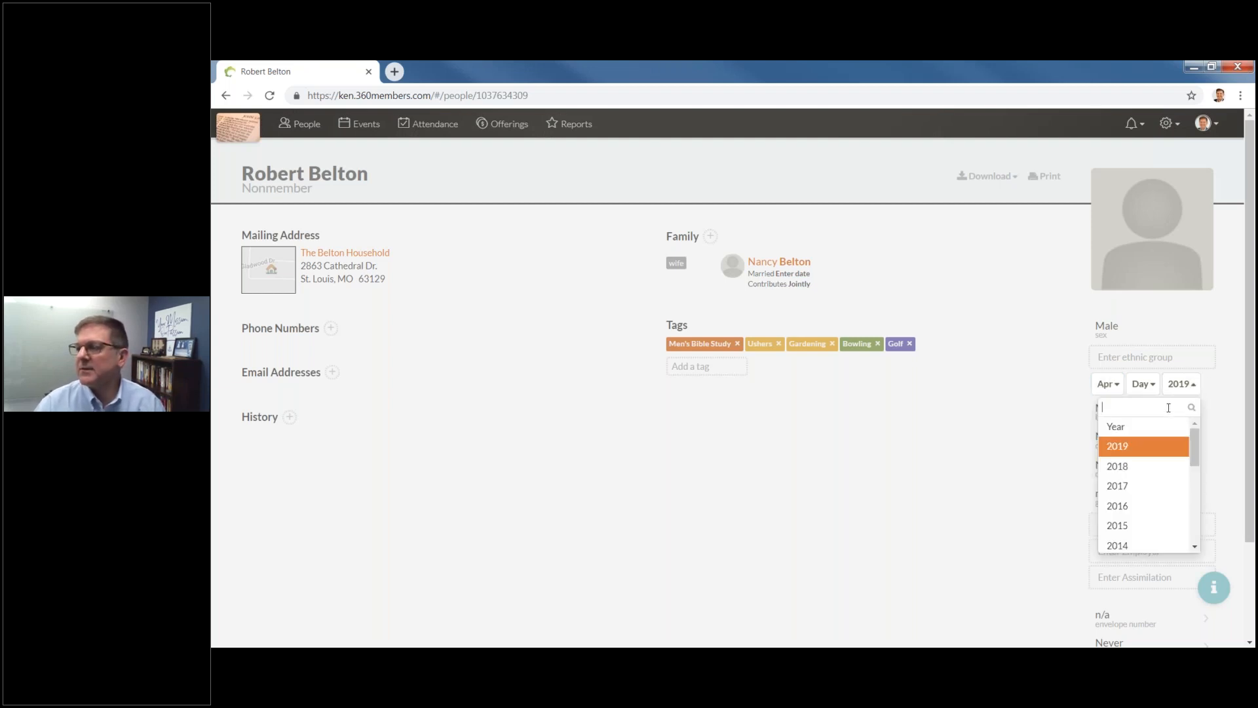
text(1946)
key(Return)
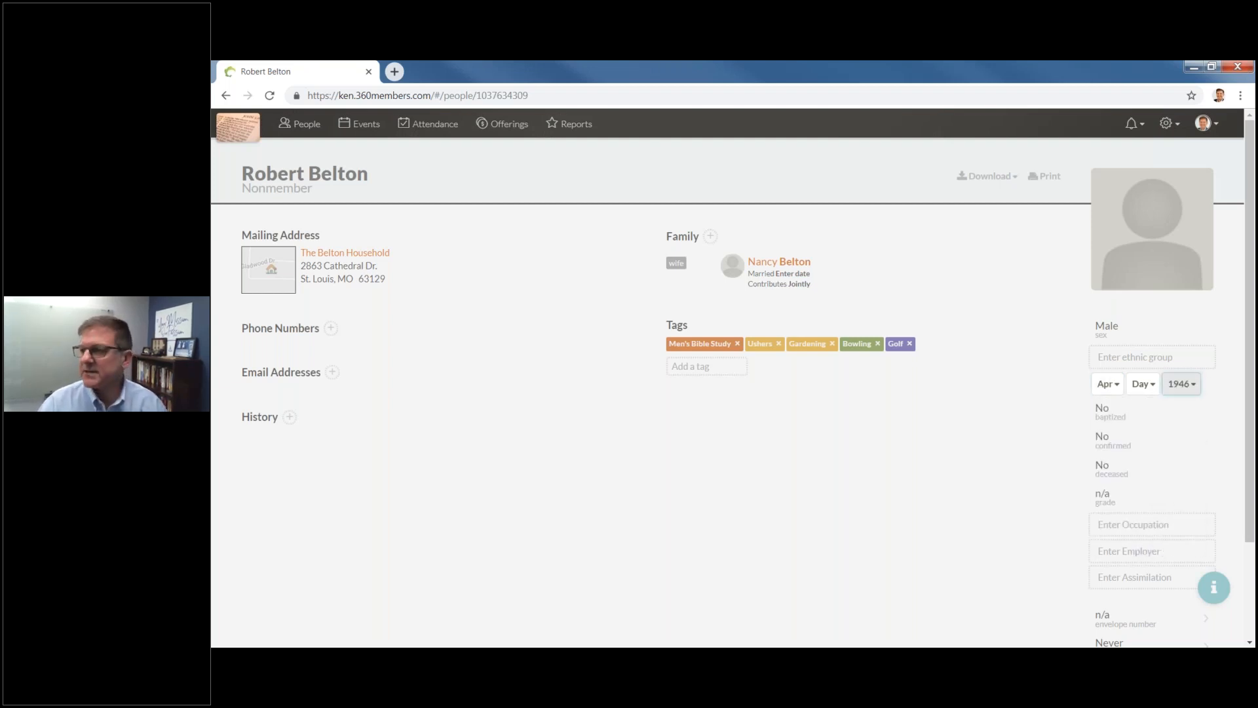
click(958, 443)
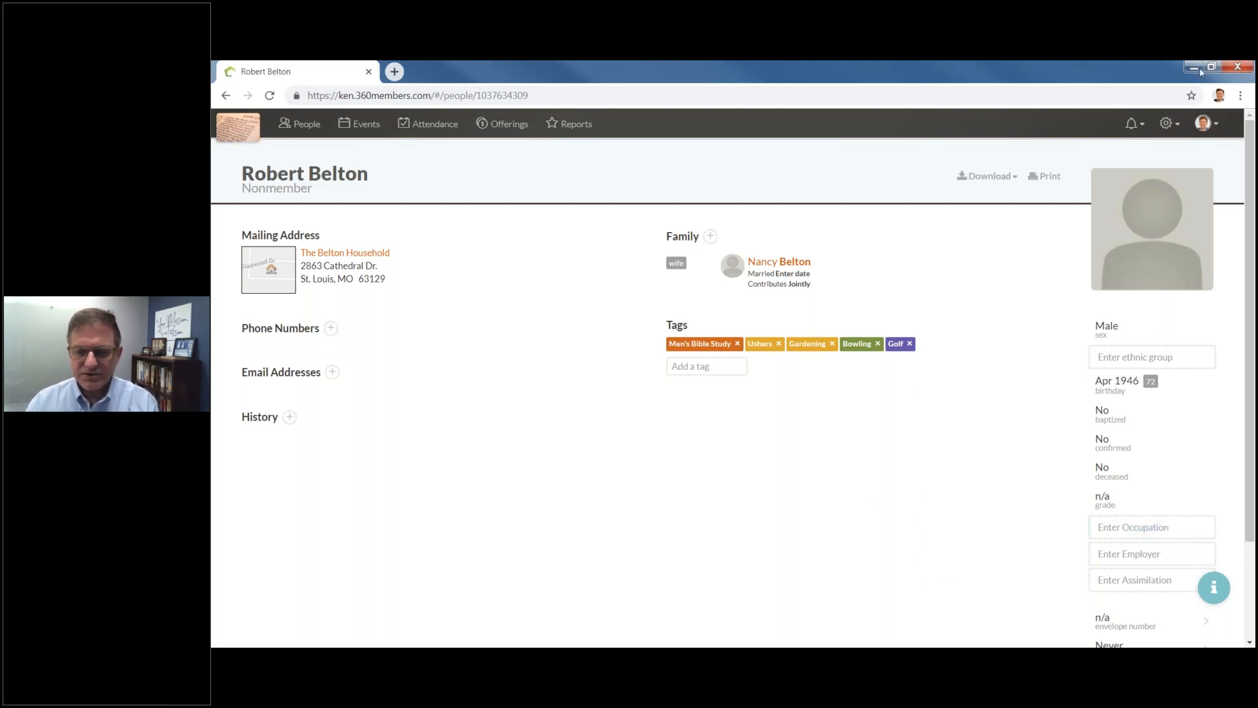
click(1178, 129)
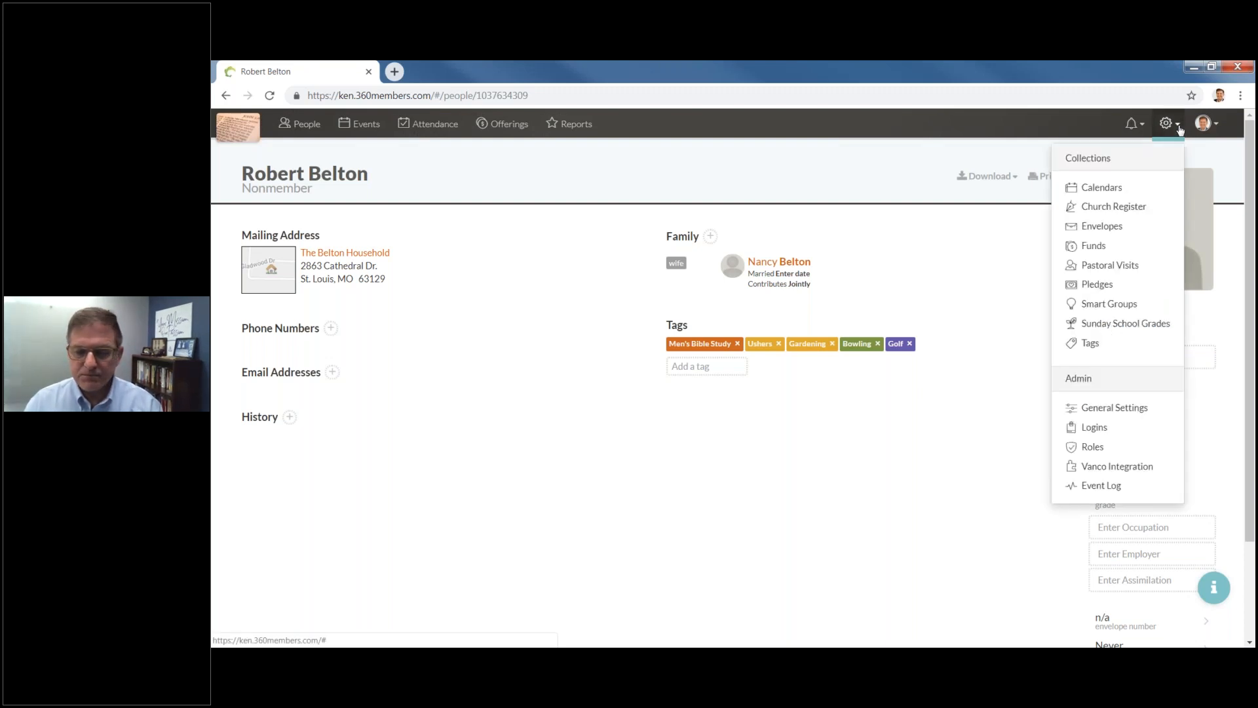
click(989, 464)
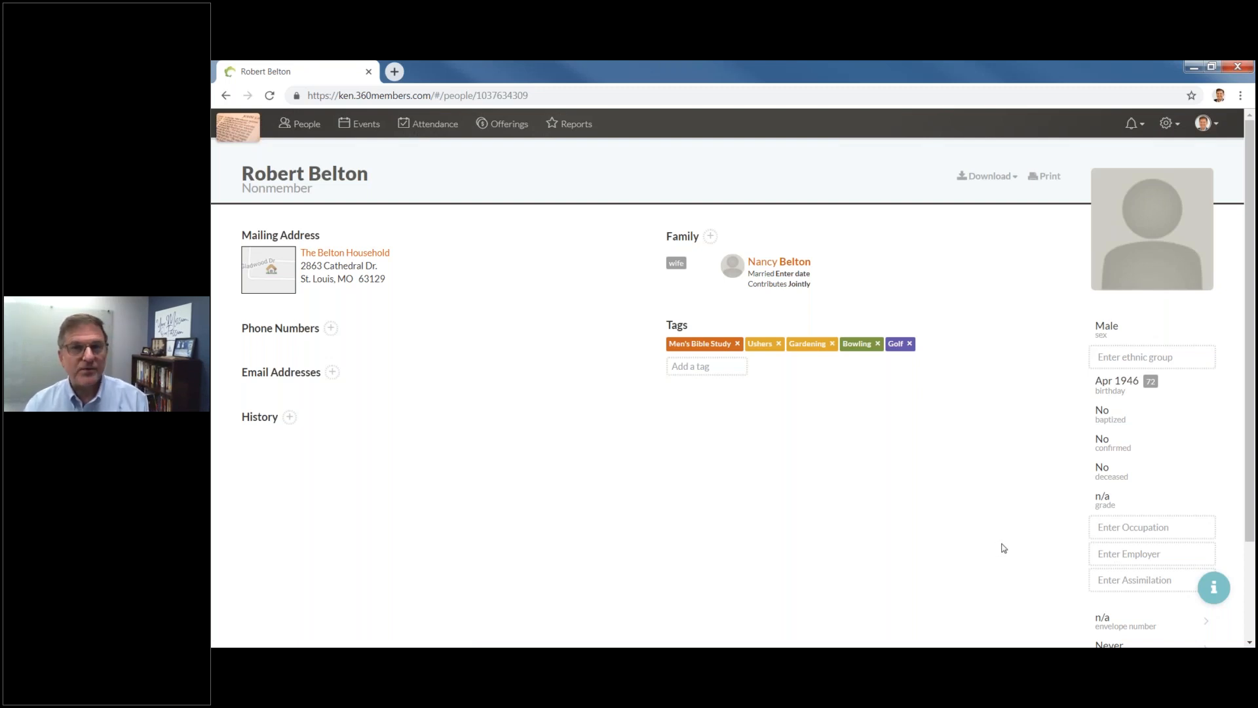
click(1213, 589)
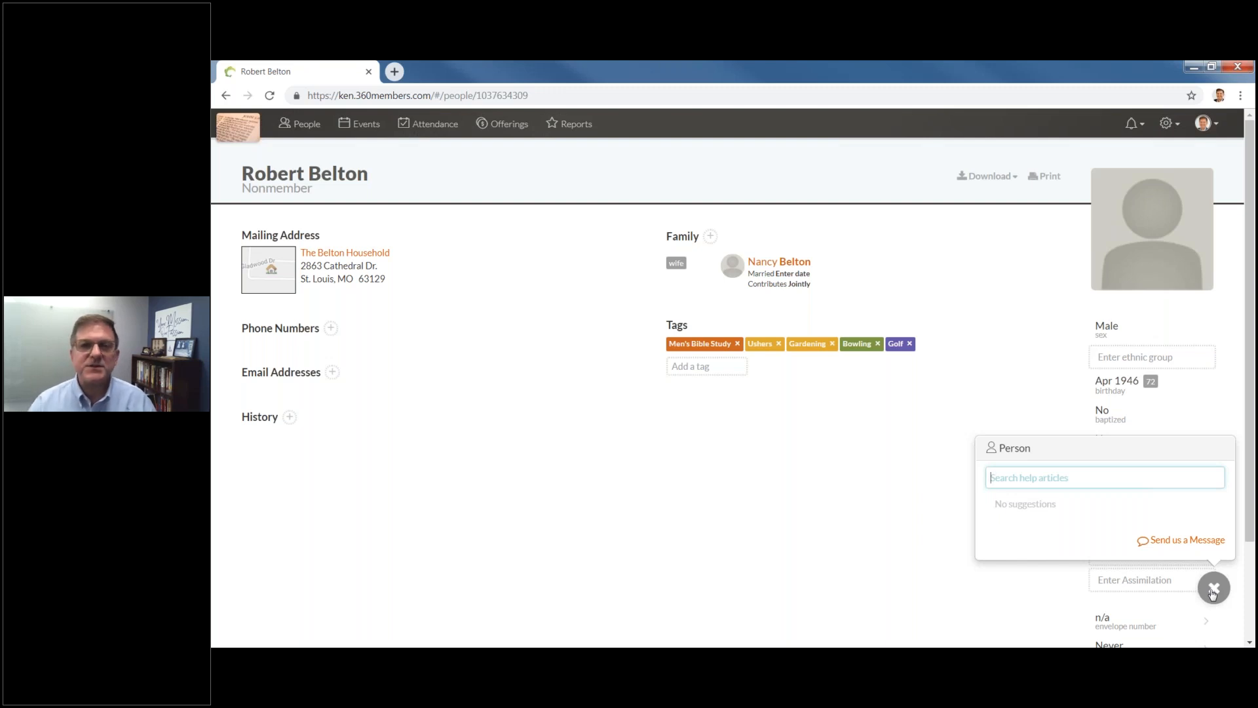
text(how)
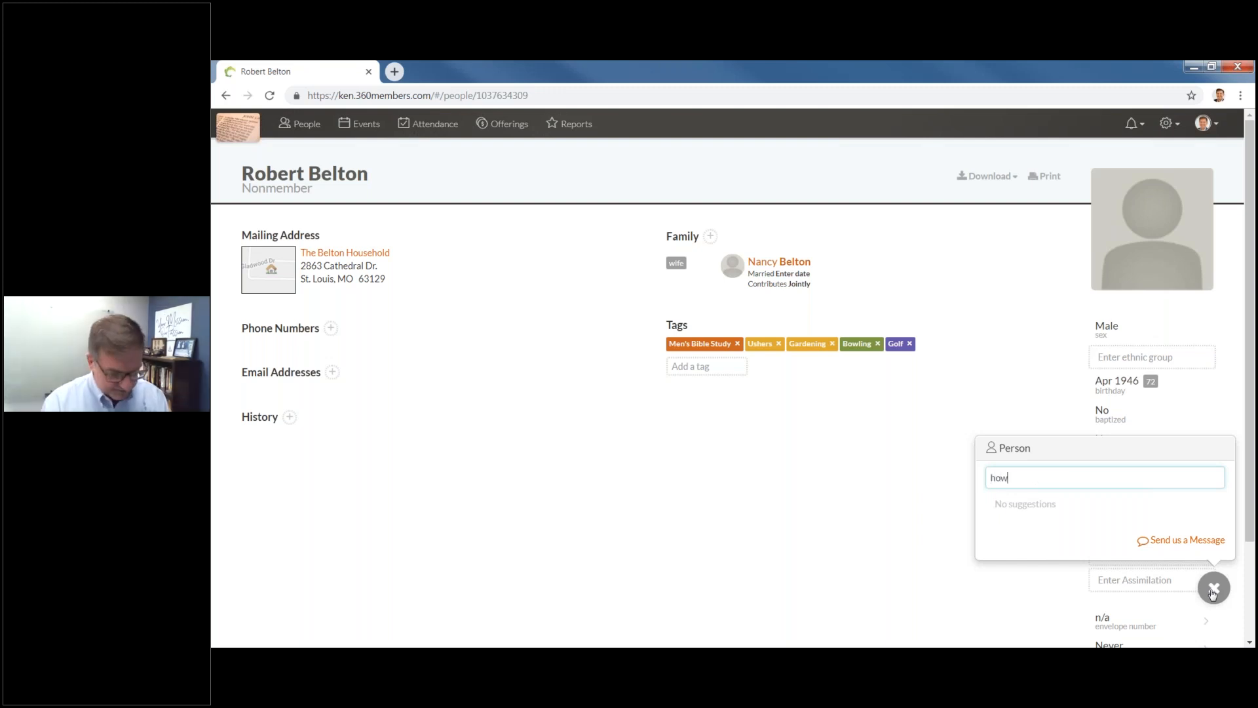
text( do I a)
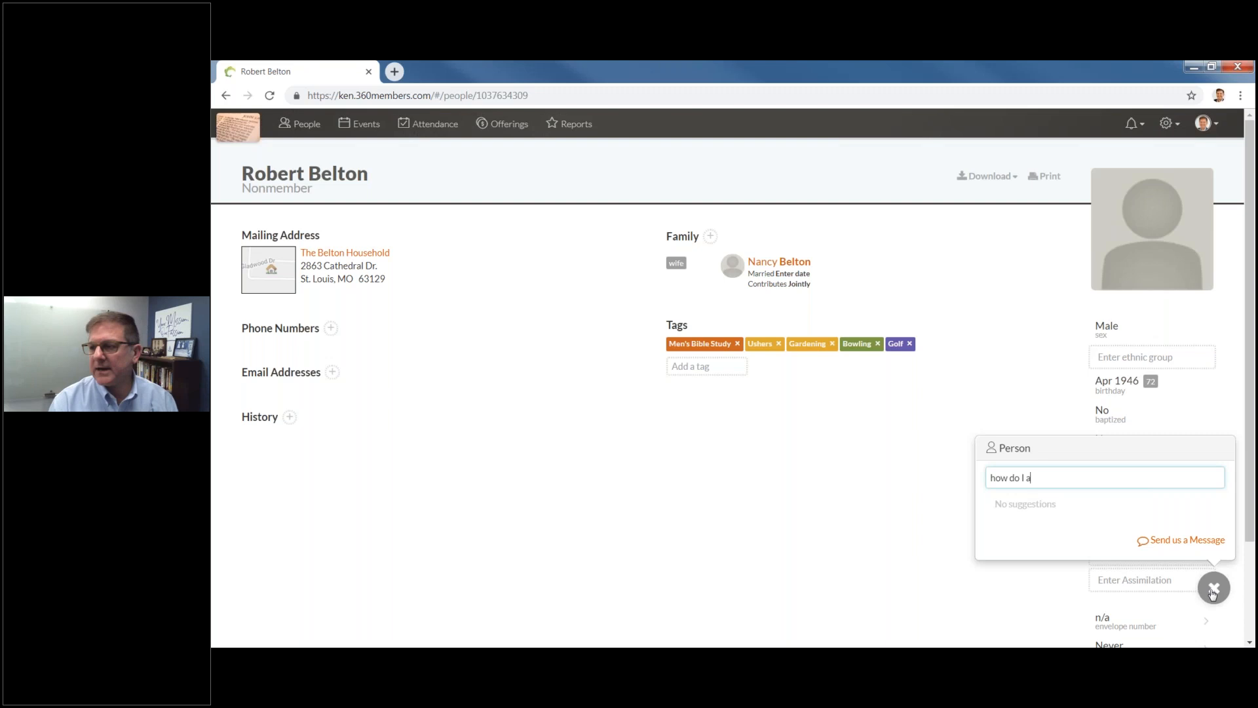
text(dd phoooto)
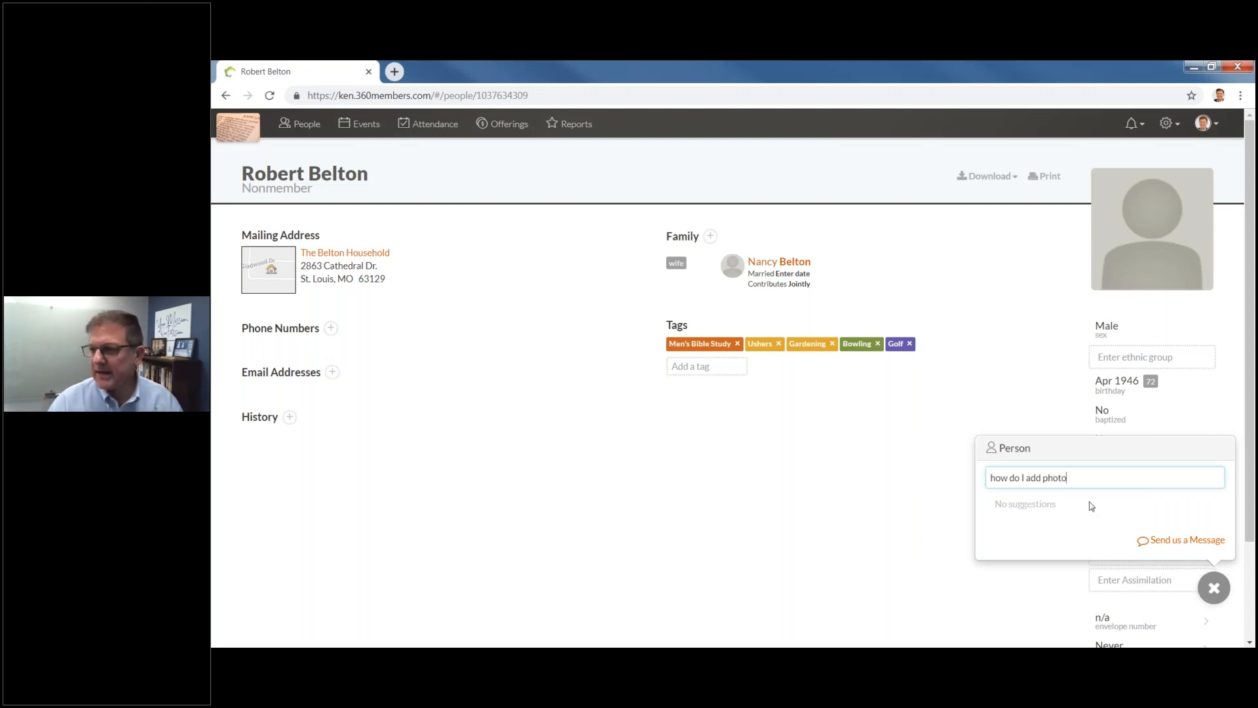
click(1089, 478)
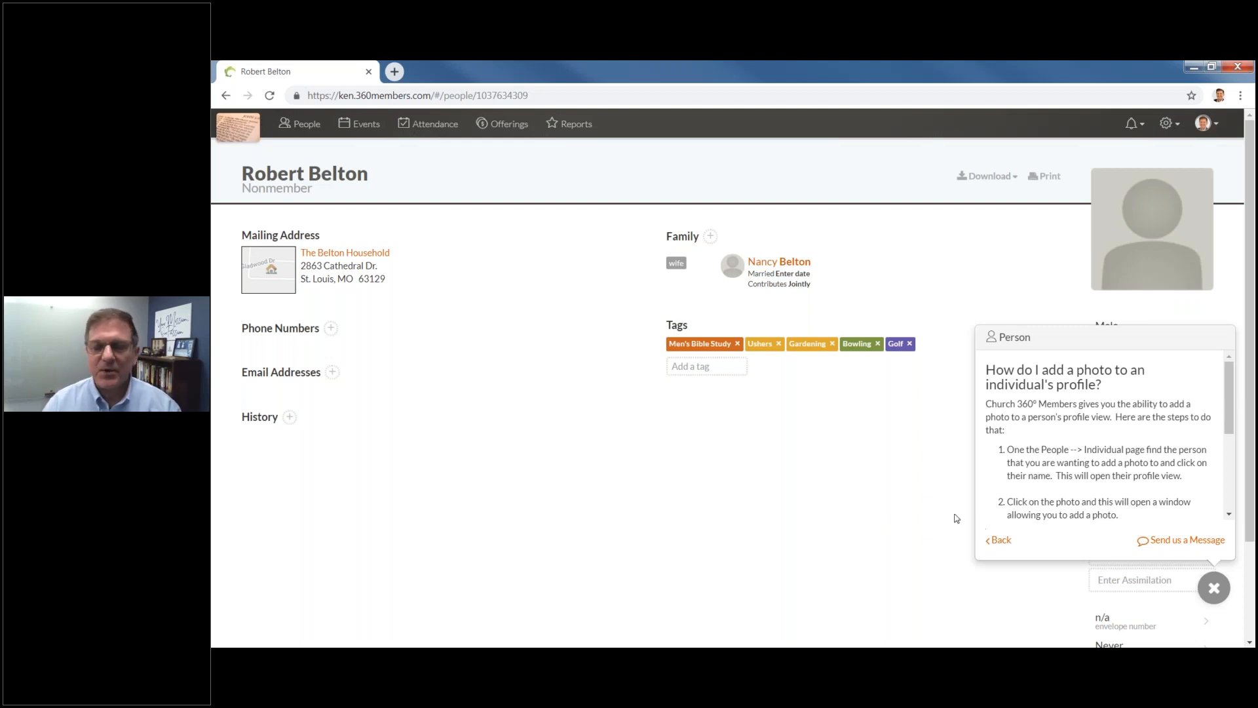
click(1000, 540)
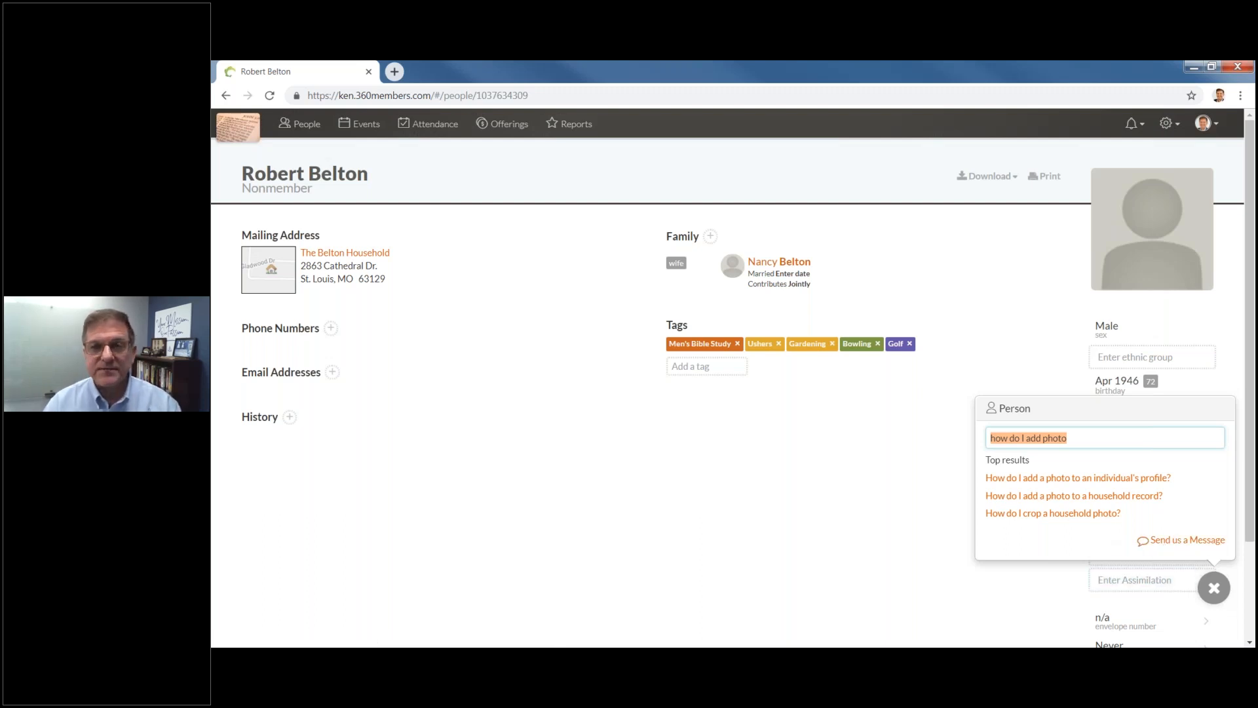
click(702, 560)
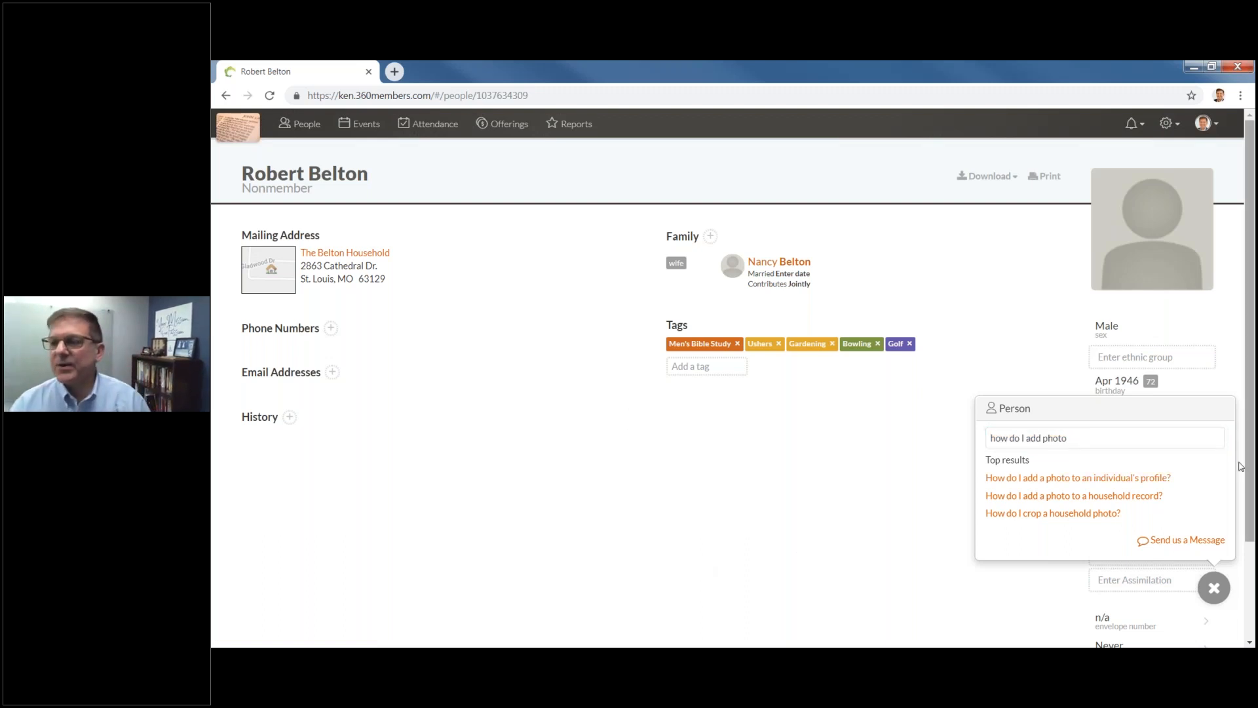
click(1218, 599)
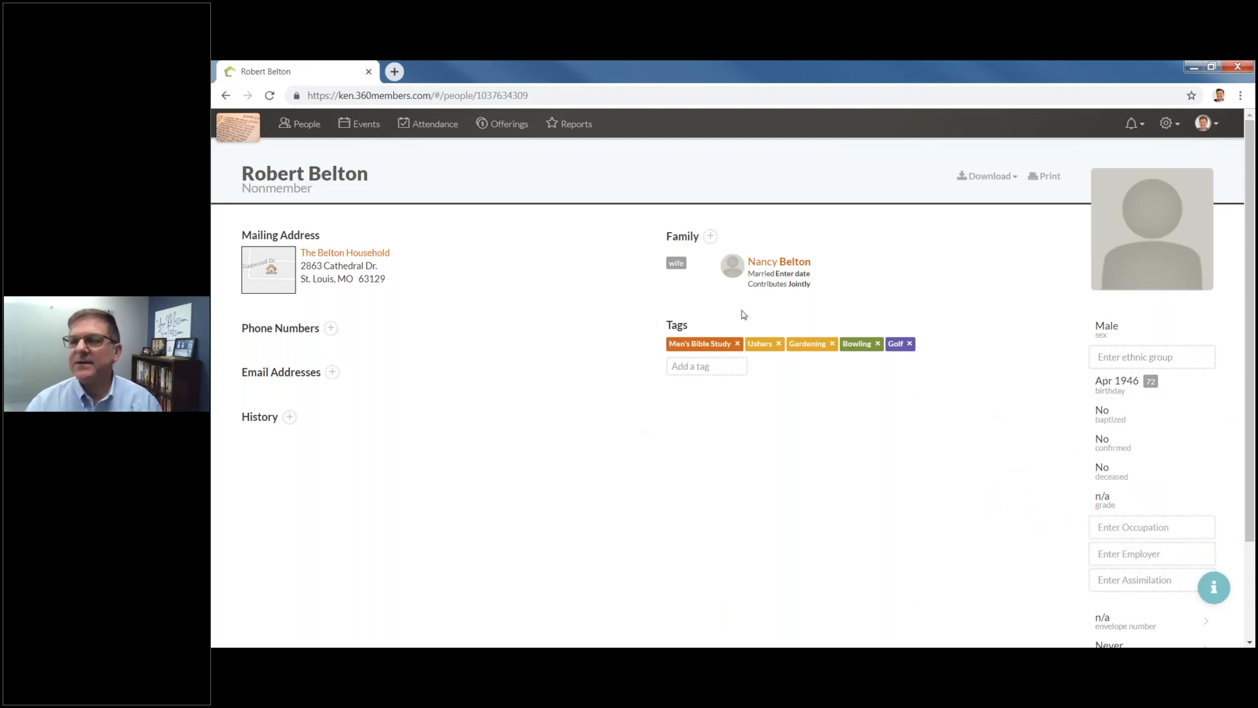
Open the wife's profile and tag her Women's Bible Study, Altar Guild and Youth Chaperone.
click(768, 262)
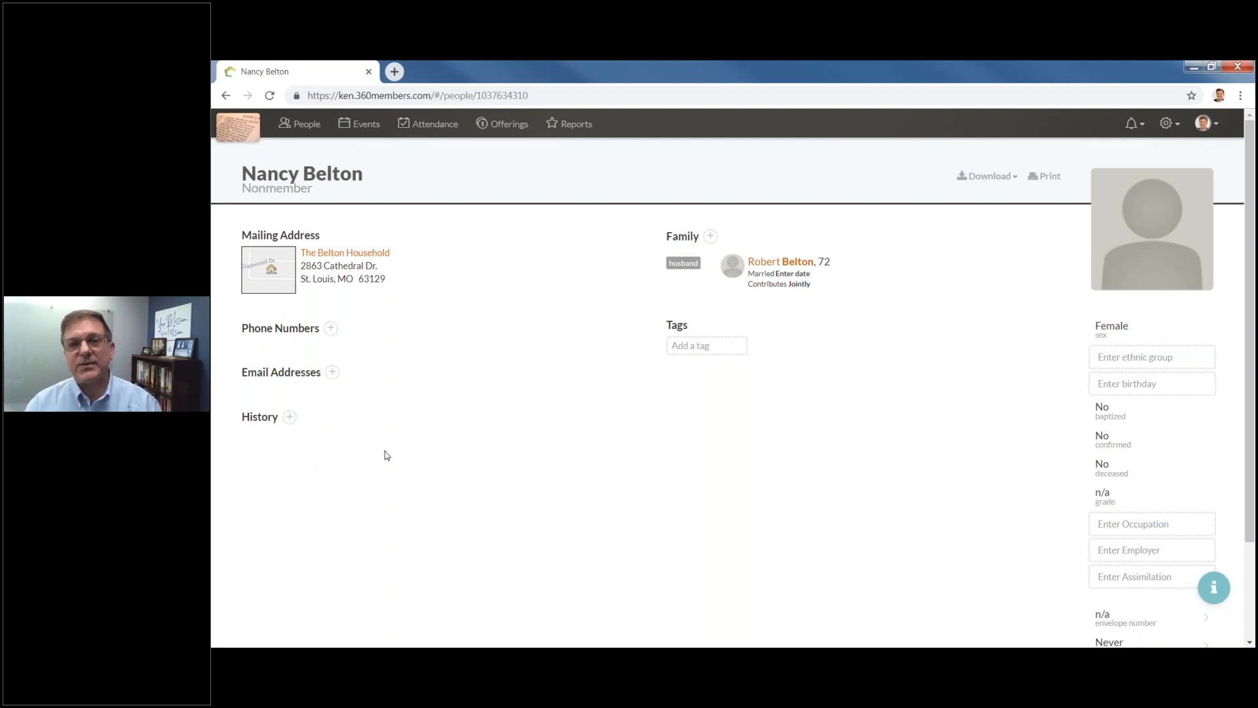
click(692, 354)
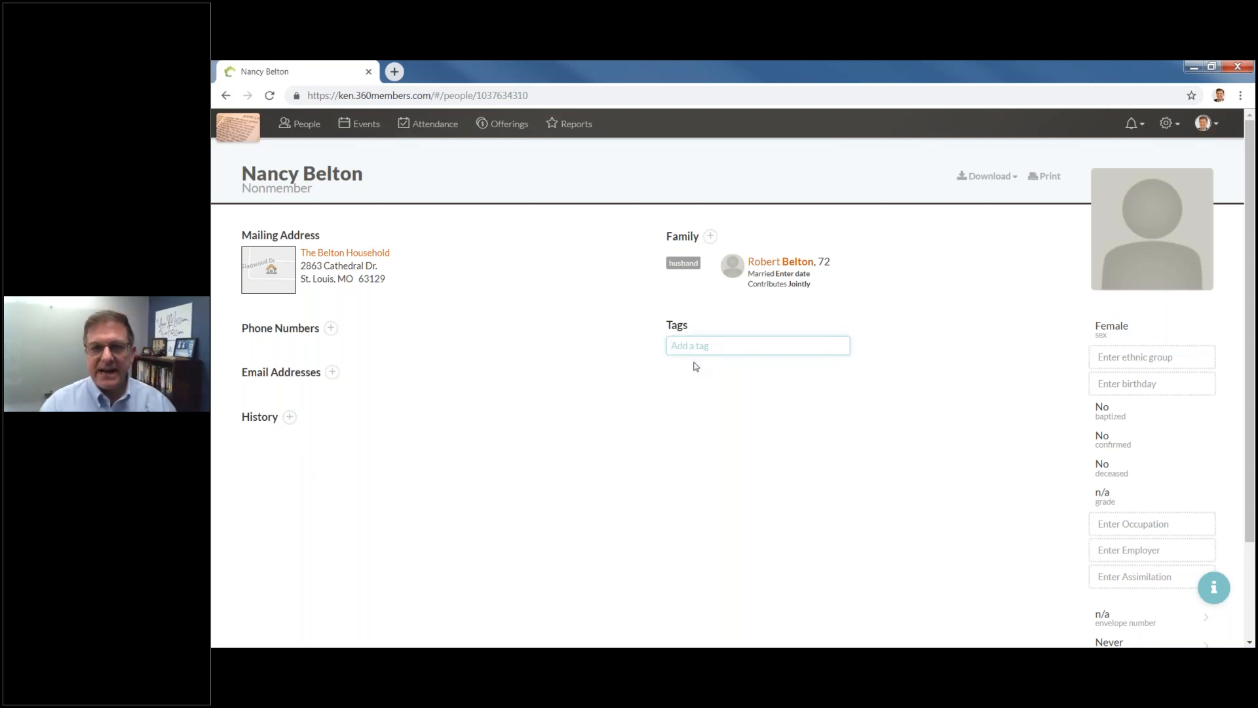
text(Wom)
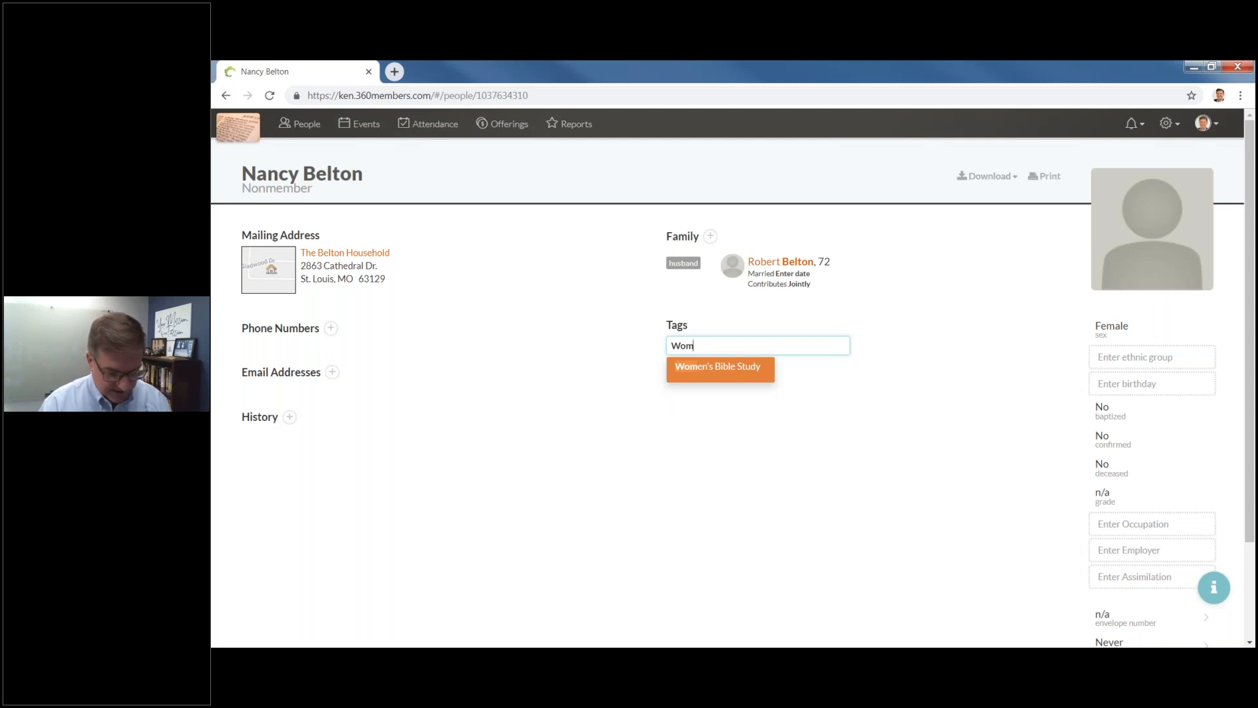
click(739, 372)
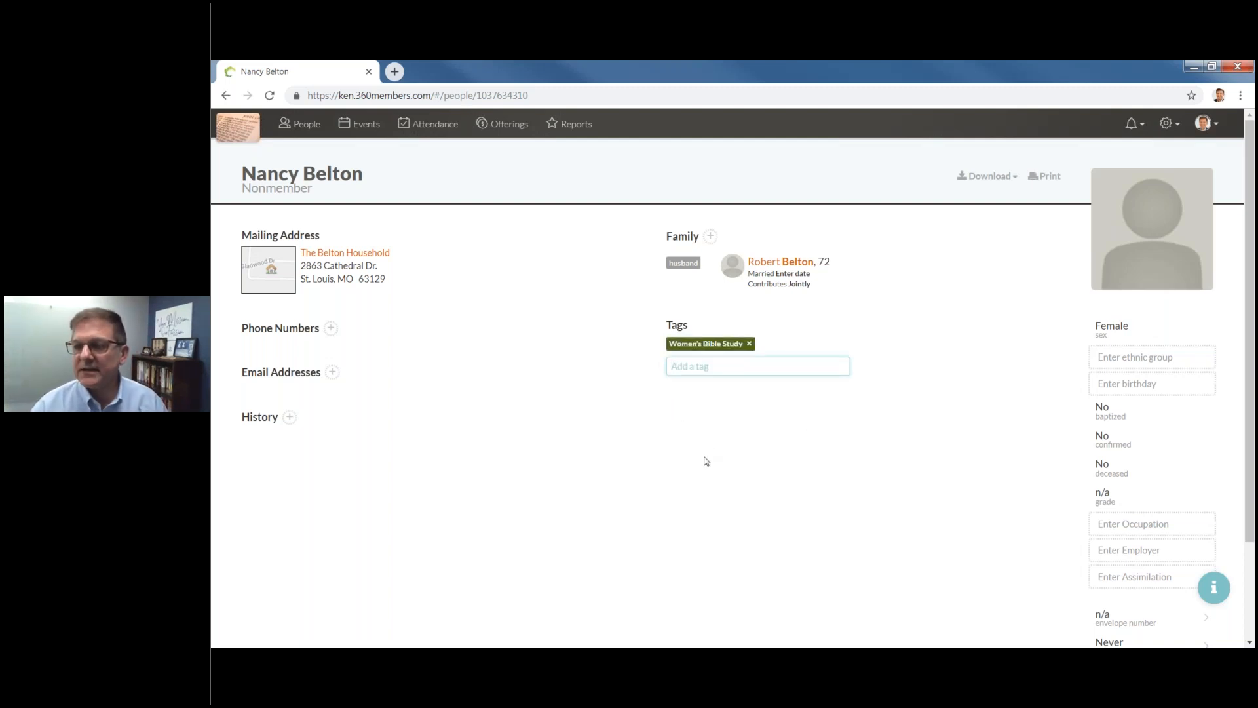
text(Alt)
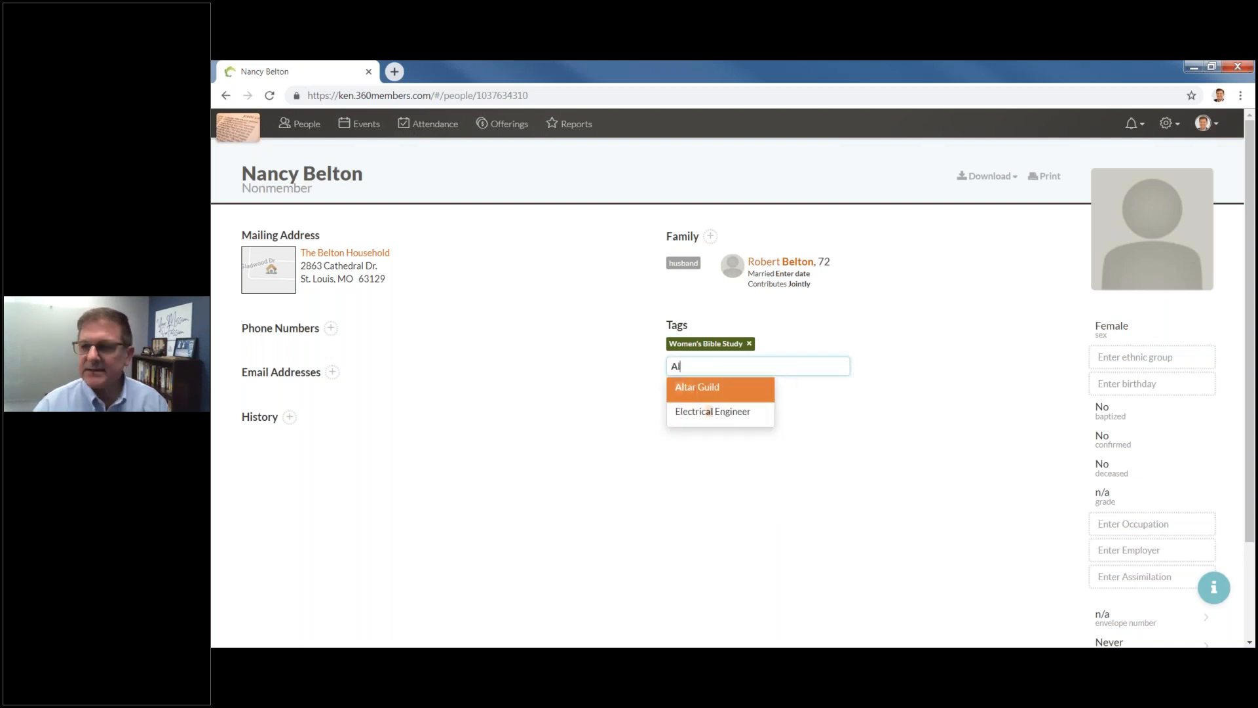
click(699, 392)
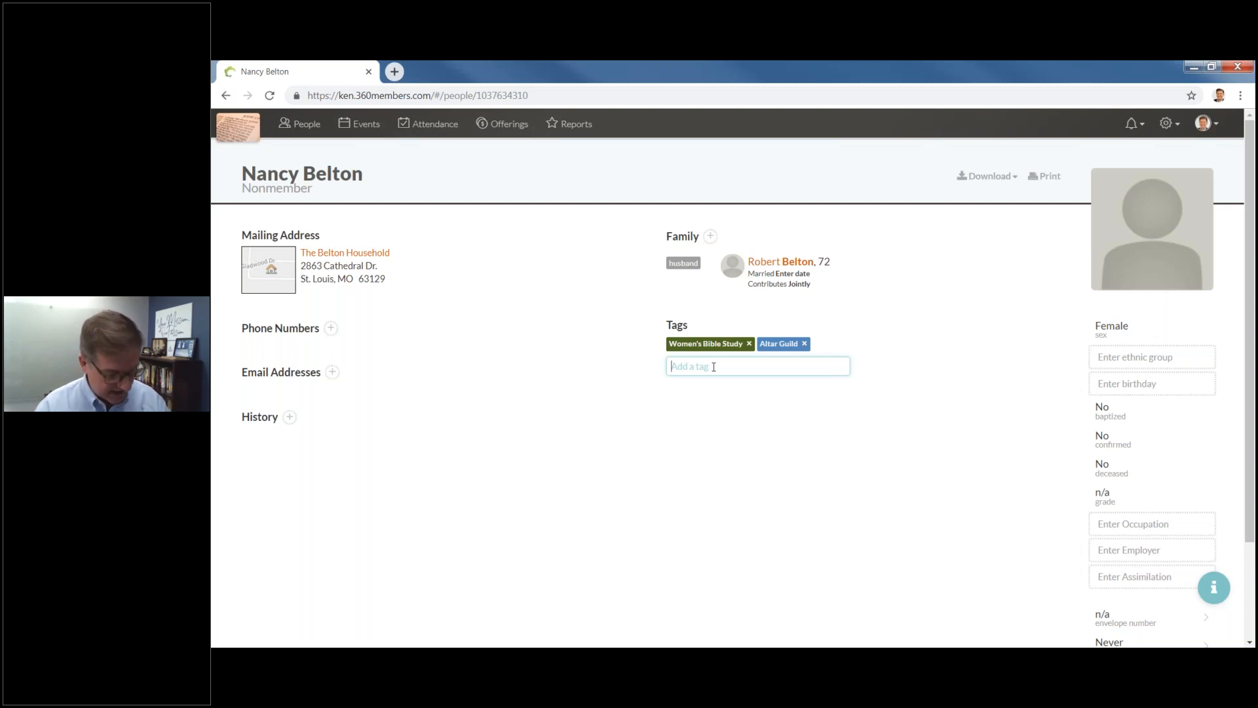
text(You)
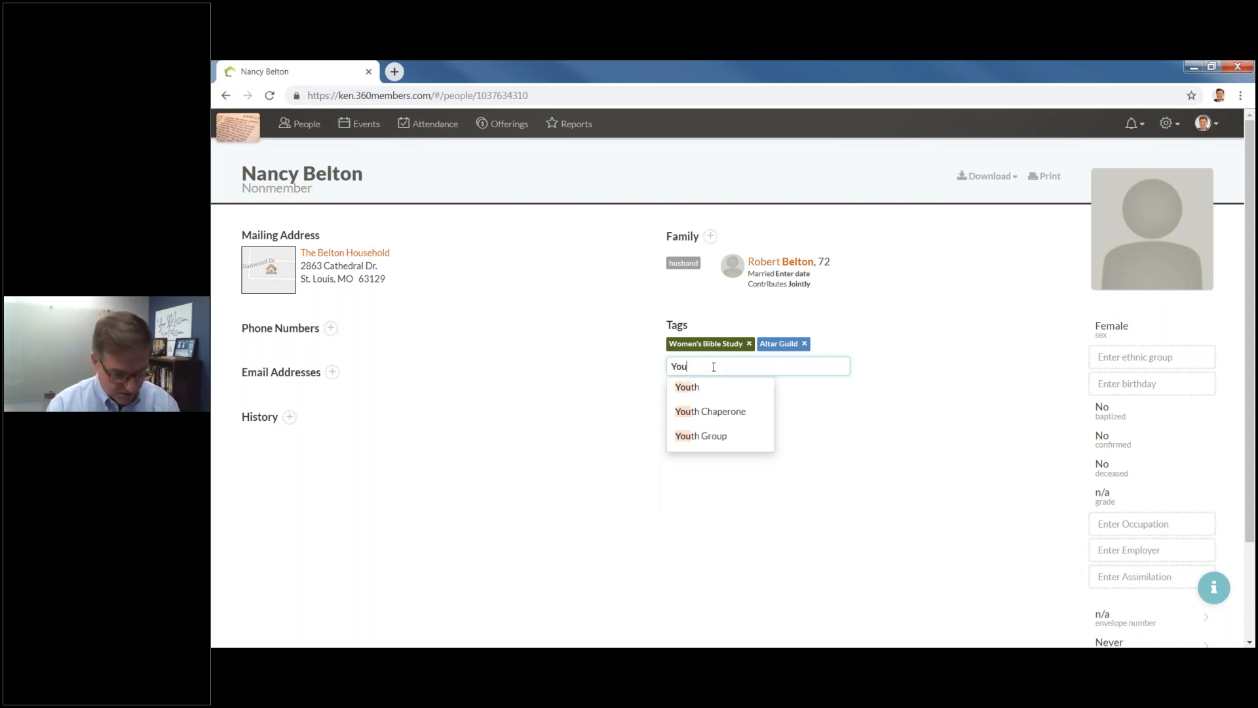
click(731, 418)
key(Return)
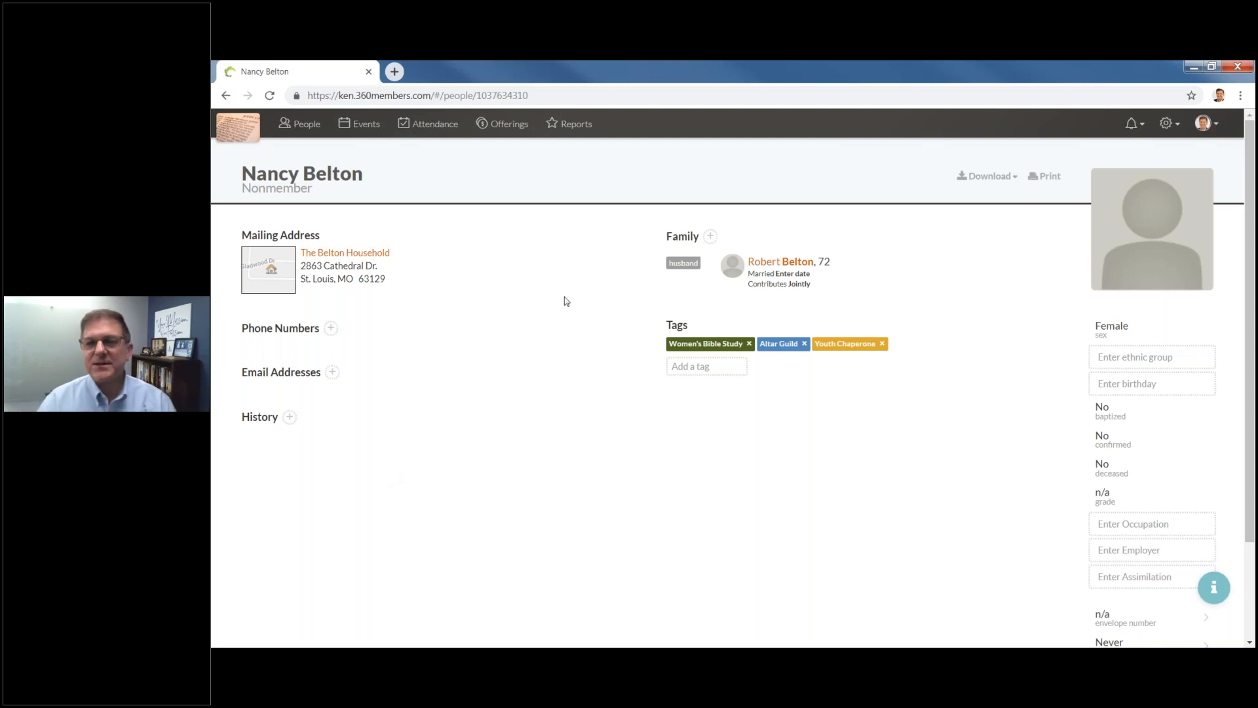
On the husband's profile, search 'belton' and add the 34-year-old son as a Child.
click(780, 268)
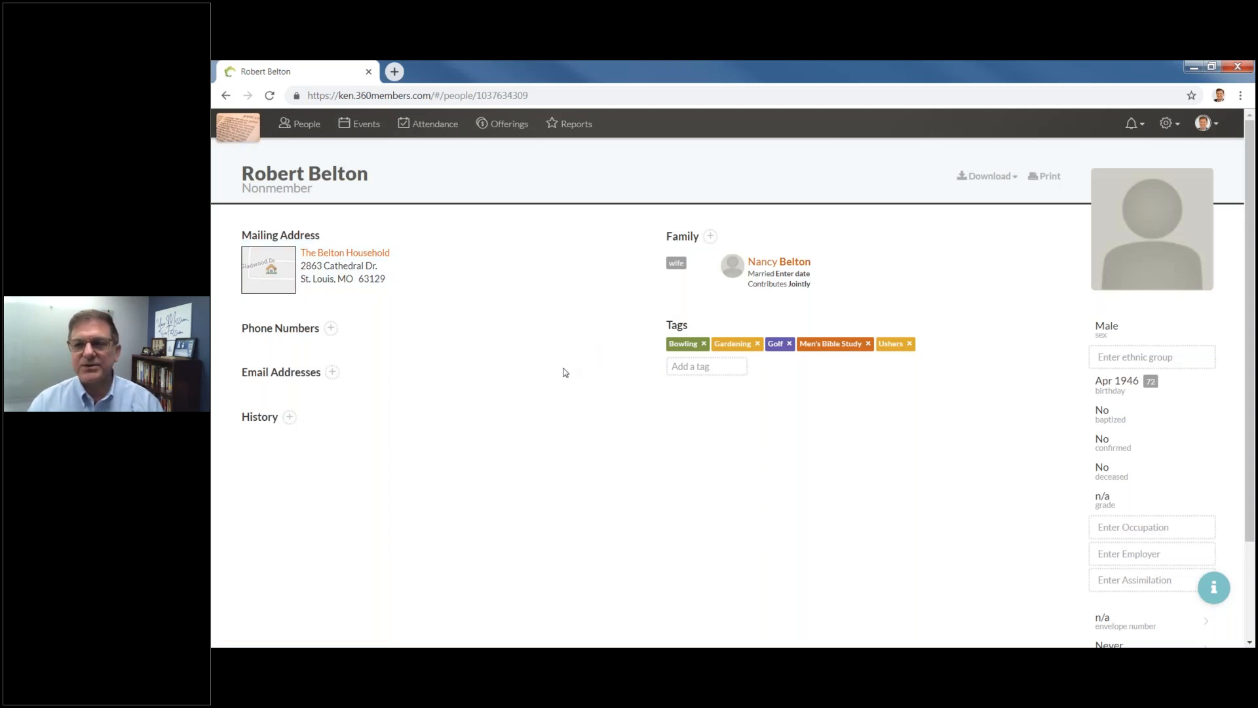
click(710, 238)
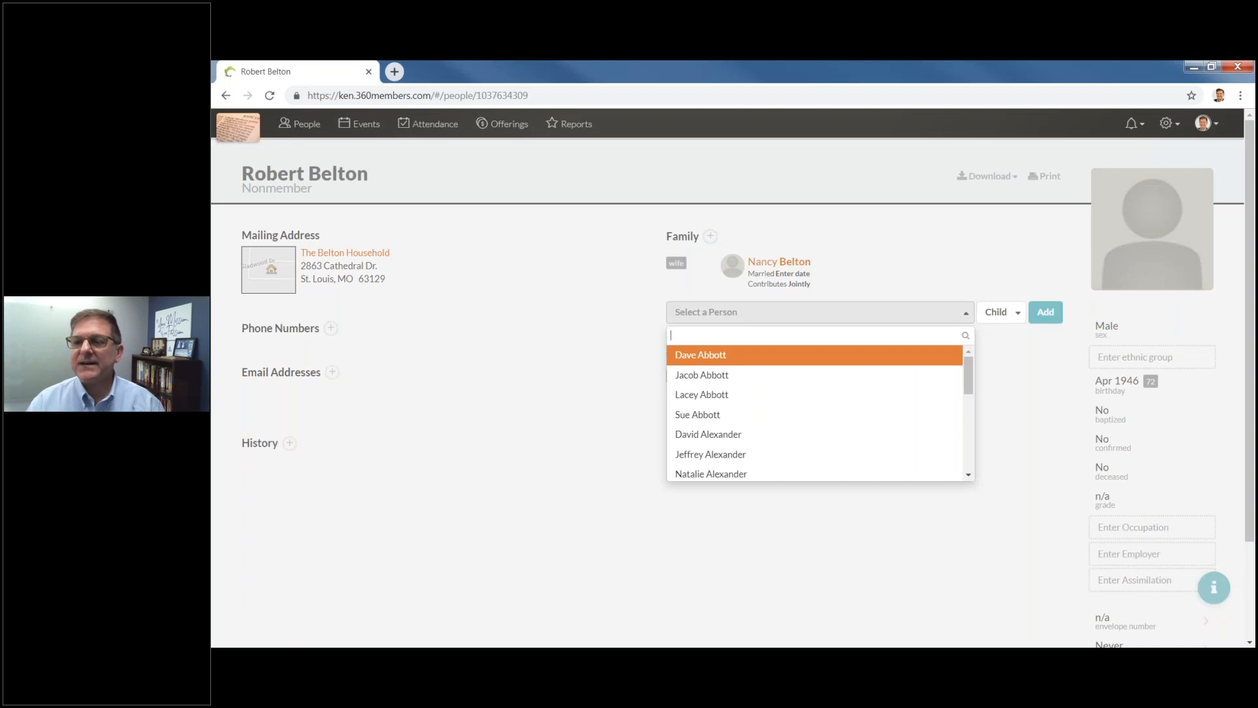
text(belton)
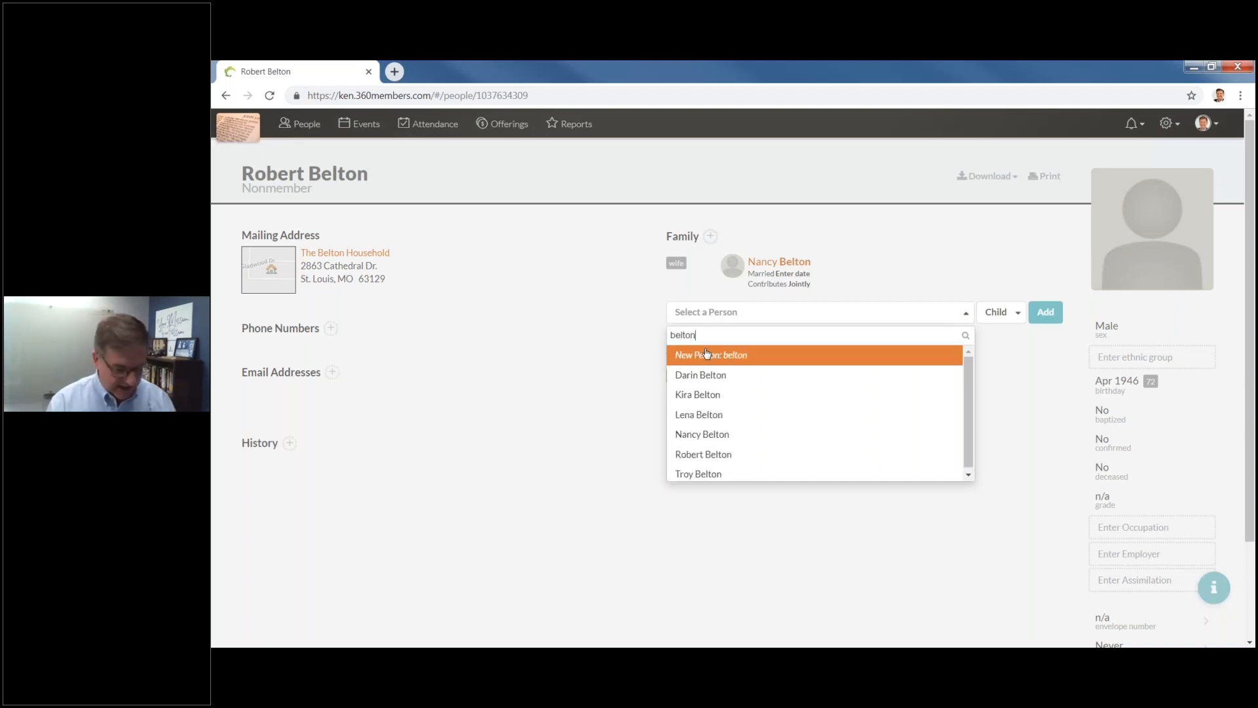
click(713, 479)
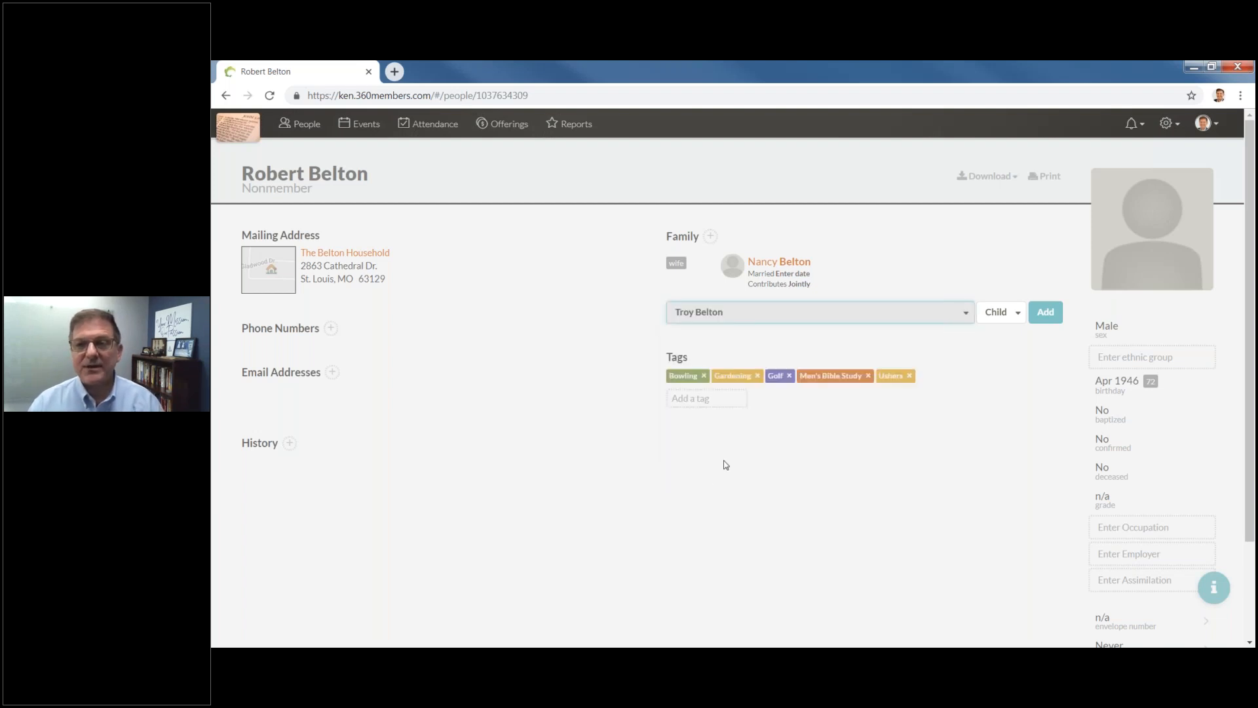
click(1016, 313)
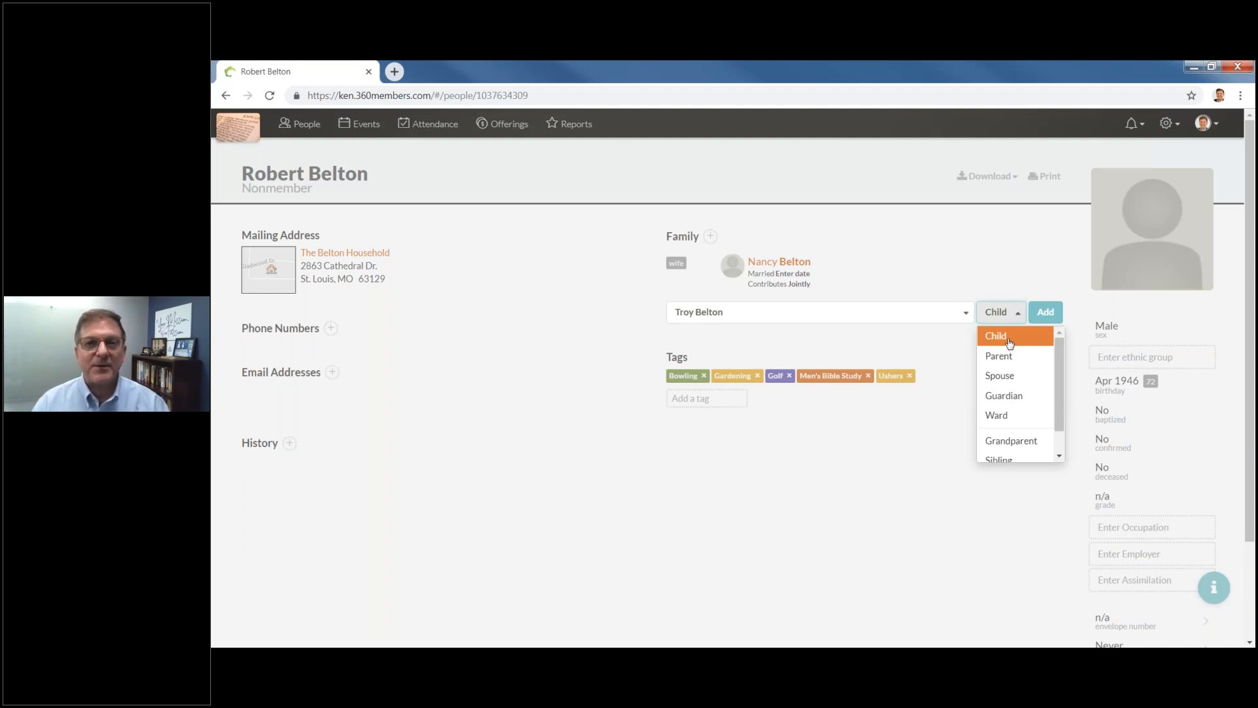
click(1009, 343)
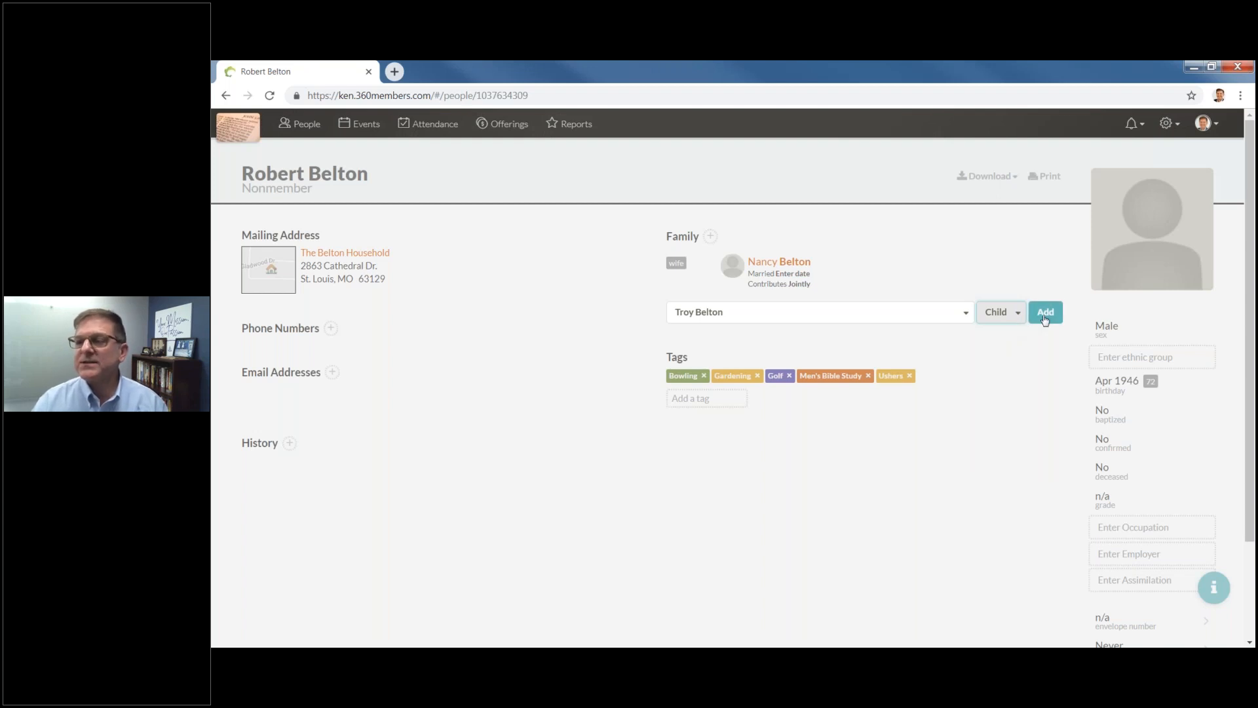
click(1045, 319)
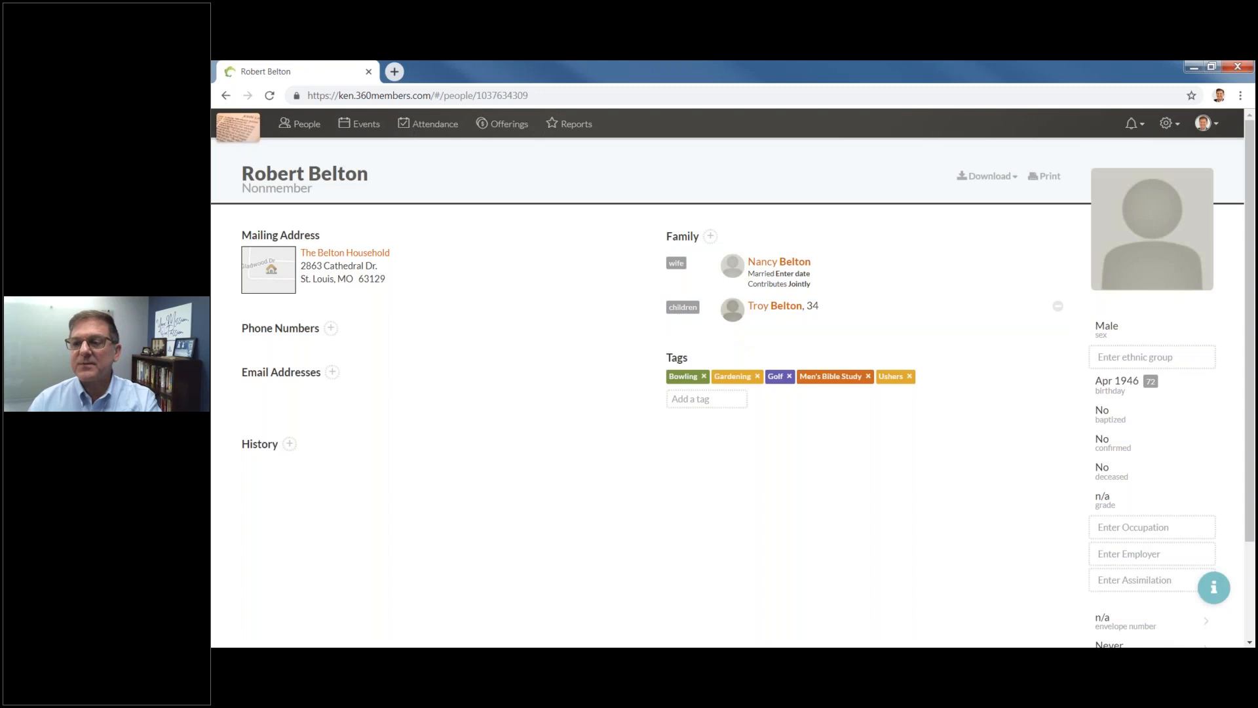
click(341, 258)
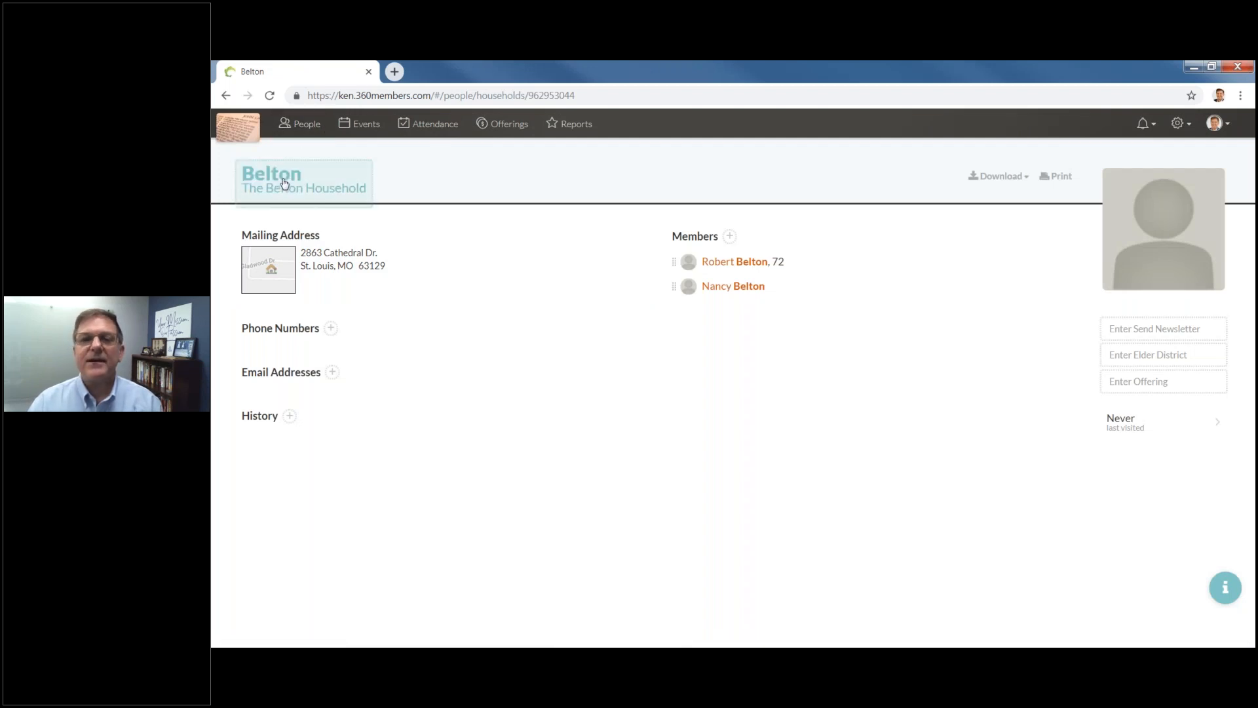
click(301, 124)
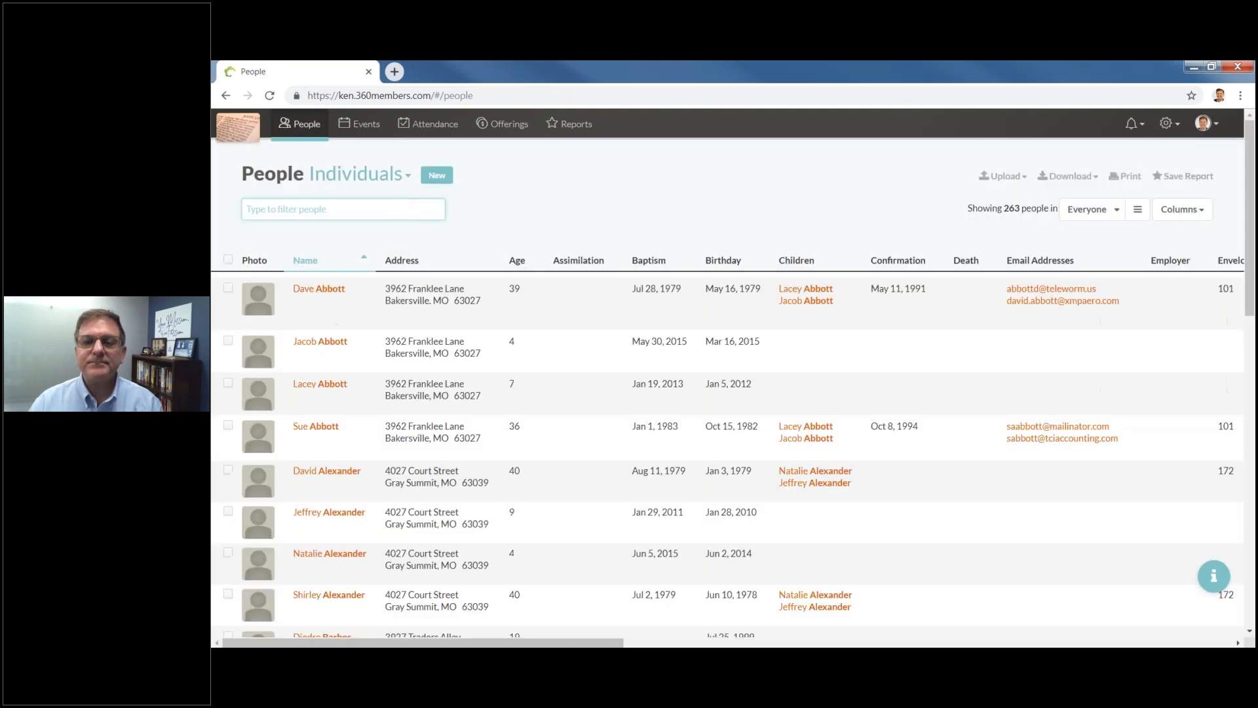
click(357, 173)
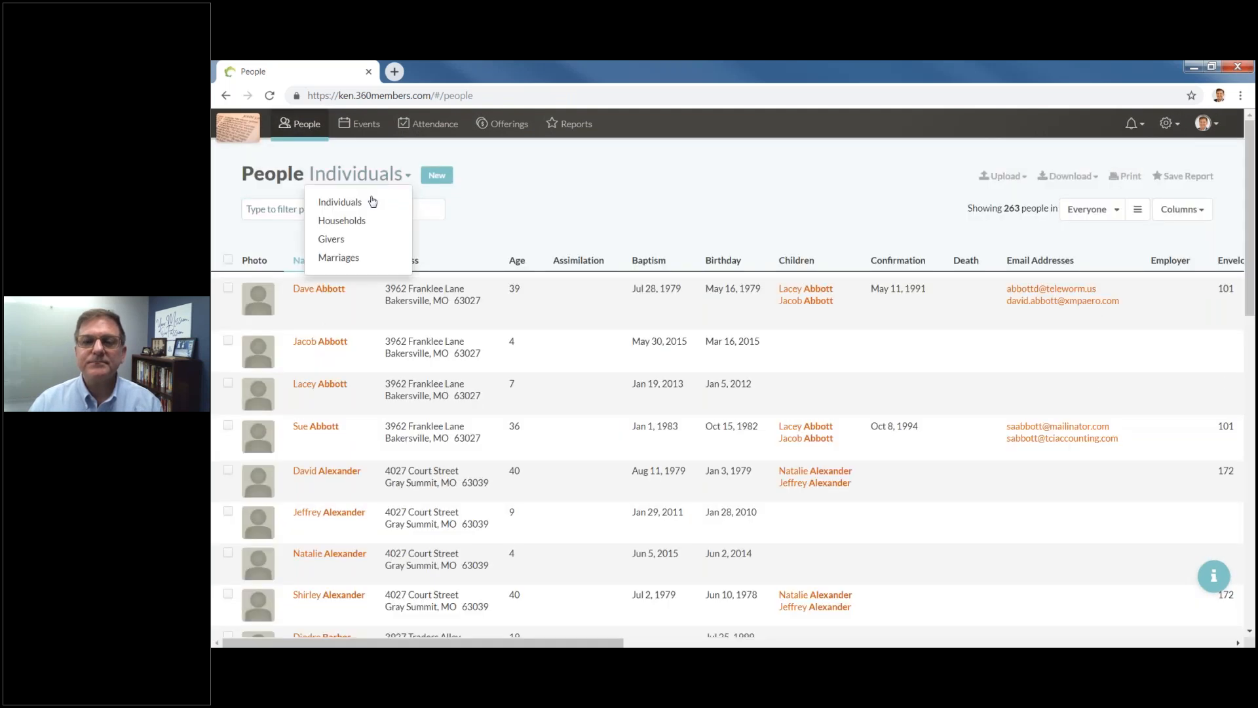
click(312, 214)
text(belton)
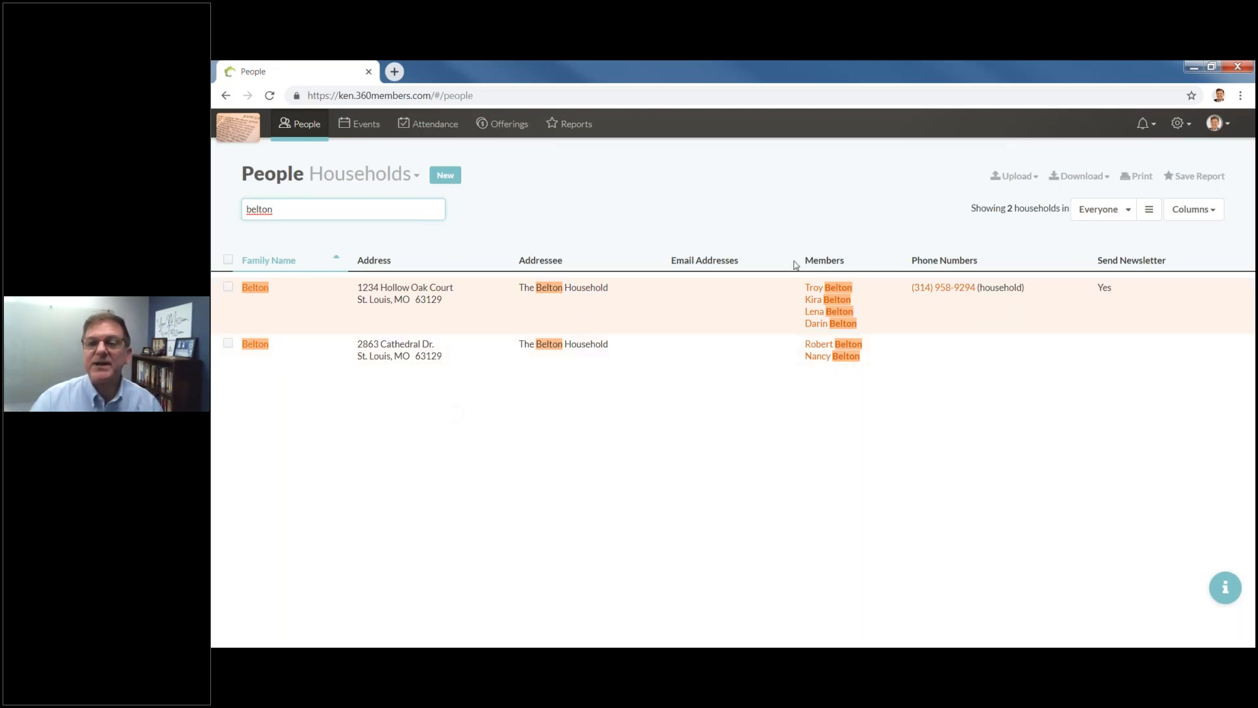
click(842, 354)
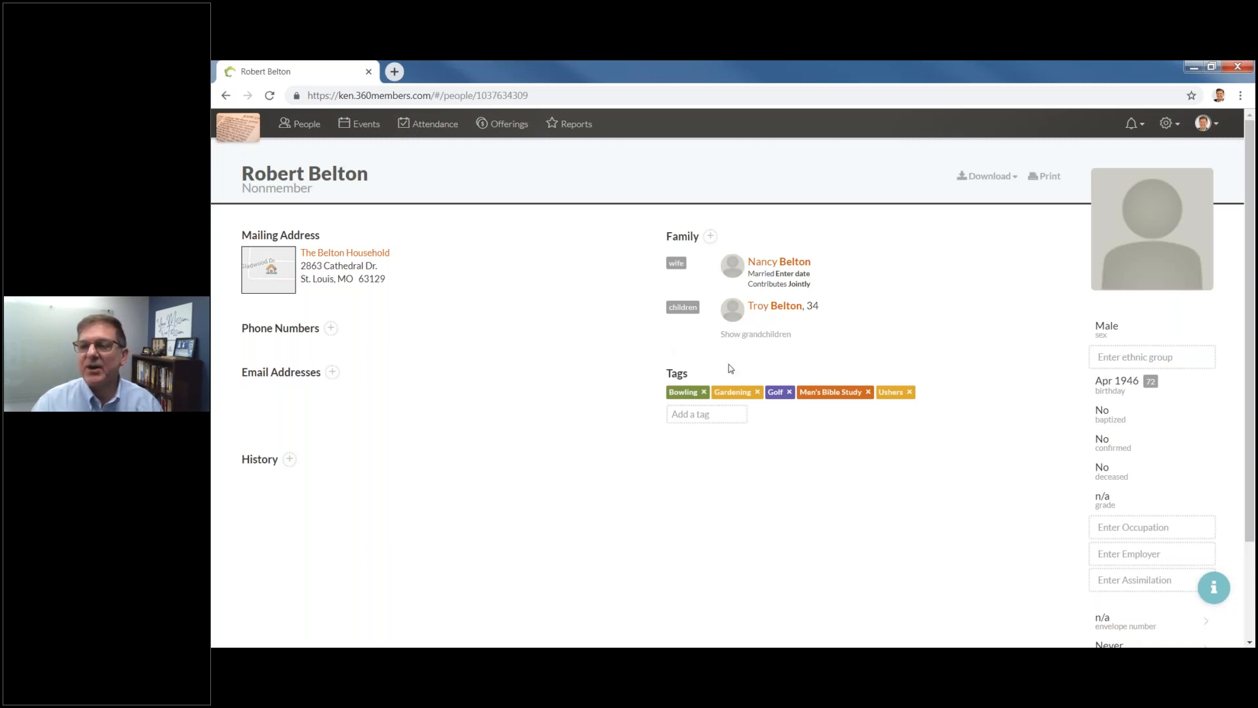
Show the husband's two grandchildren, aged 7 and 5, beneath his son in the Family section.
click(754, 336)
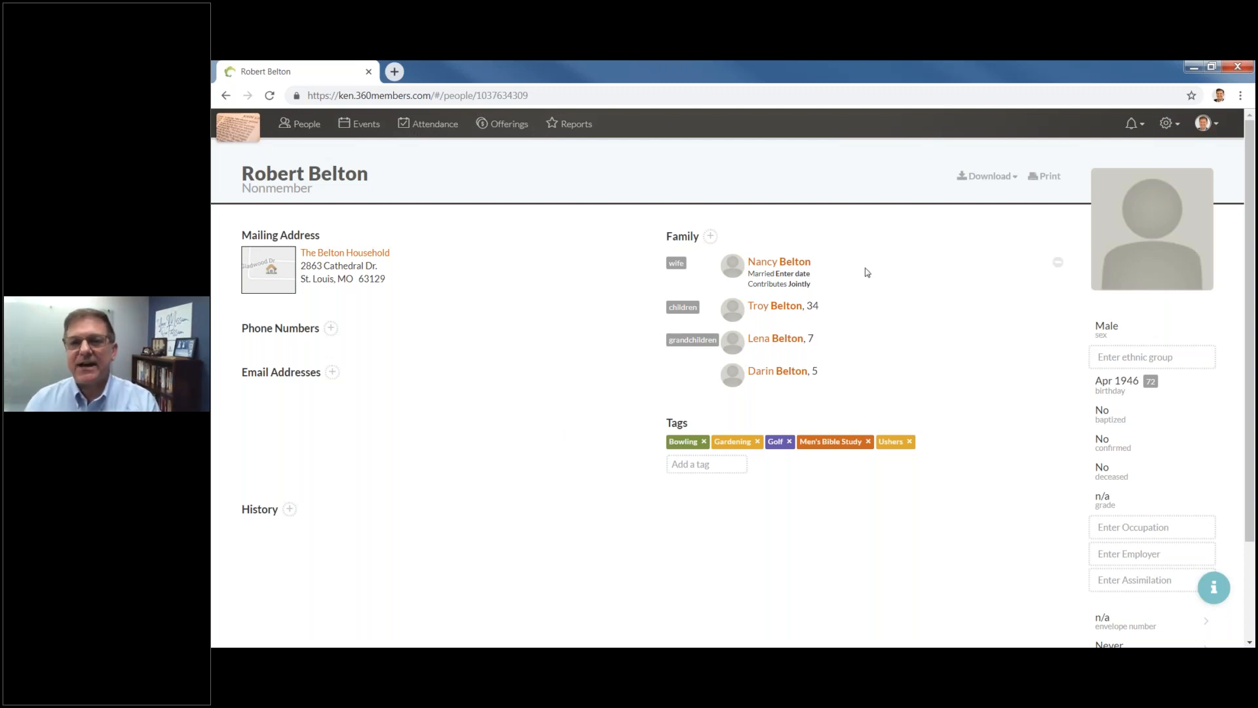
Upload the family JPEG from the Desktop as the husband's profile photo.
click(1124, 259)
click(811, 236)
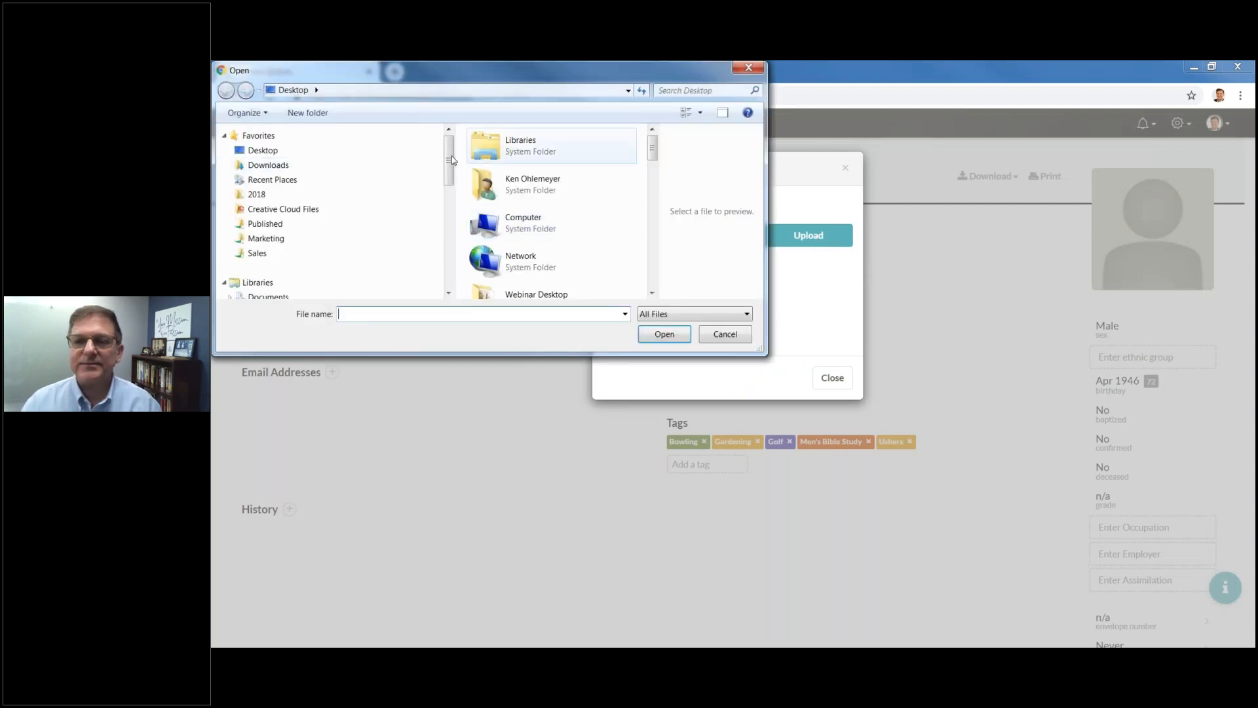
click(253, 152)
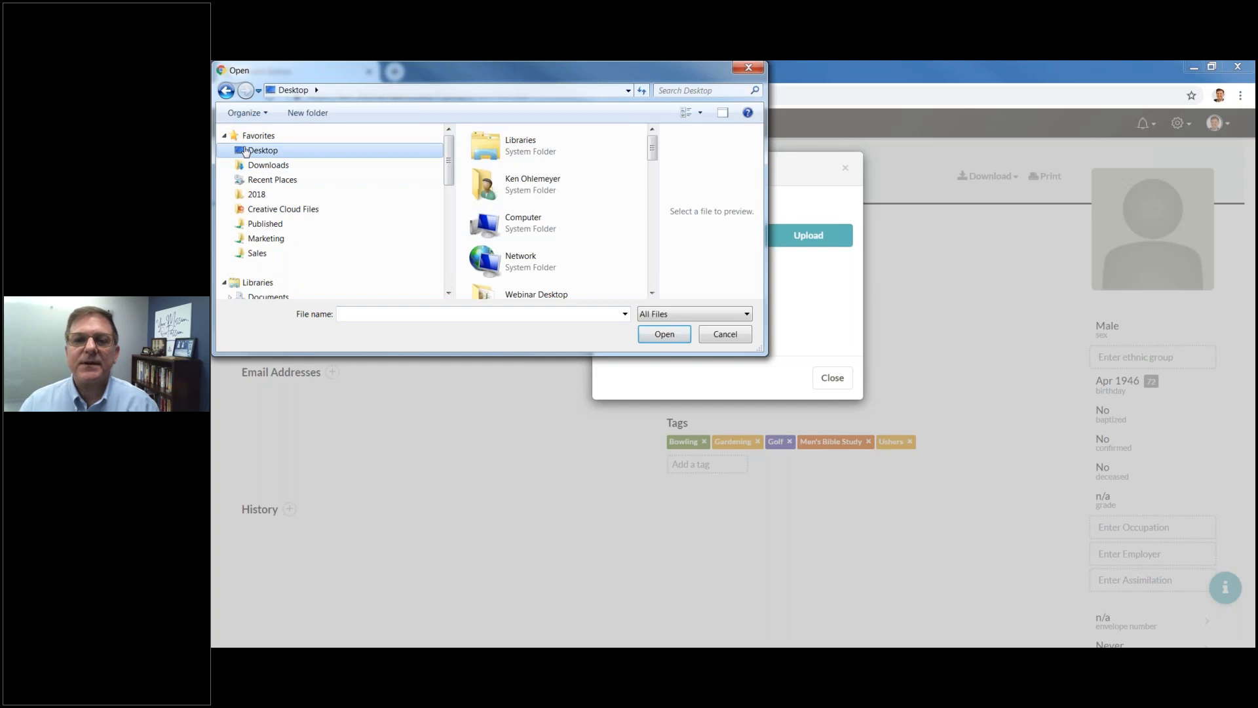
drag(652, 148, 652, 192)
click(502, 168)
double_click(502, 167)
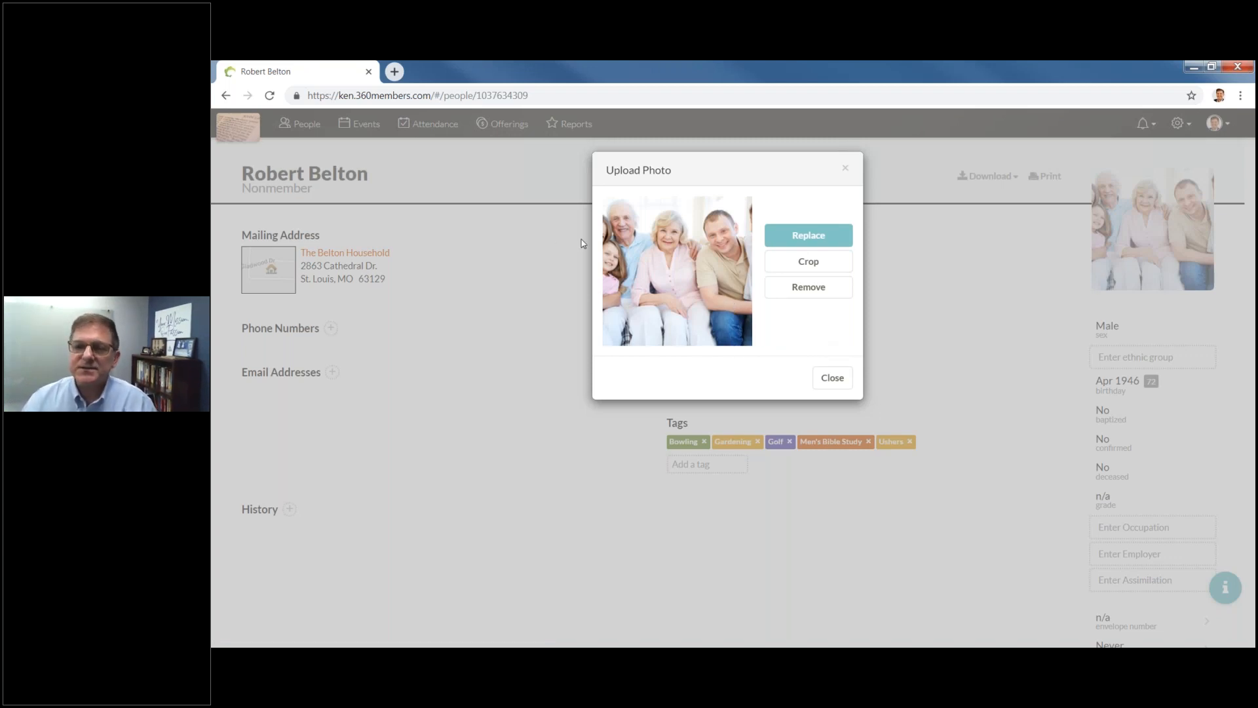
Crop the family photo to a close-up of the grandfather's face and close the dialog.
click(819, 264)
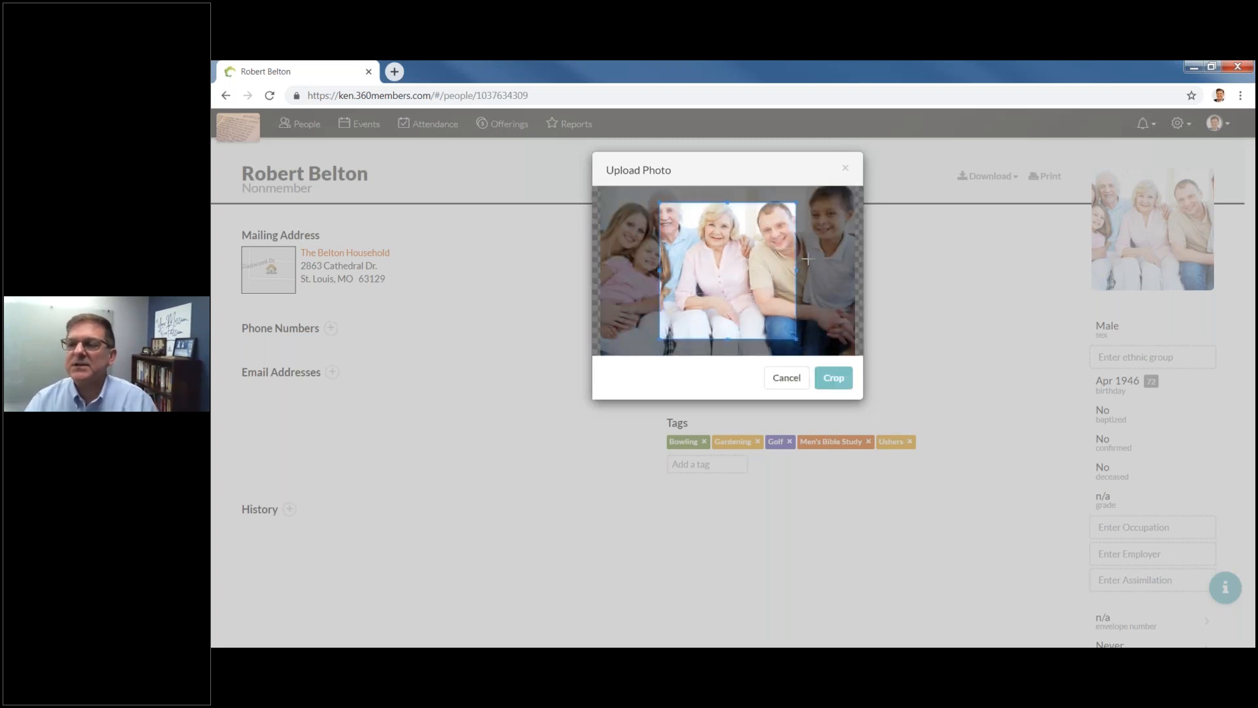
drag(721, 246, 664, 229)
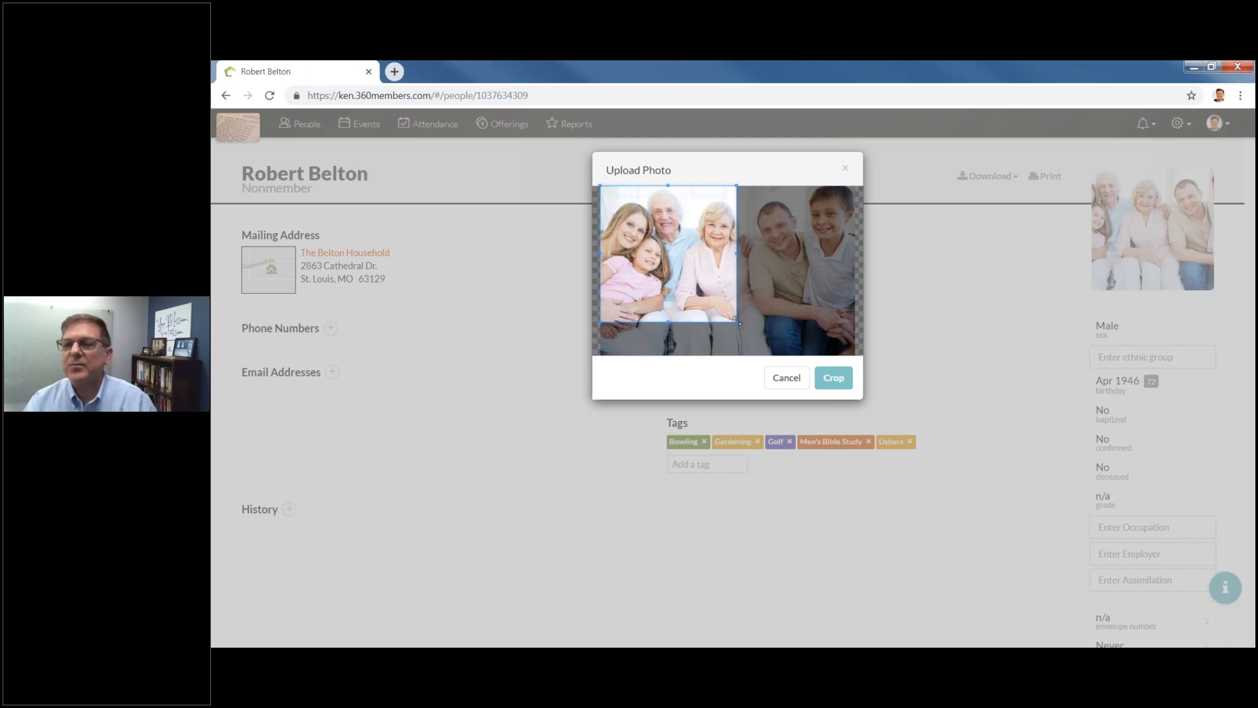
drag(736, 320, 771, 355)
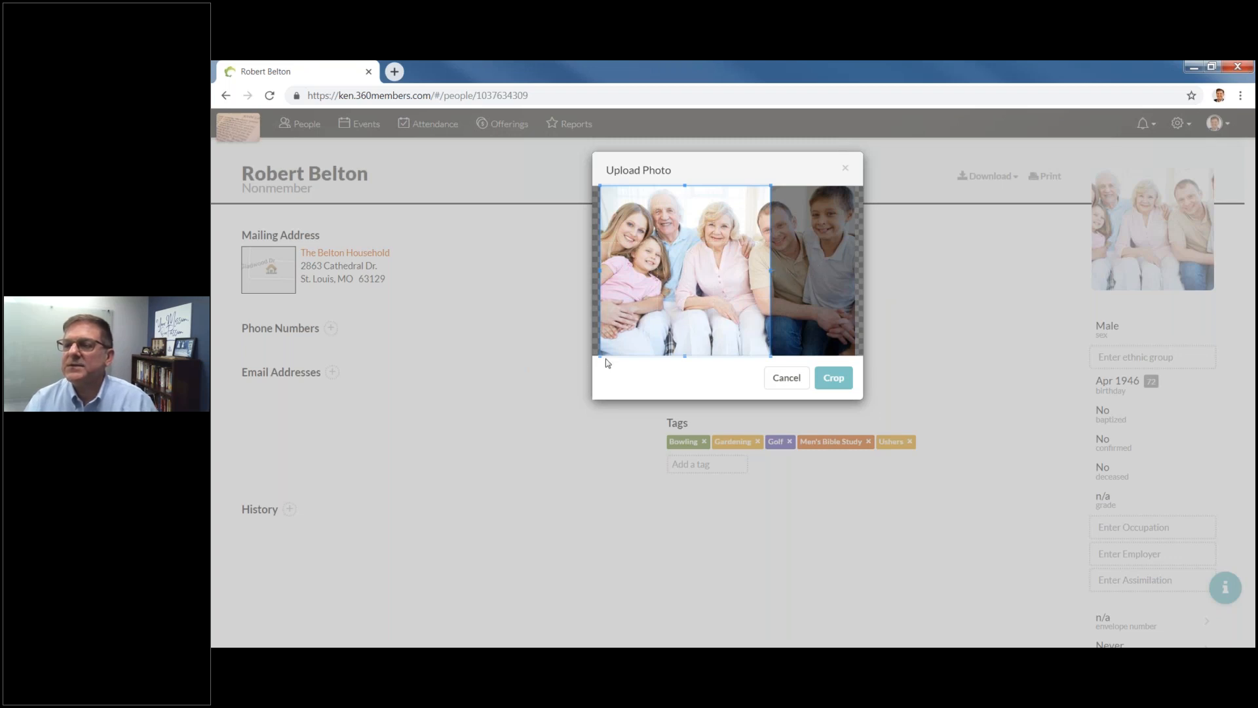
drag(600, 270, 664, 214)
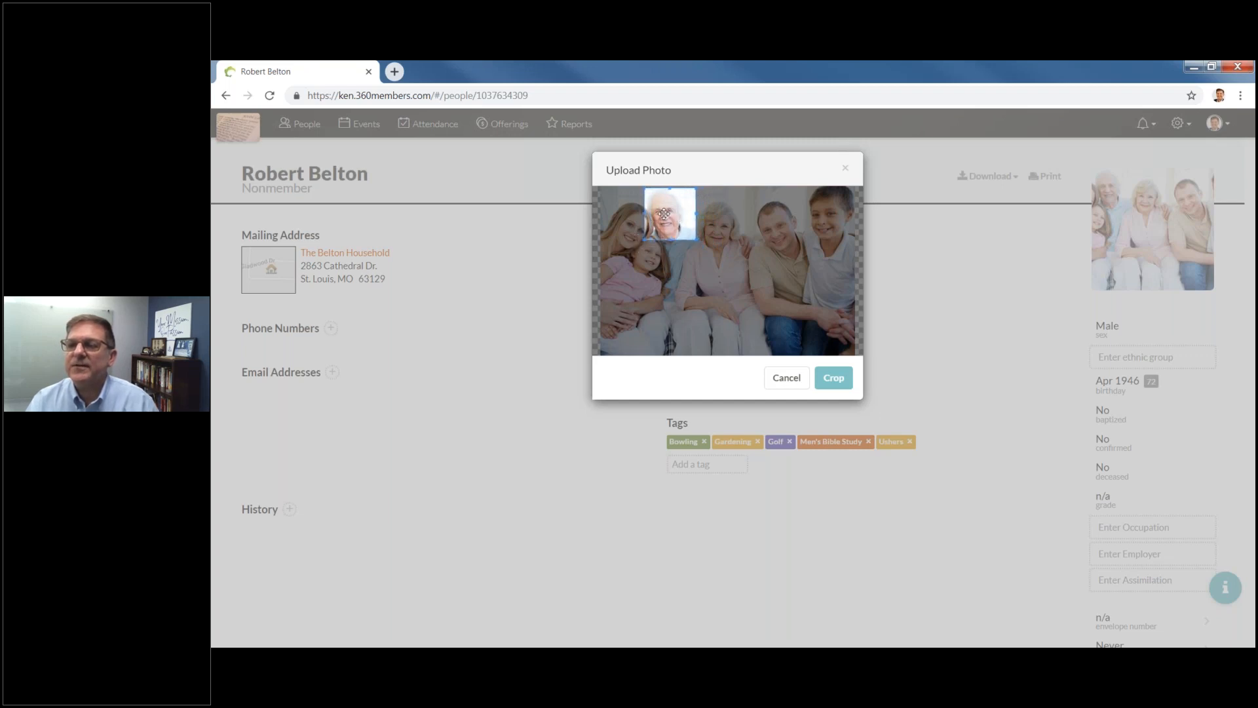
click(833, 380)
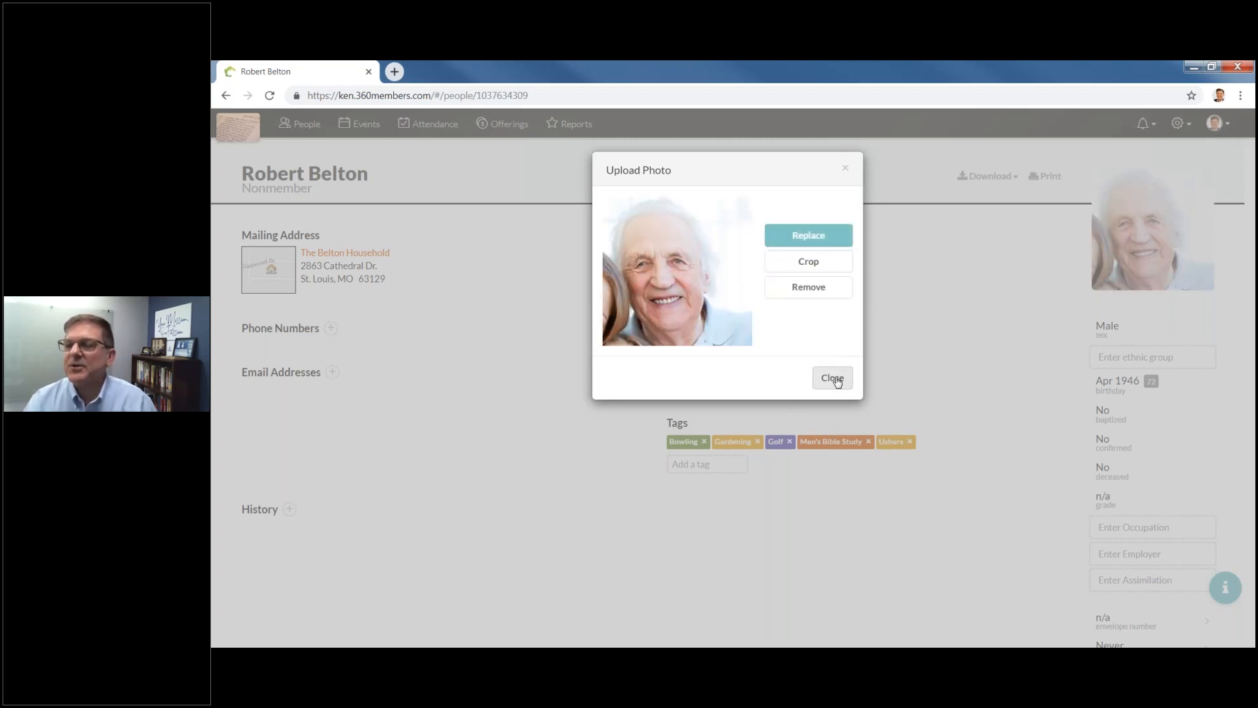
click(832, 378)
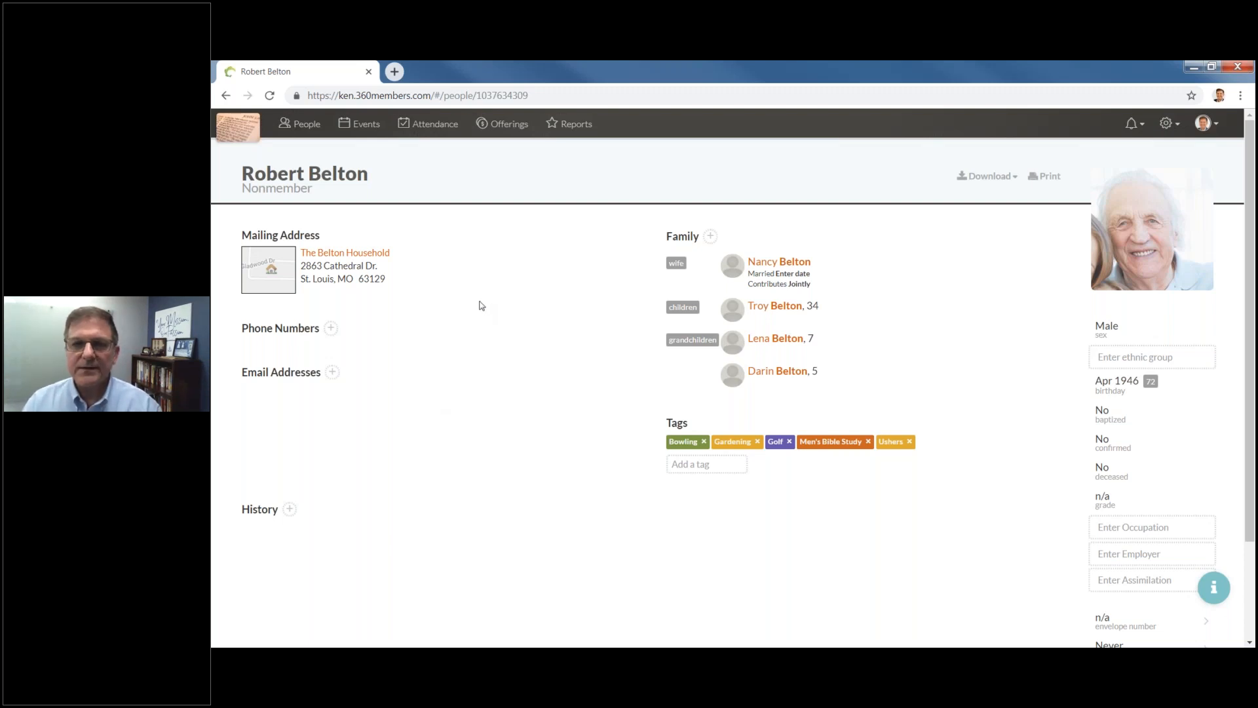
Fill in the husband's middle name, save the name, then open his household page.
click(283, 171)
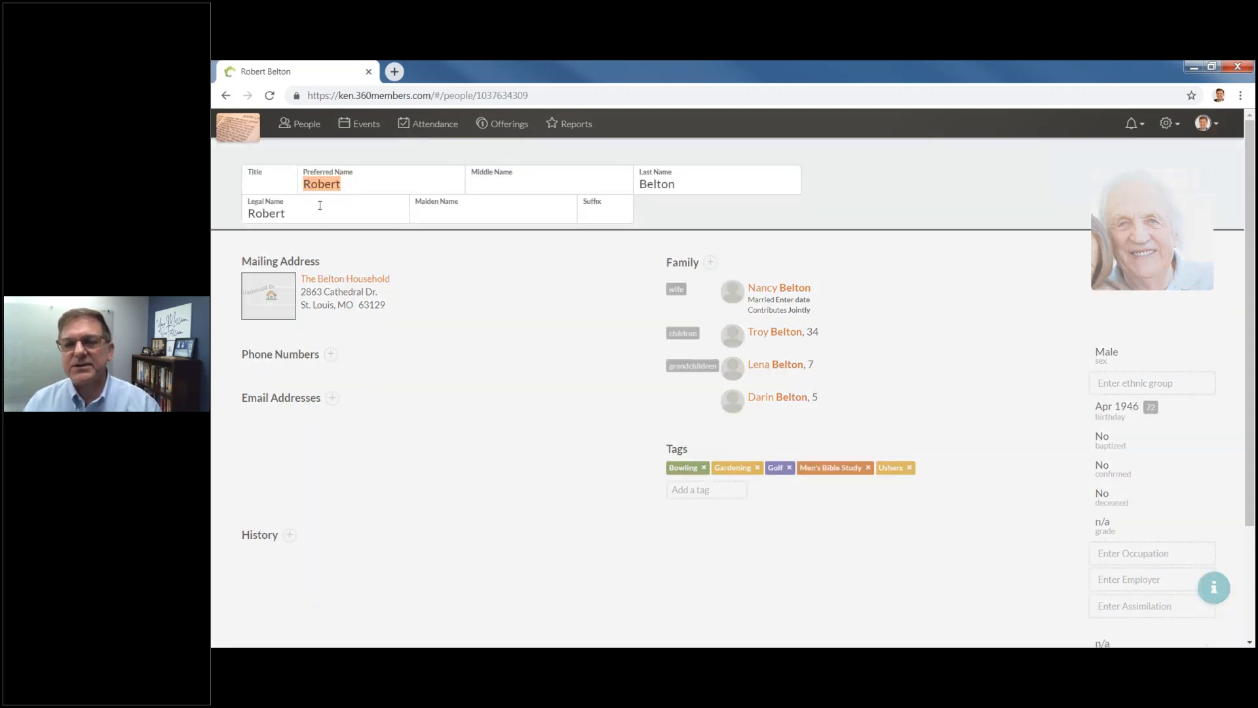
click(270, 184)
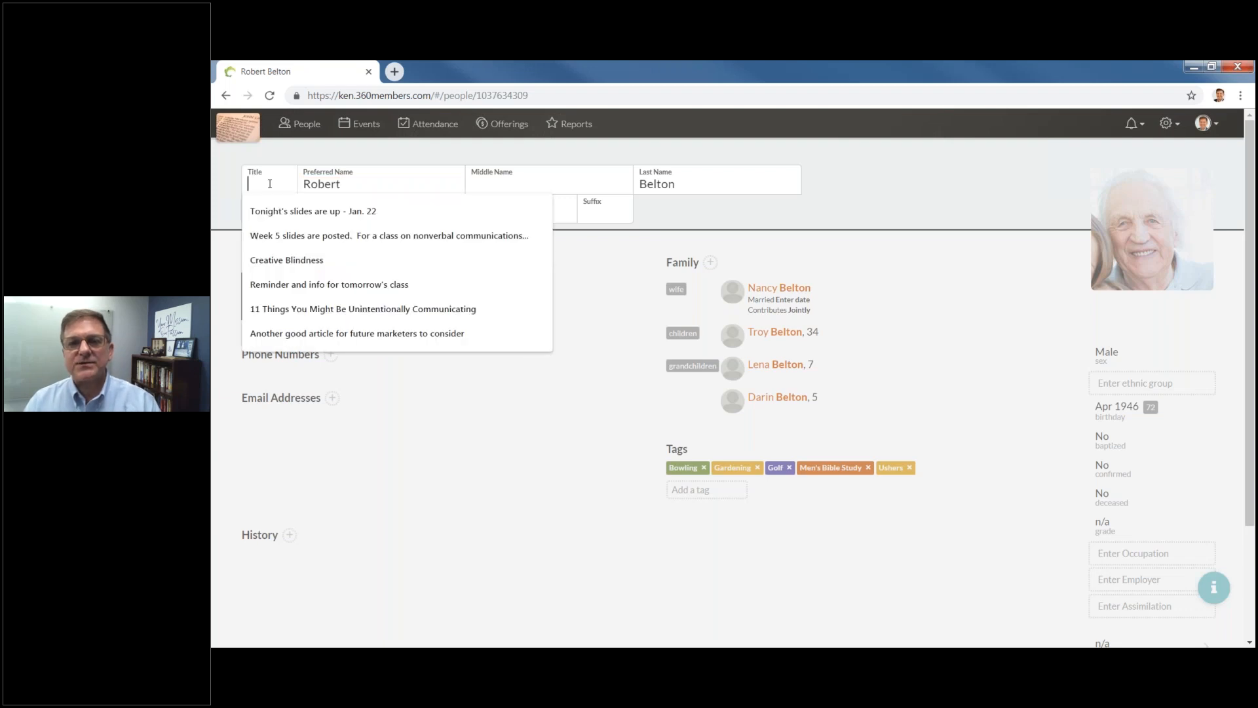
click(395, 209)
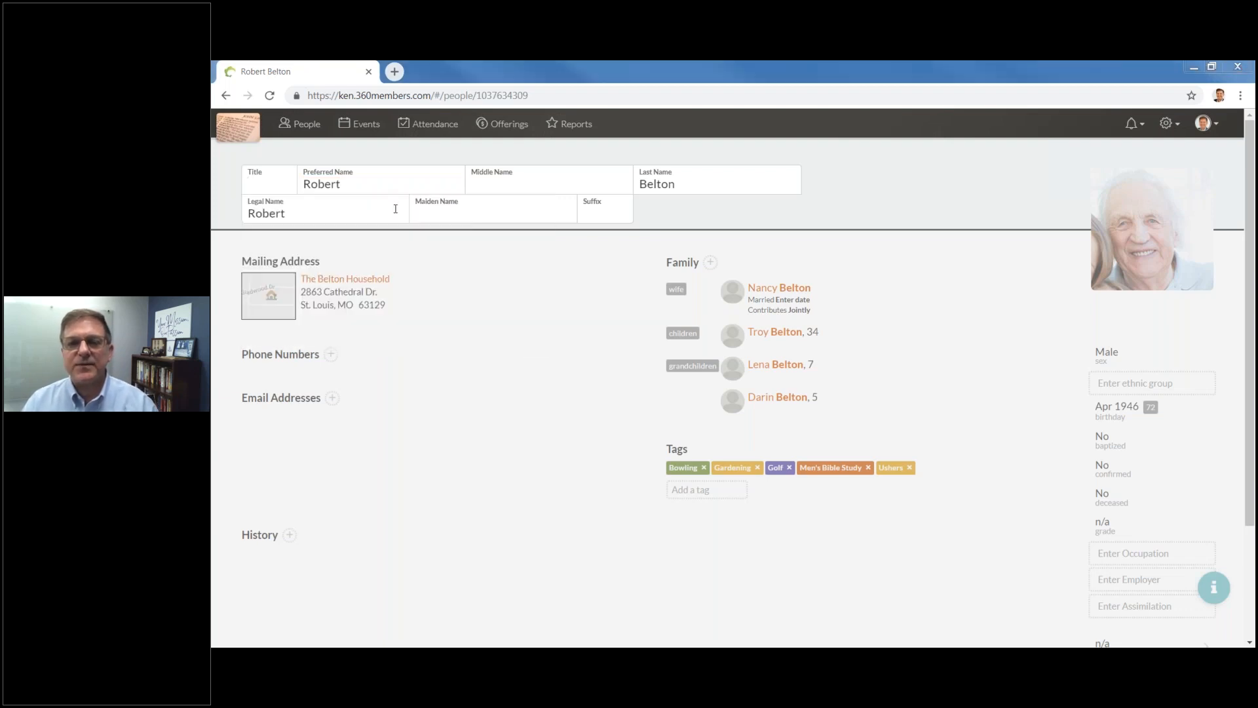
click(505, 185)
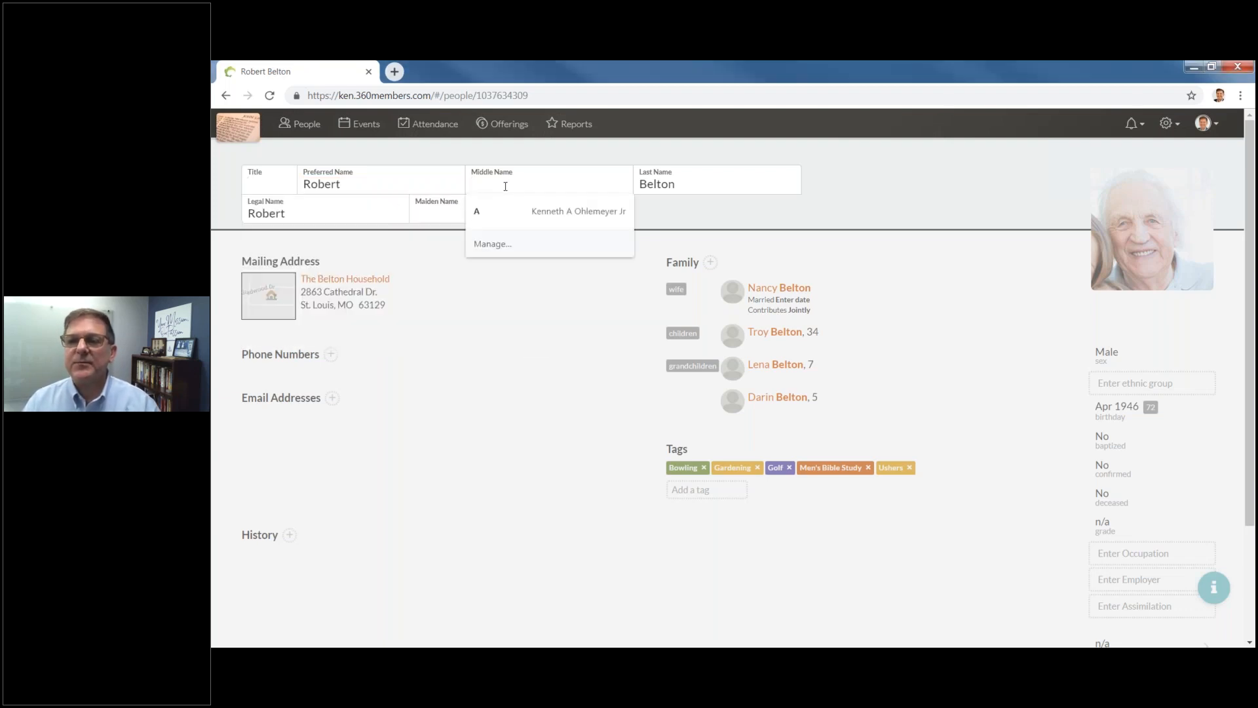
text(William)
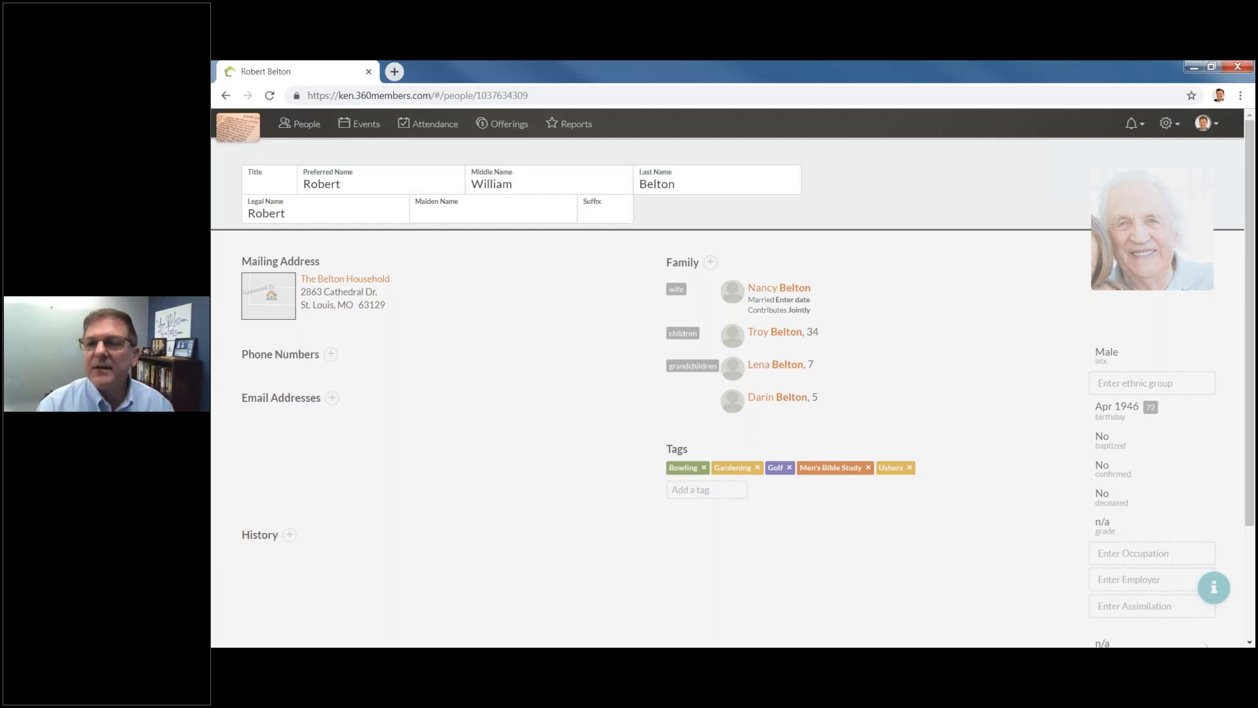
key(Tab)
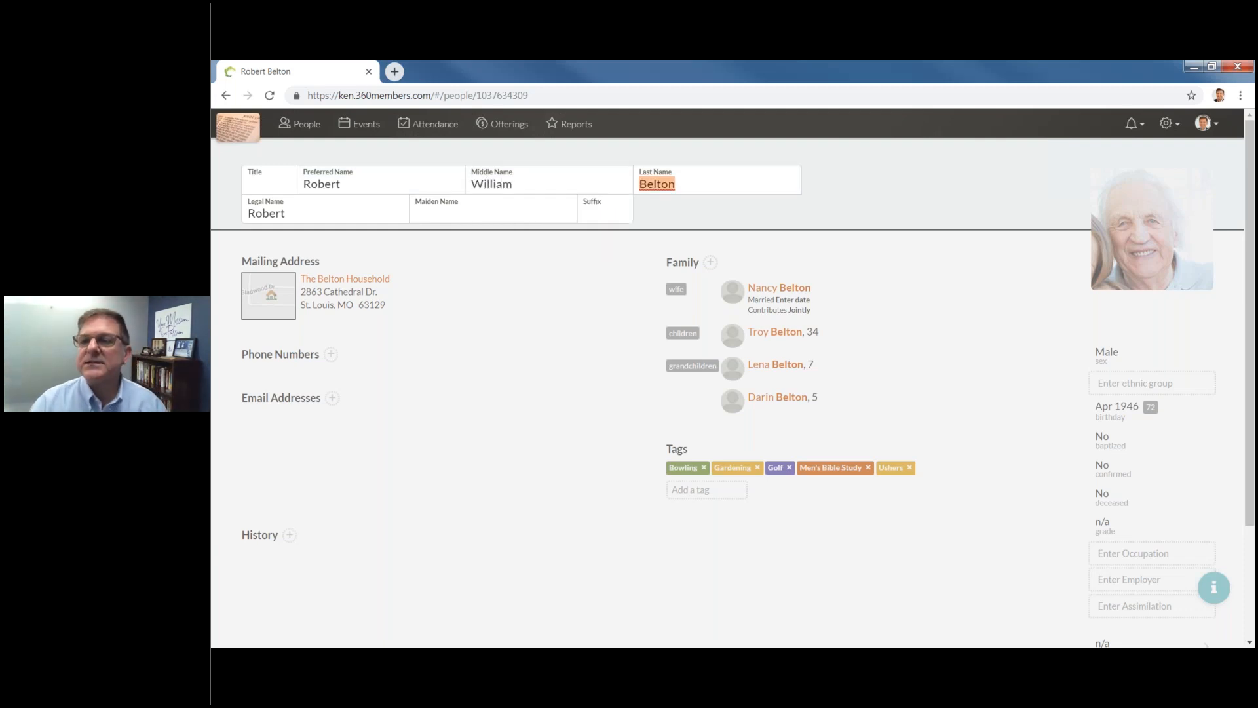
click(654, 220)
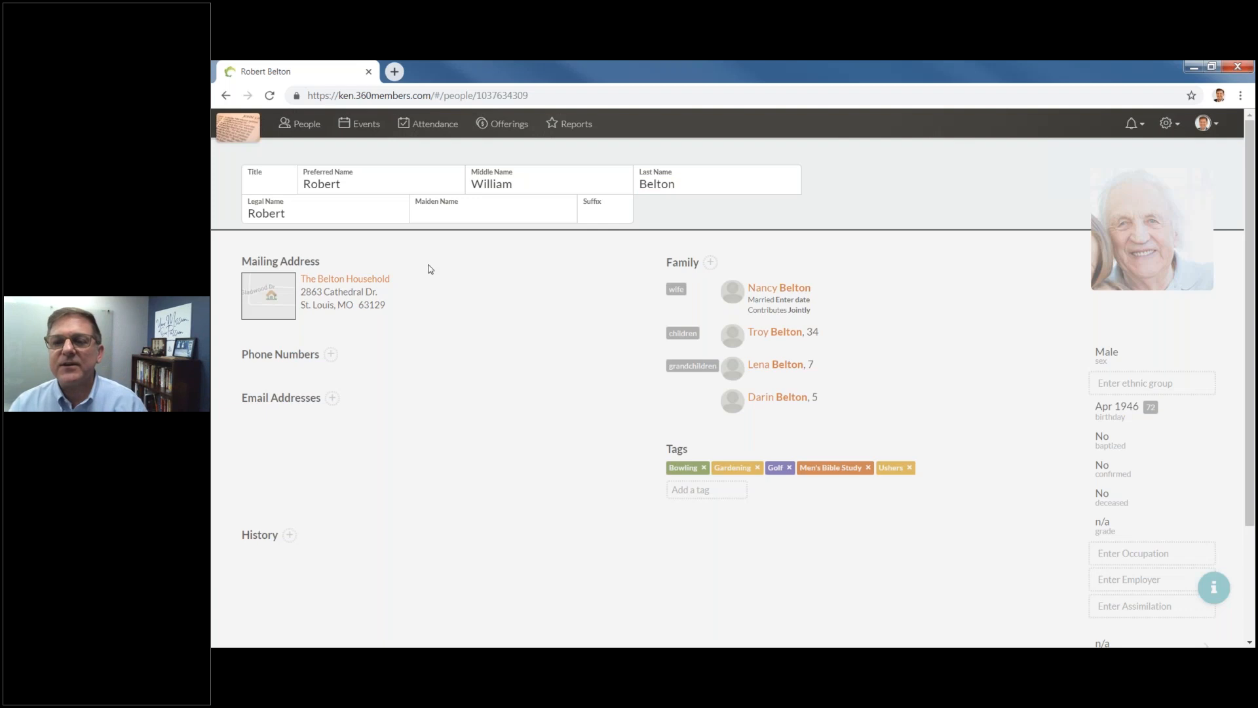
click(482, 291)
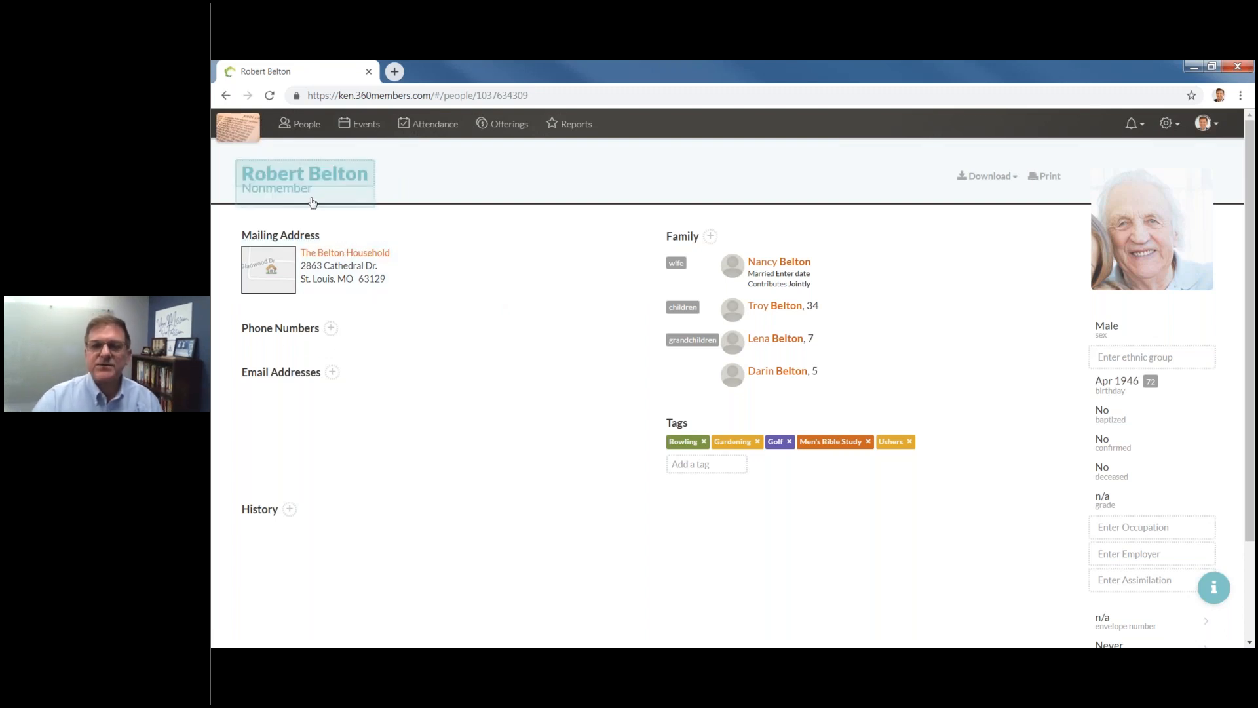
click(326, 255)
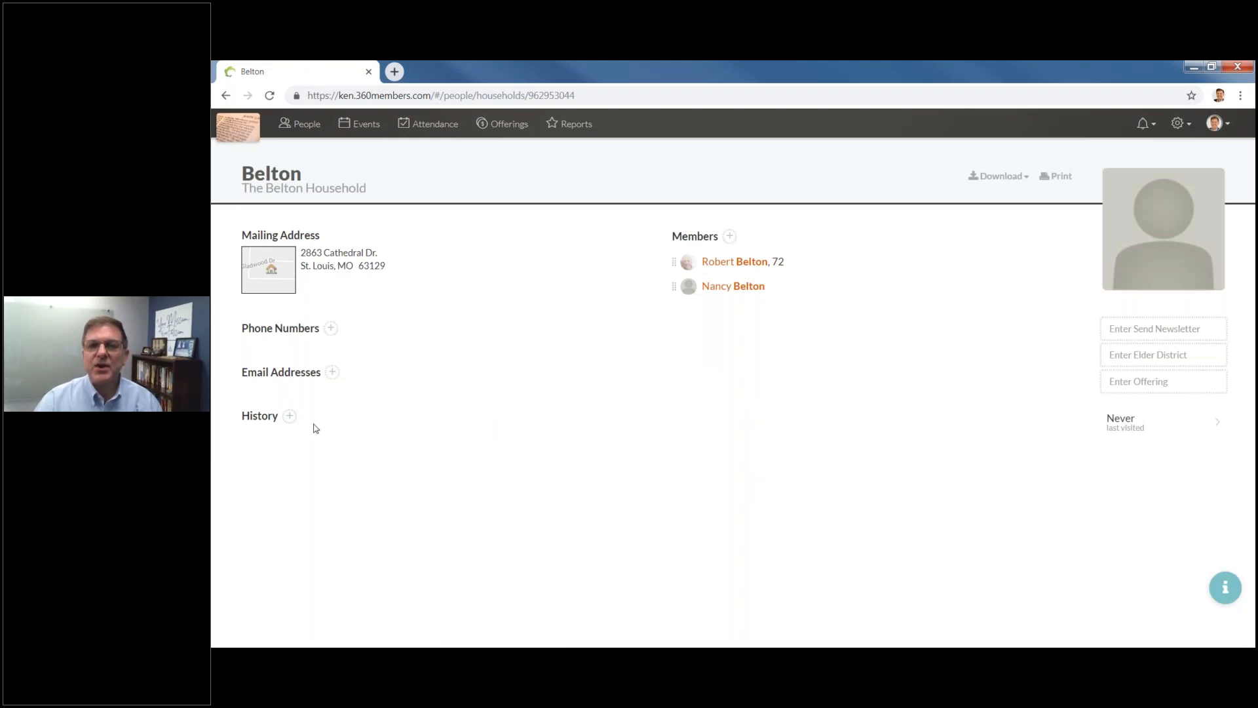
Add a Mar 10 household history note: 'Retired from WI and moved to be closer to kids'.
click(290, 417)
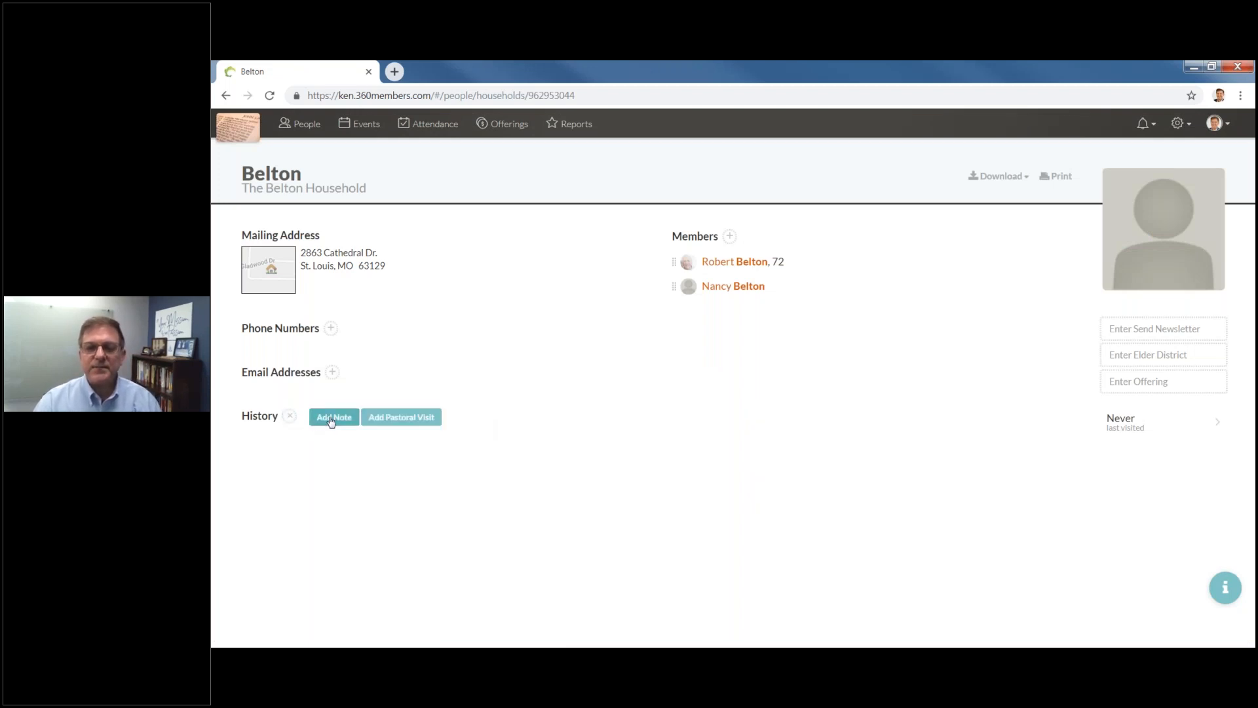
click(332, 419)
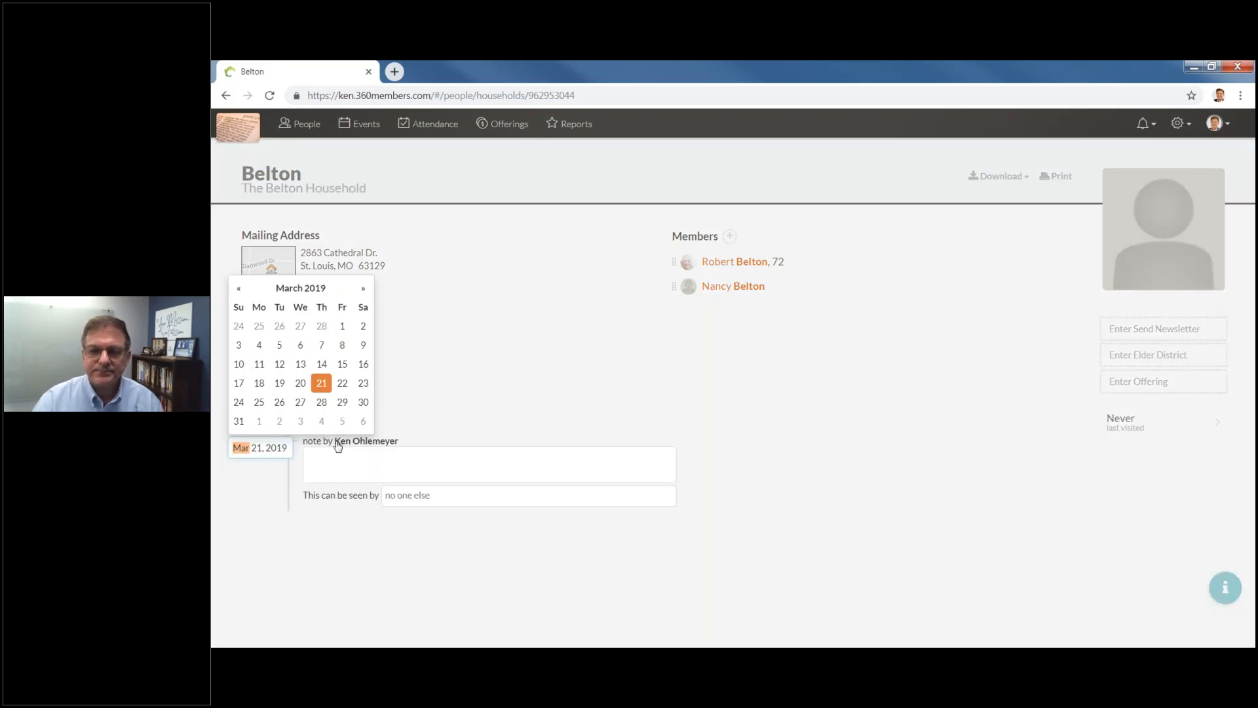
click(238, 370)
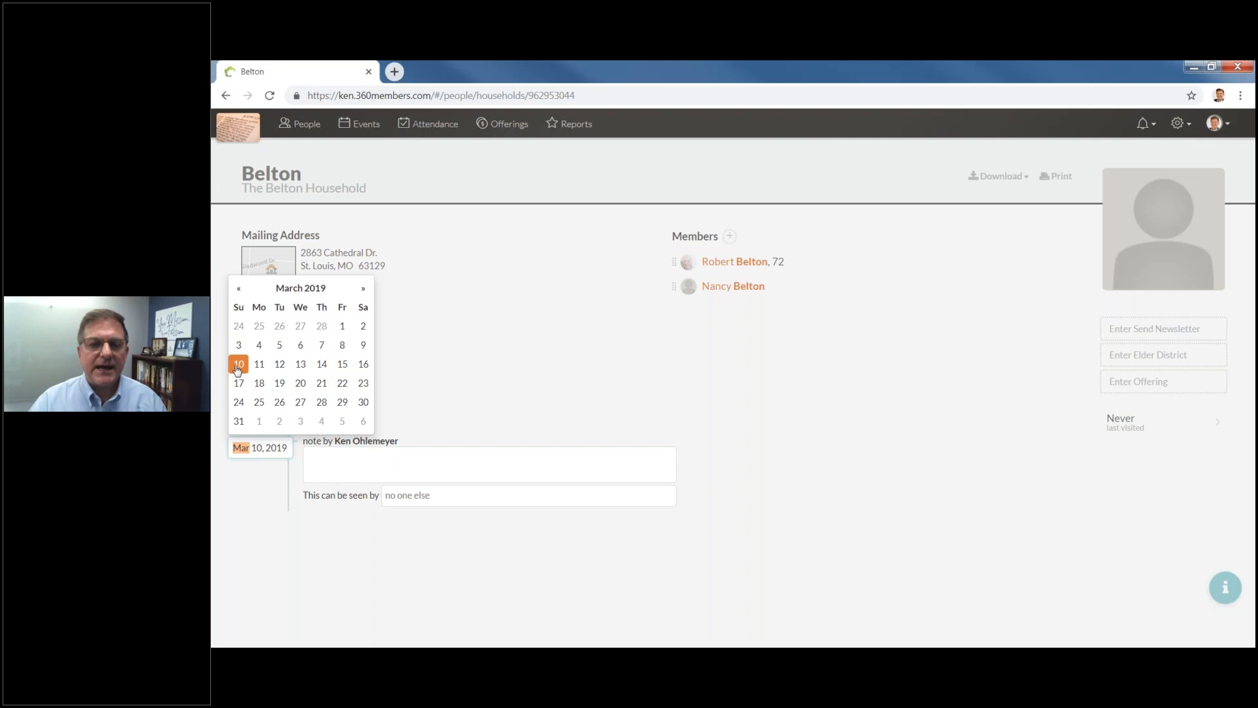
click(339, 465)
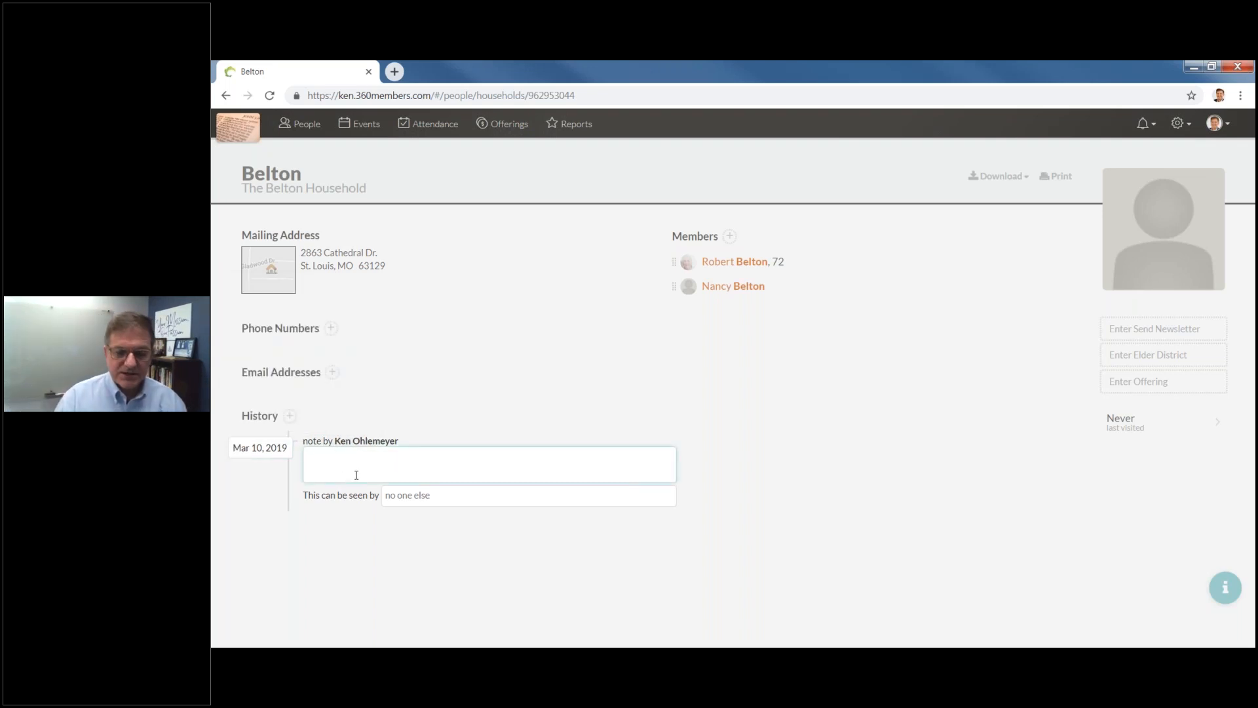
text(Retired frm)
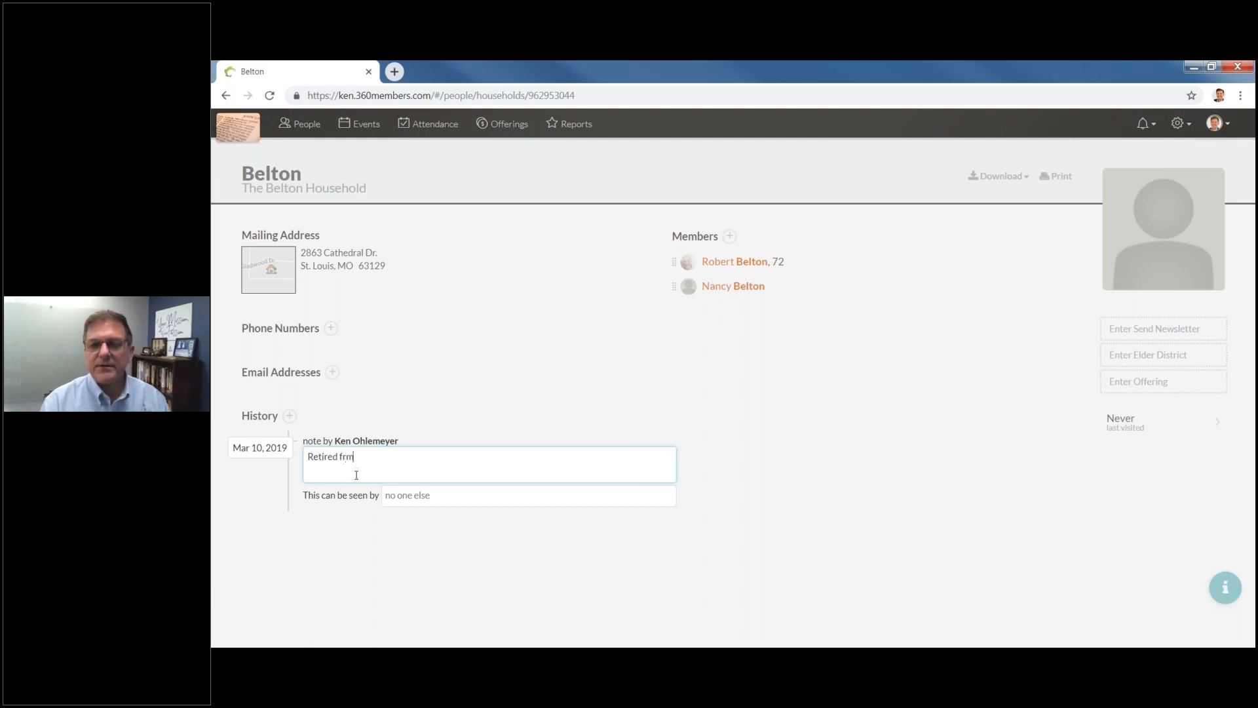
key(ctrl+shift+Left)
text(from WI)
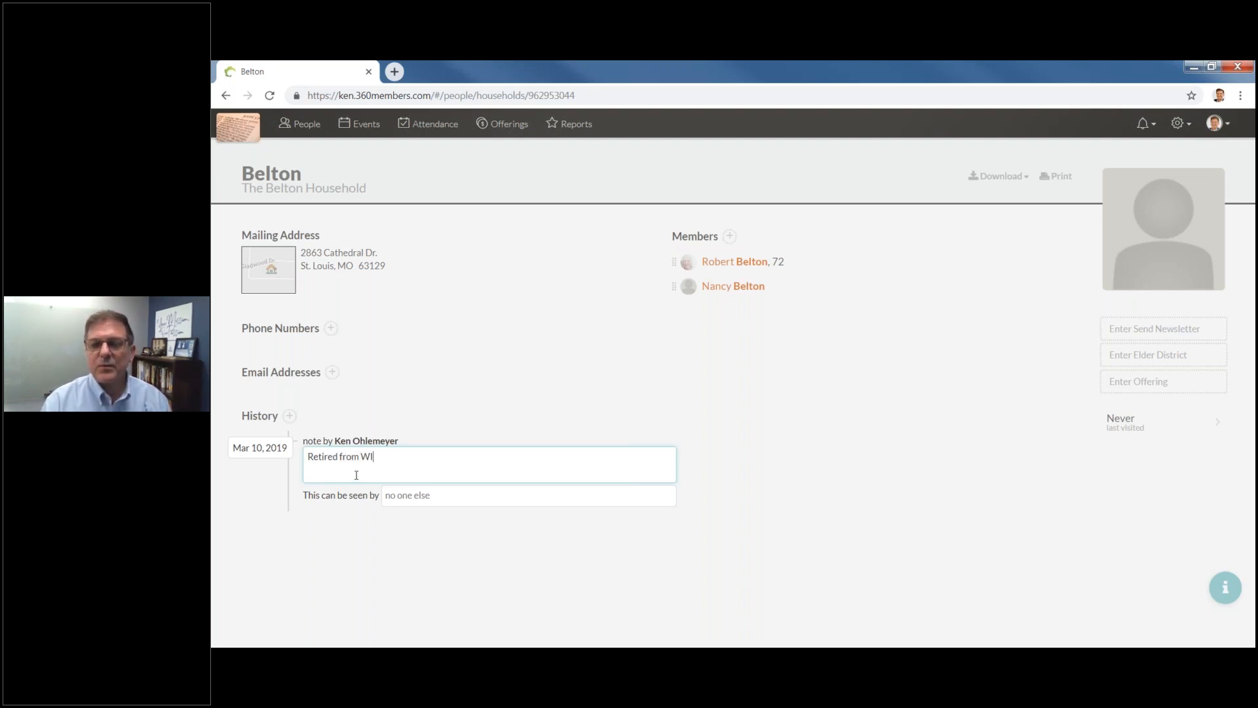
text( and moved to be closer to kids)
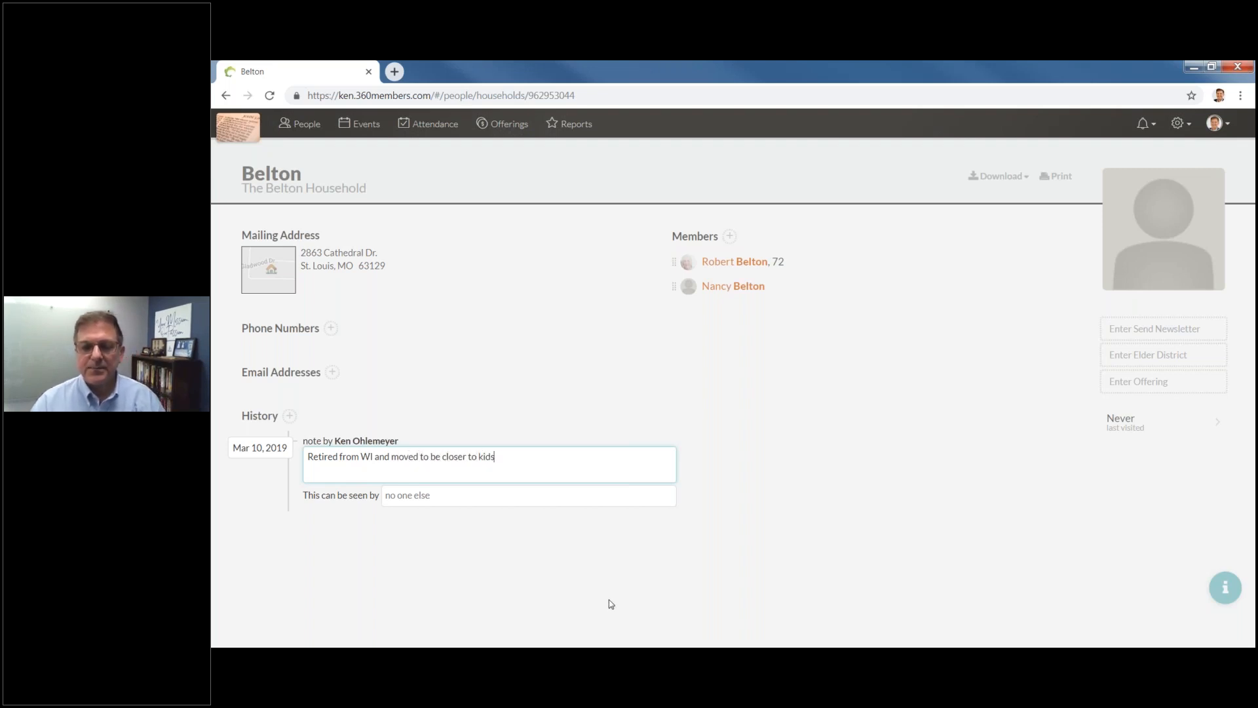
Make the note visible to Everyone and save it.
click(406, 497)
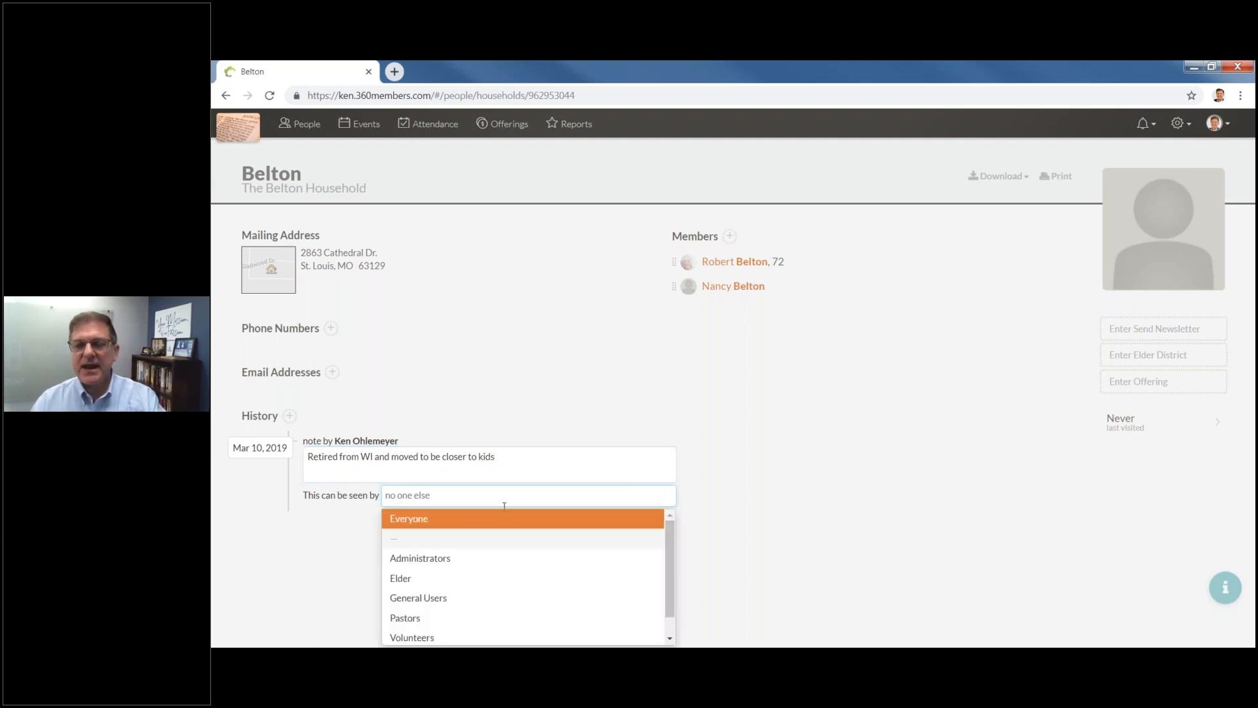
scroll(567, 530, down, 1)
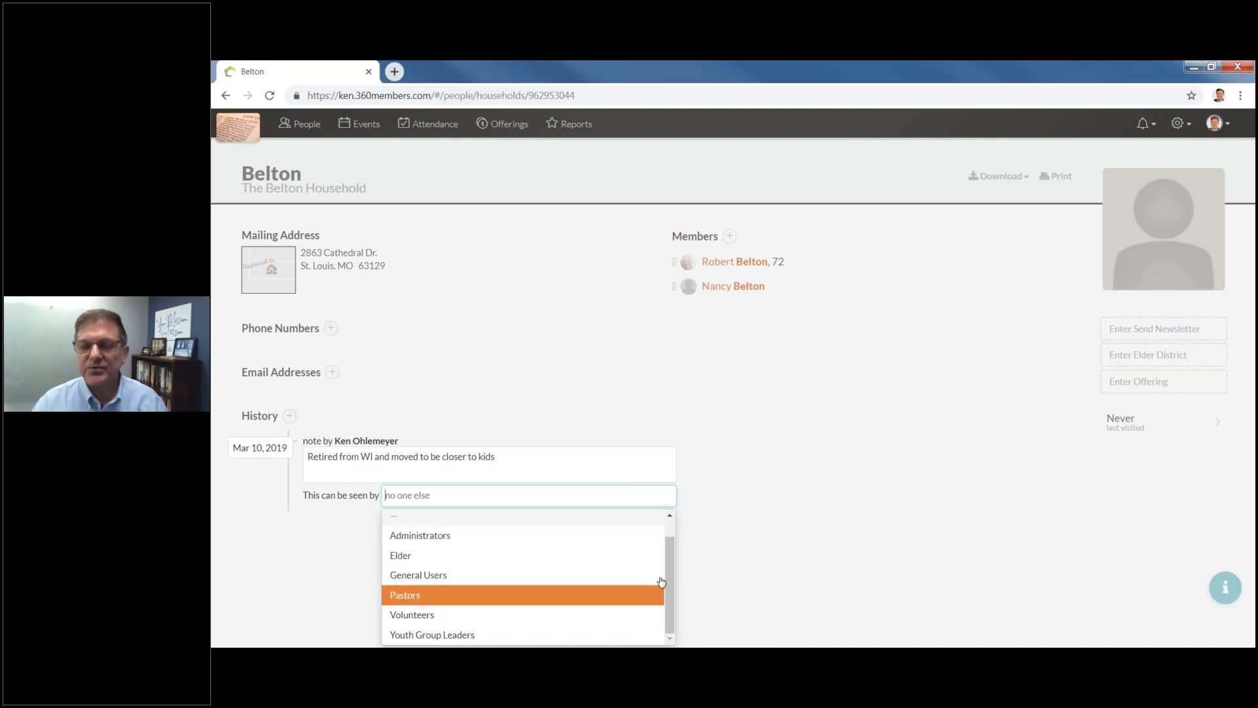
scroll(675, 539, up, 1)
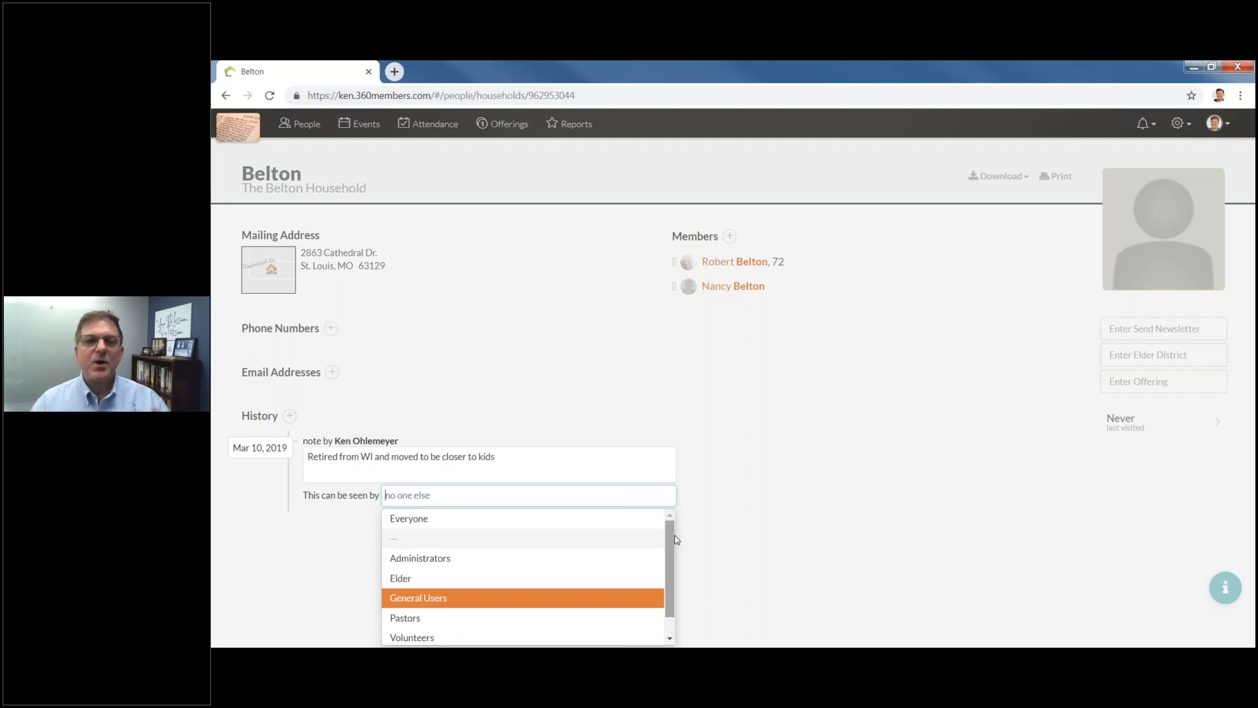
click(429, 519)
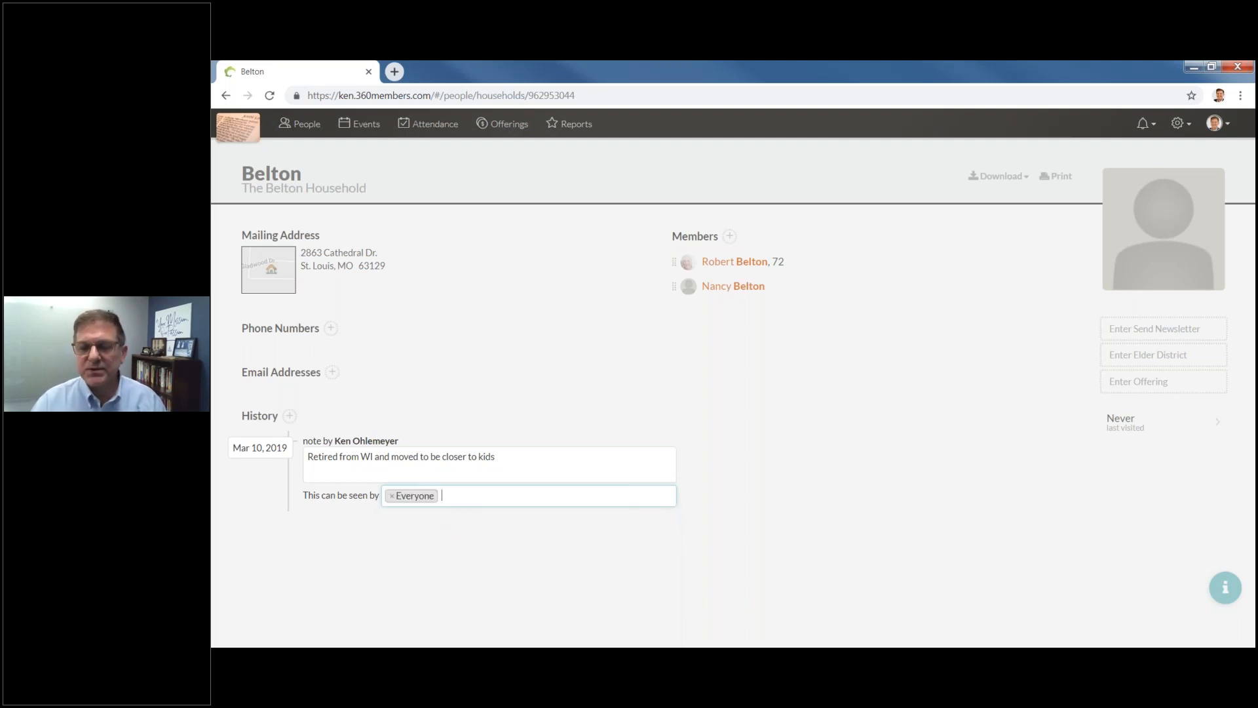
click(488, 530)
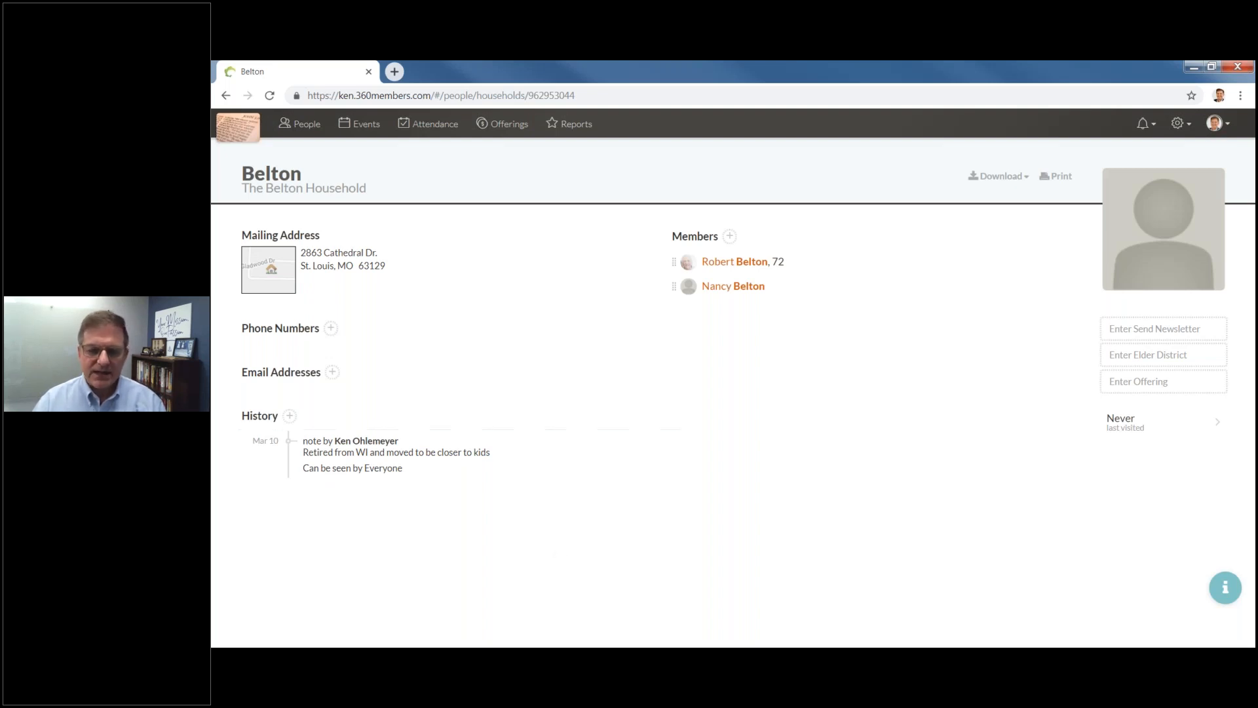
Start a pastoral visit, replace the default visitor with another member, and tag it Evangelism.
click(290, 417)
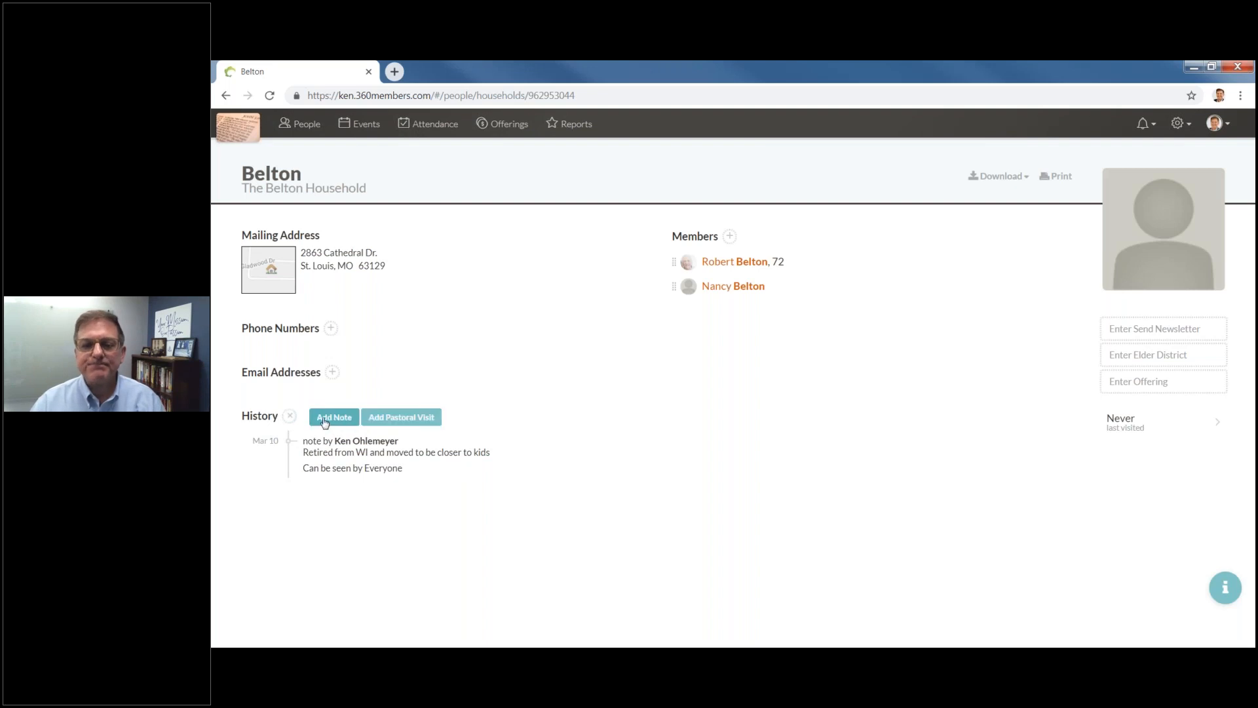
click(404, 422)
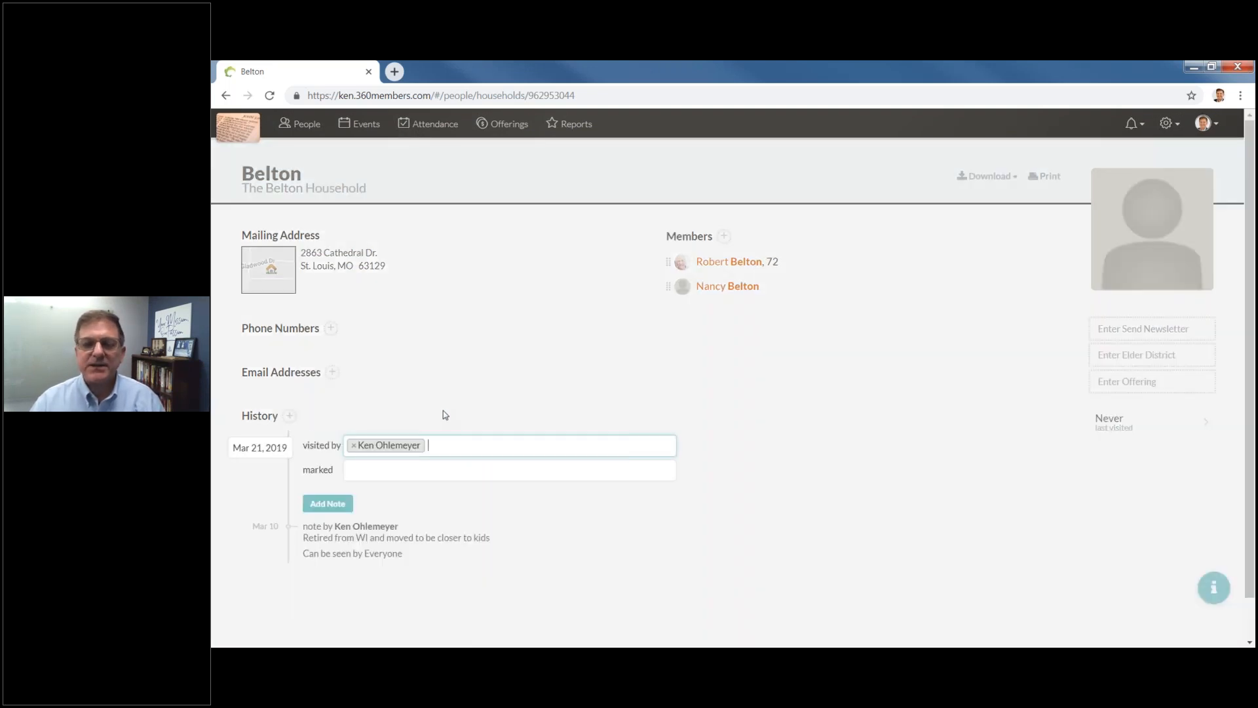
click(355, 446)
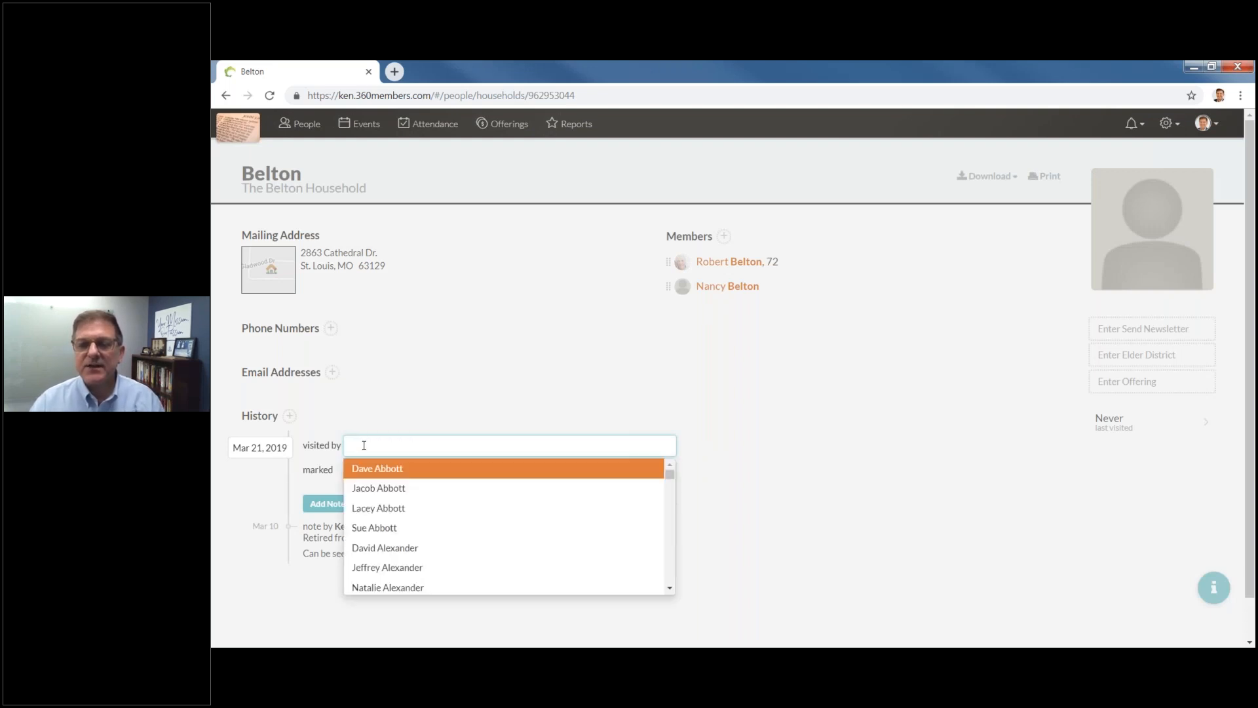
text(keno)
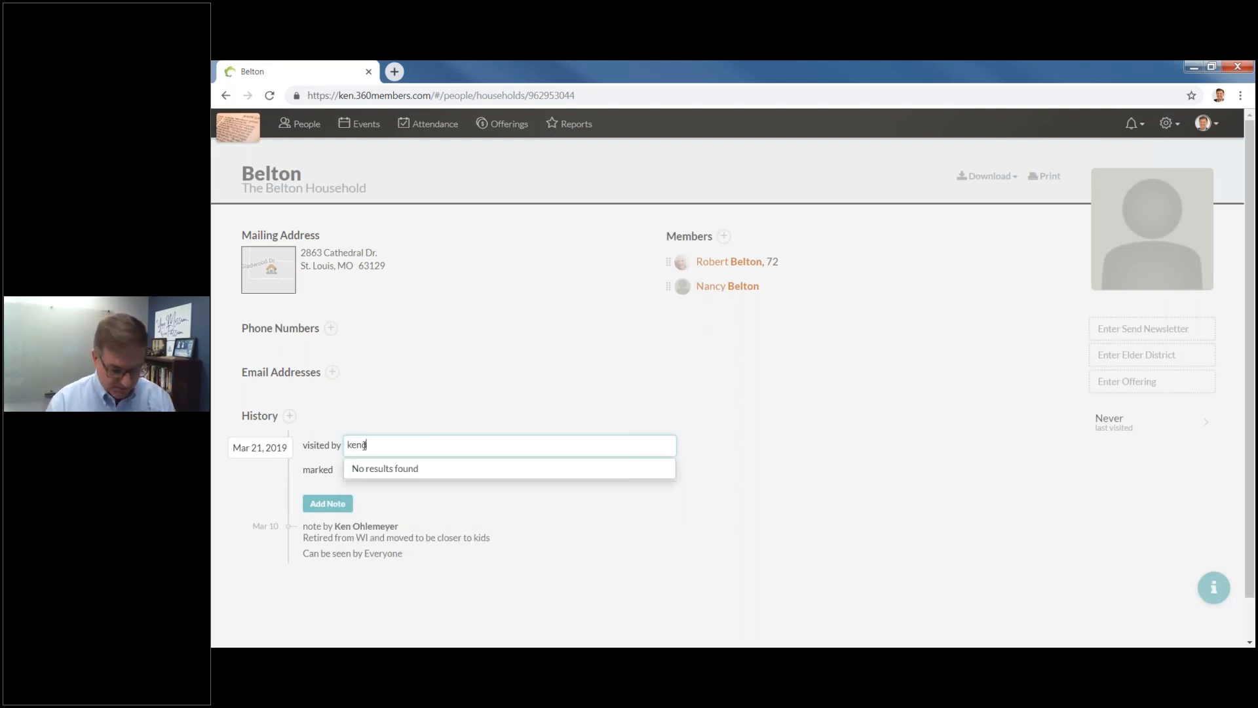
key(BackSpace)
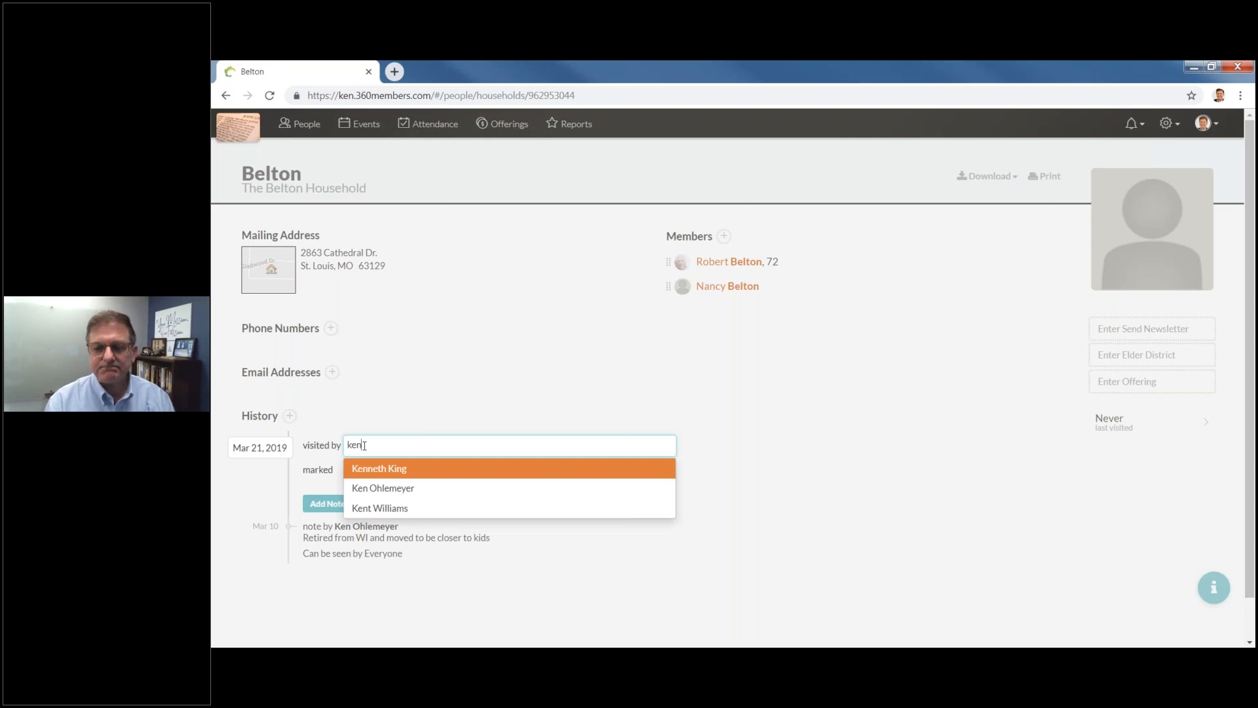
click(382, 510)
click(359, 476)
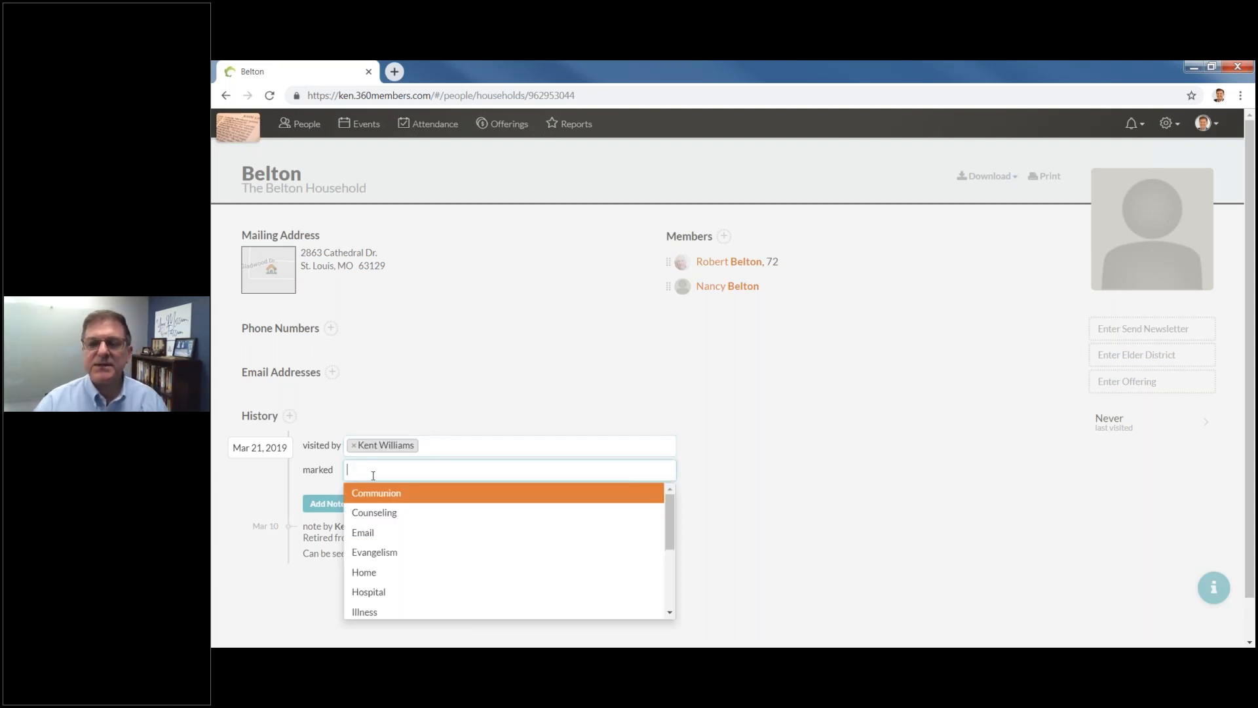
click(387, 552)
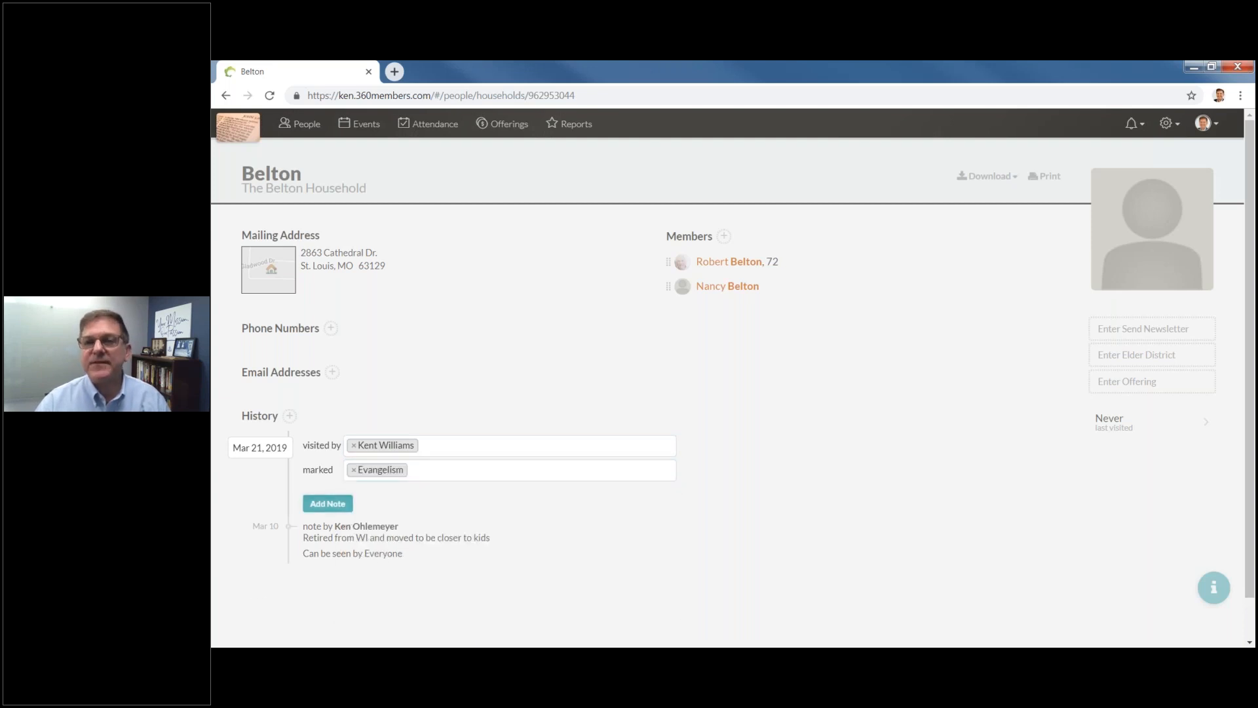
Add the visit note 'great conversation - interested in joining' and save the visit.
click(348, 504)
text(great conversation - interested in joining)
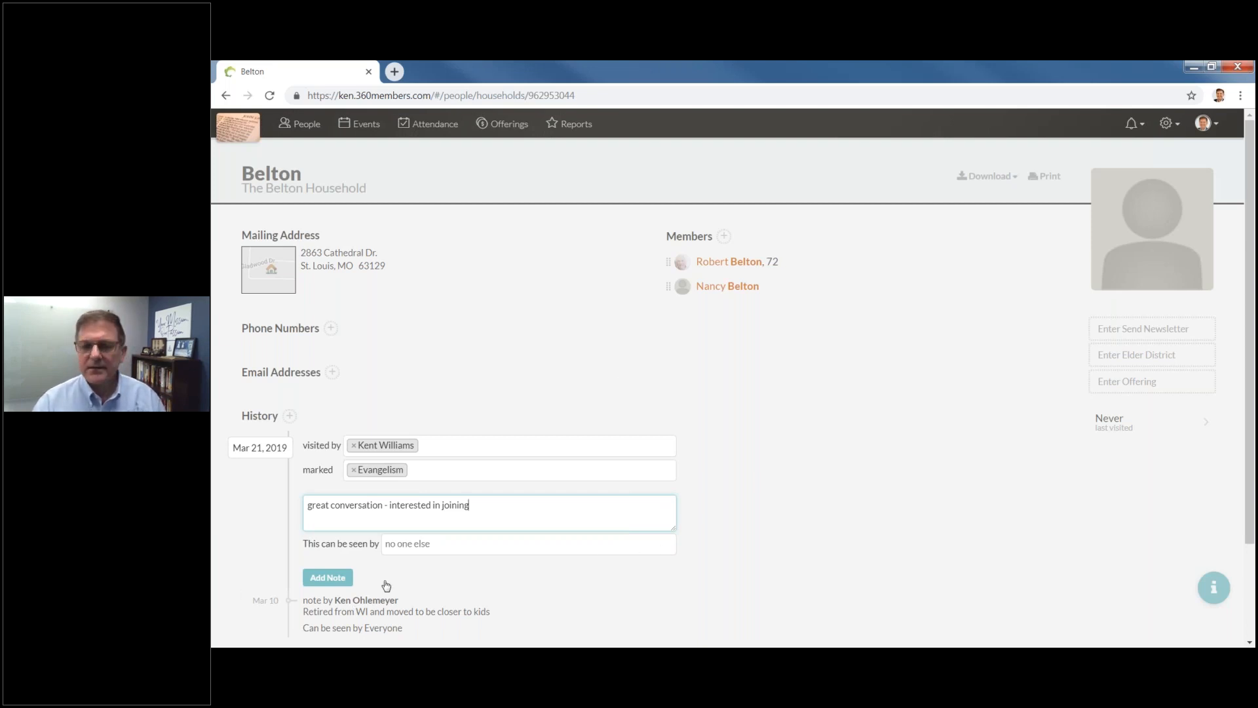
click(347, 578)
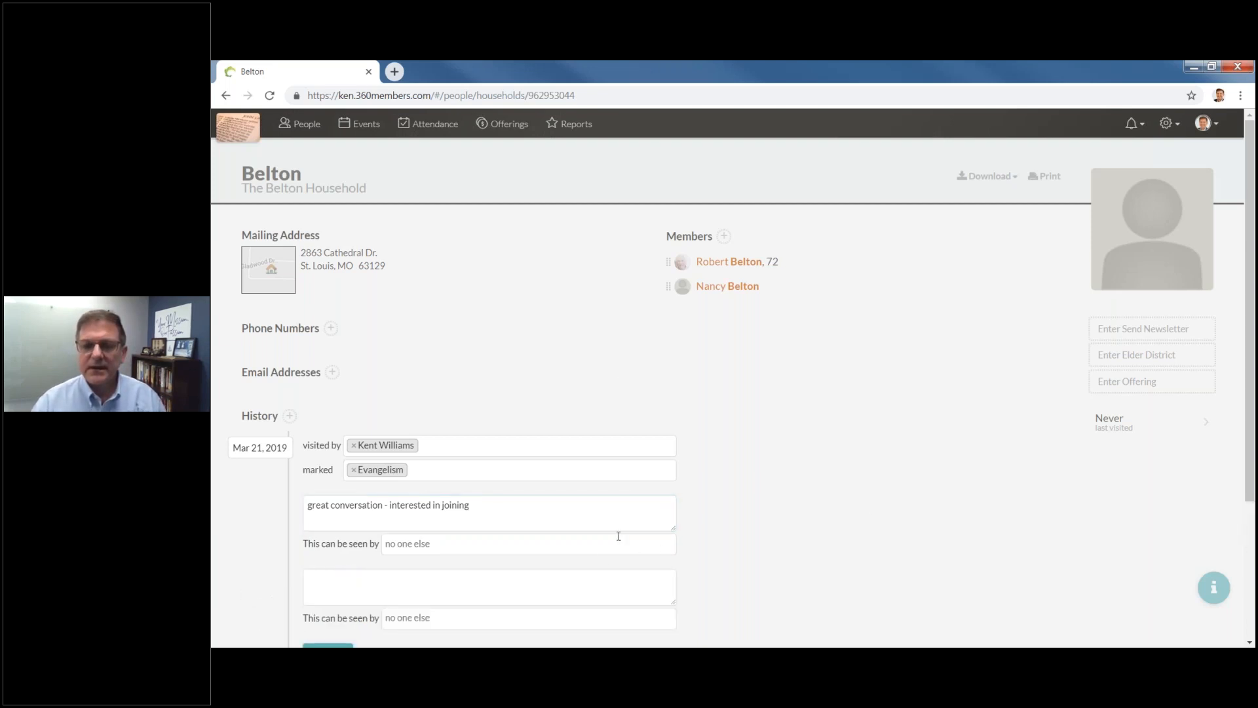
click(877, 473)
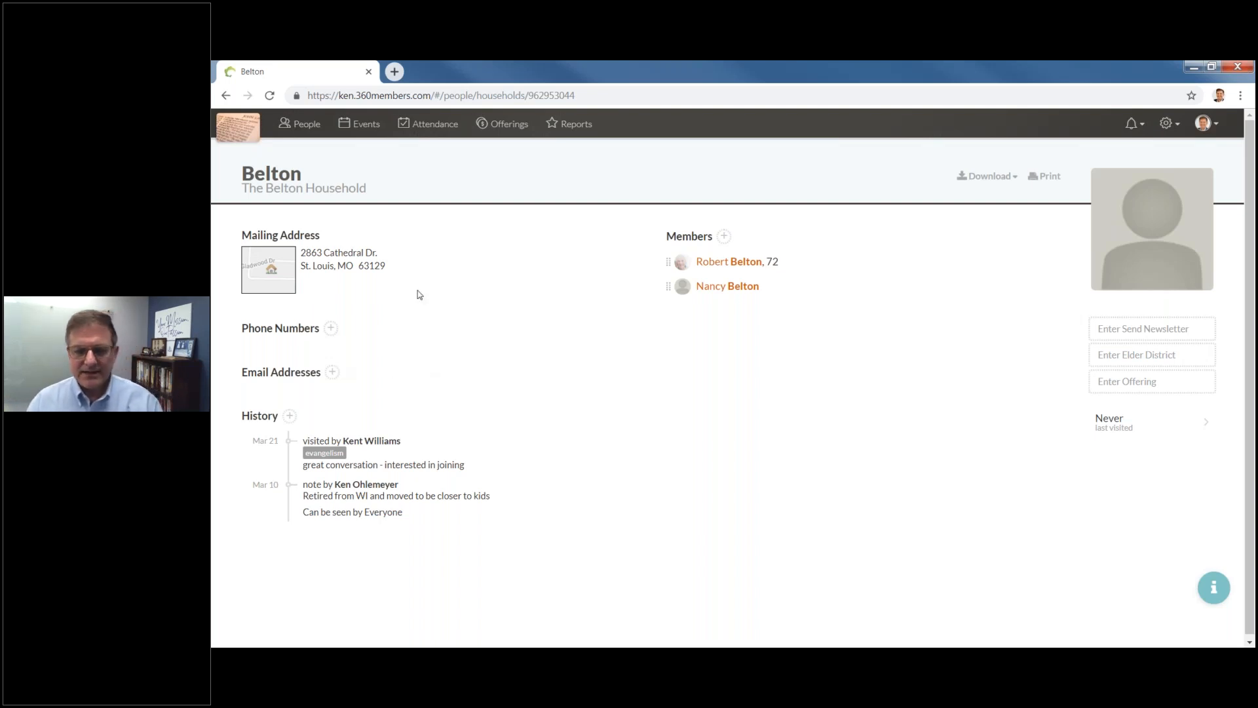
Filter the households list to show only the Golf group.
click(304, 125)
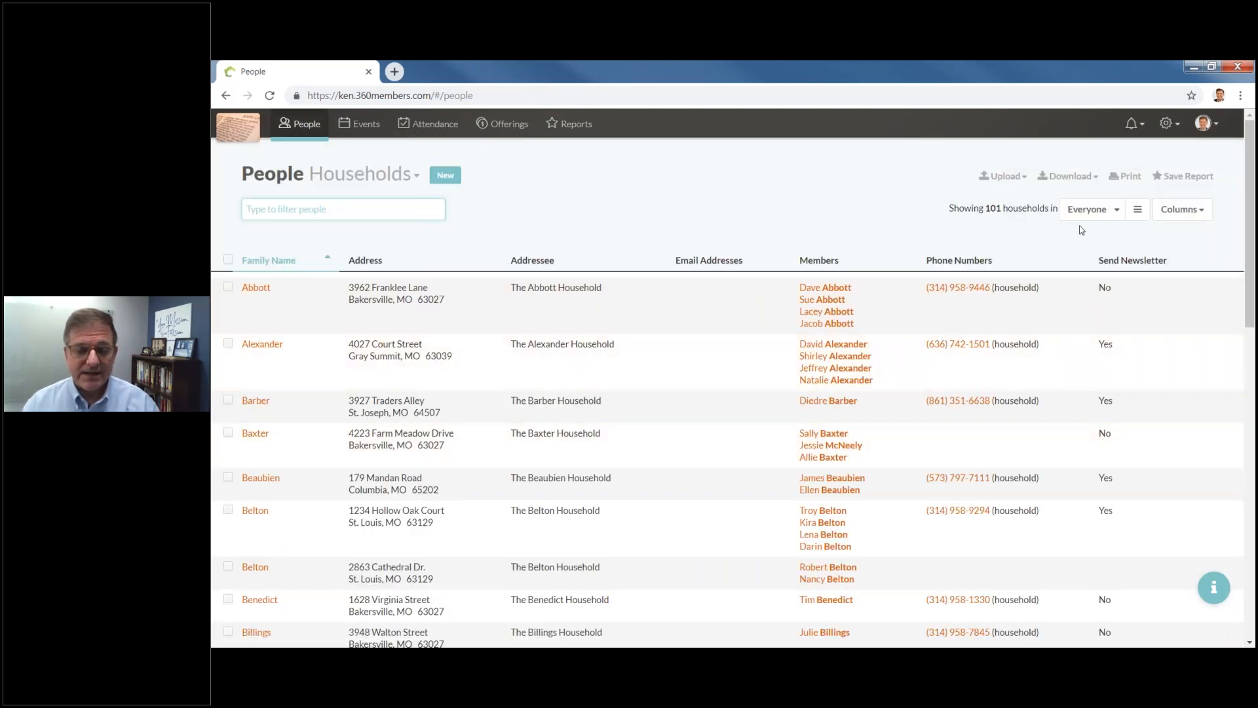
click(1119, 222)
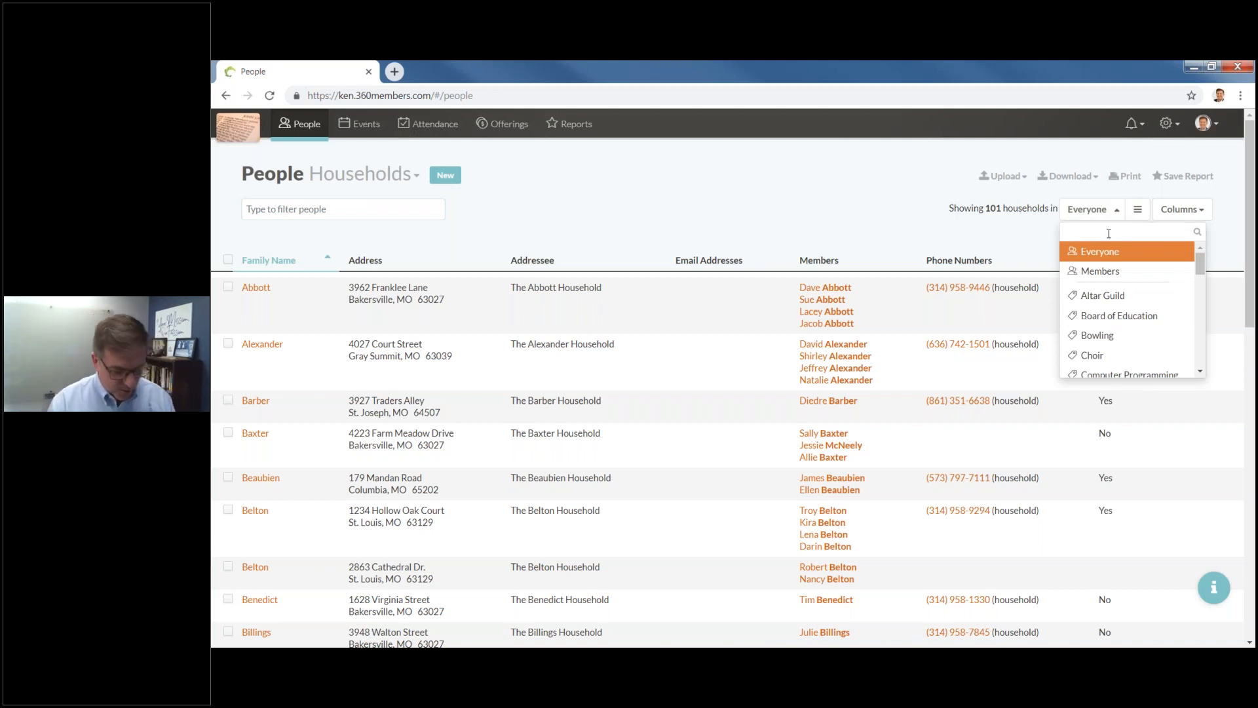
text(go)
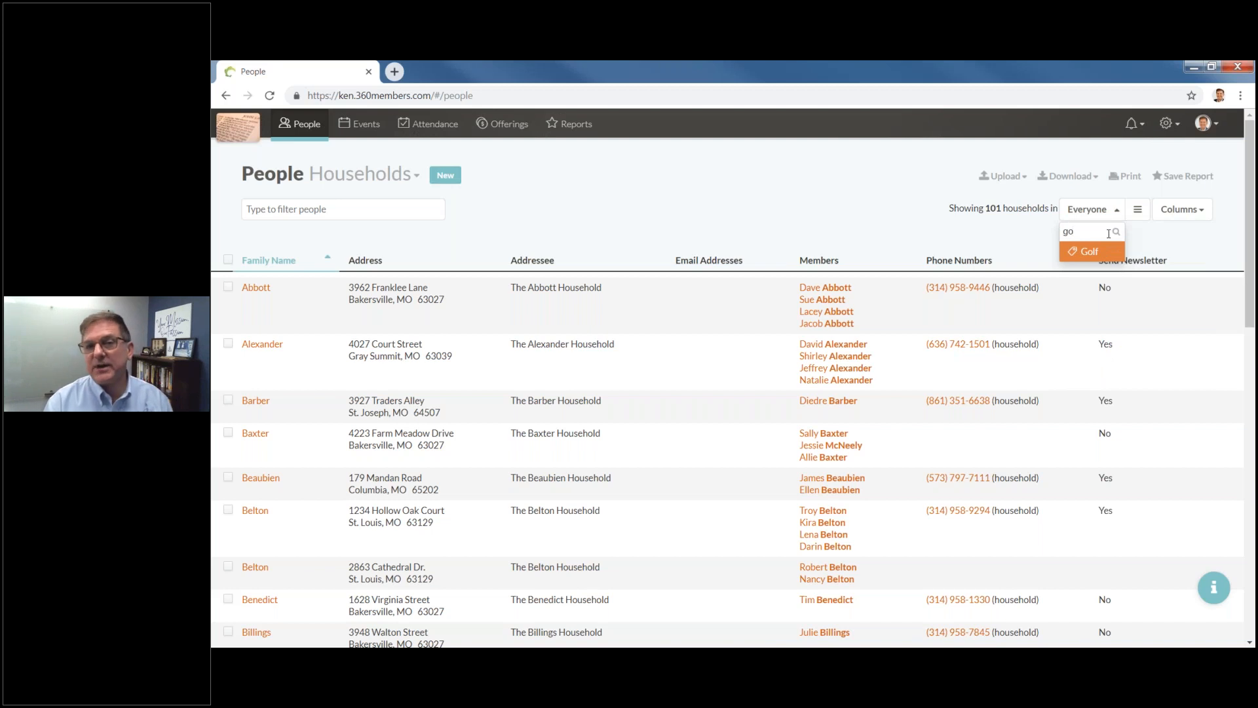
text(lf)
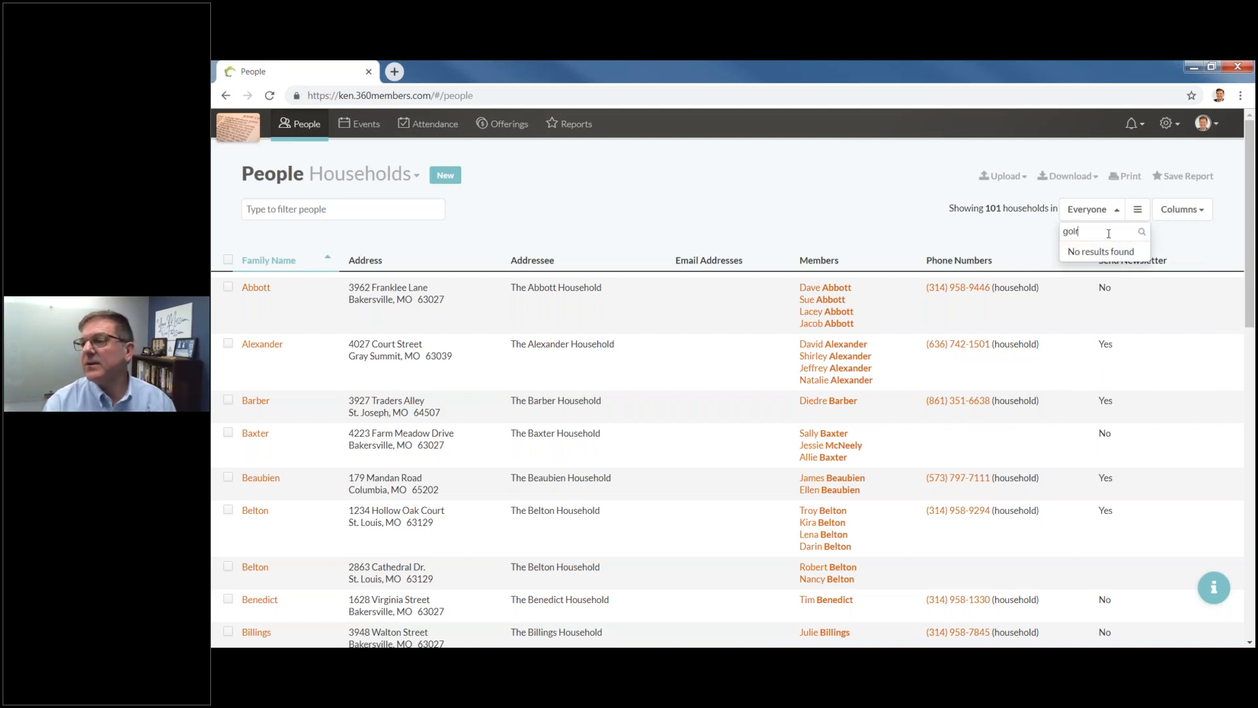
key(BackSpace)
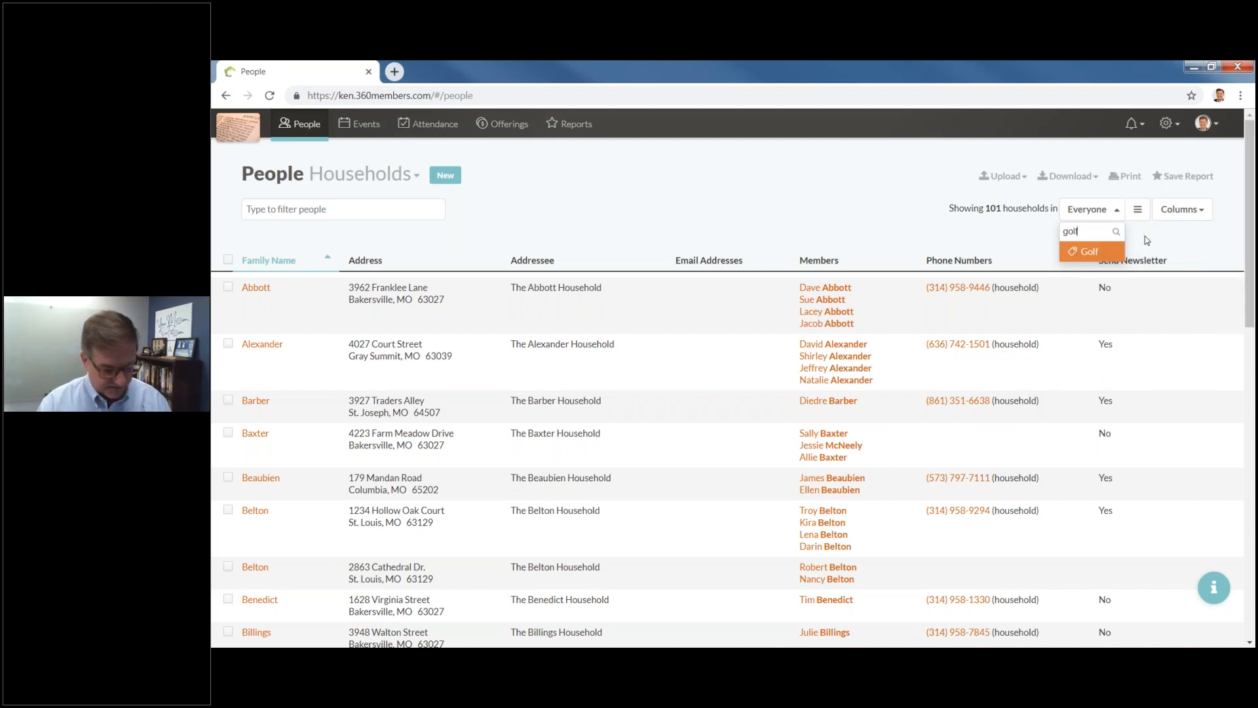
click(1093, 249)
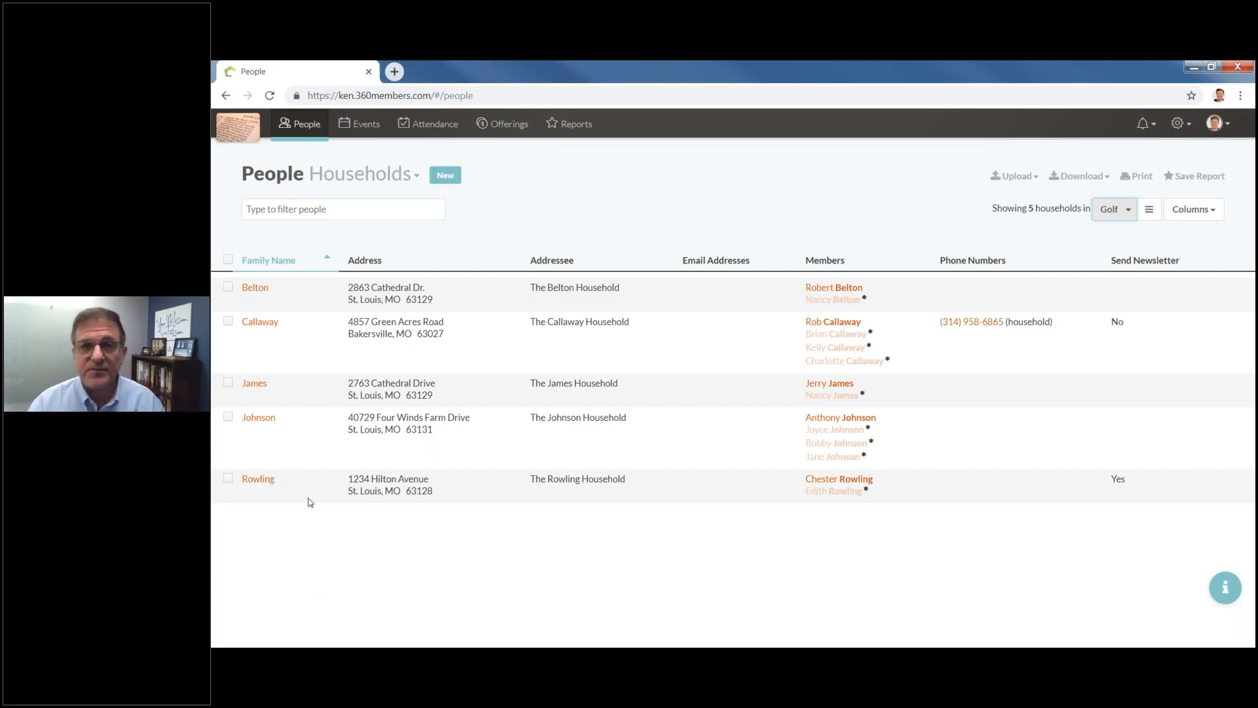
Switch the households group from Golf to Everyone, showing all 101 households.
click(1148, 210)
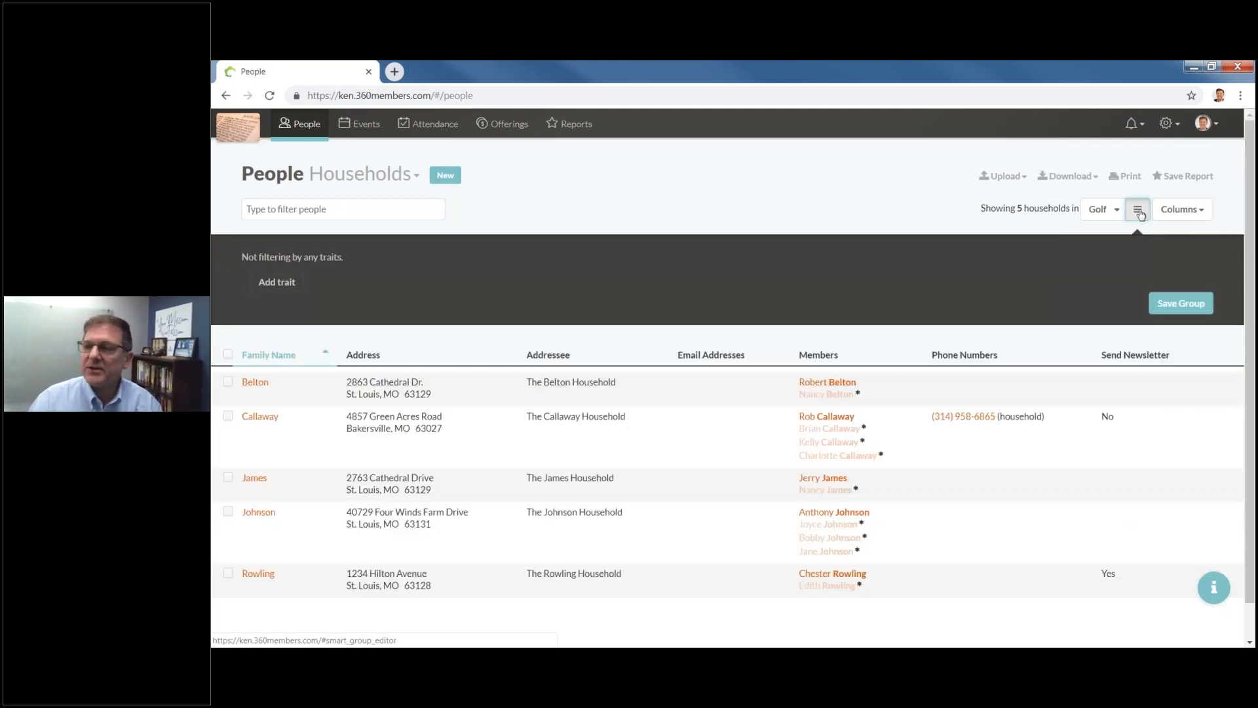
click(1139, 212)
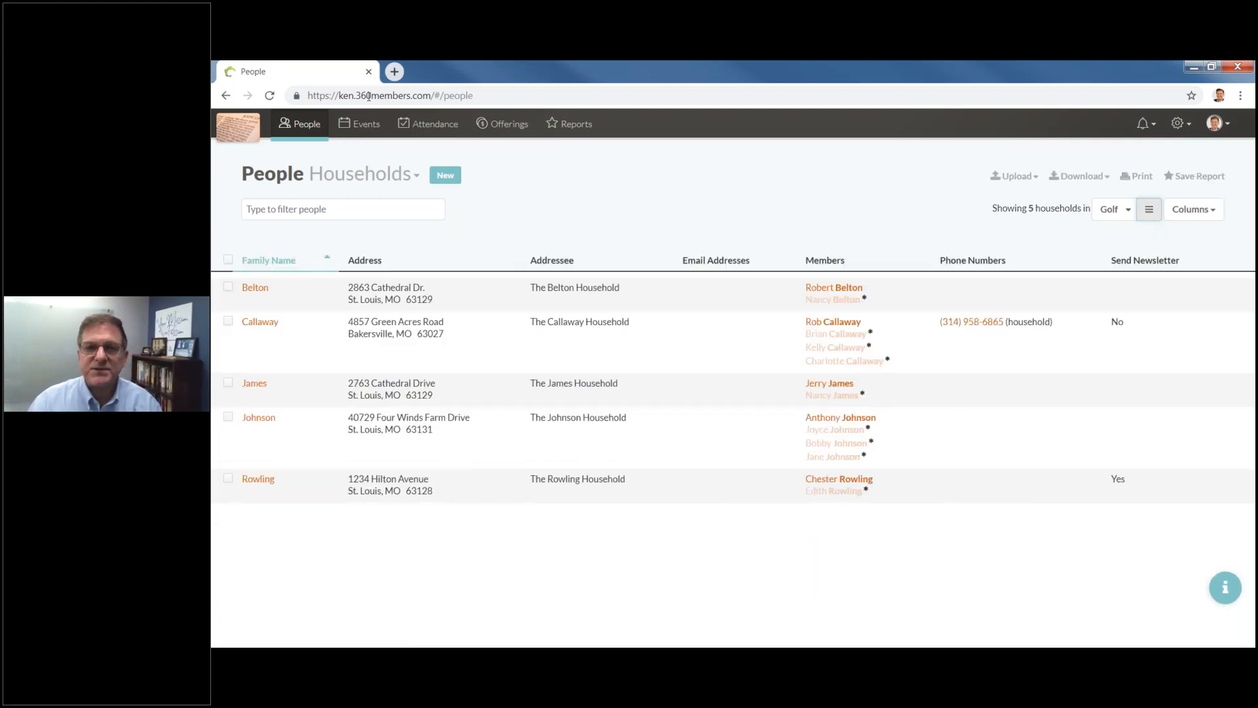
click(1128, 210)
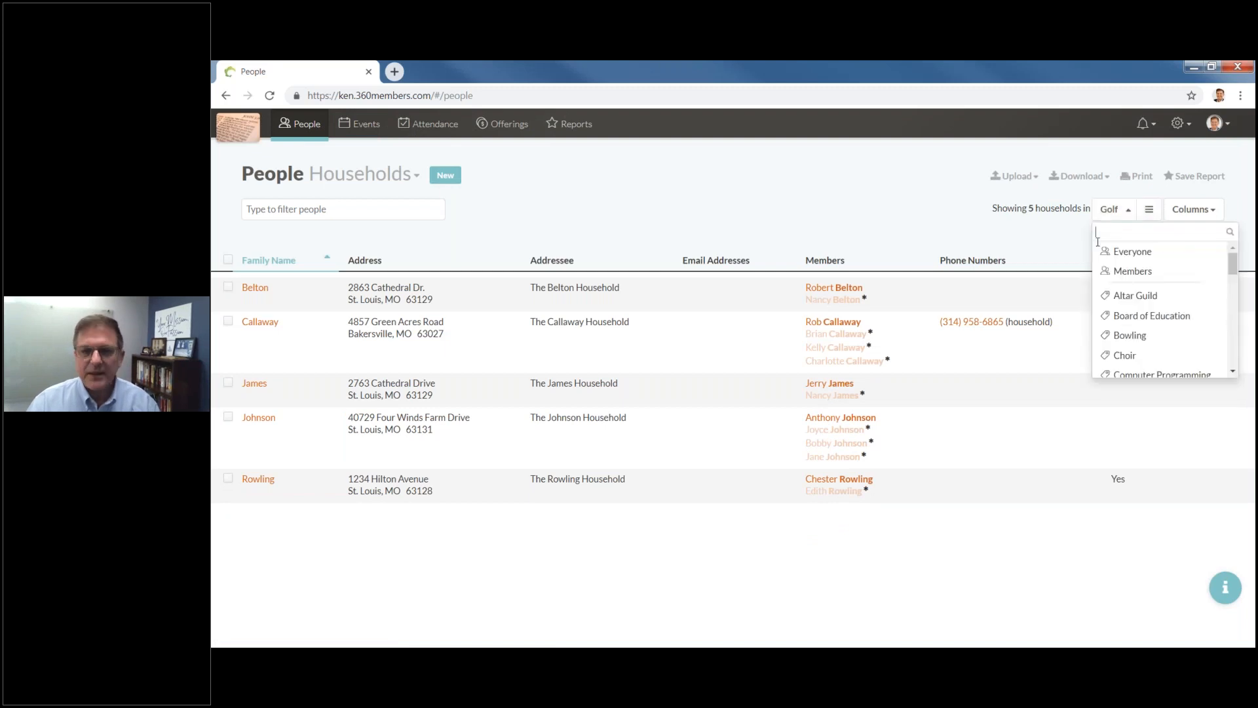
click(1147, 258)
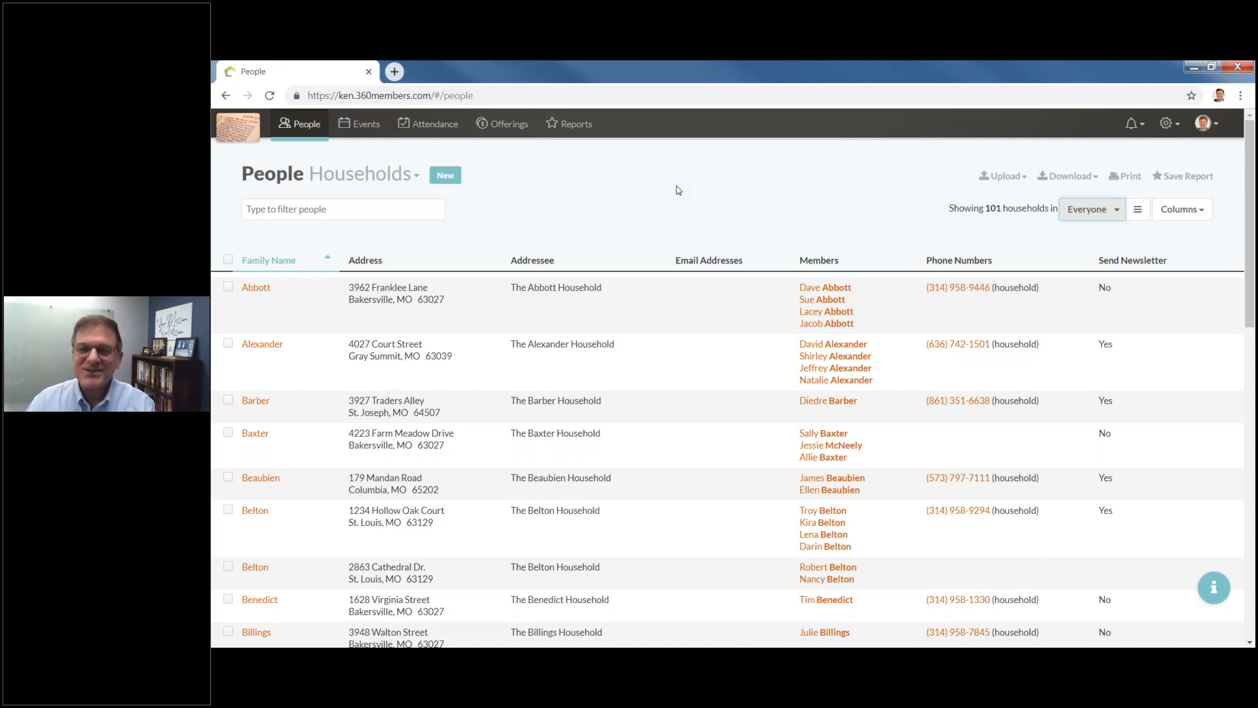
Open the Events calendar and preview the Traditional Worship, baptism and Adult Bible Study events.
click(373, 125)
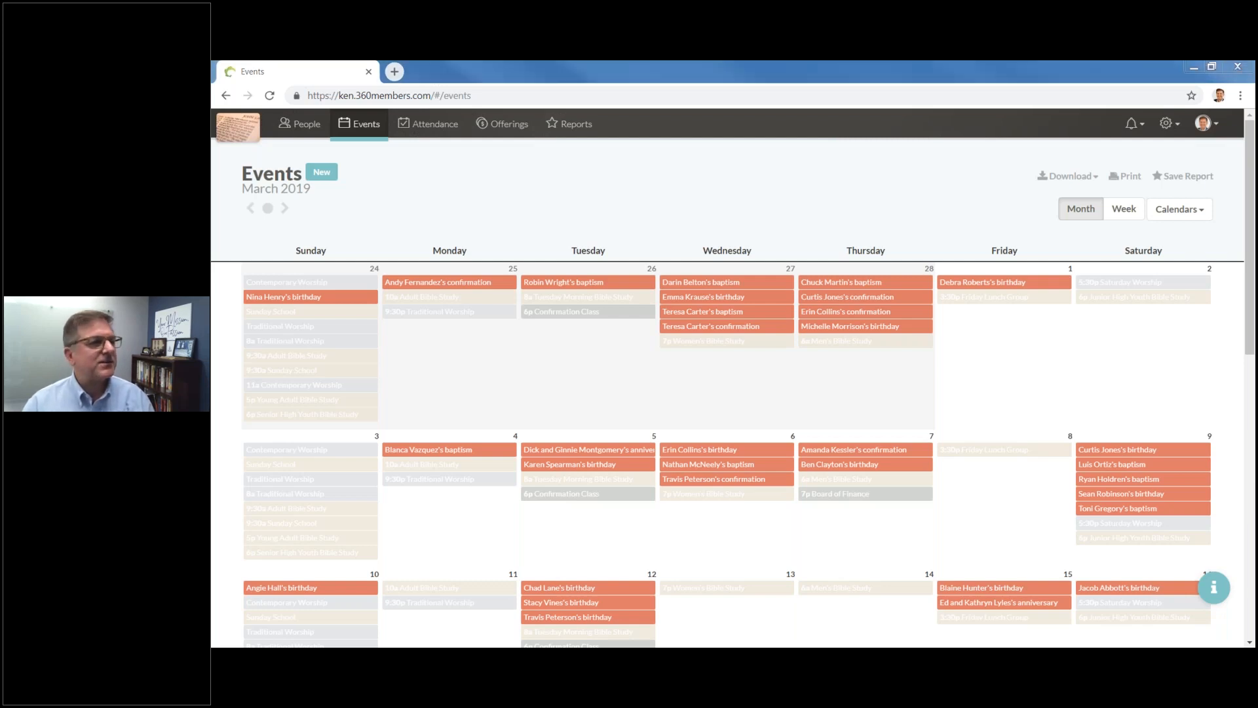
click(435, 311)
click(497, 450)
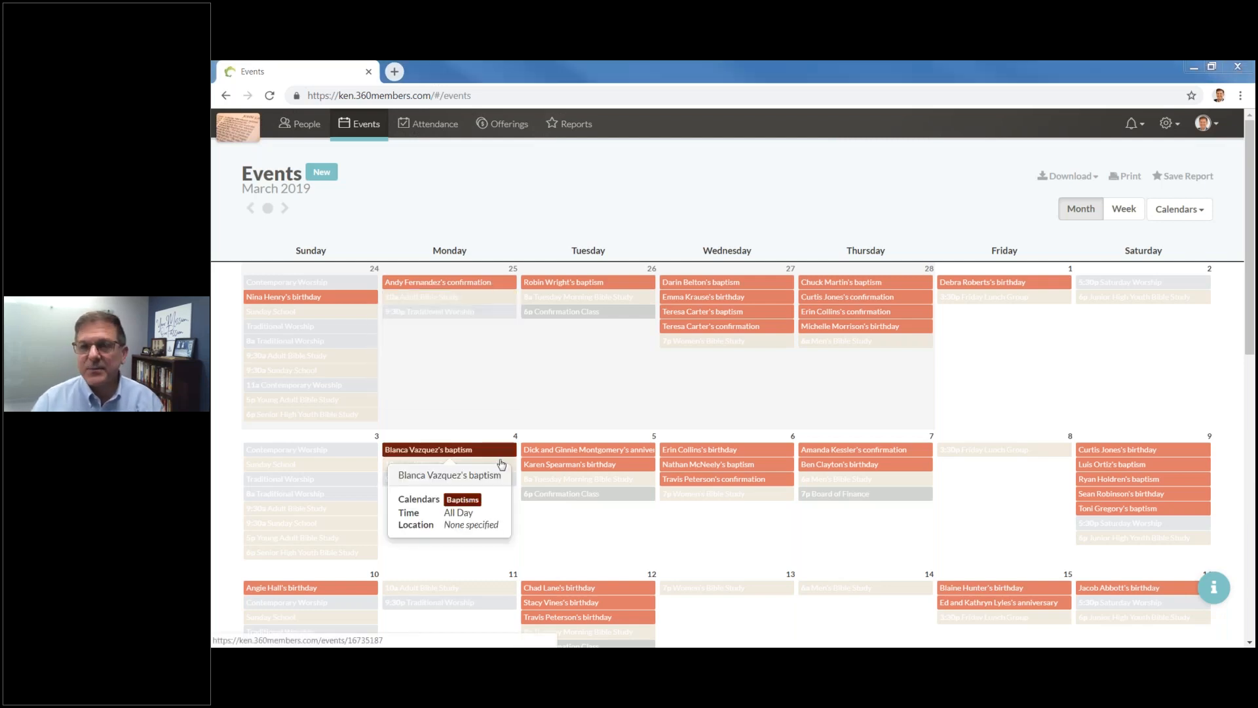
click(495, 465)
click(383, 191)
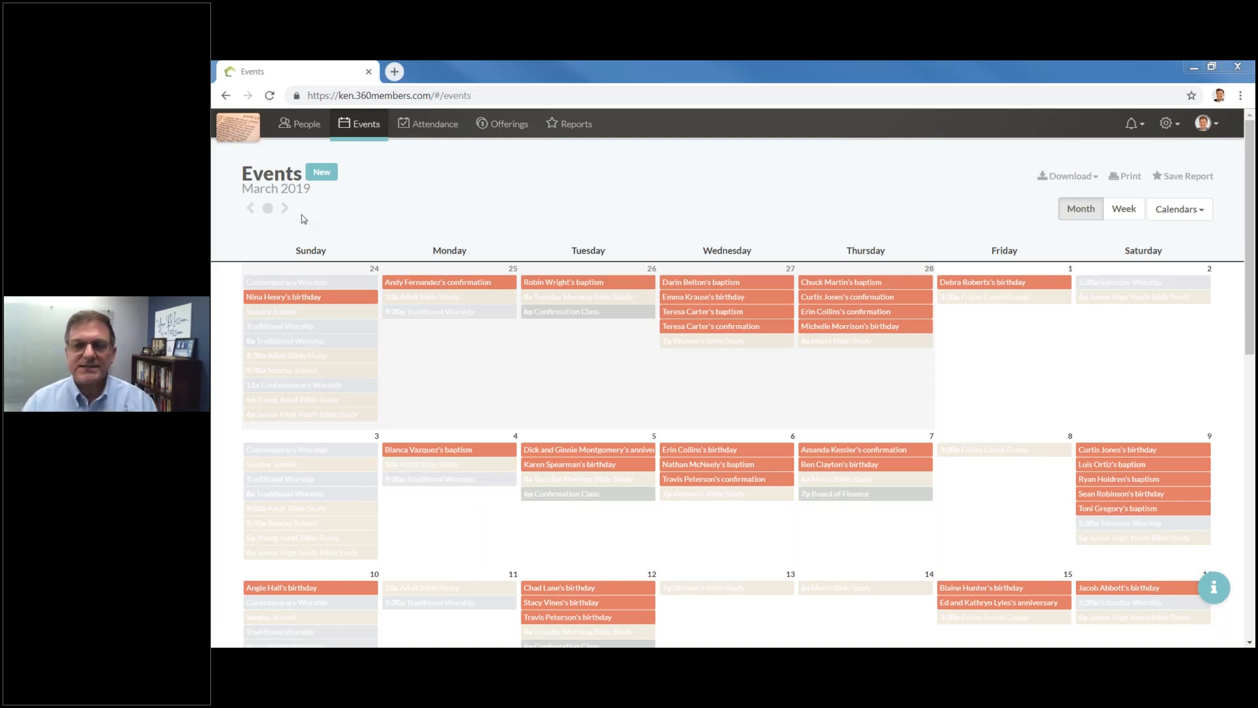
Browse the calendar through February, March and April 2019, then return to the current month.
click(251, 214)
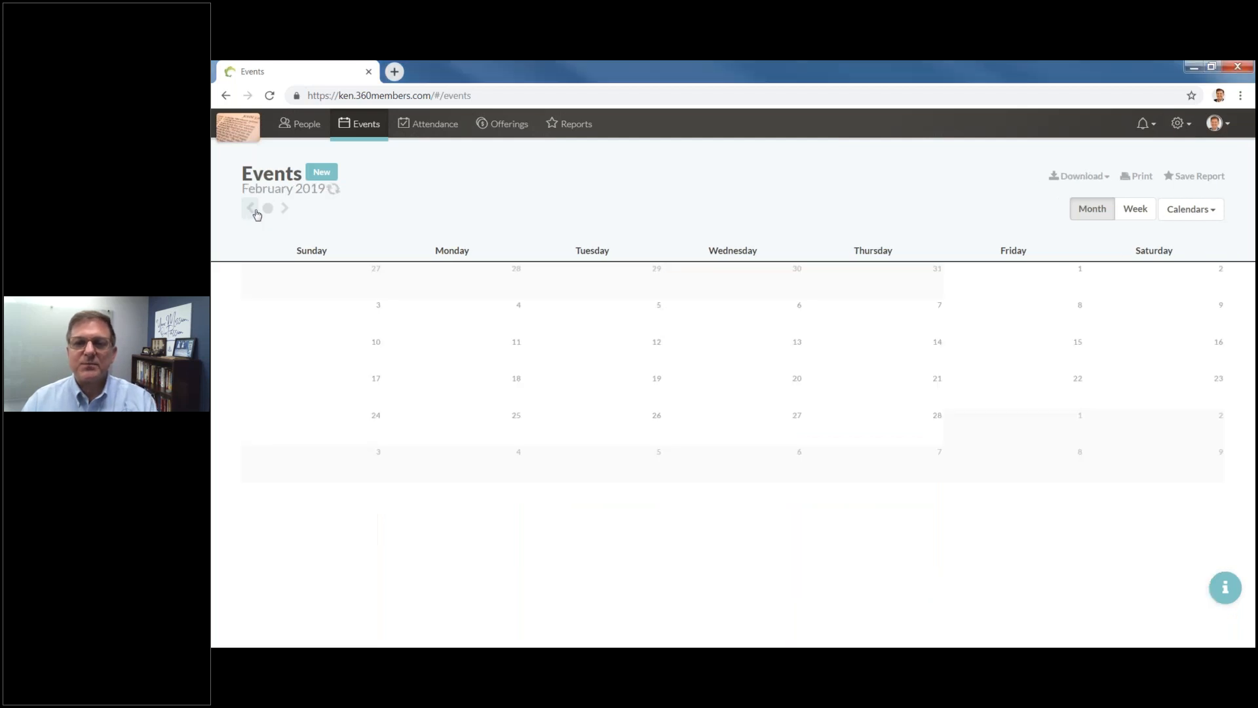
click(284, 210)
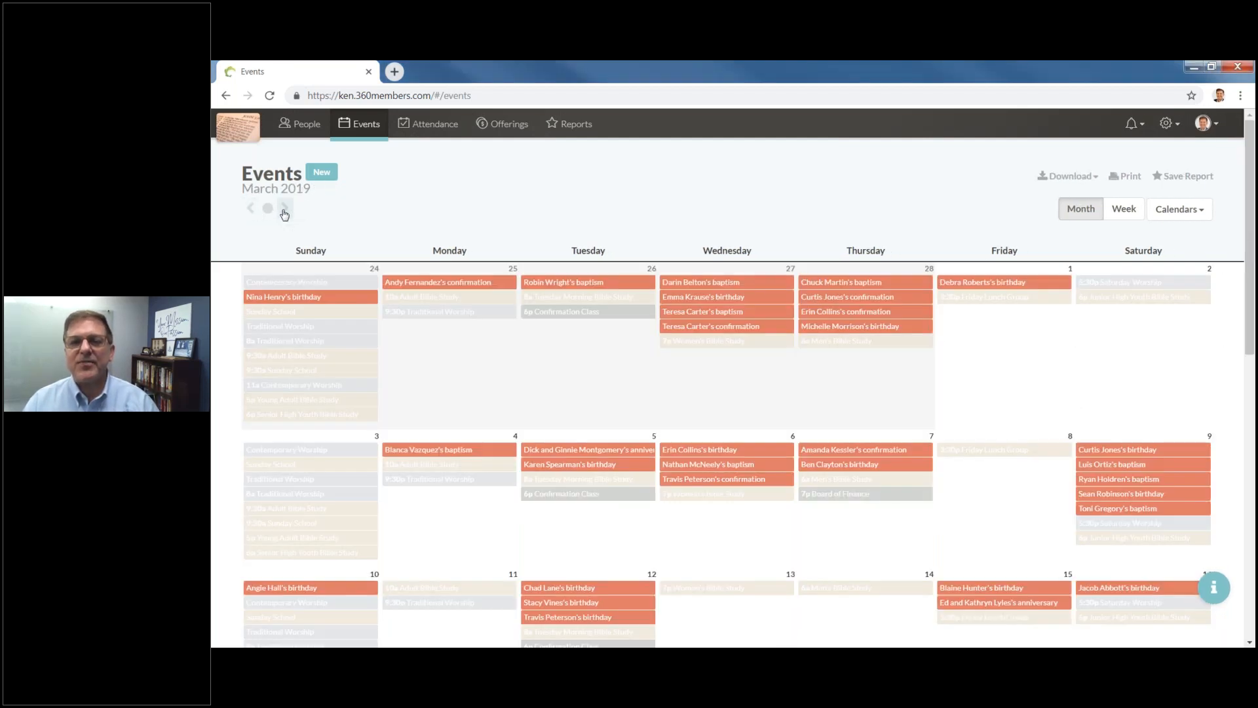
click(284, 211)
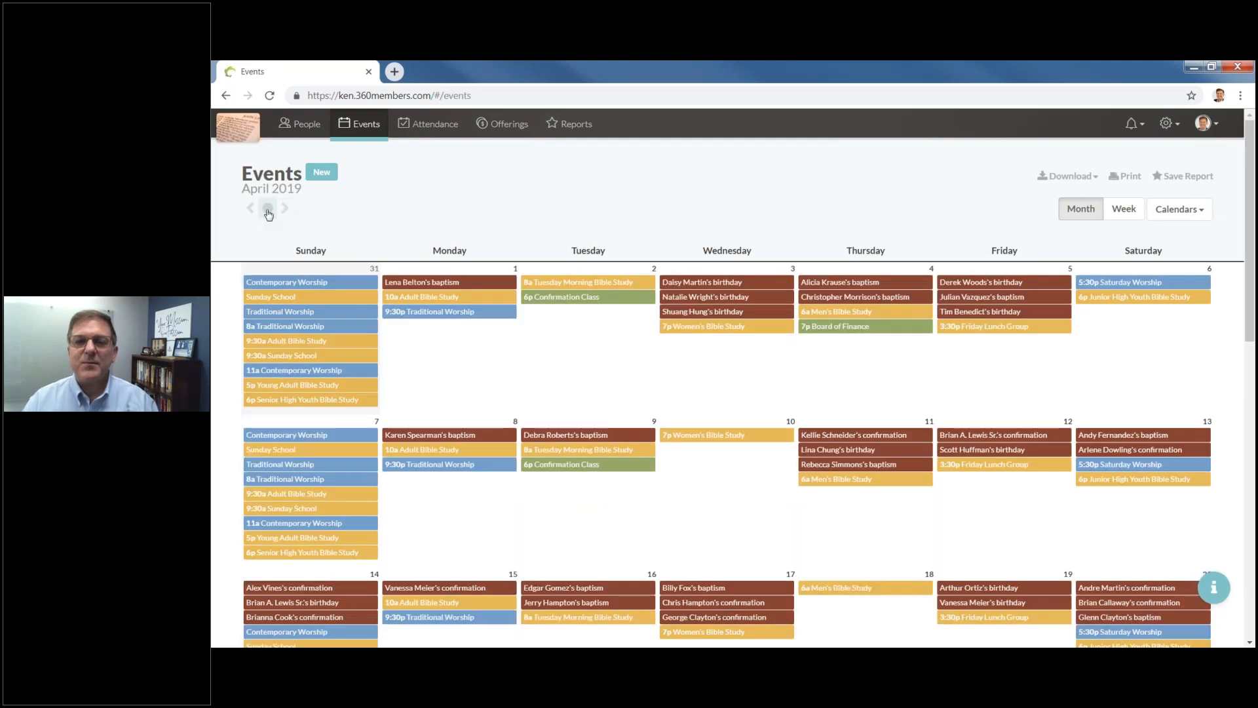
click(268, 210)
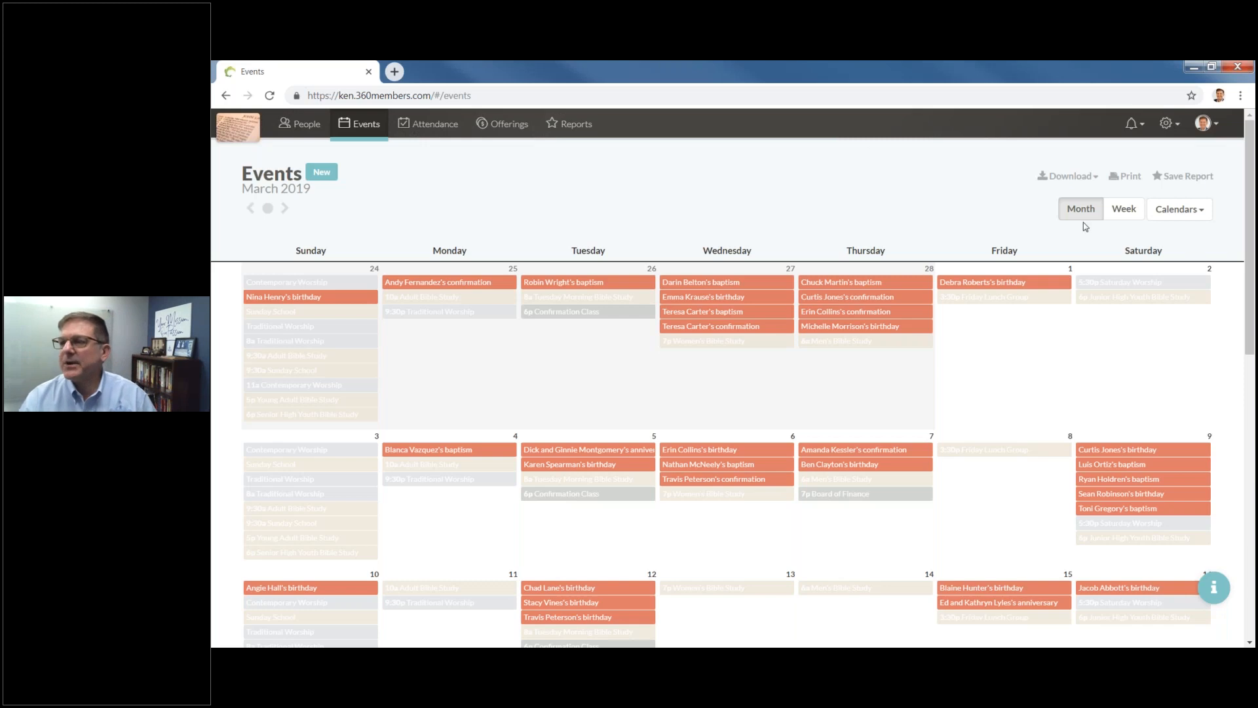
click(1123, 210)
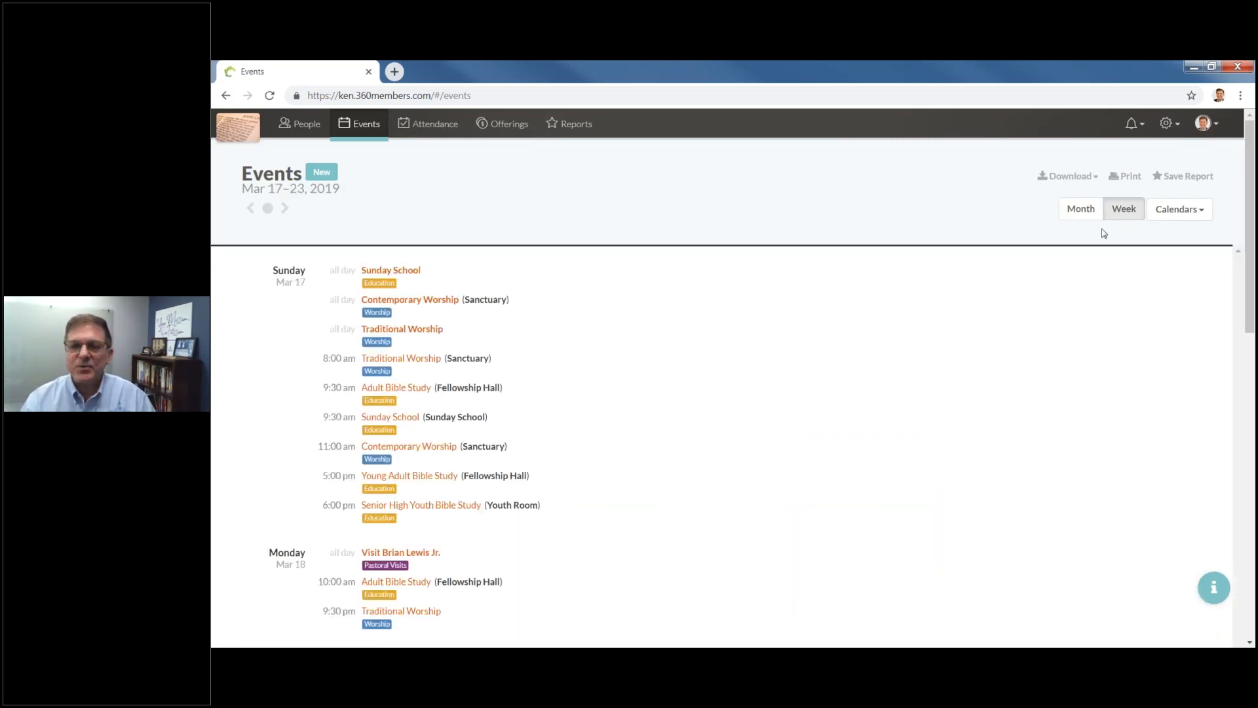
click(1088, 213)
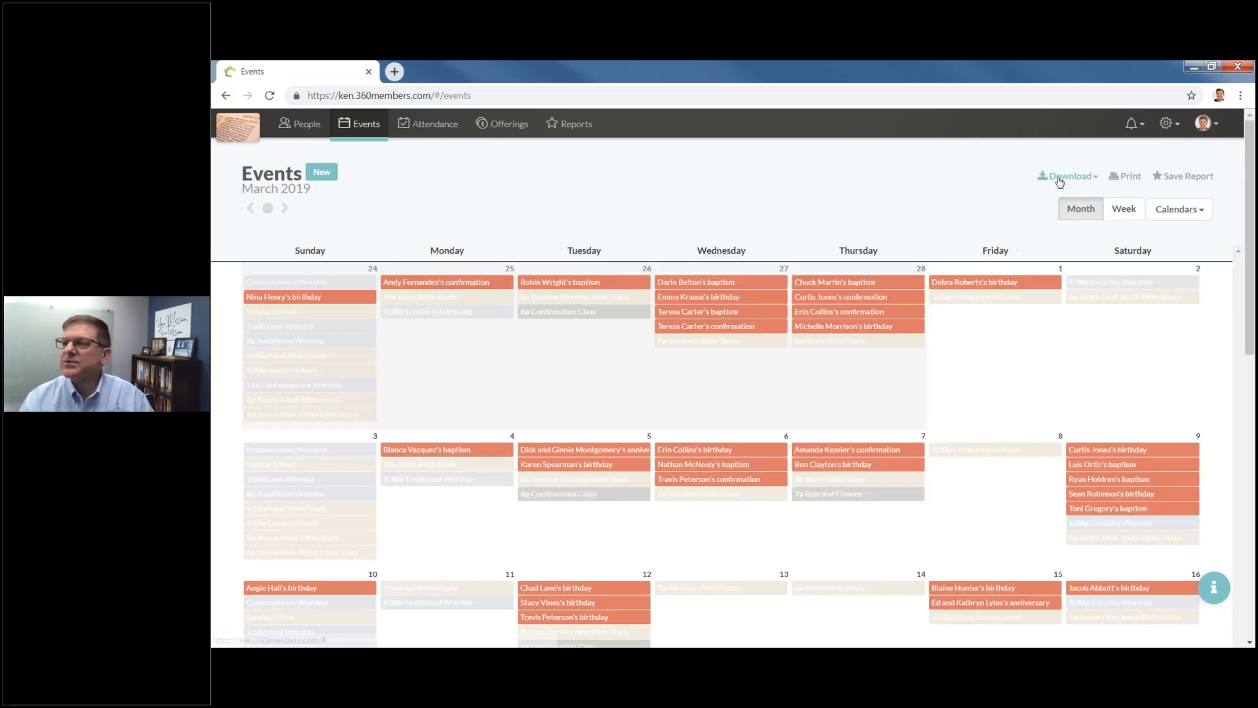
click(1068, 183)
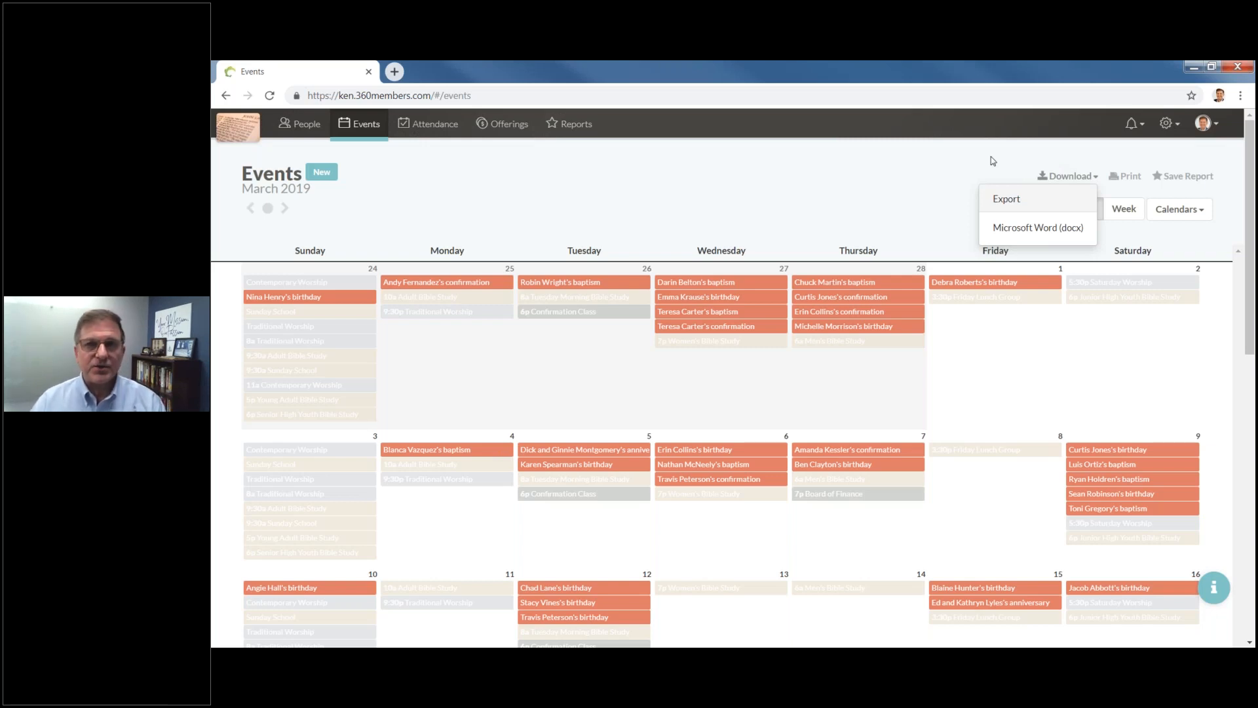
click(938, 176)
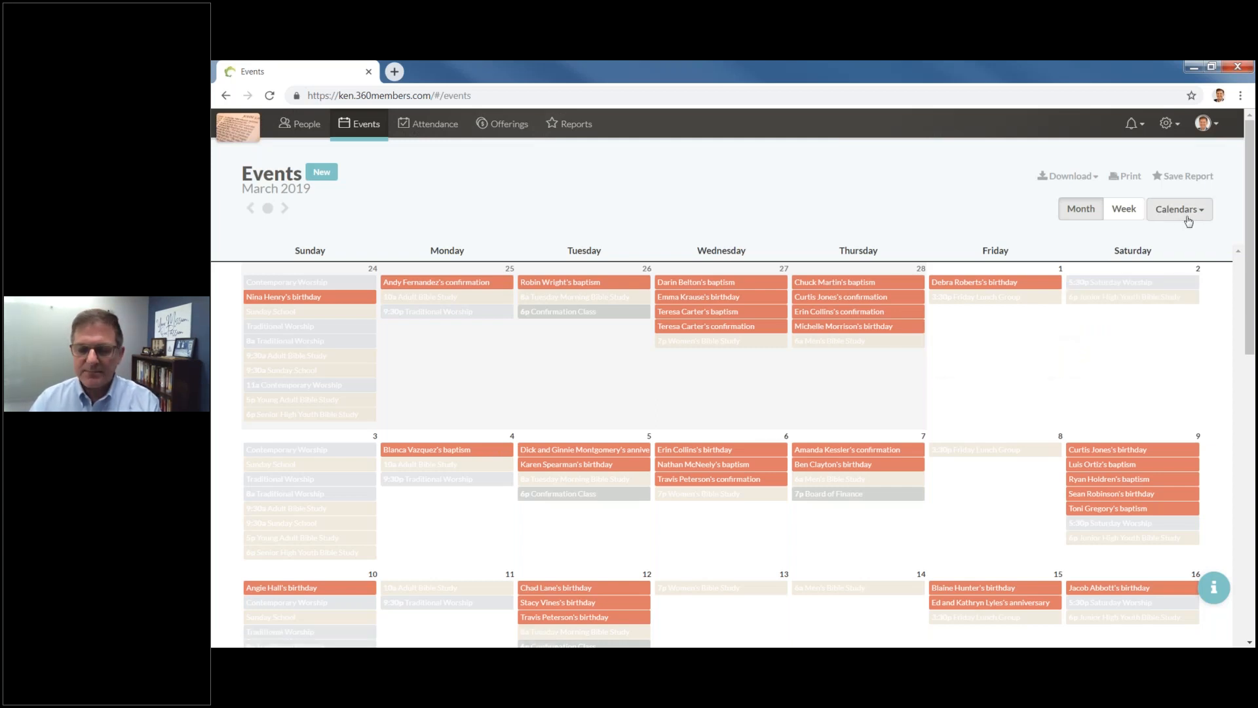
click(1187, 222)
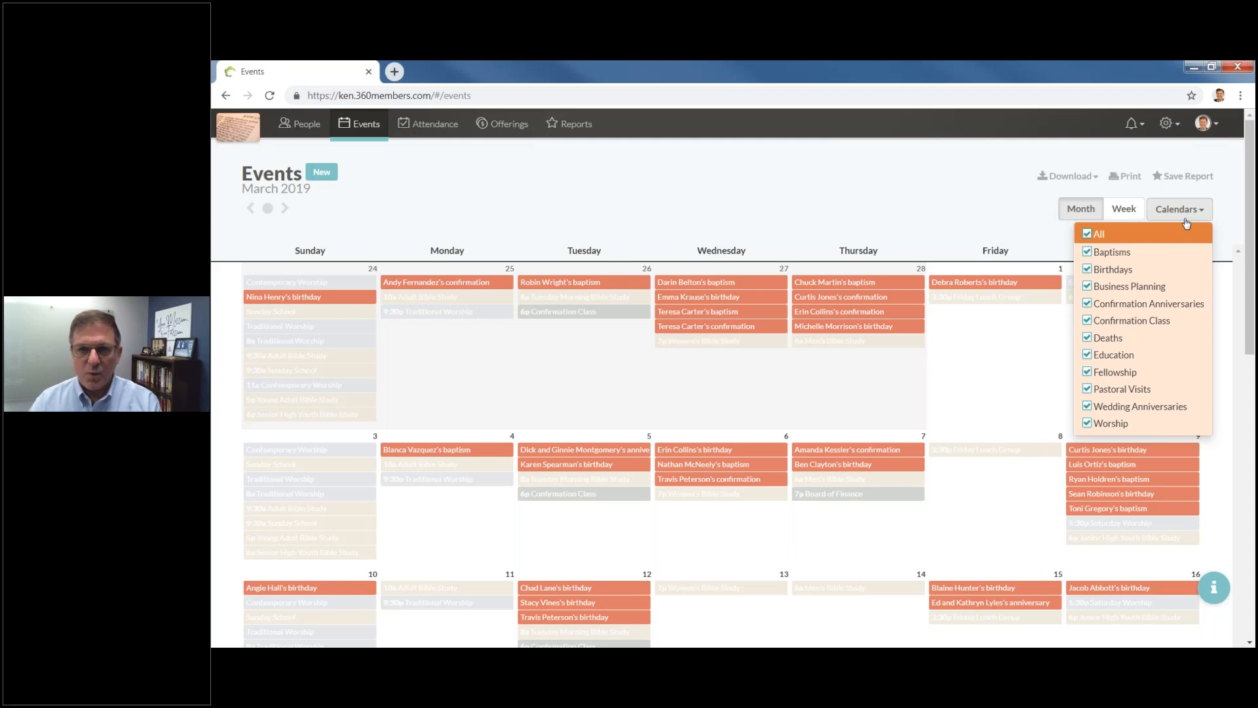
click(1087, 252)
click(1086, 270)
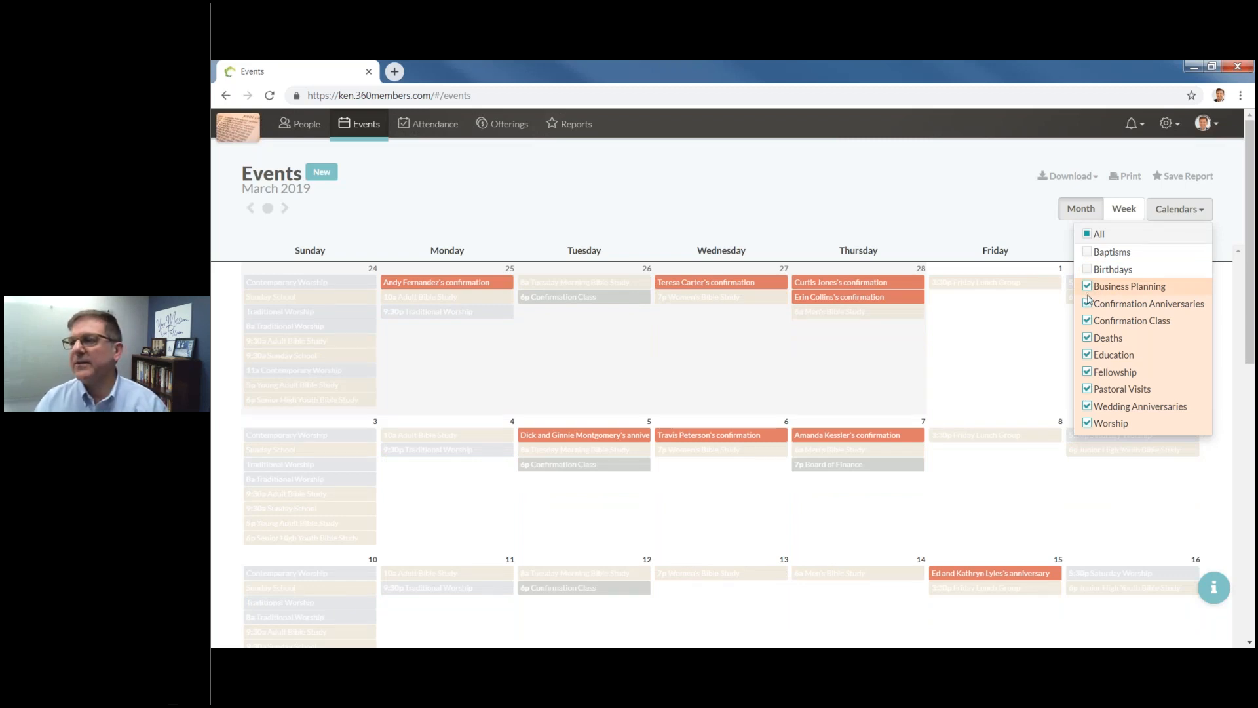
click(1087, 288)
click(1087, 304)
click(1086, 337)
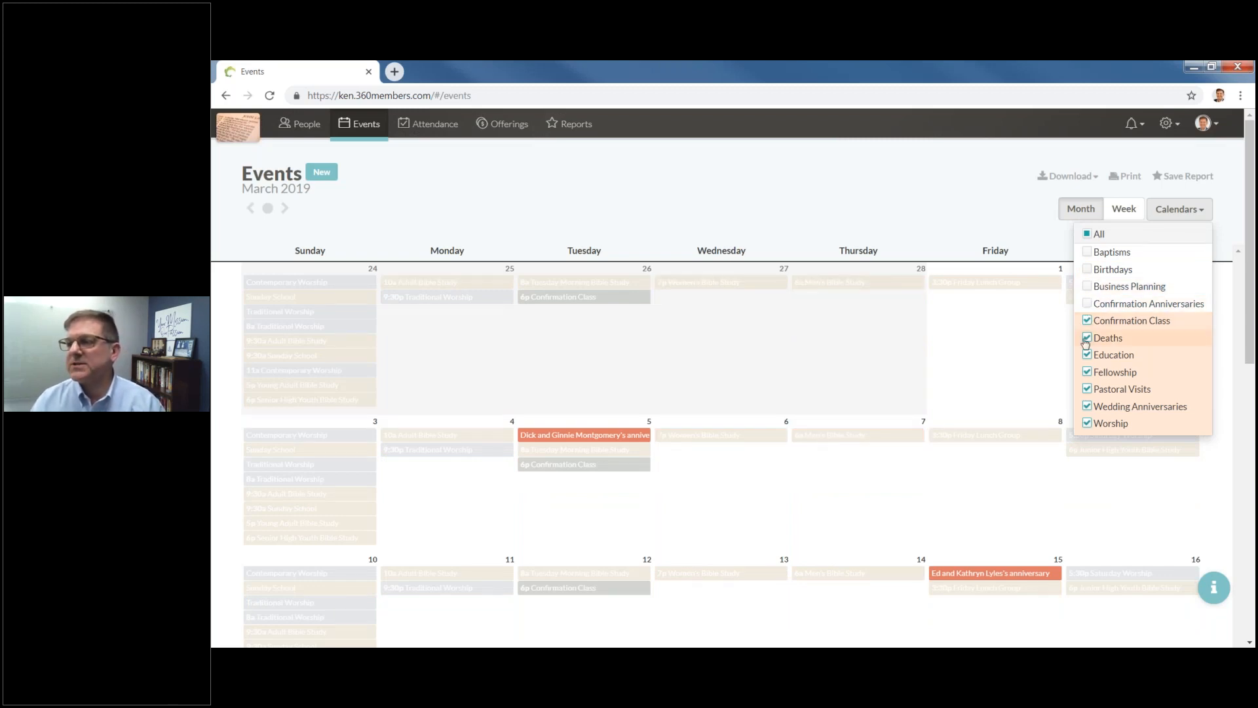
click(1087, 354)
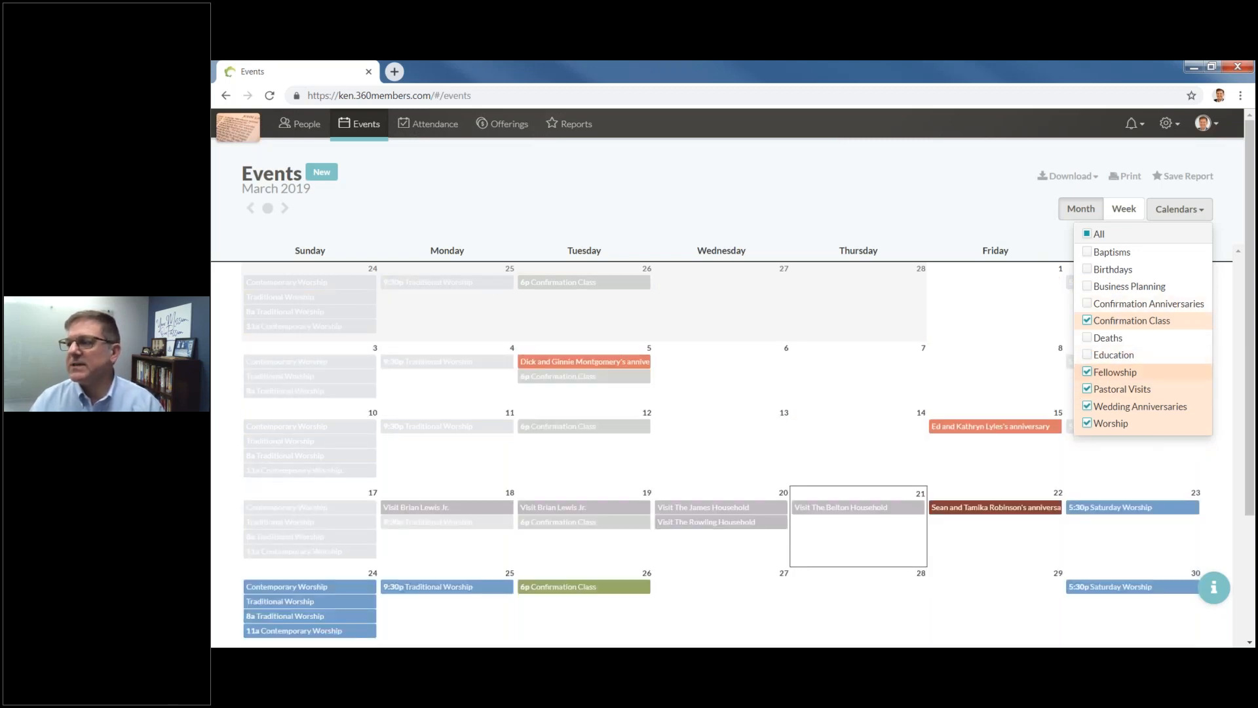
click(1086, 371)
click(1087, 389)
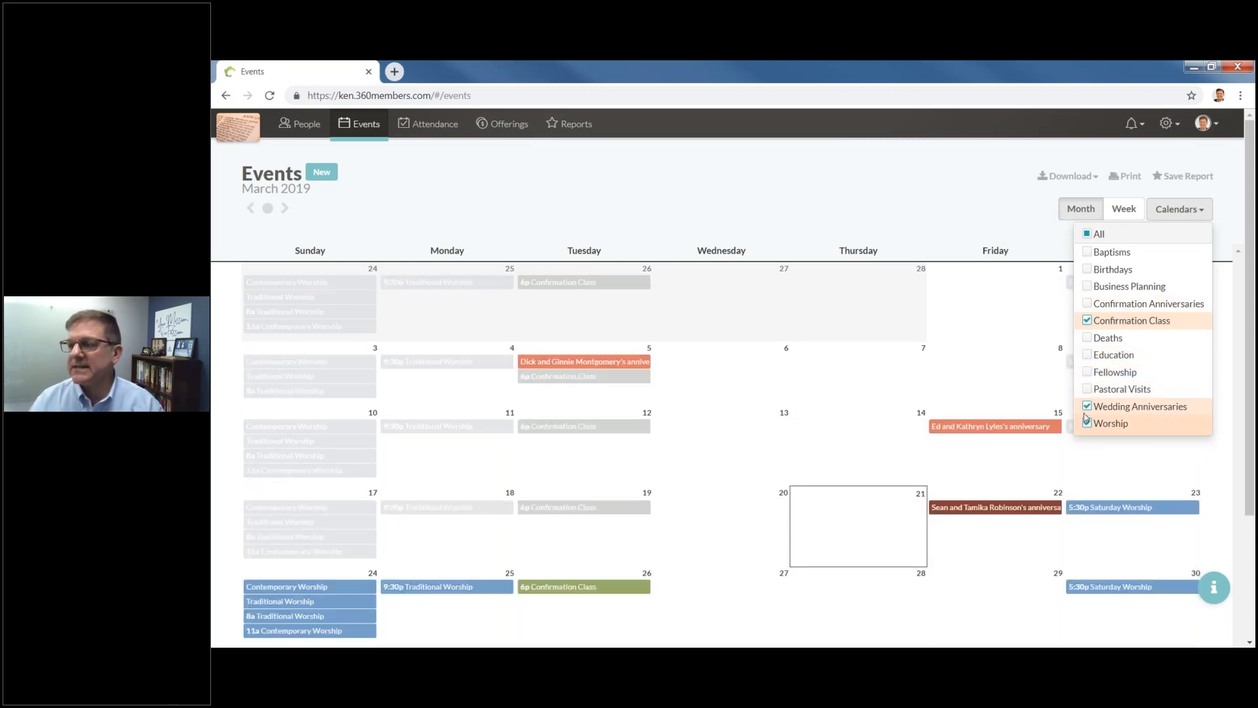
click(1087, 406)
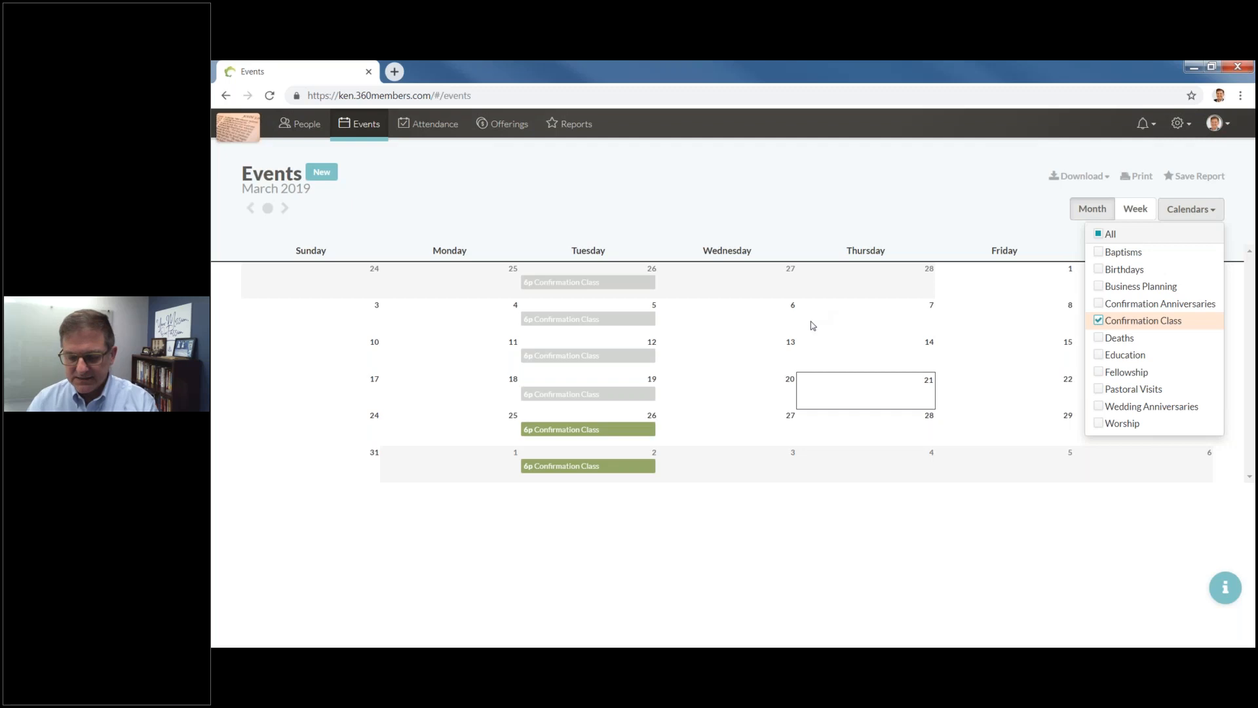
click(1096, 235)
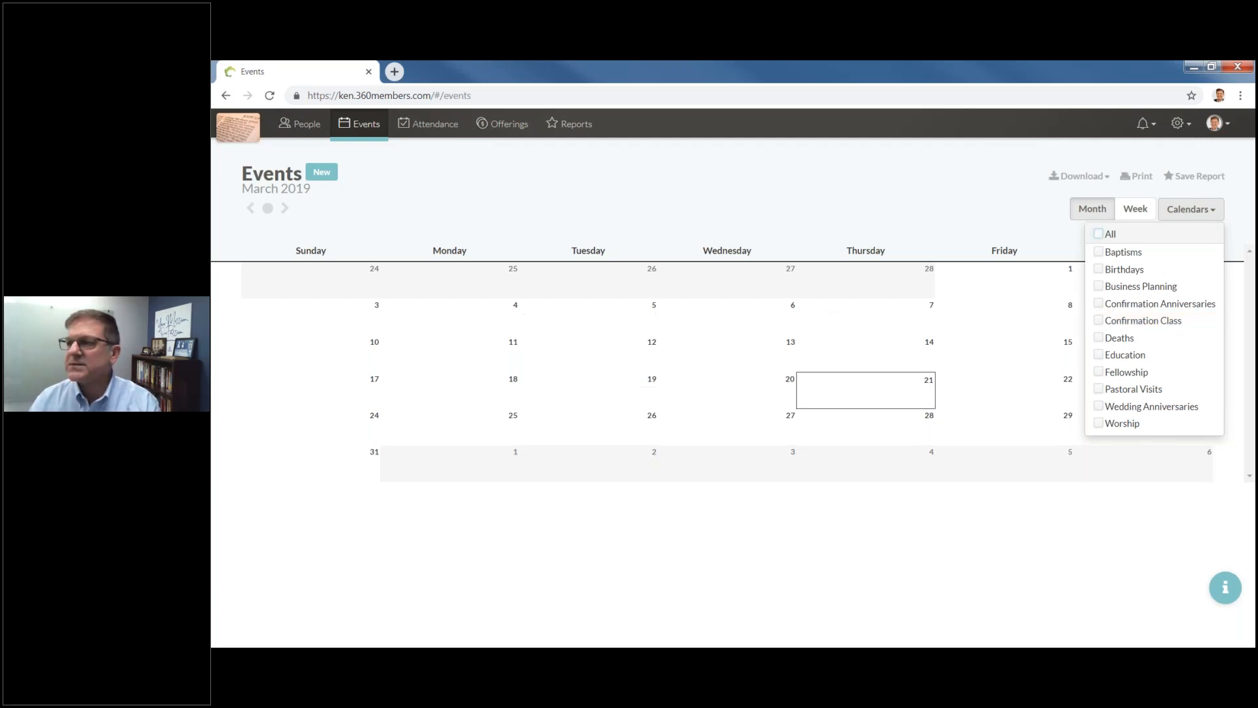
click(1098, 233)
click(863, 182)
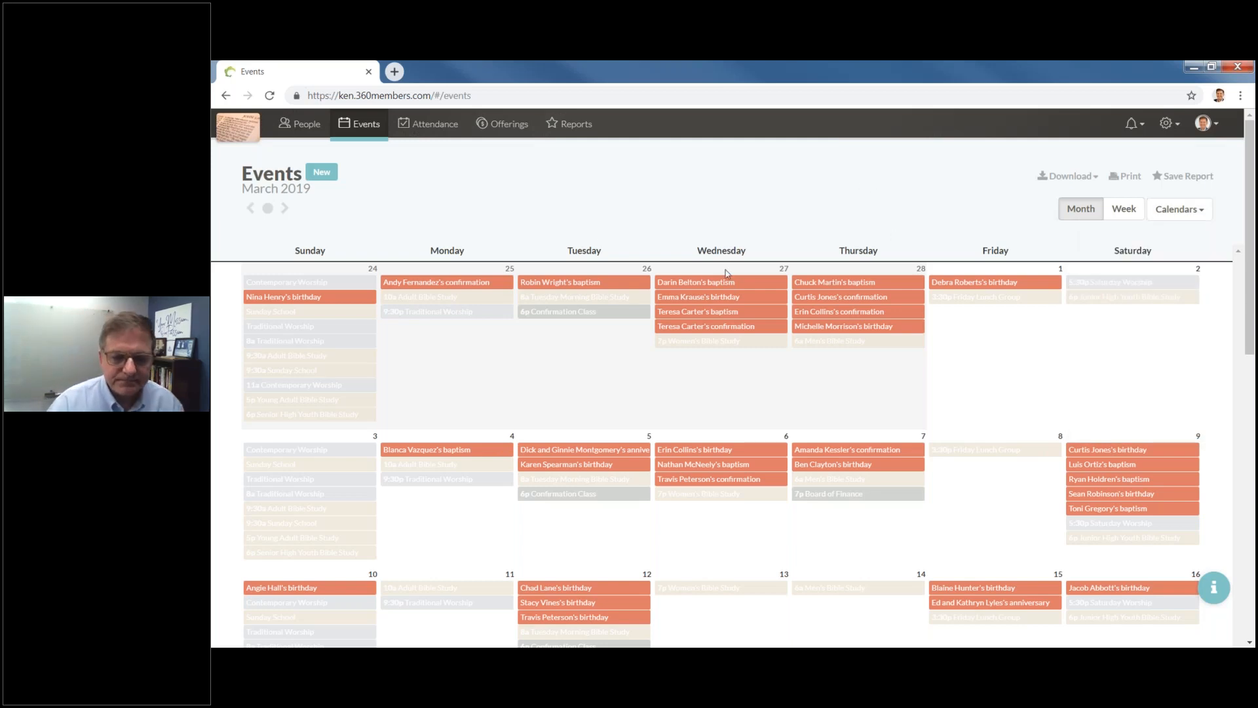
scroll(574, 160, down, 1)
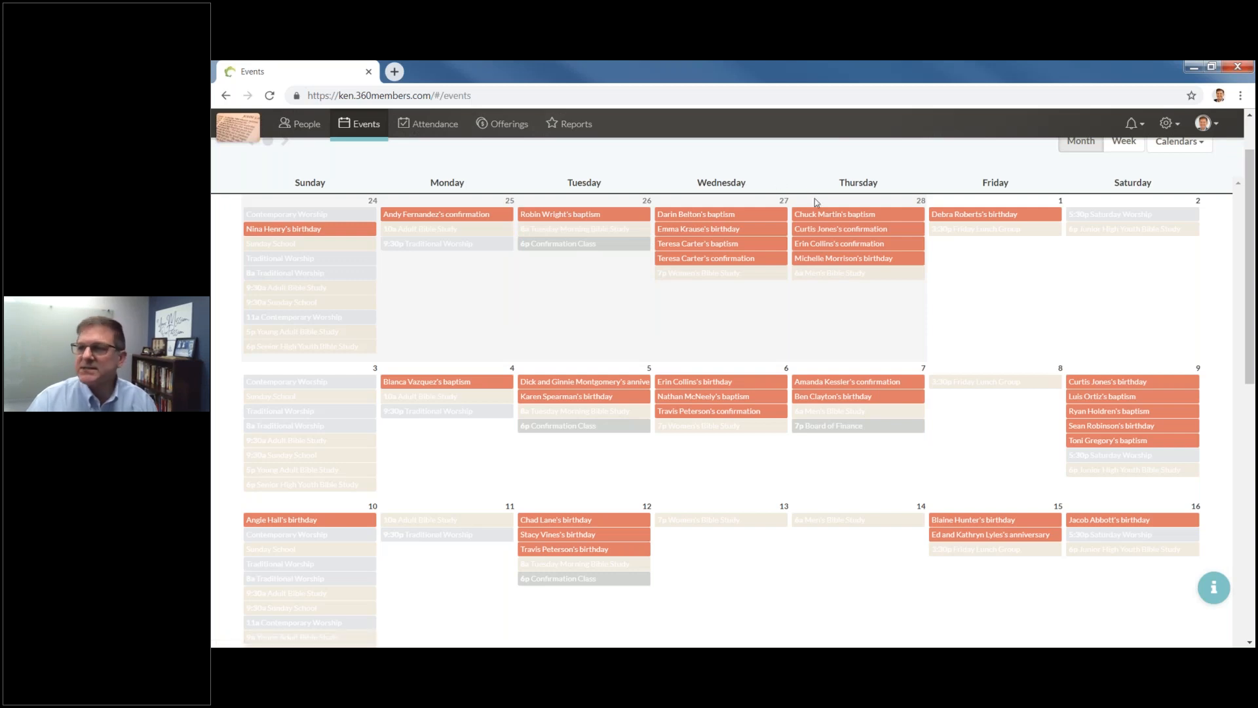
scroll(321, 159, up, 1)
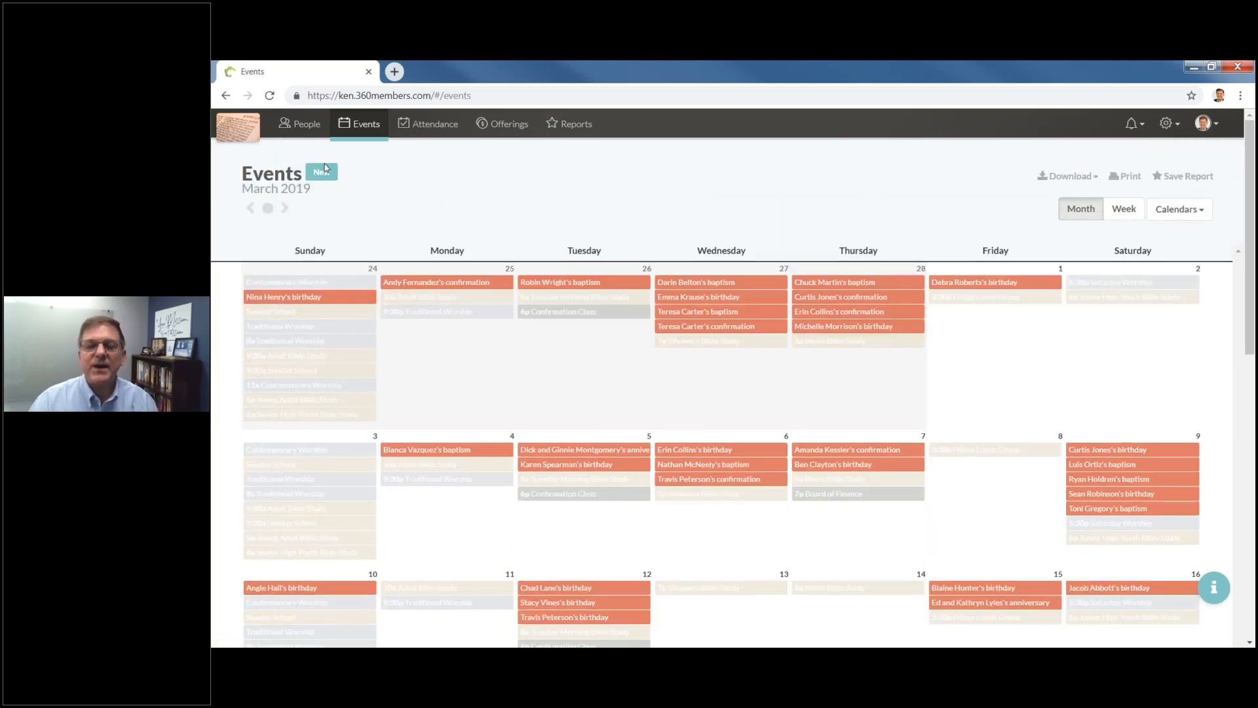
click(323, 173)
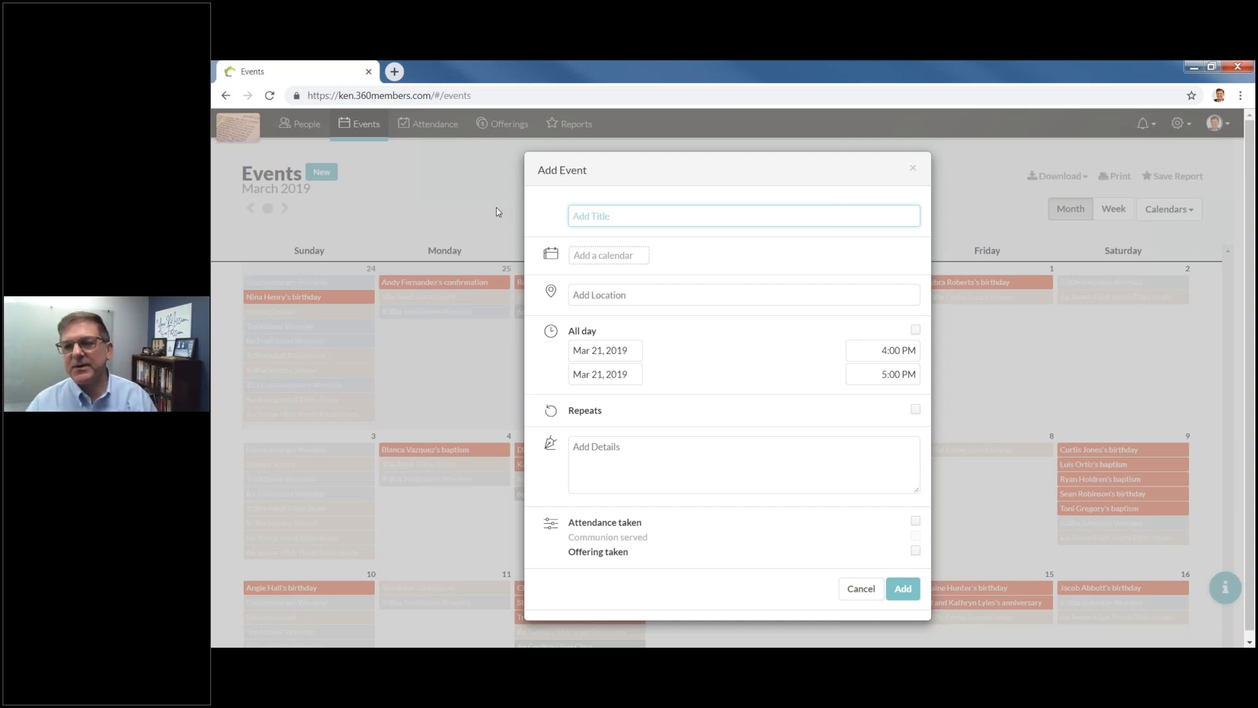
click(632, 257)
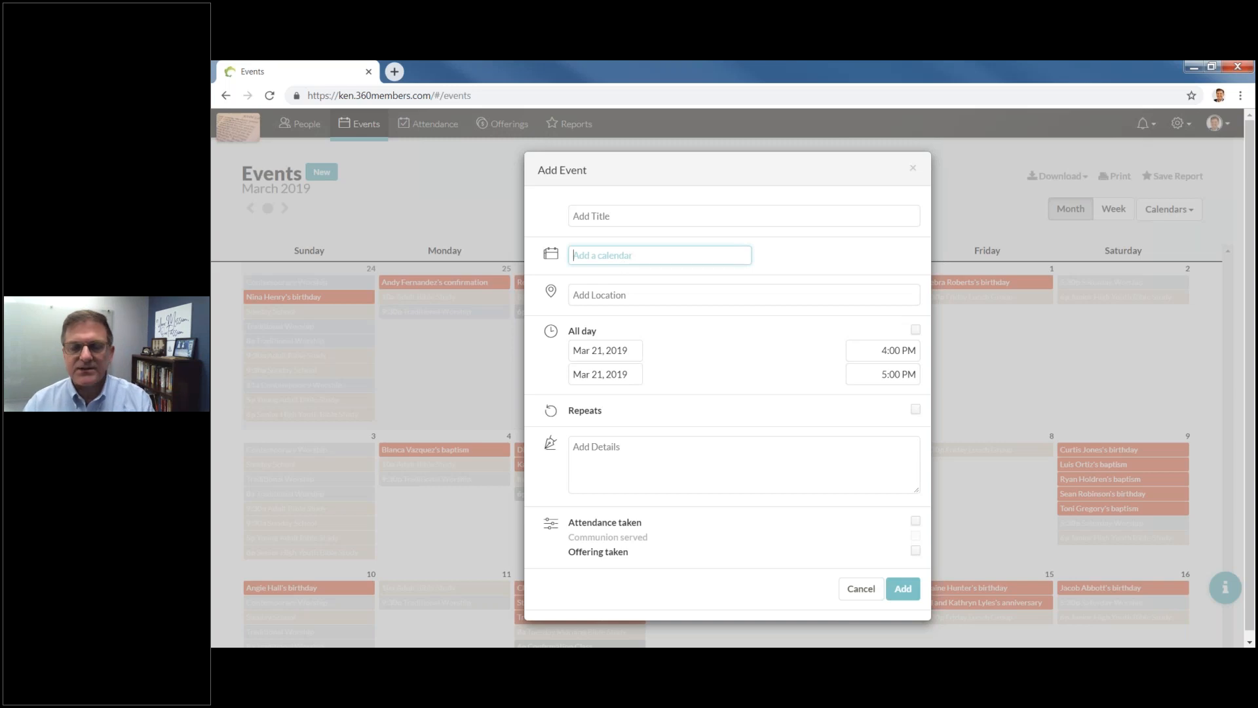
click(619, 297)
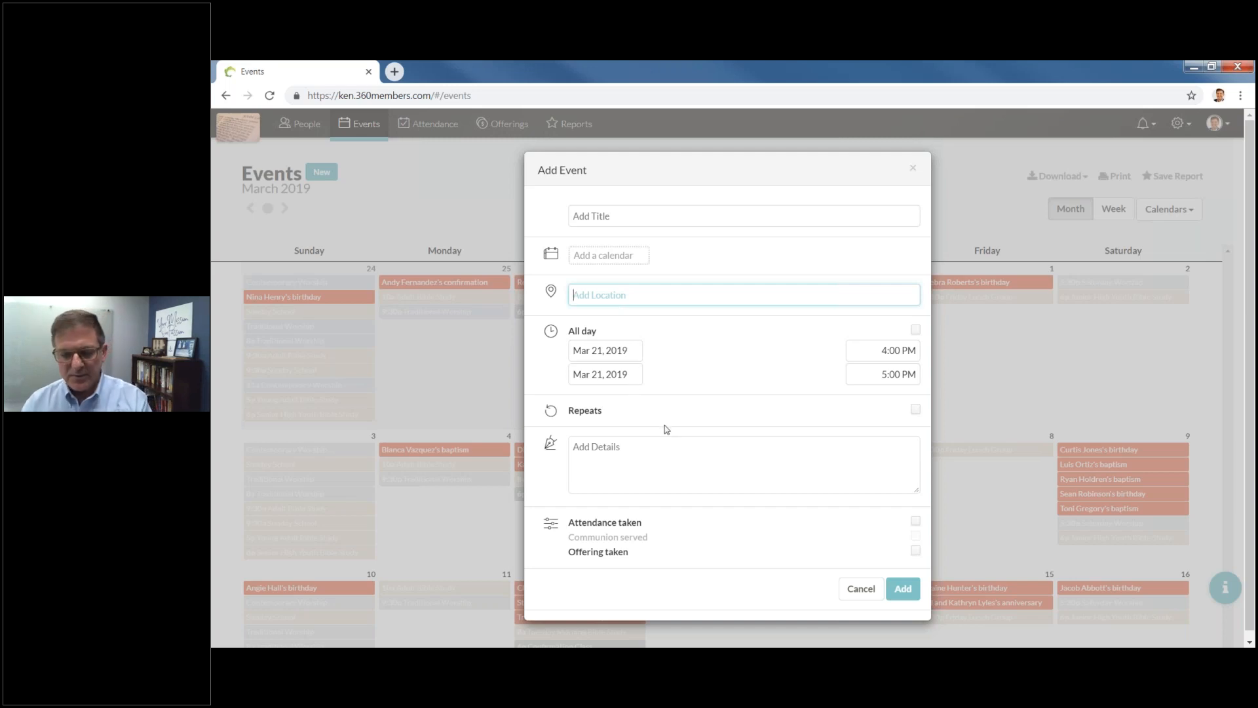
click(913, 171)
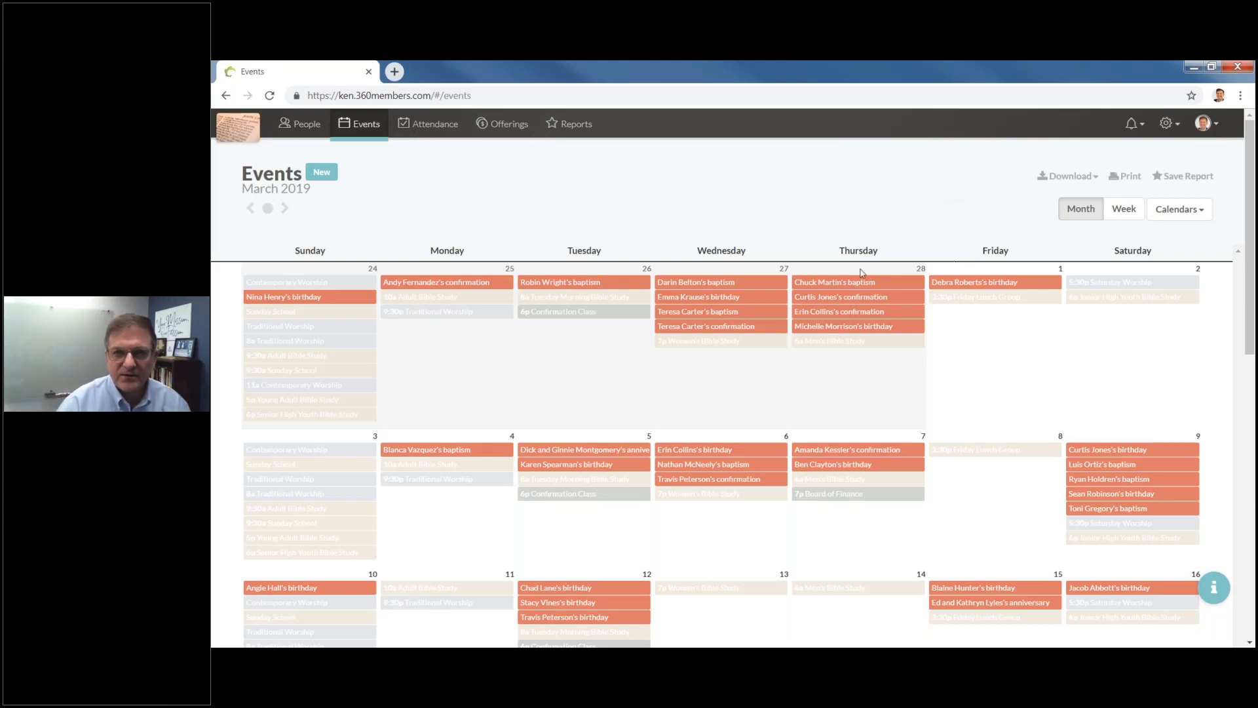
Preview the baptism event on the 27th, then open and dismiss the new event form.
click(754, 282)
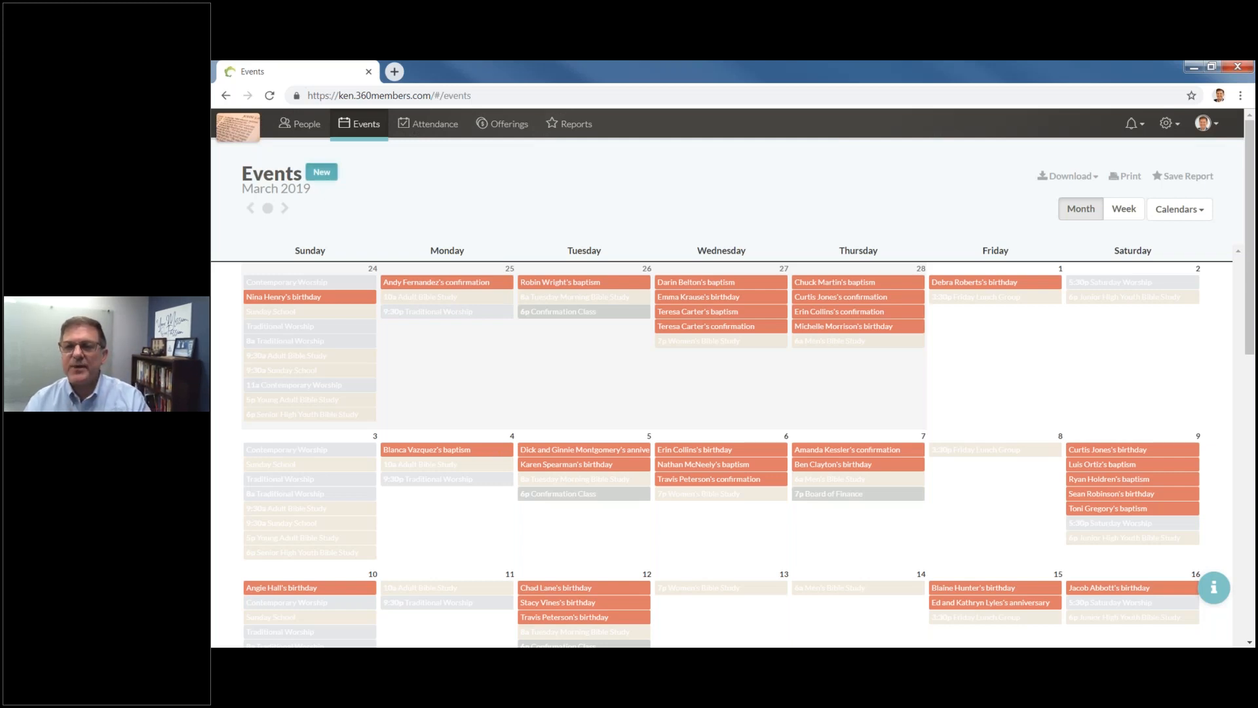
click(321, 172)
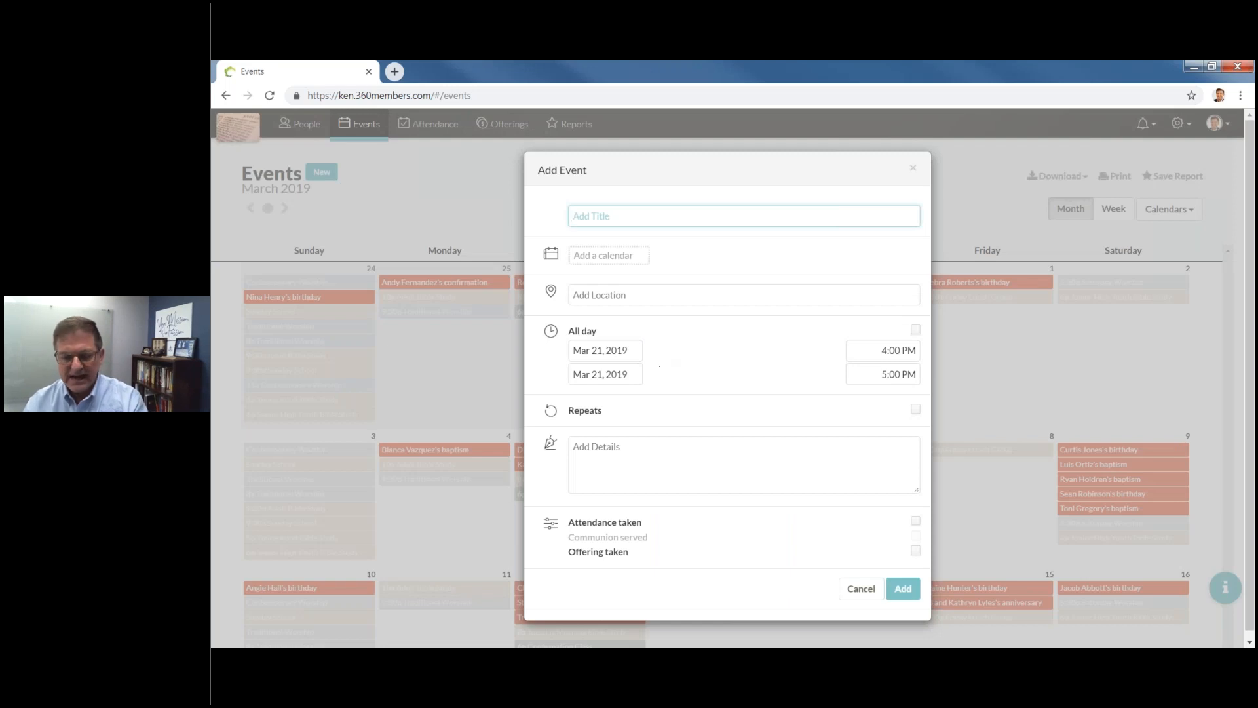
click(442, 202)
click(442, 202)
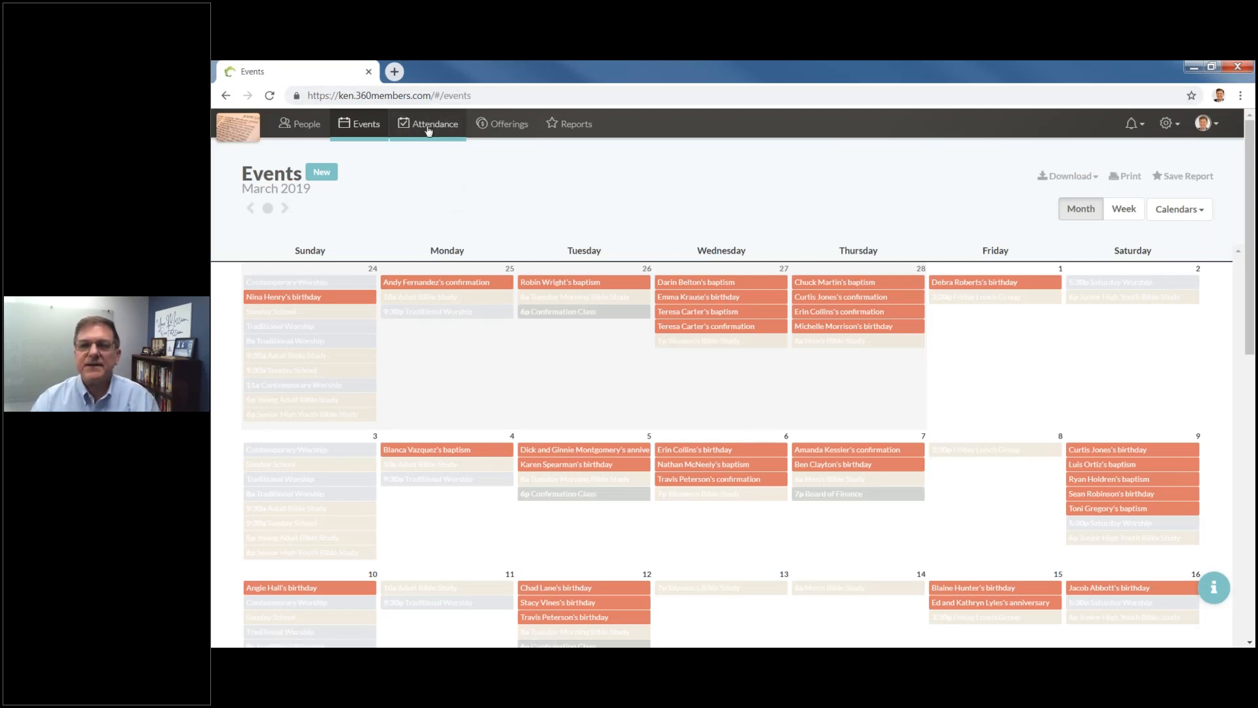
click(429, 131)
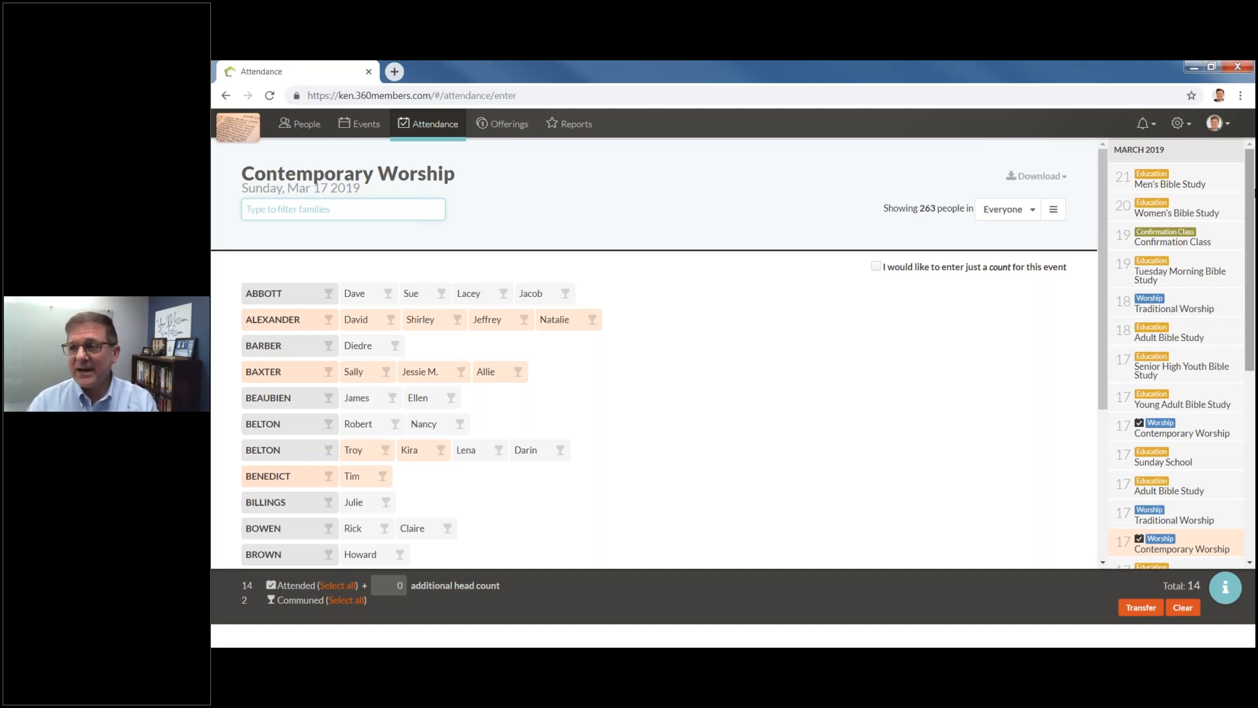
drag(1254, 198, 1254, 303)
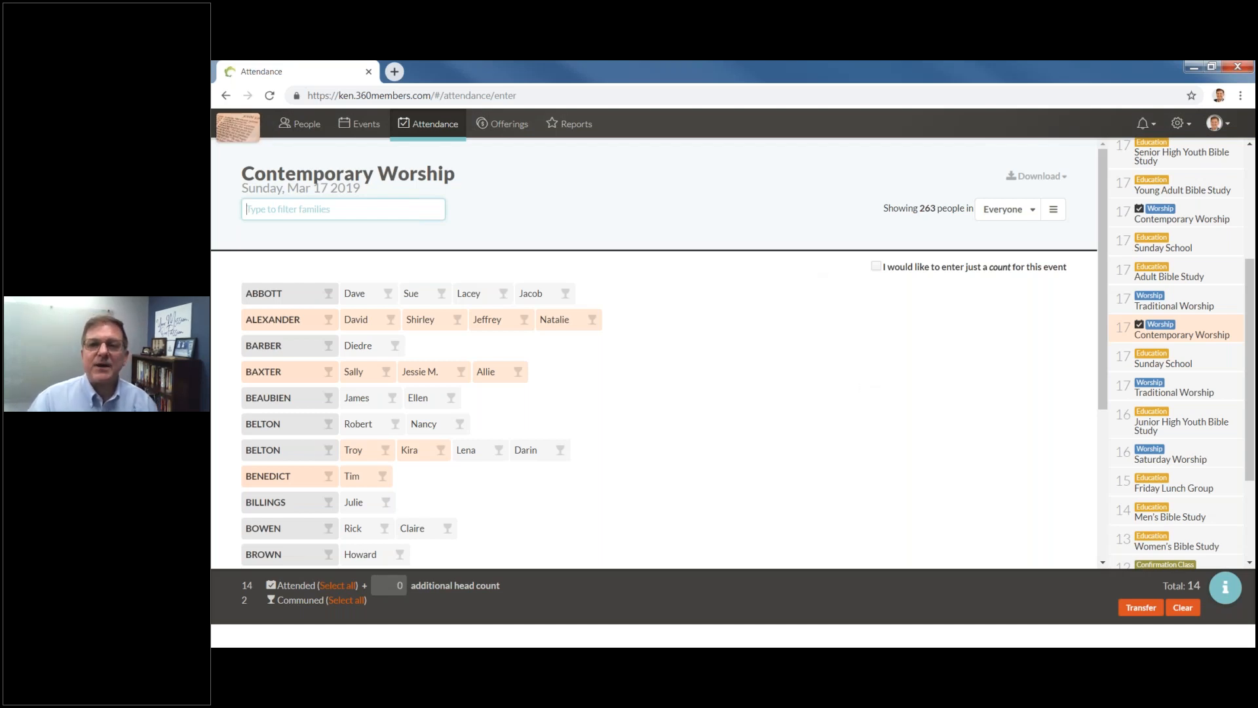
click(358, 125)
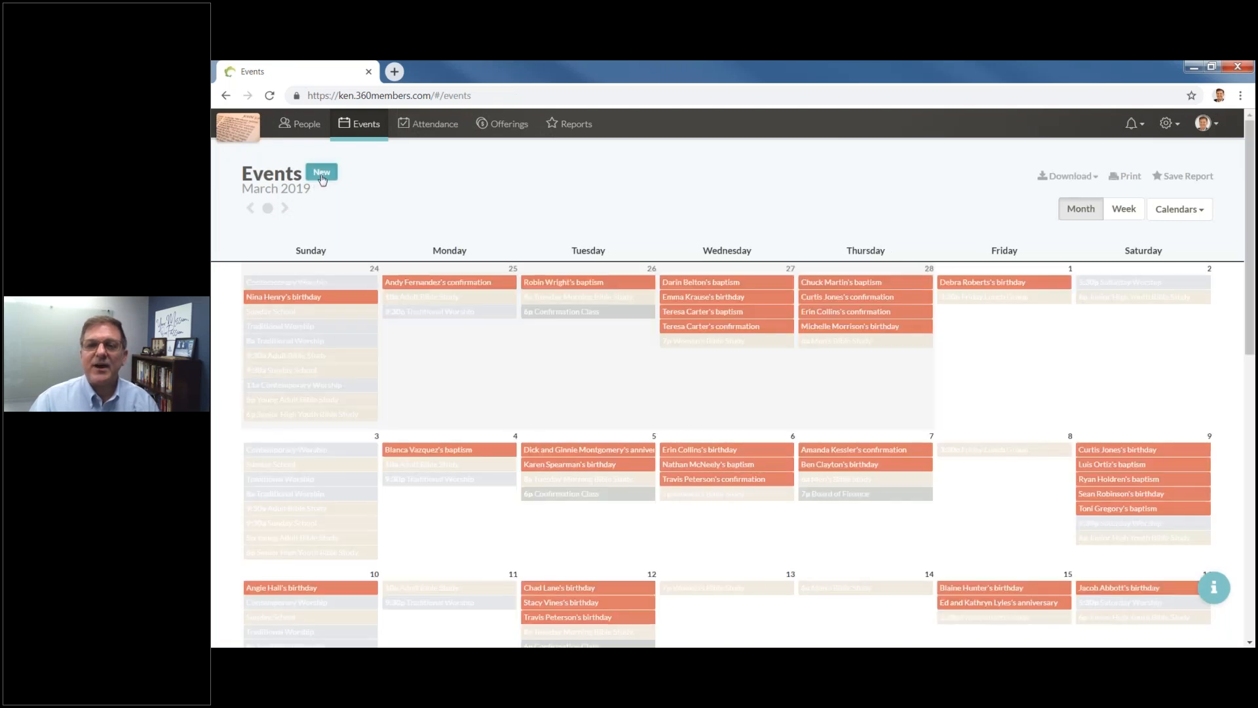
Tick Attendance taken and Communion served on a new event, cancel it, and open Attendance.
click(322, 173)
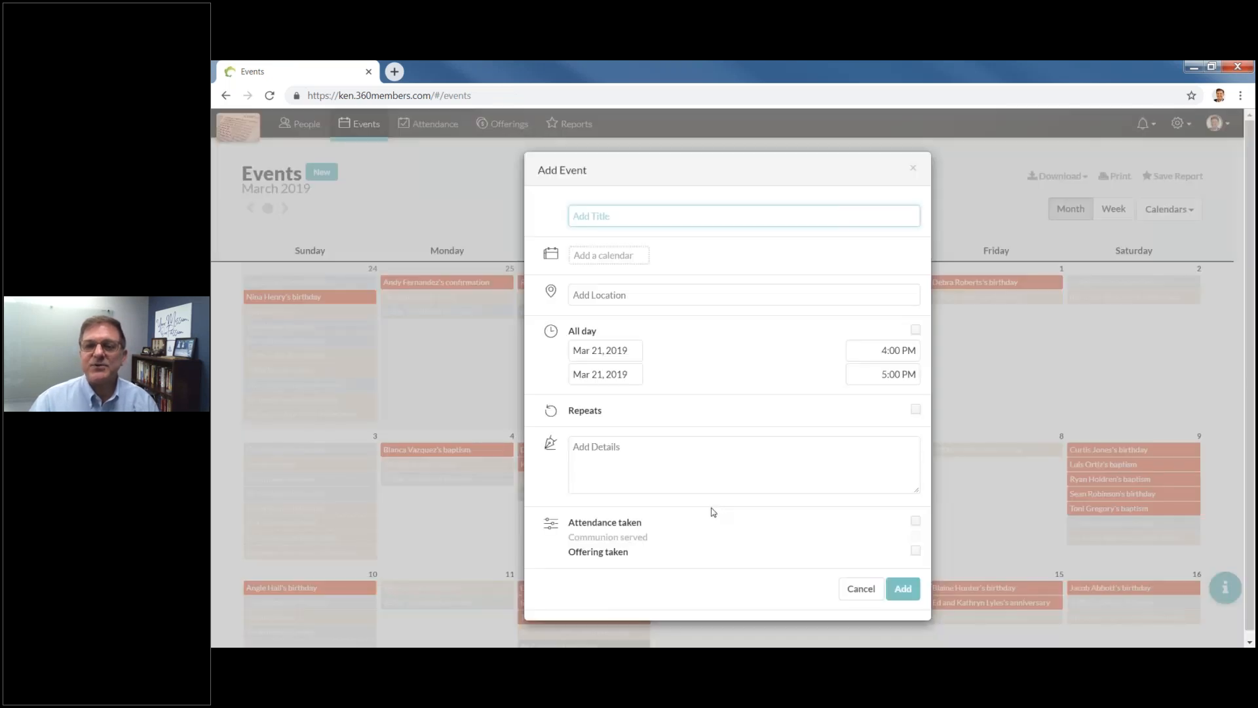
click(915, 514)
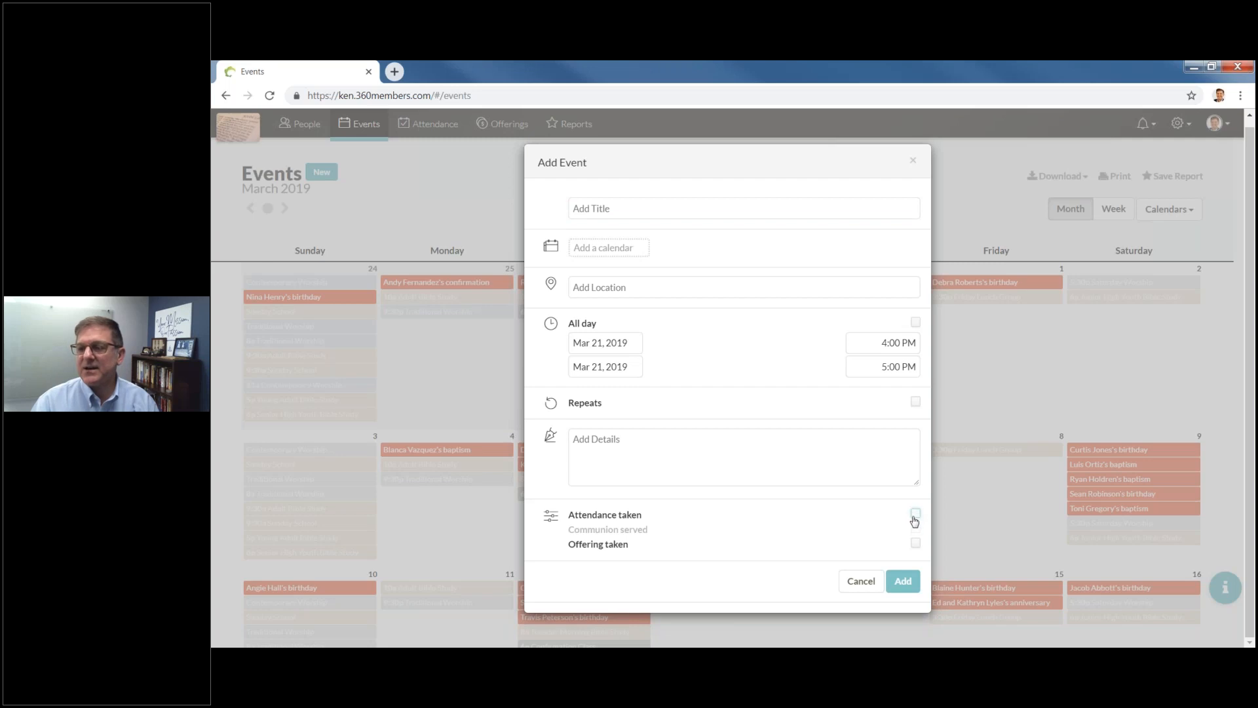
click(914, 517)
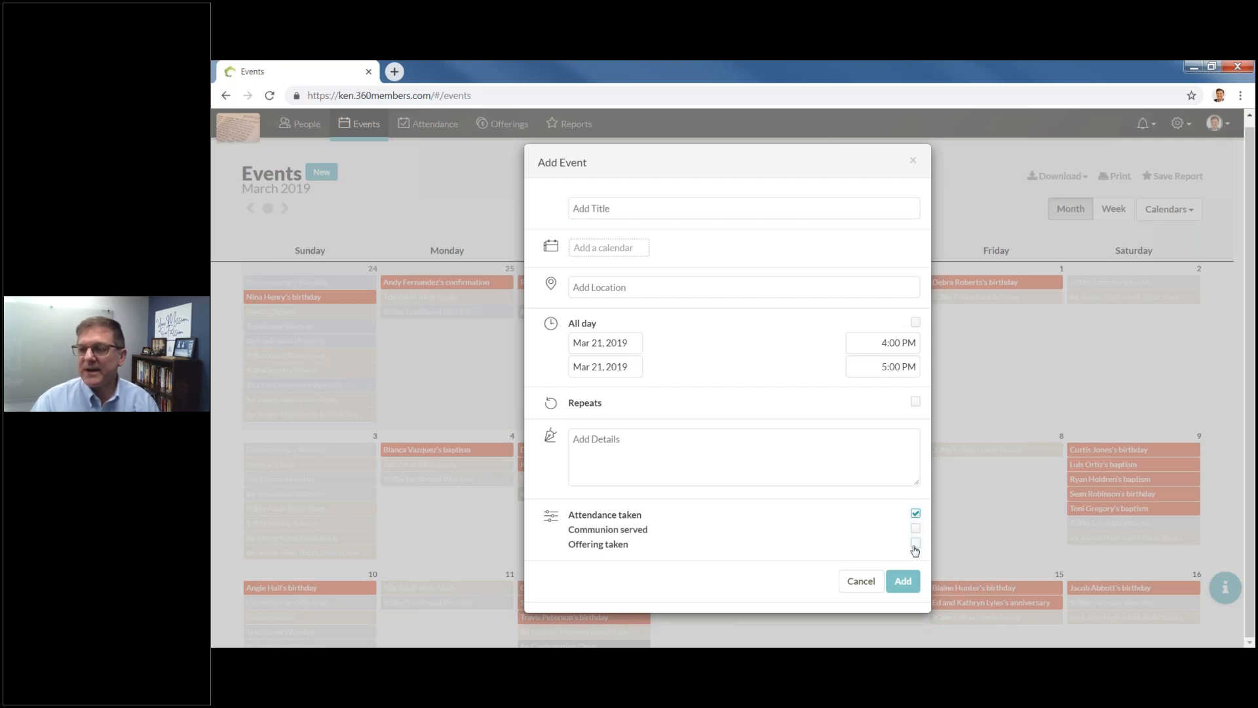
click(916, 528)
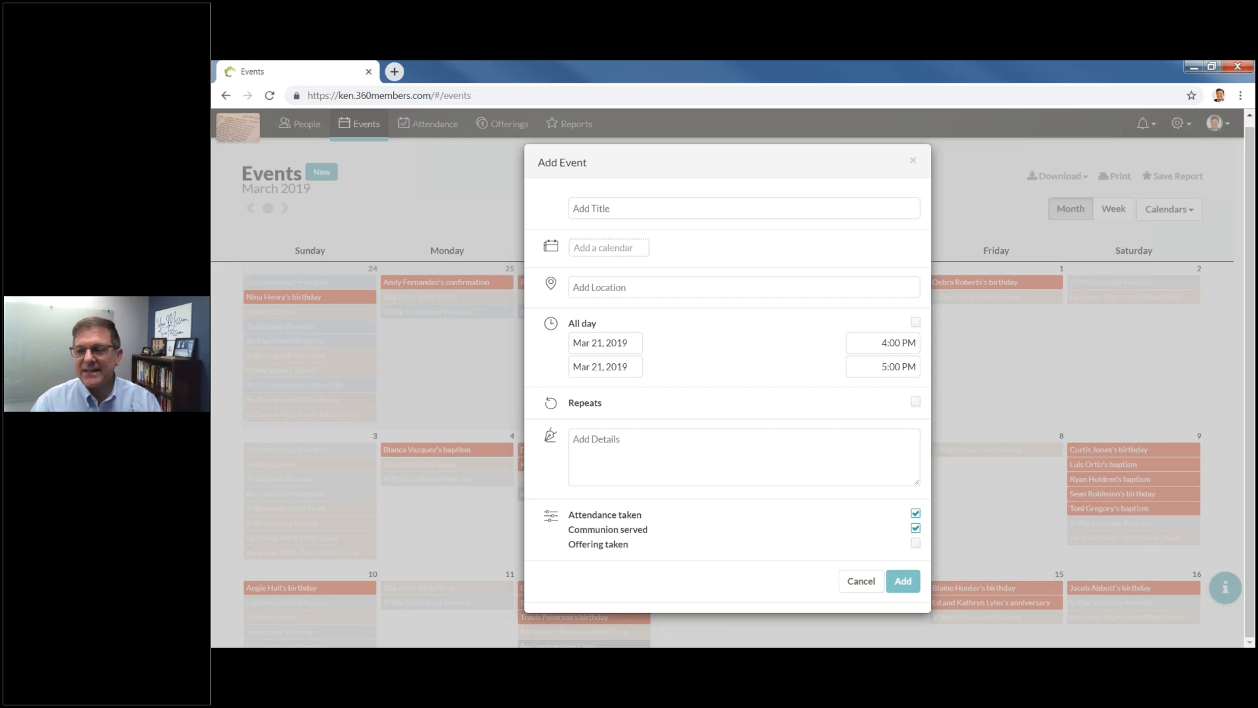
click(856, 581)
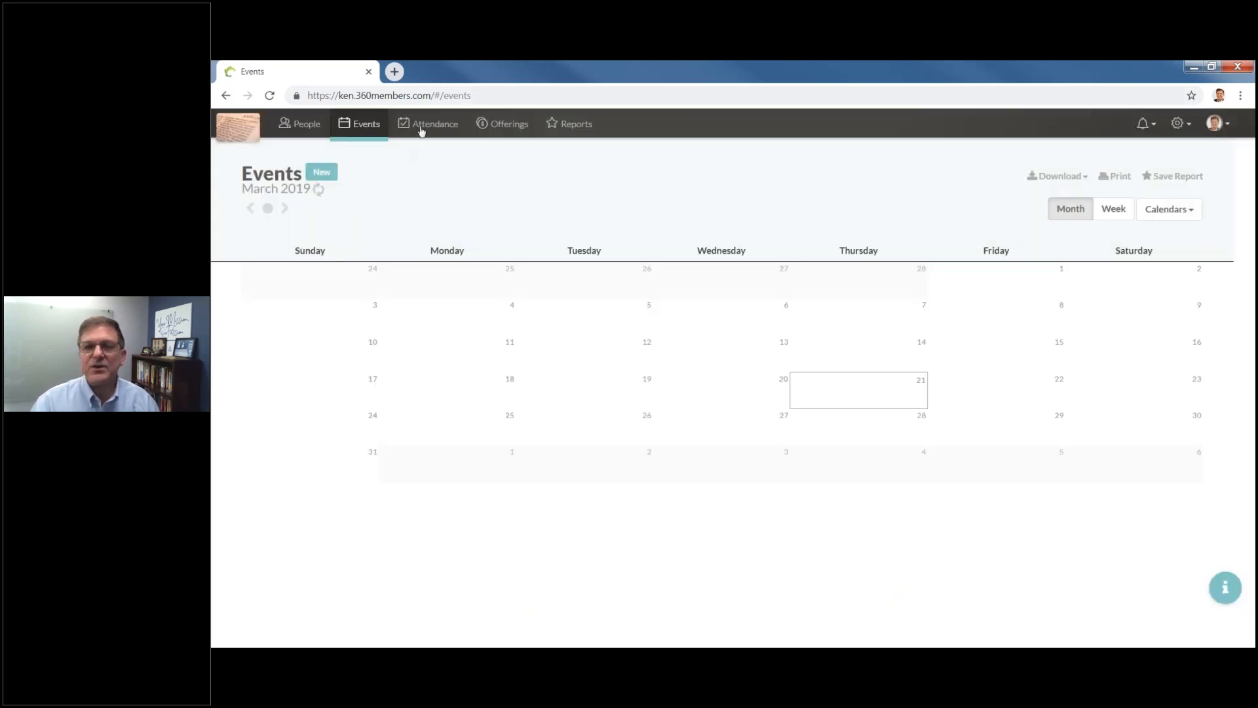
click(423, 131)
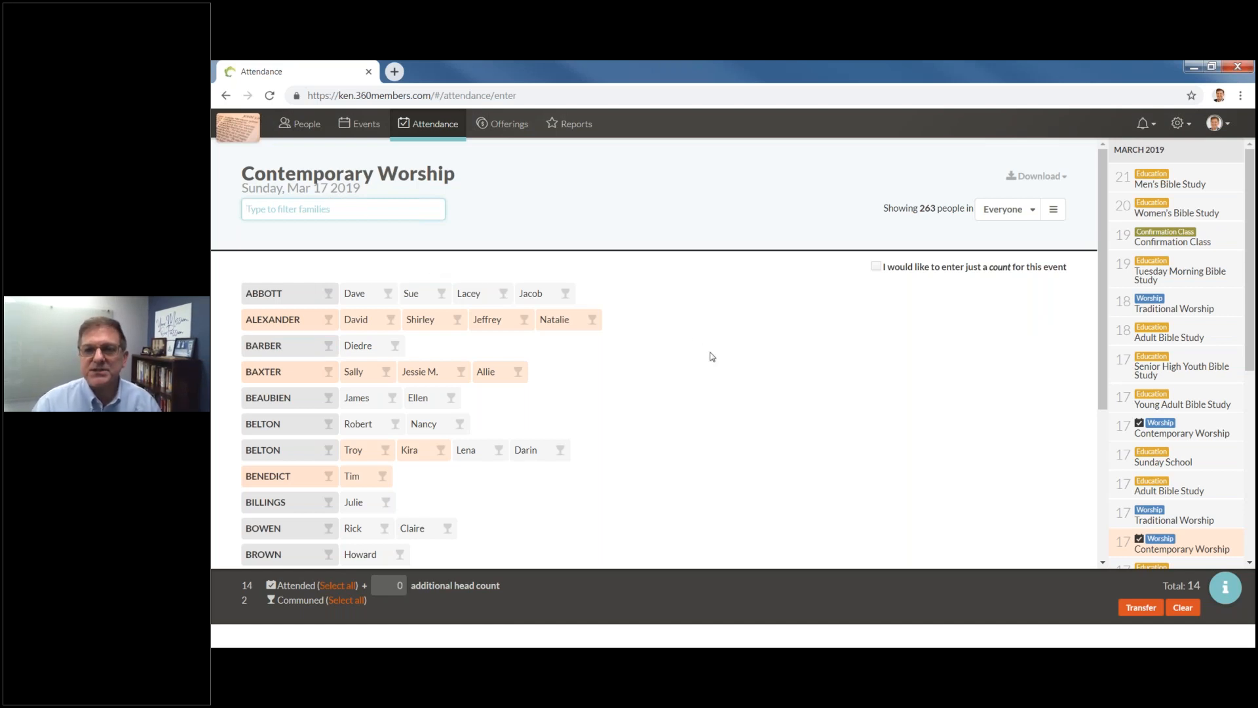
Mark the families in rows three, six and seven attended, recording communion for row seven's first two members.
scroll(715, 367, down, 1)
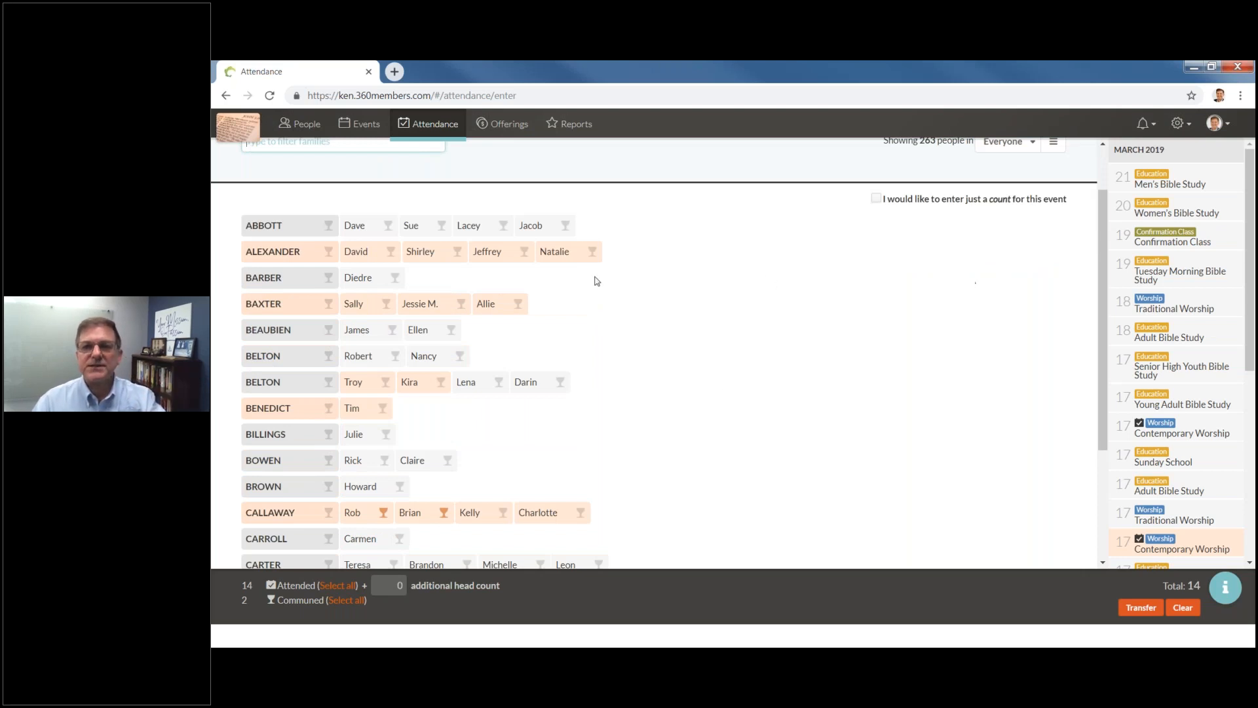
click(283, 278)
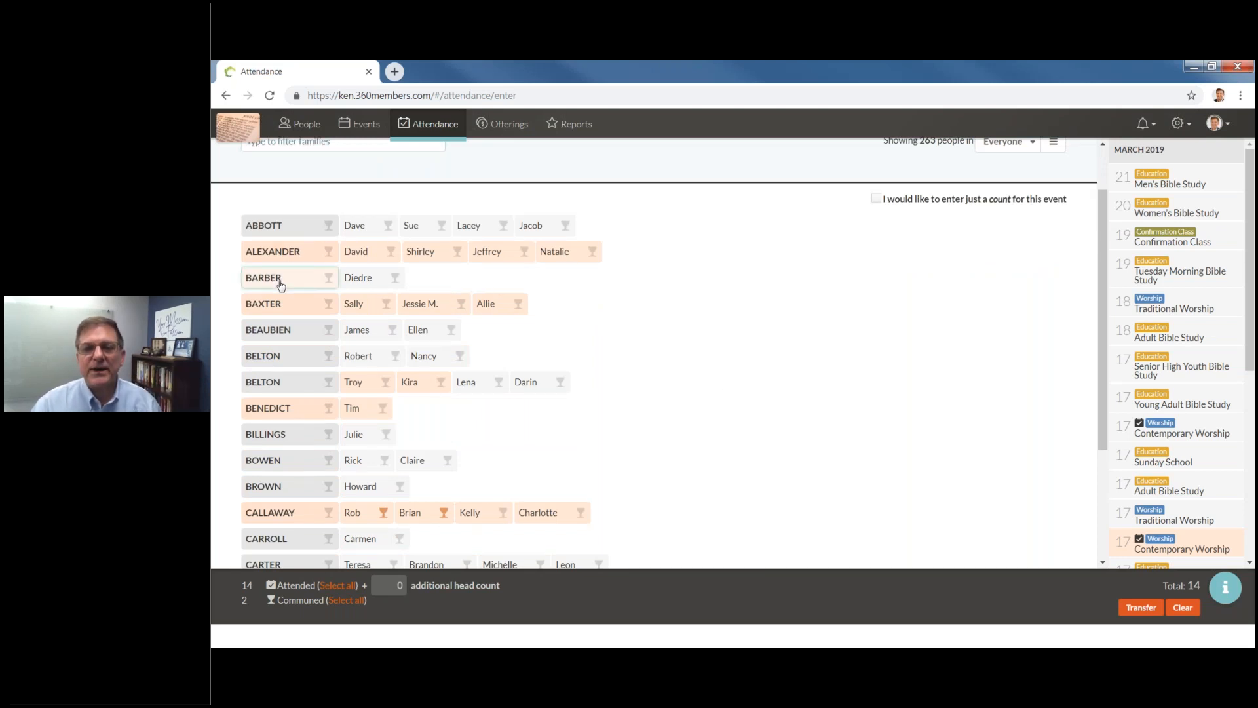
click(293, 362)
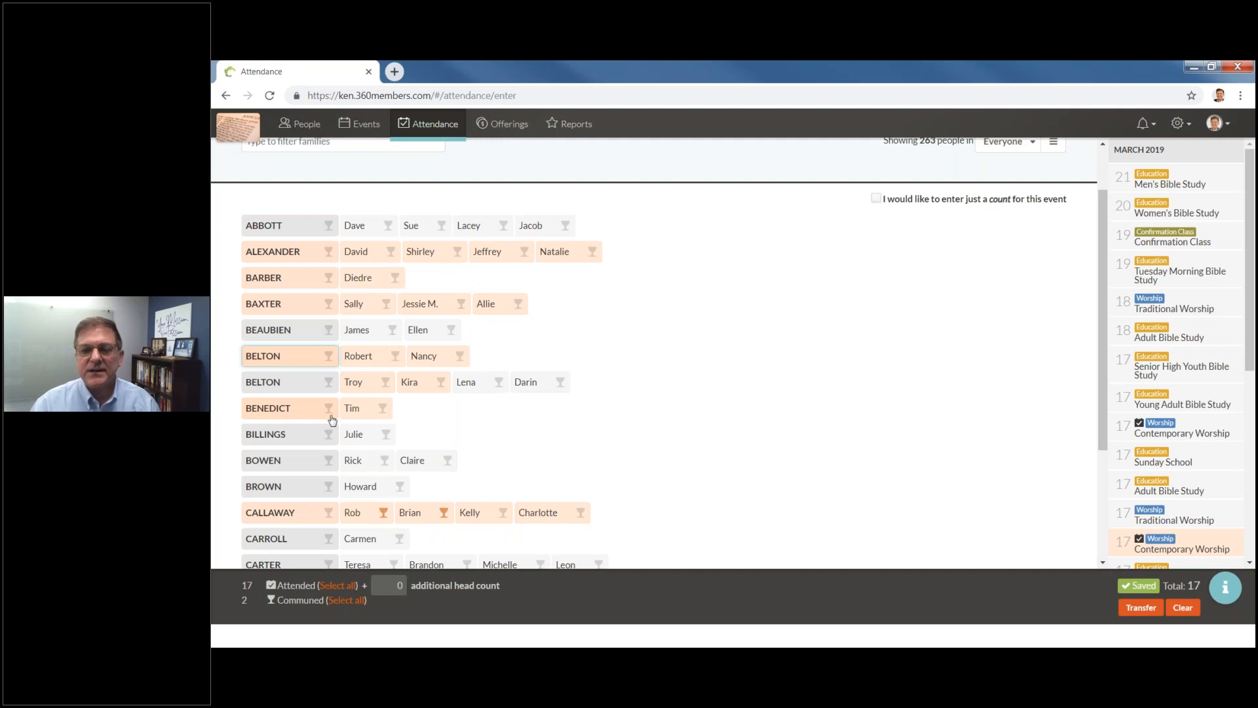
click(280, 392)
click(387, 386)
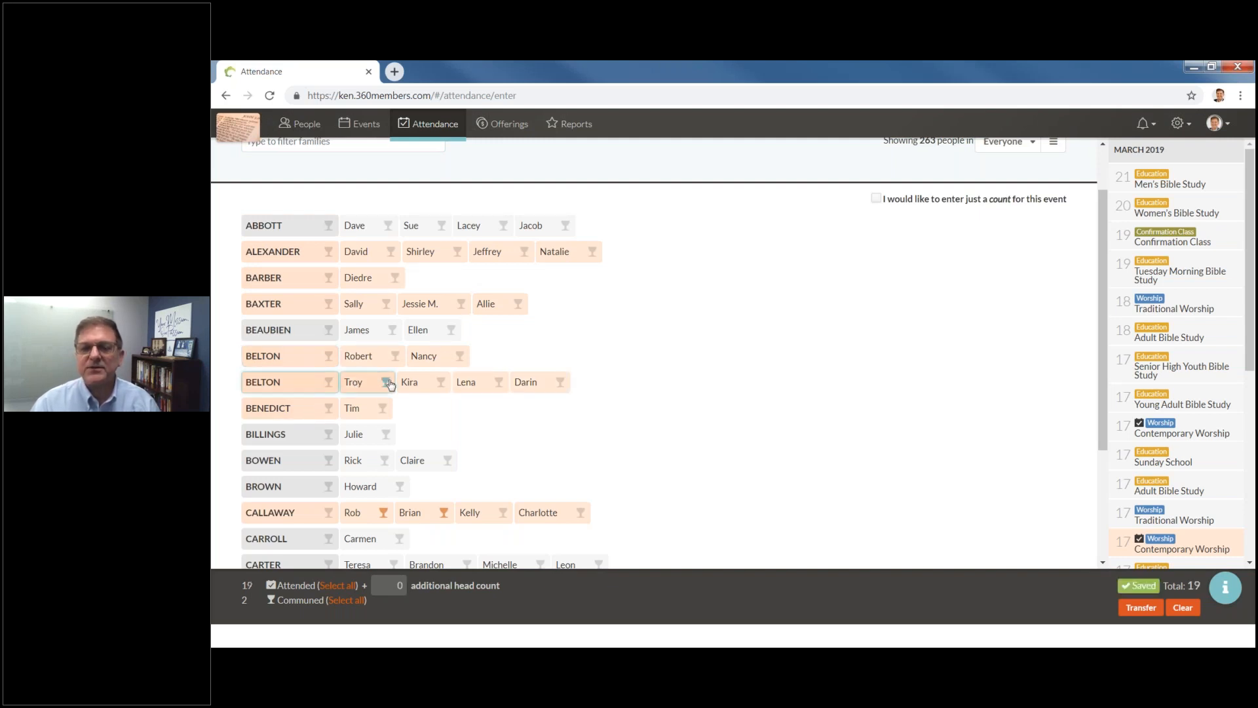
click(444, 390)
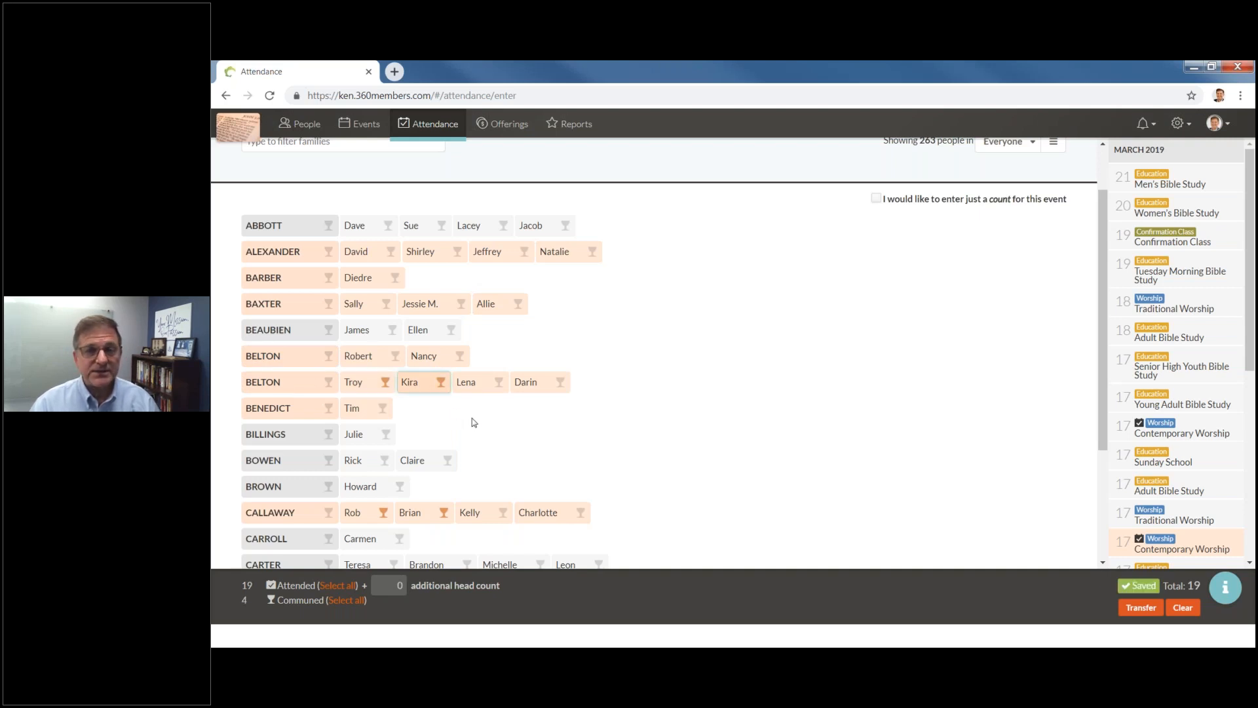
click(395, 356)
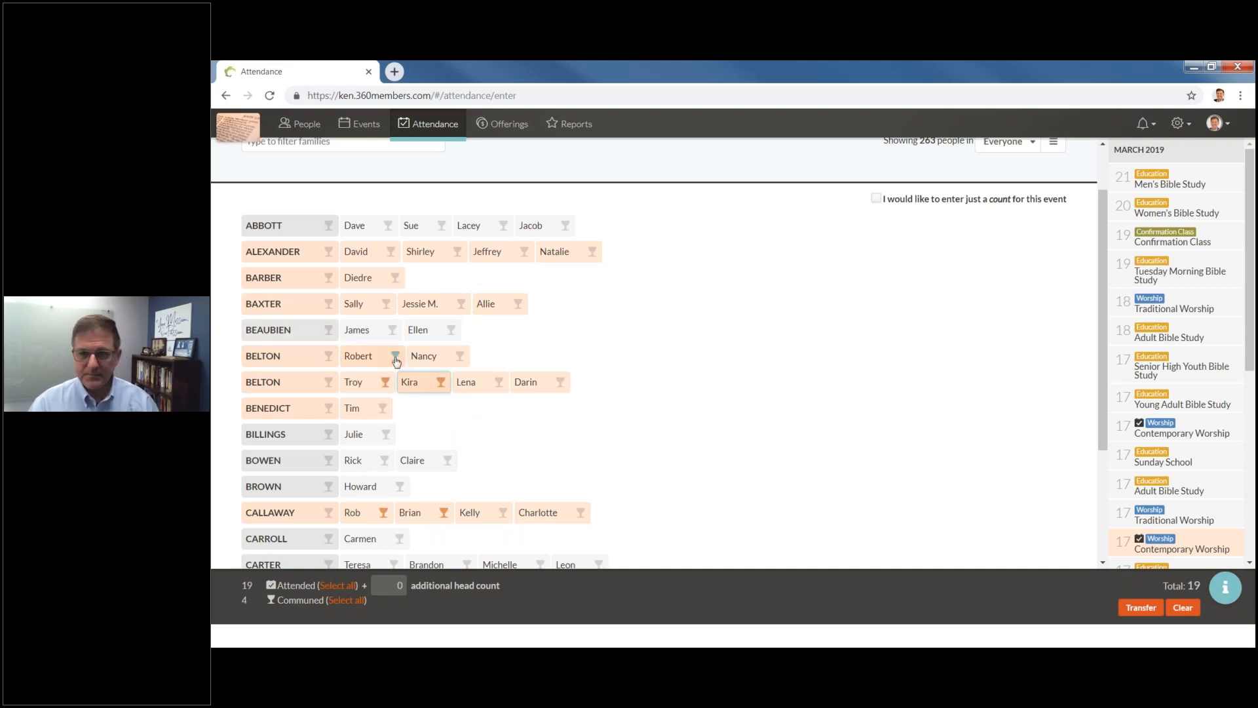
click(458, 357)
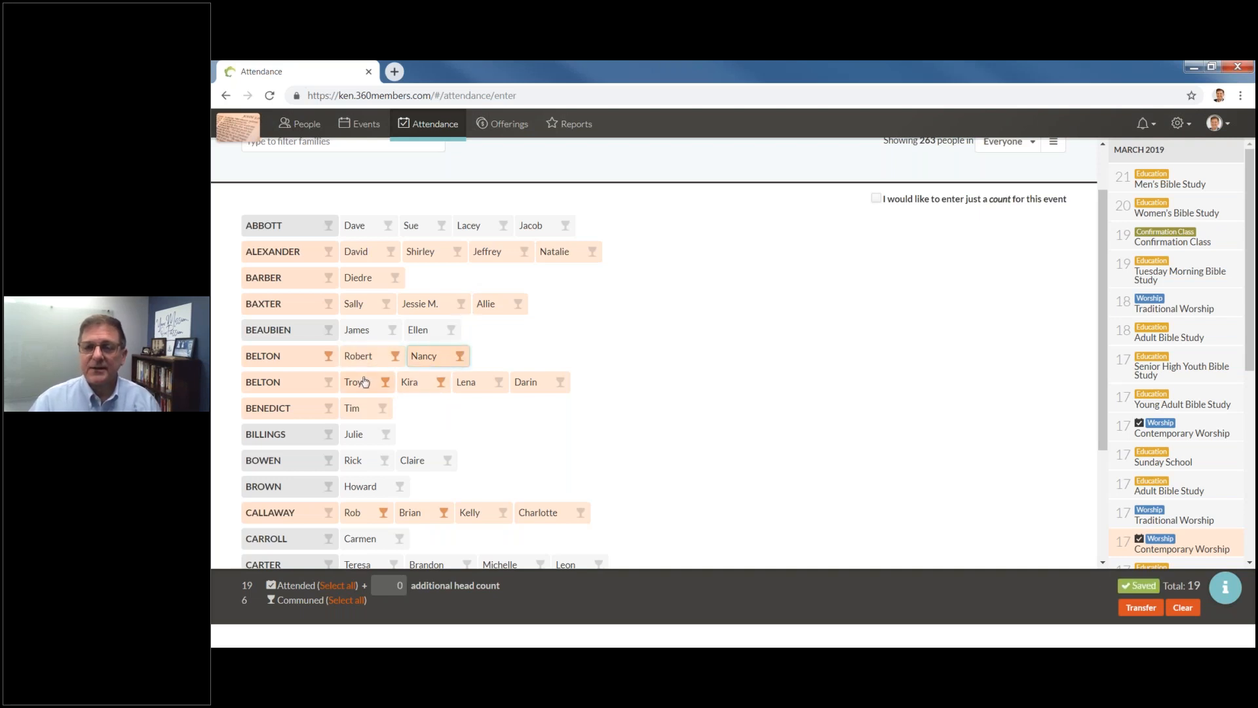
click(329, 357)
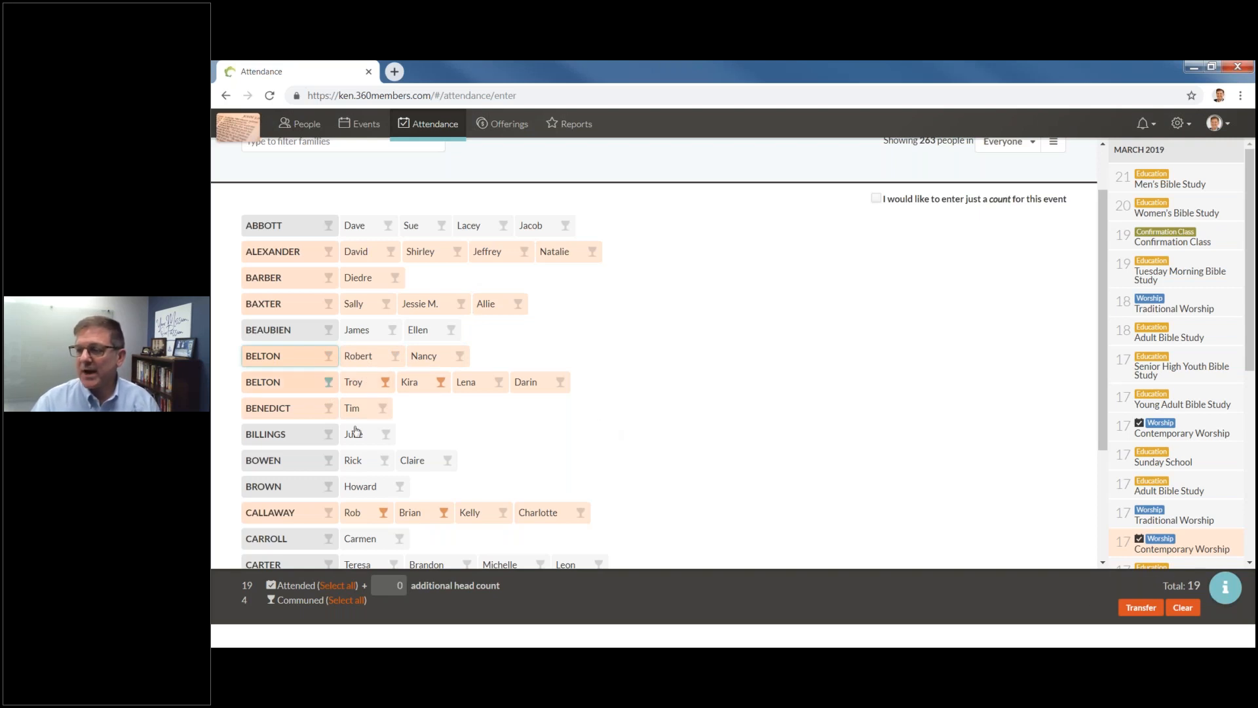
Mark the families in rows eleven, fourteen, sixteen and nineteen attended, plus row fifteen's second member.
scroll(353, 432, down, 2)
click(278, 350)
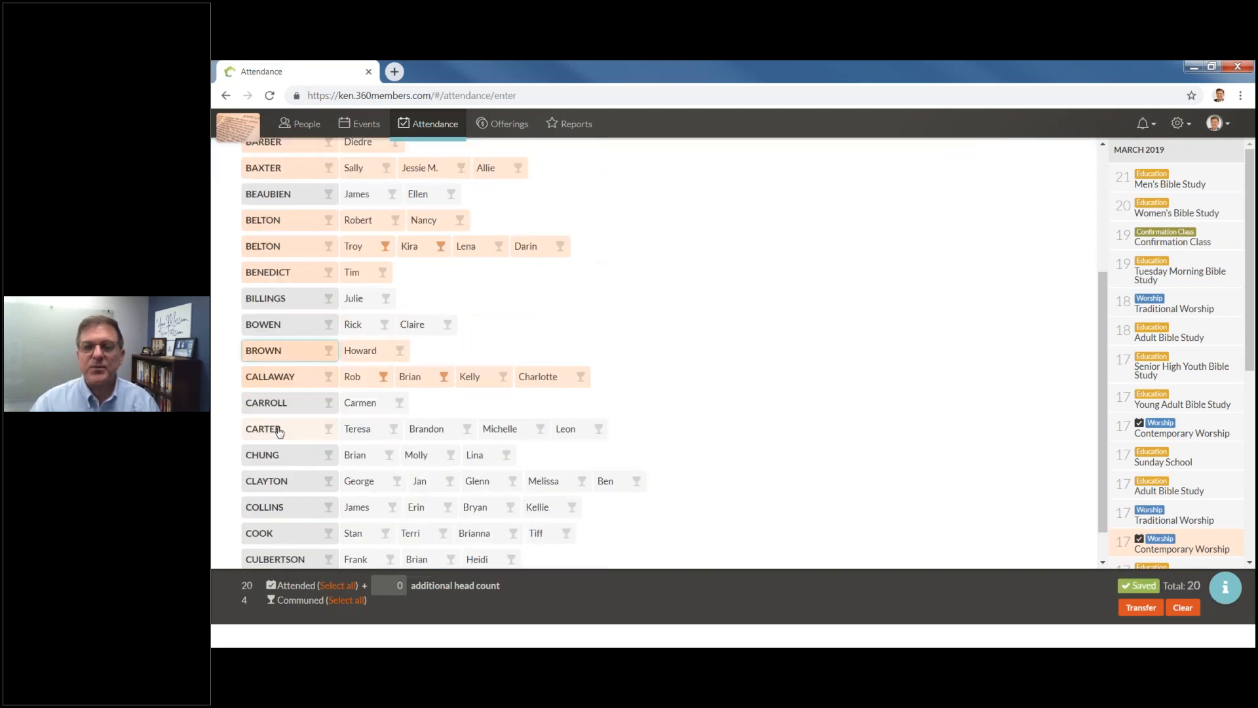
click(281, 428)
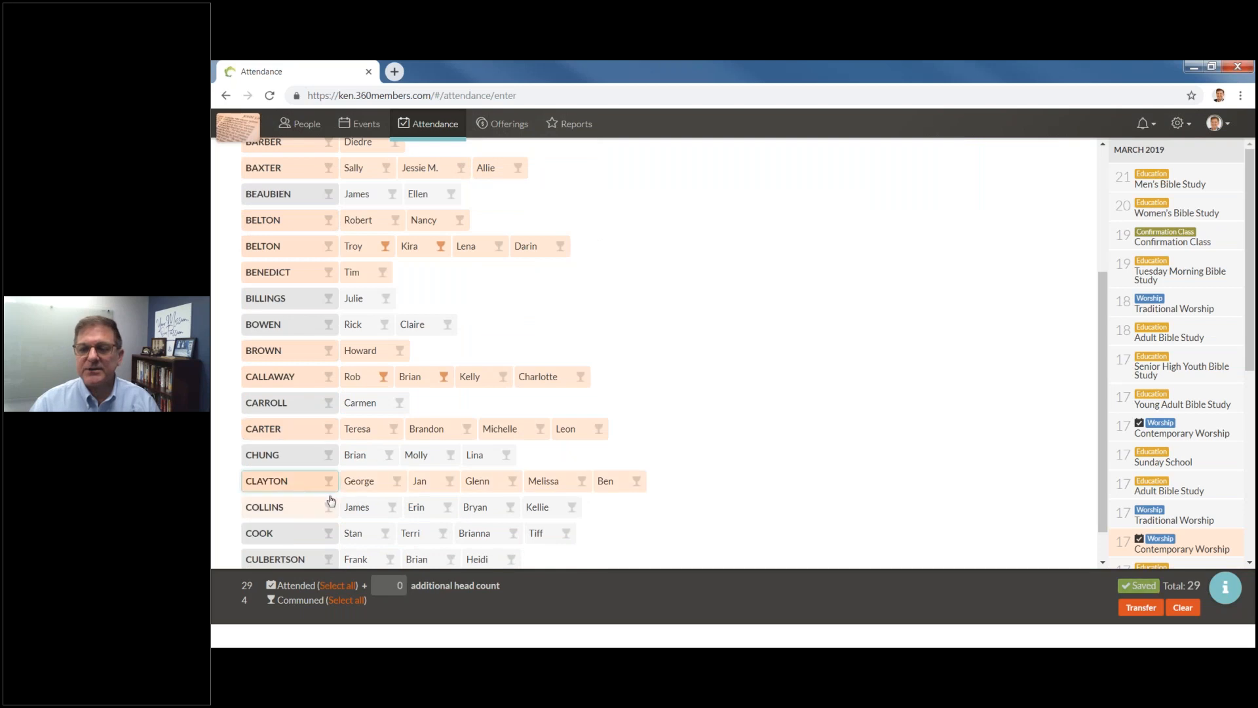
click(288, 488)
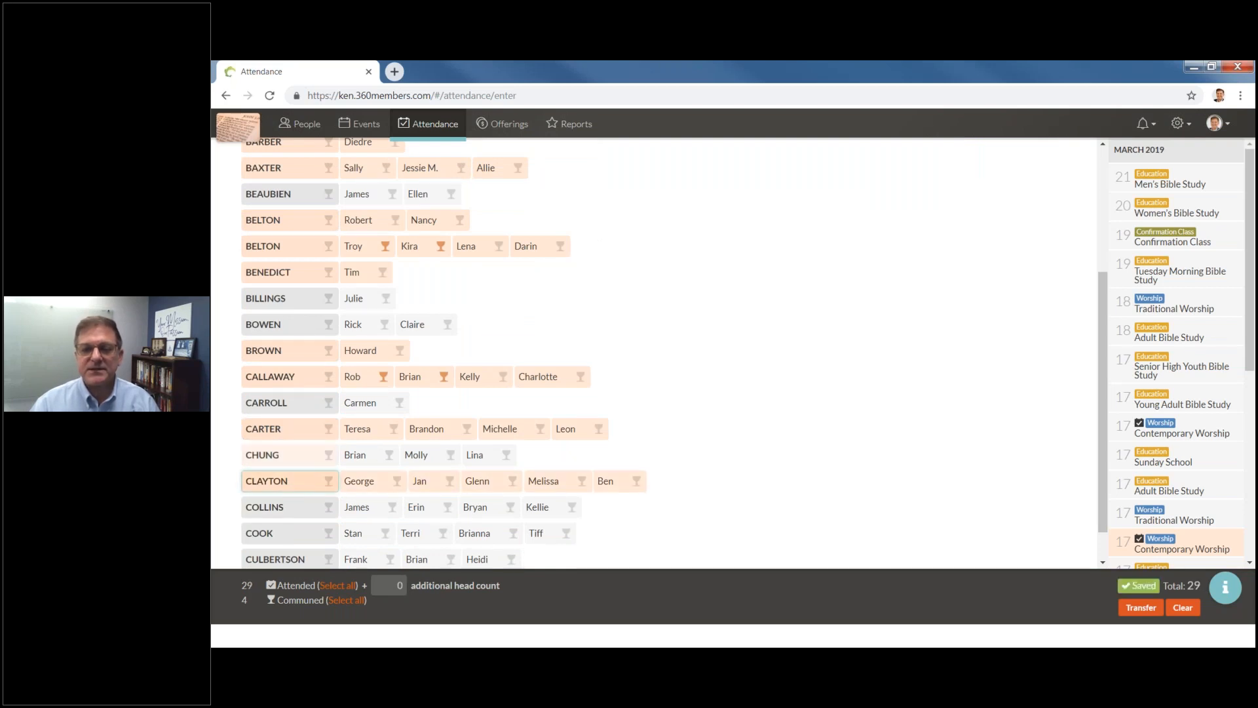
click(422, 458)
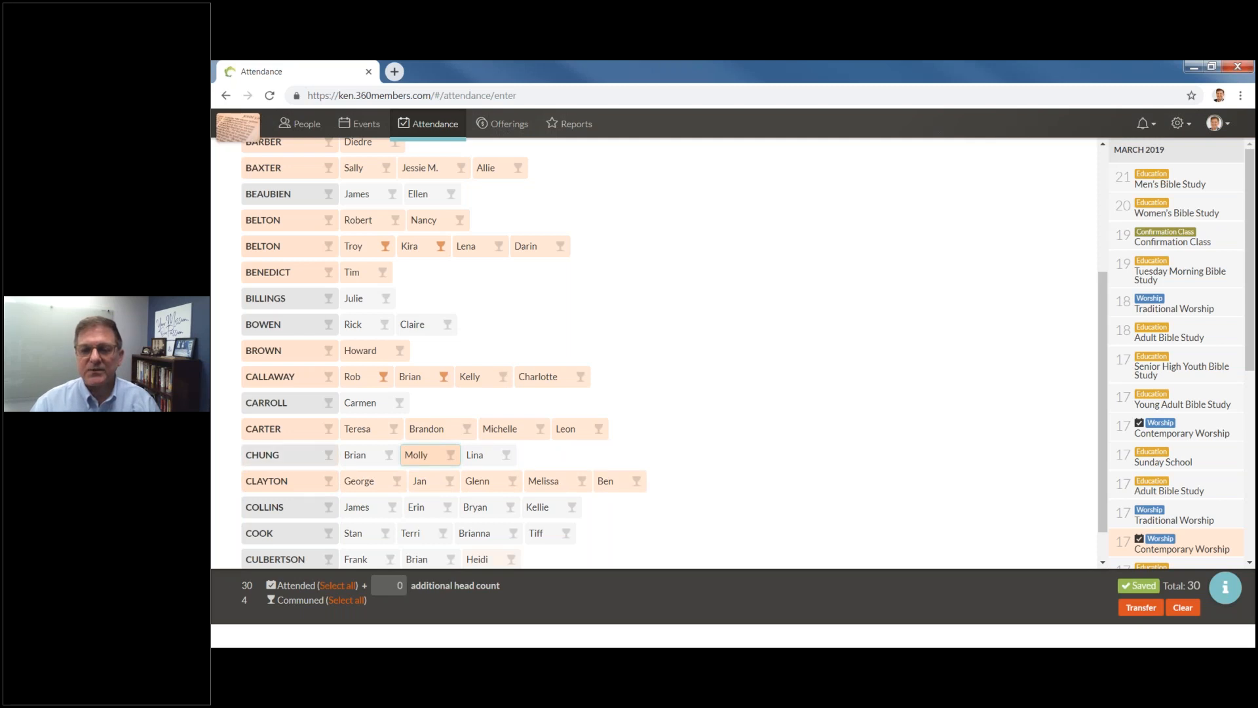
scroll(291, 462, down, 1)
click(278, 518)
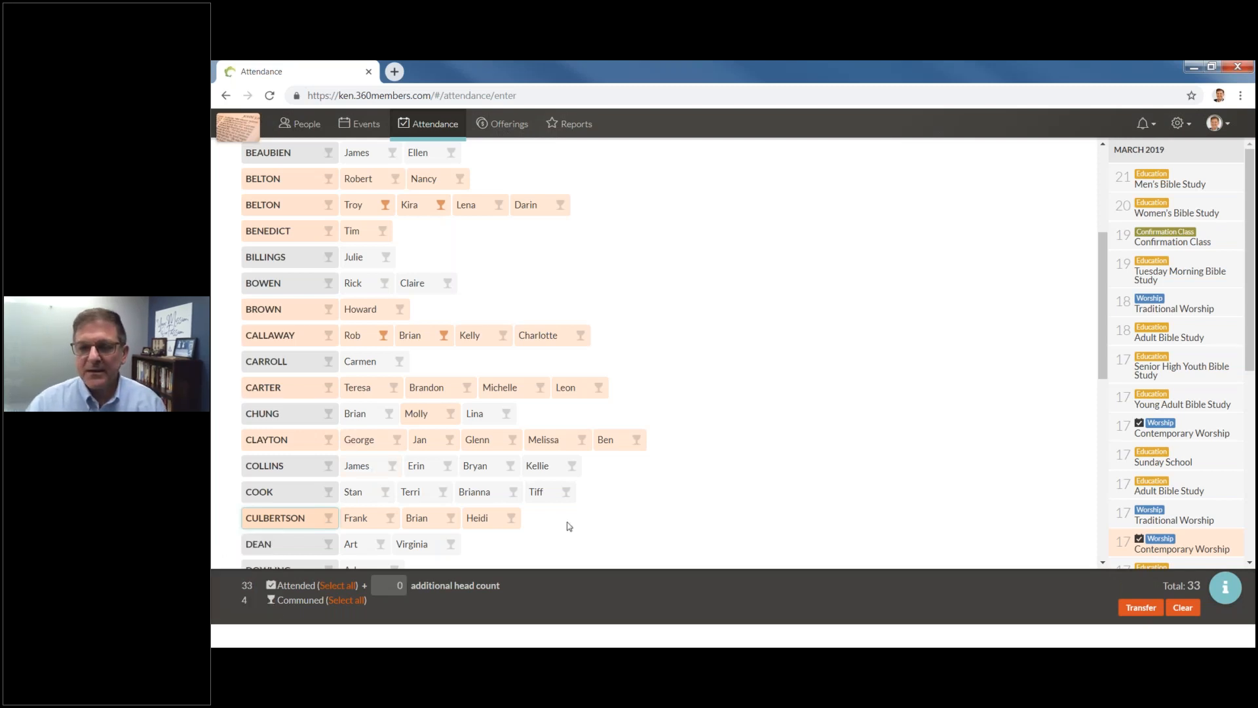
Enter 20 as the additional head count, bringing the total to 53.
scroll(569, 526, down, 2)
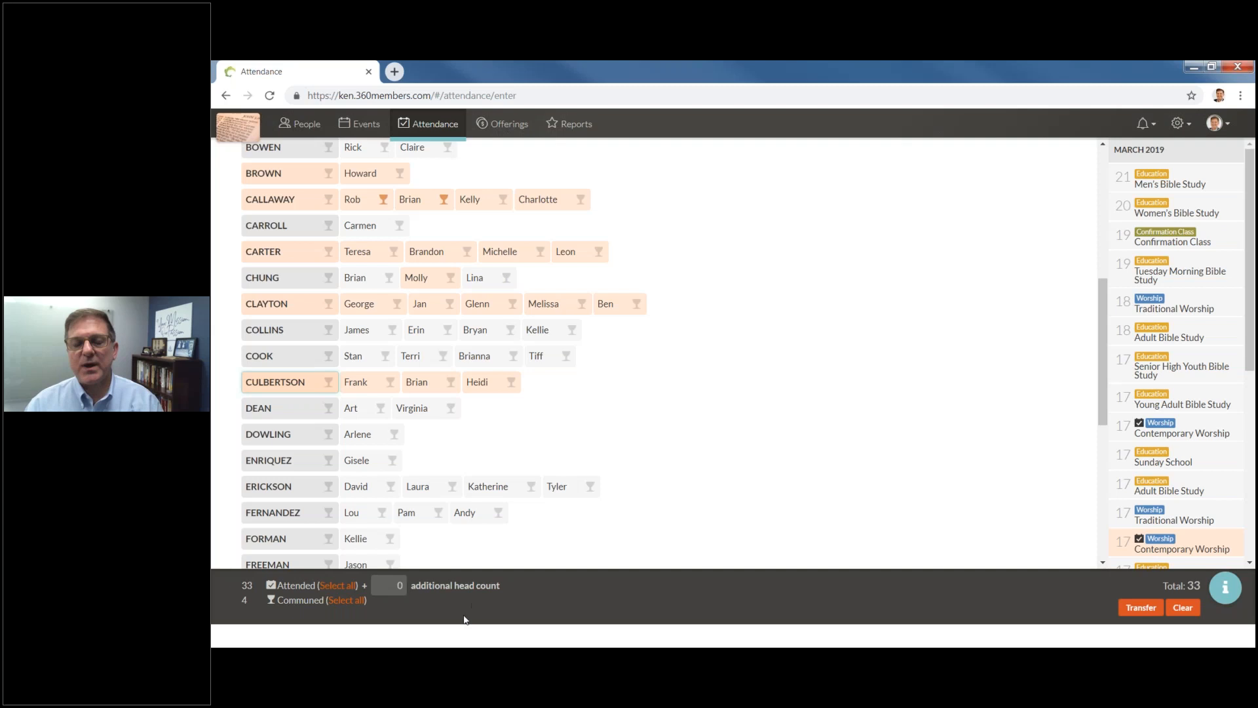
click(396, 583)
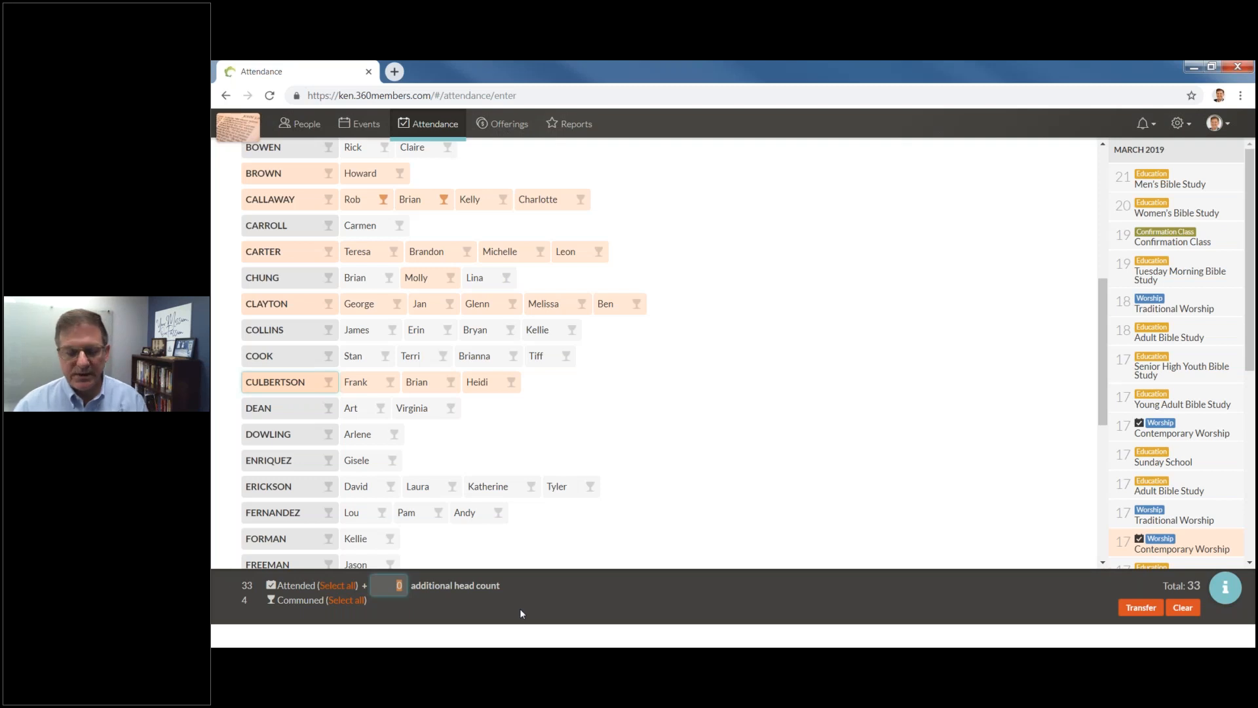
text(20)
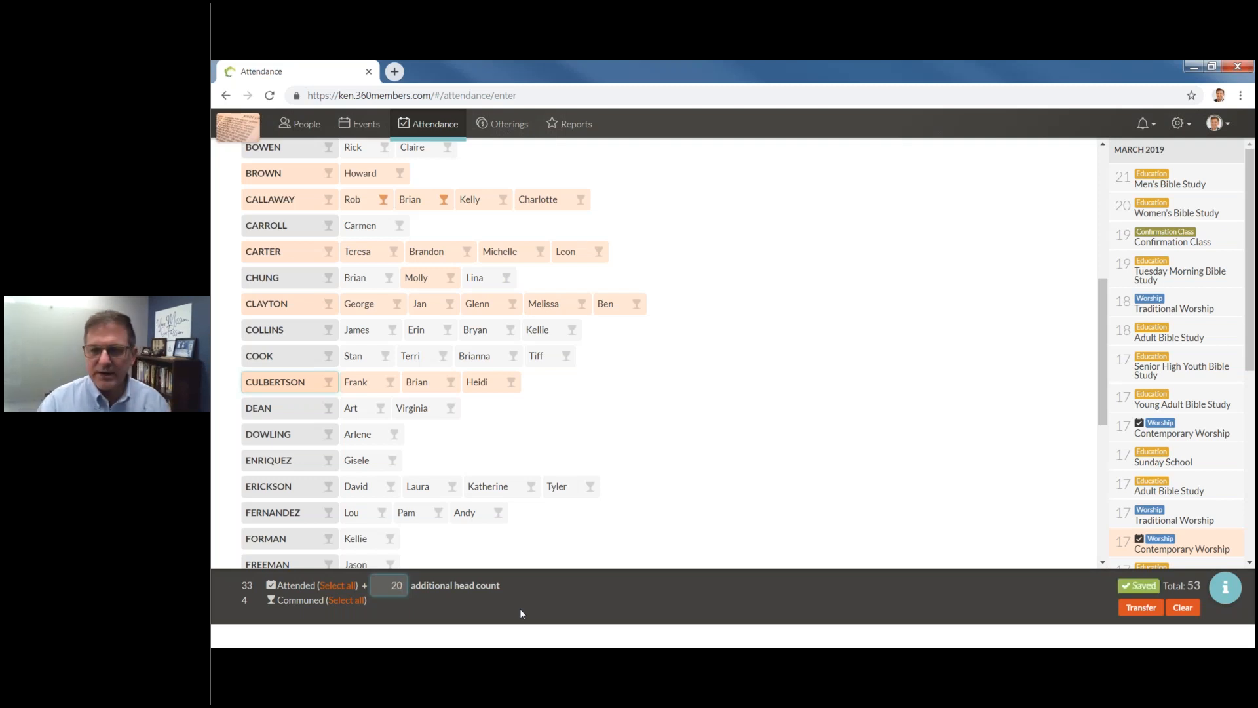
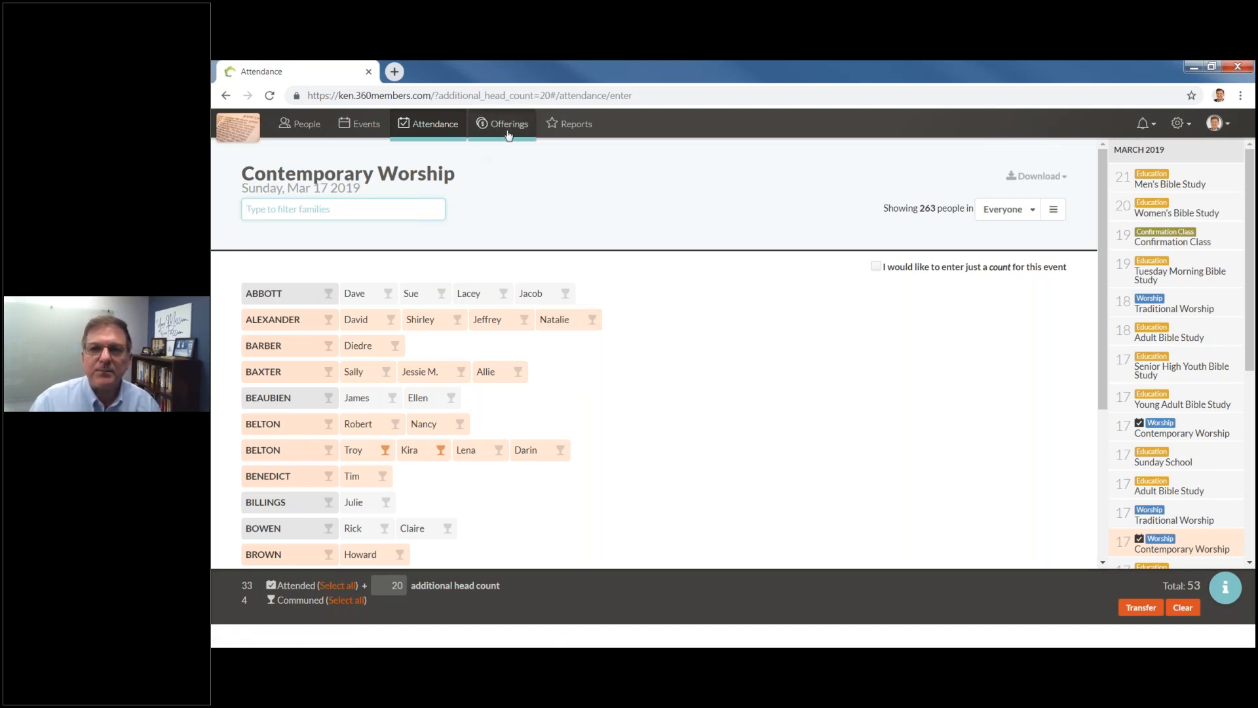
Narrow the Offerings chart's date range to May 26 – Jun 1, 2018, showing 37 offerings.
click(508, 133)
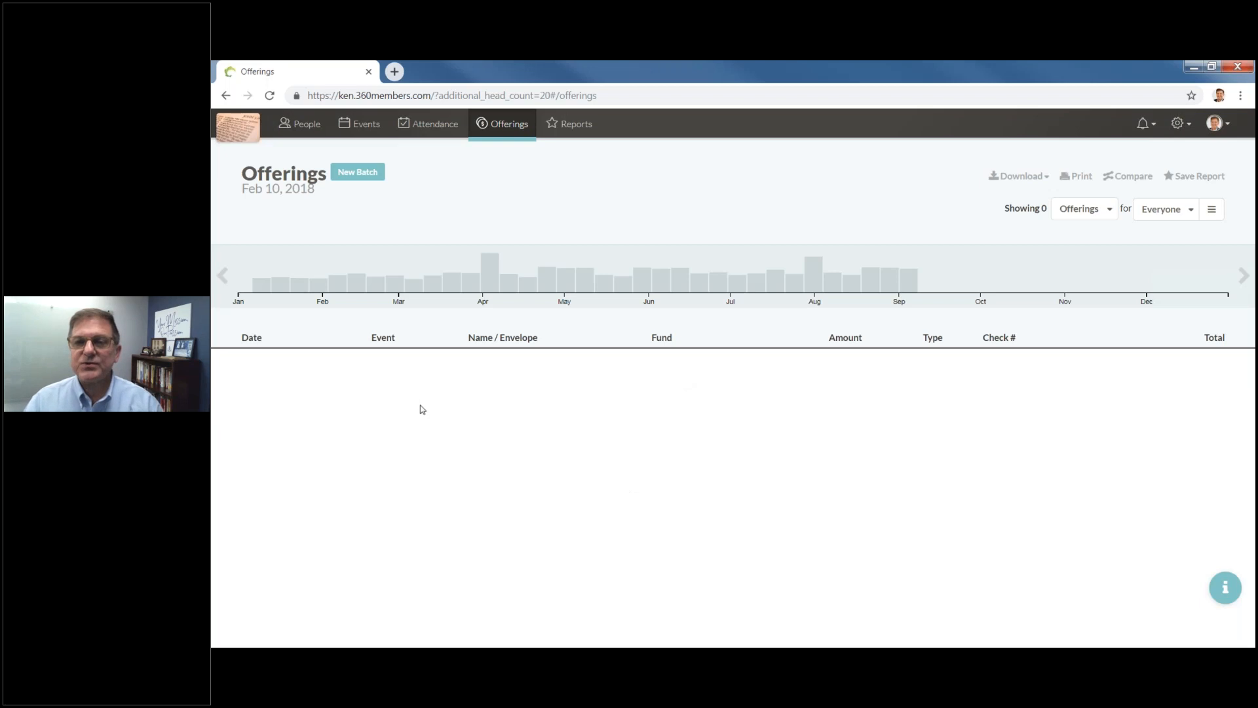
drag(894, 275, 405, 265)
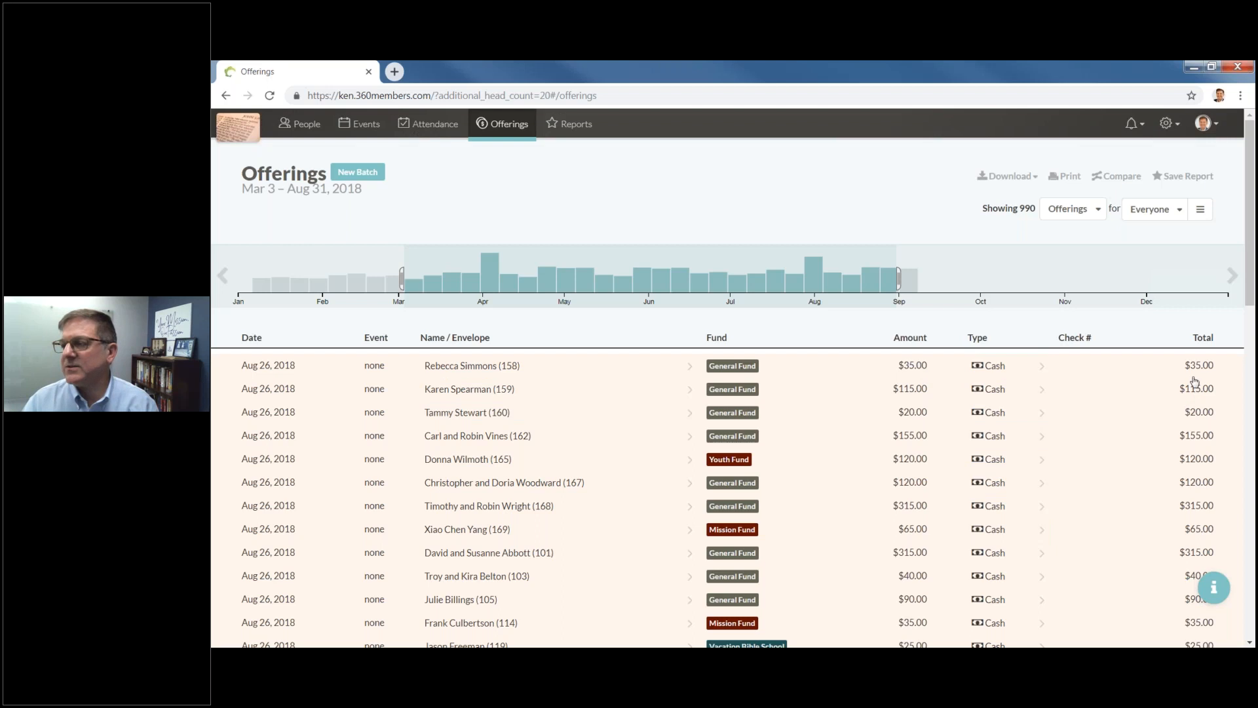
mouse_move(711, 288)
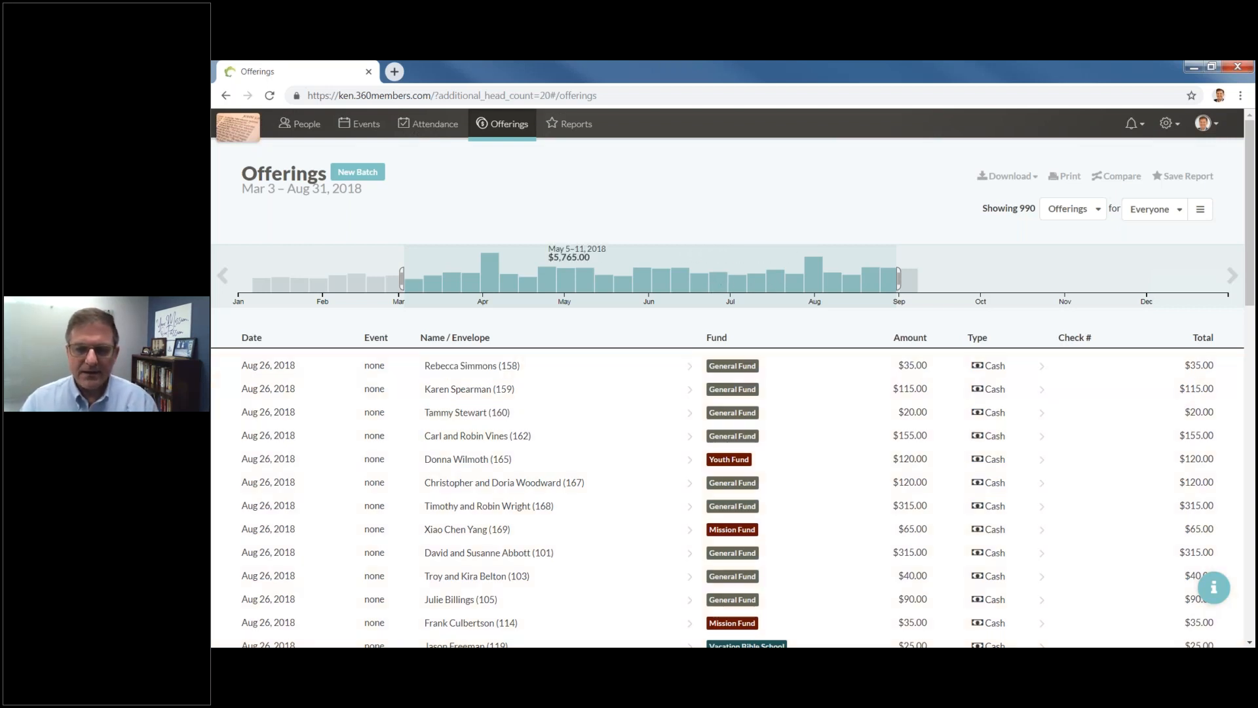
drag(589, 271, 396, 256)
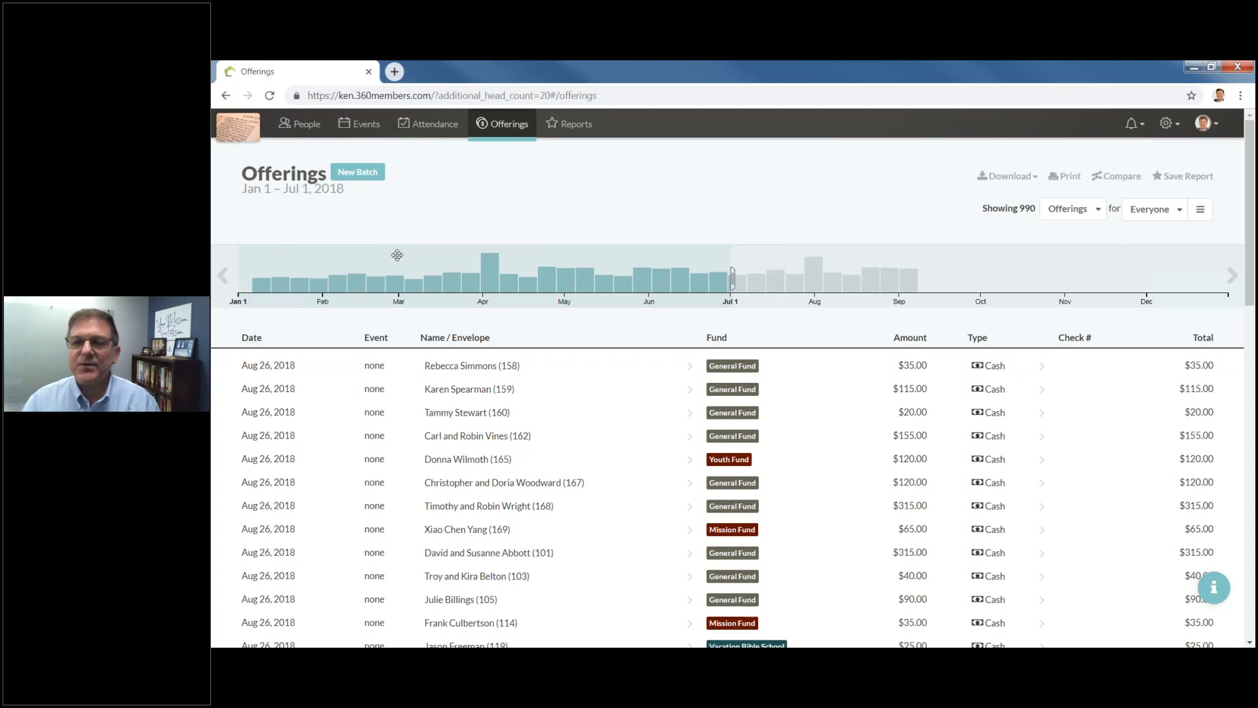
drag(732, 279, 507, 278)
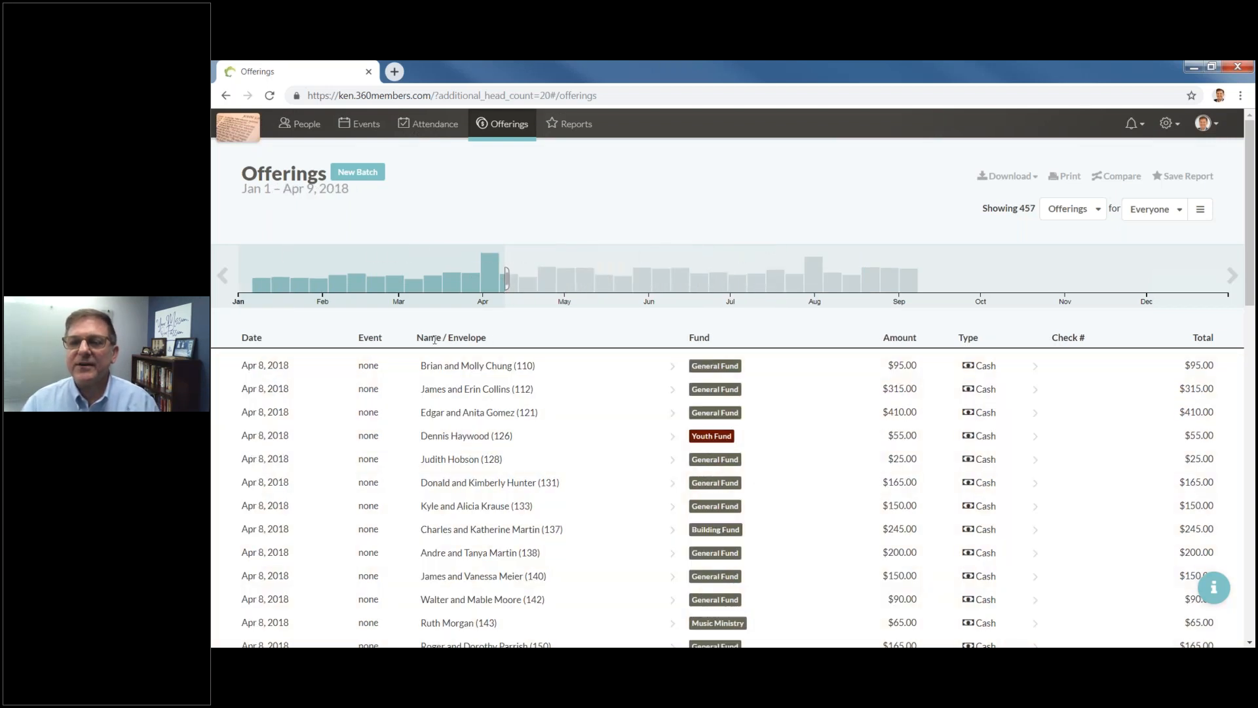
drag(410, 284, 783, 275)
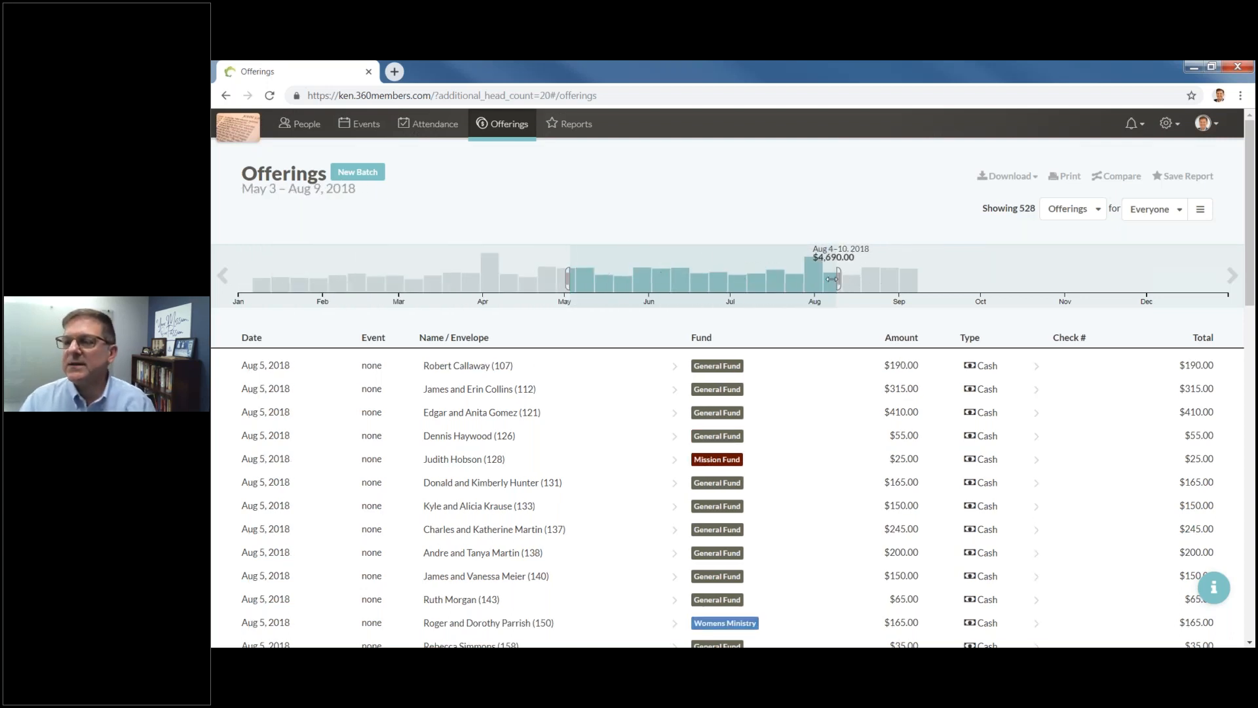
drag(832, 279, 657, 285)
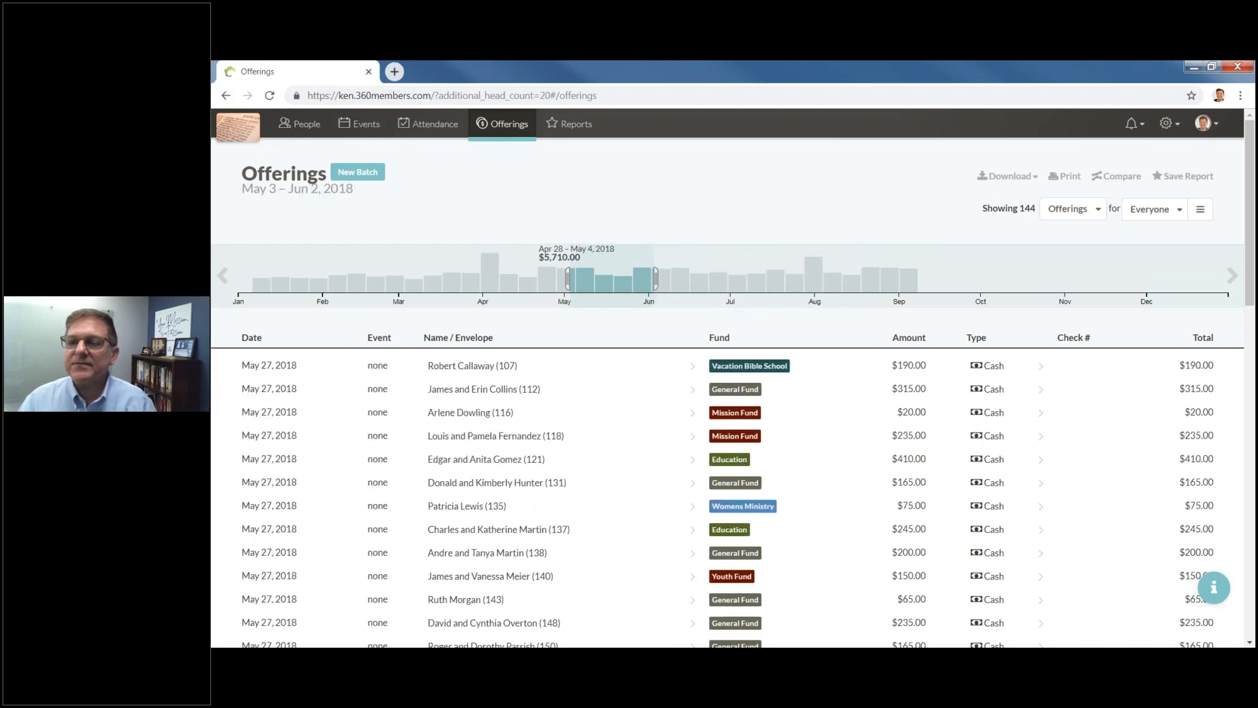
drag(568, 283, 630, 283)
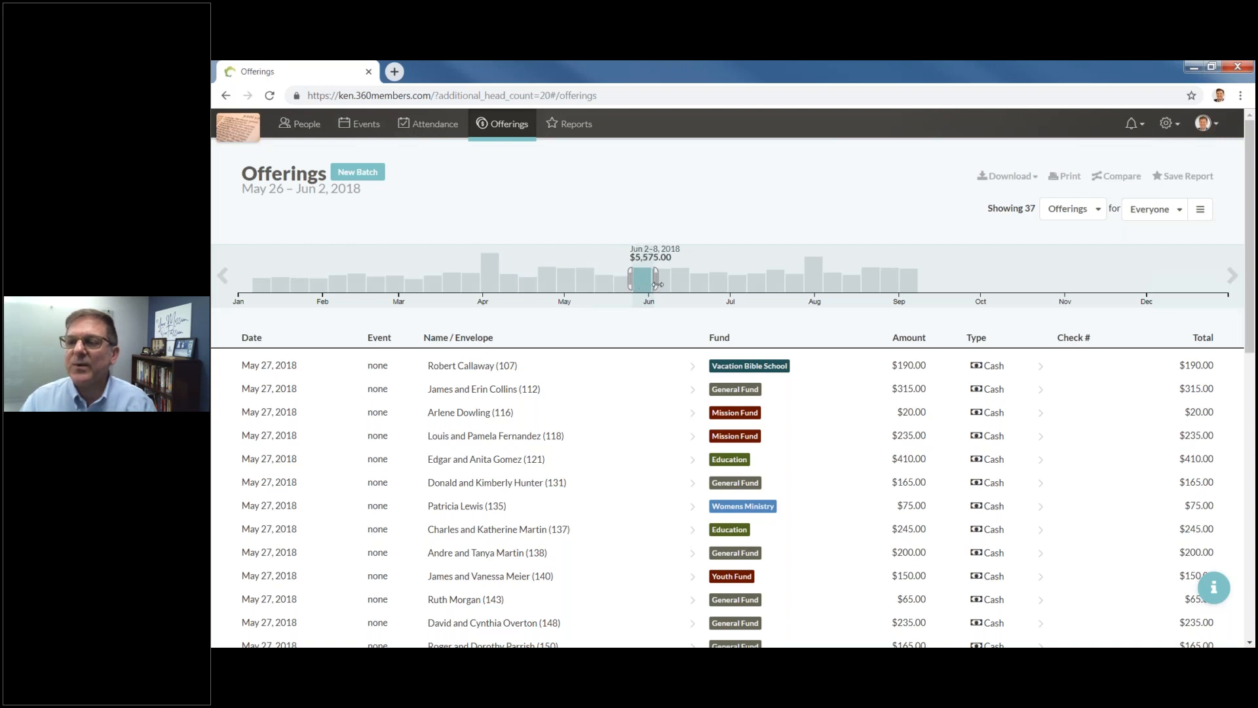
drag(656, 283, 652, 283)
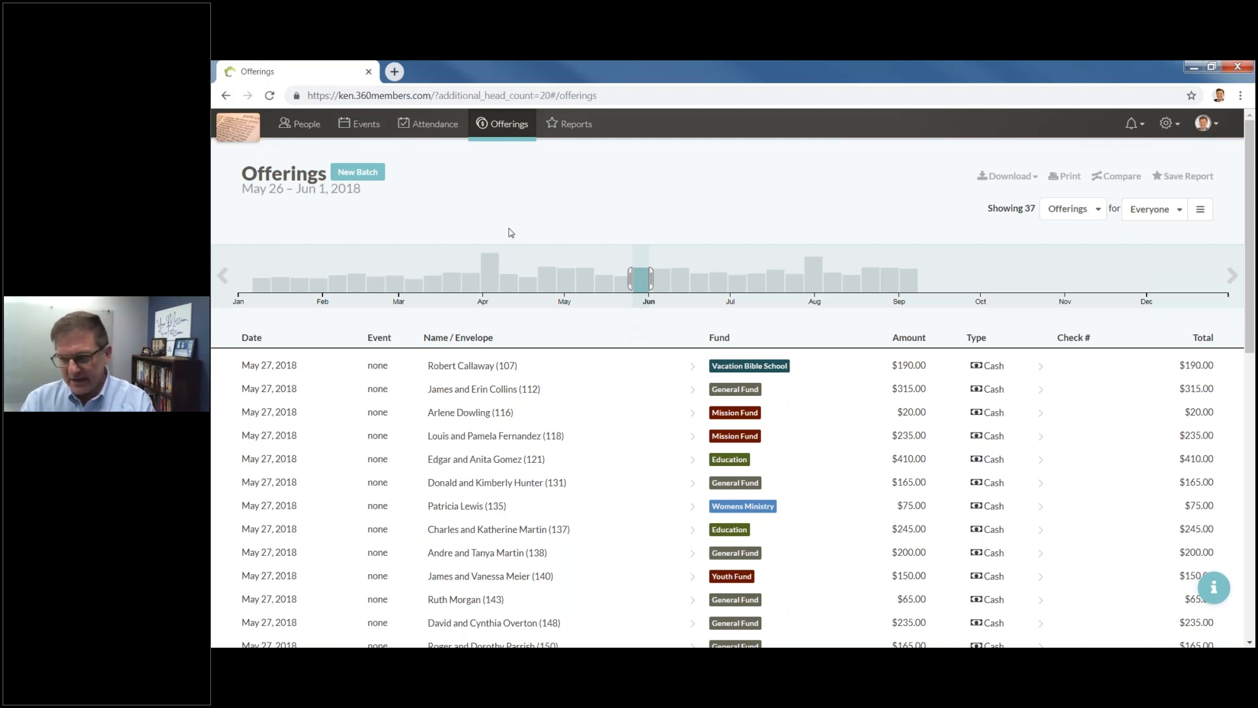
Create a new offering batch dated Mar 17, 2019 for the Traditional Worship service.
click(361, 177)
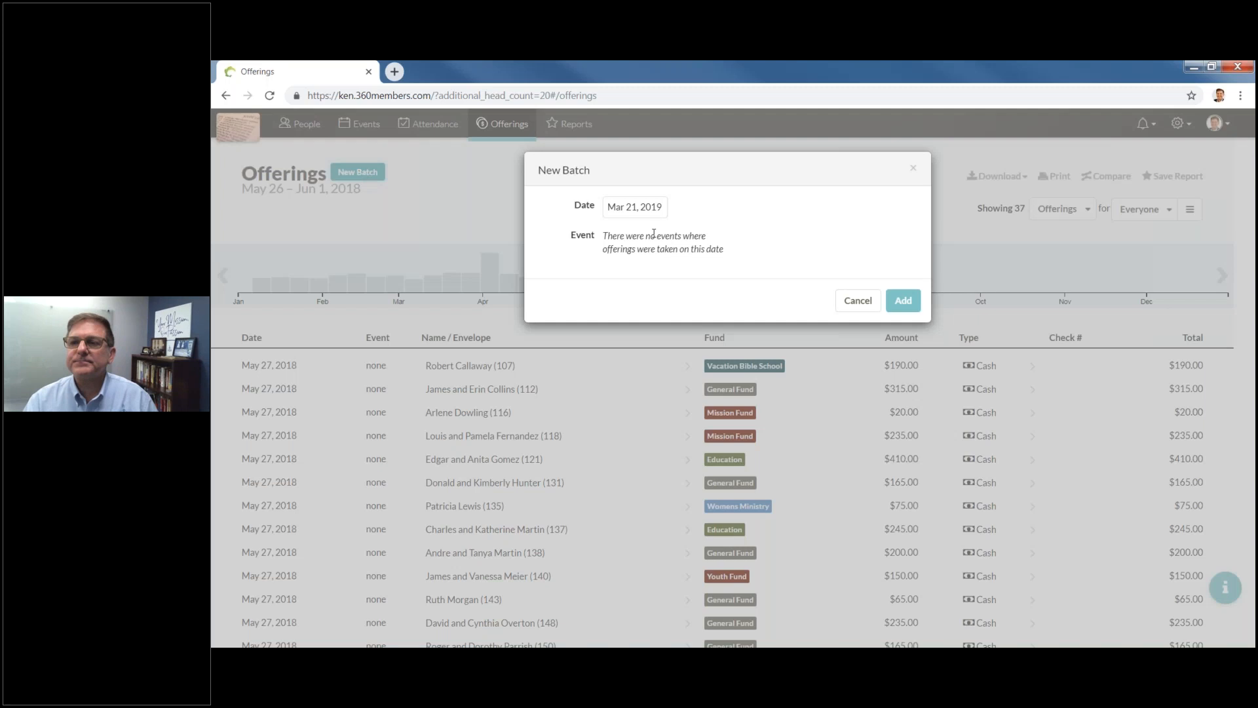
click(622, 211)
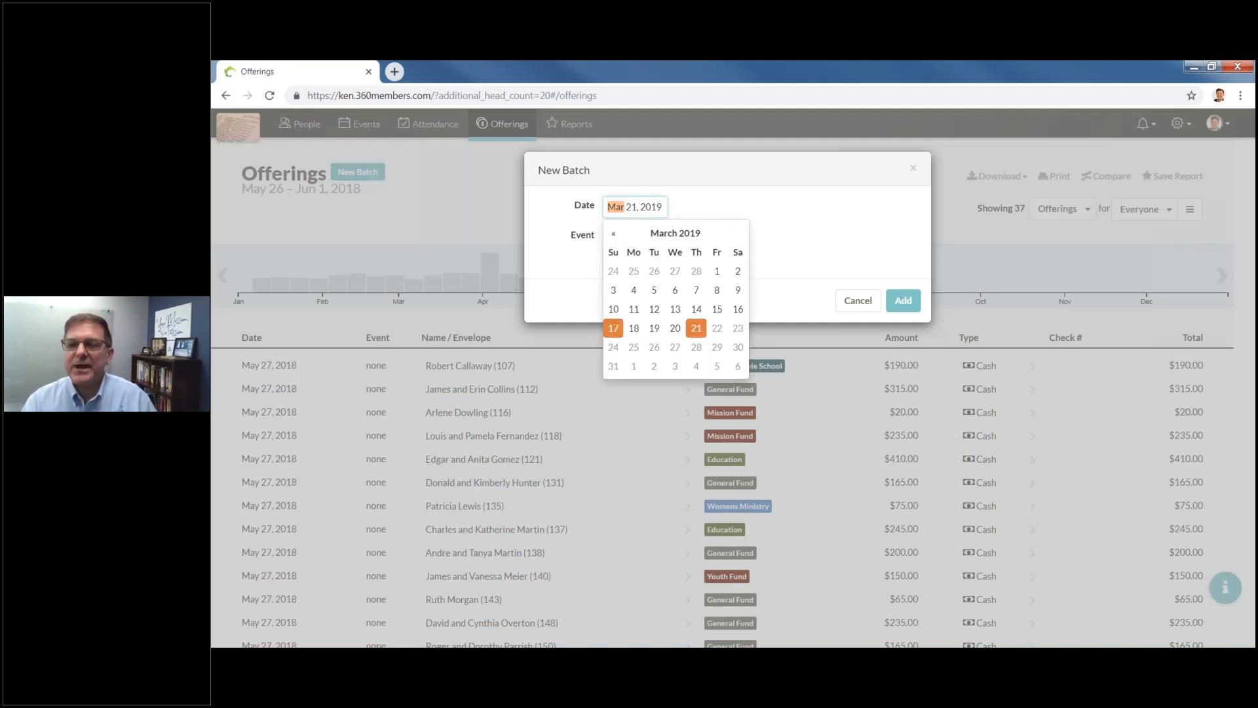
click(613, 329)
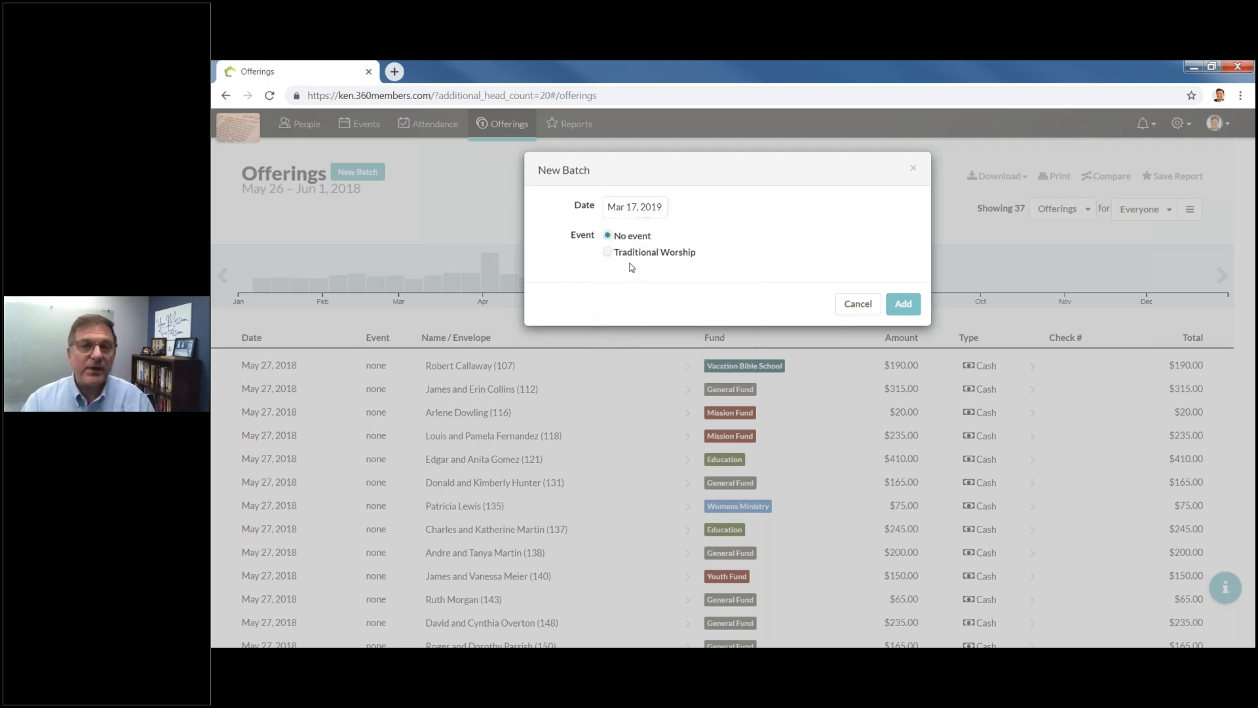
click(607, 254)
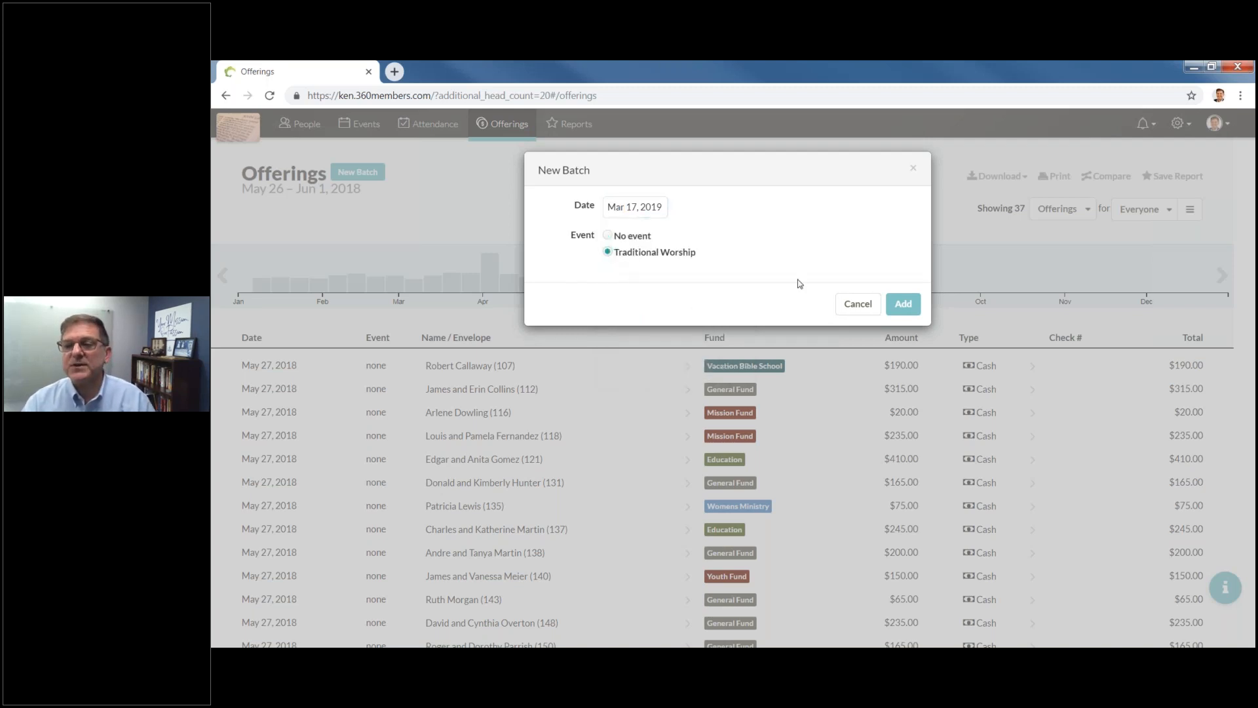
click(903, 306)
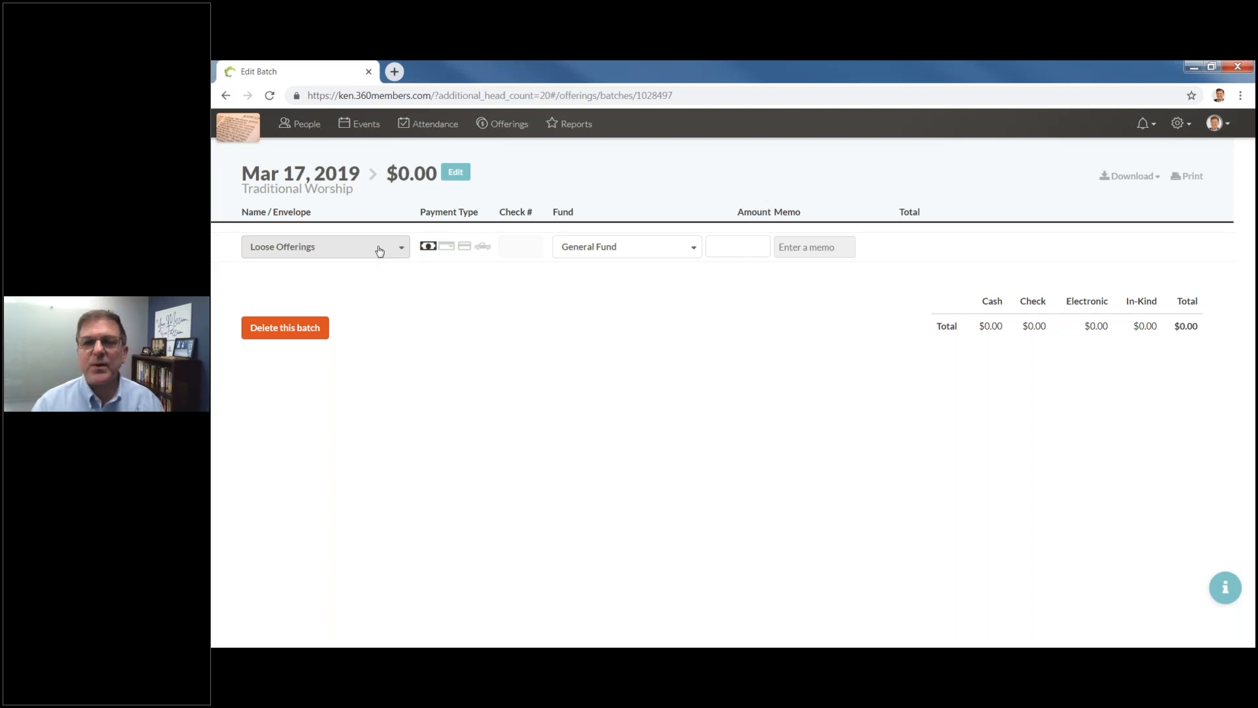
Set the first offering's payment type to cash and its fund to Building Fund.
click(429, 247)
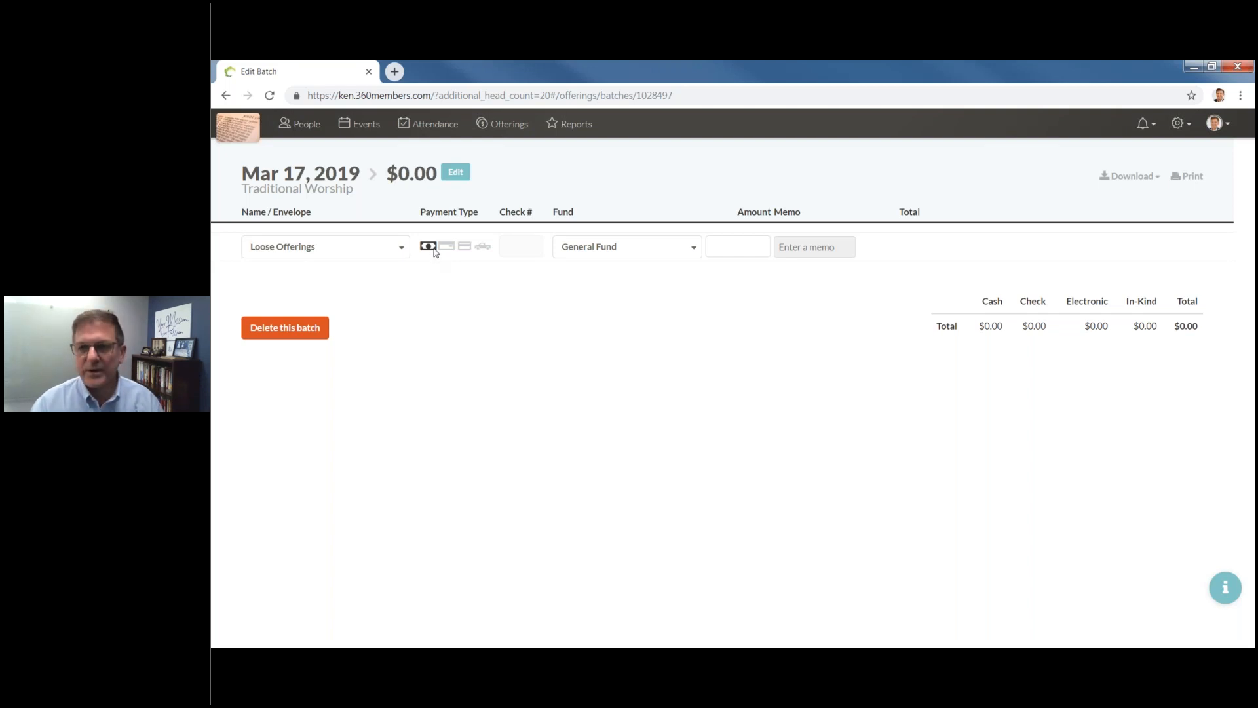
key(2)
key(3)
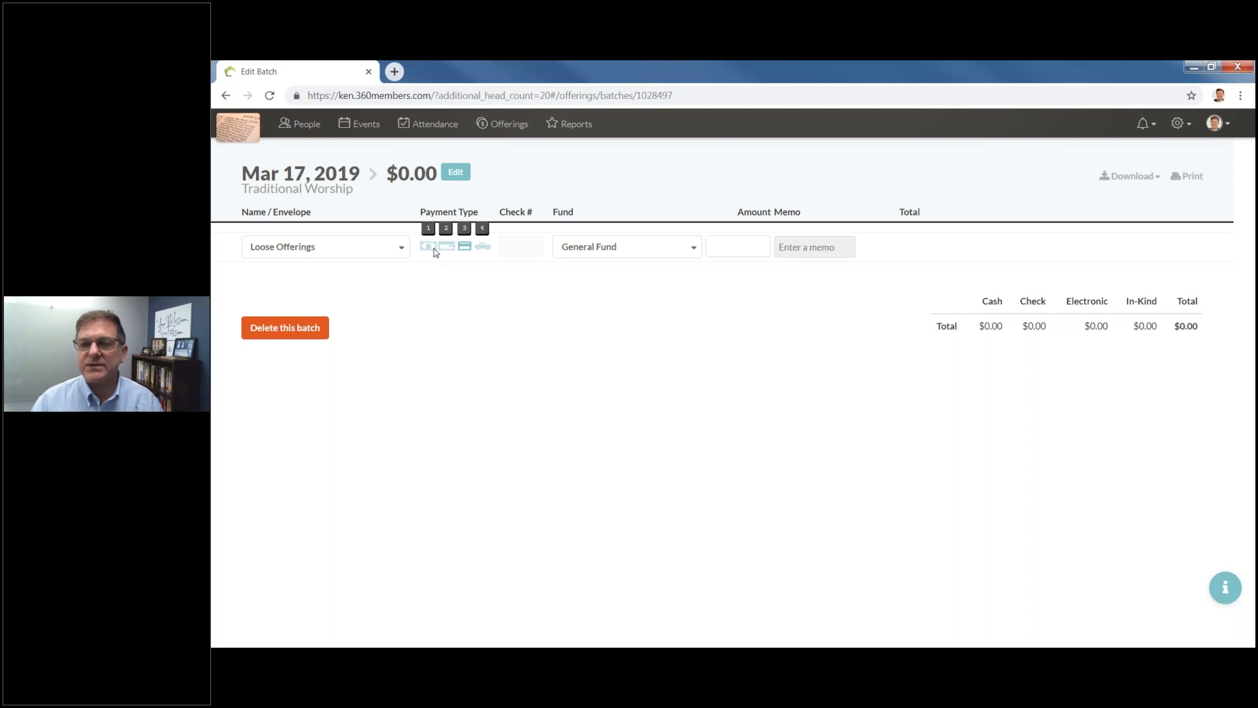
key(4)
key(1)
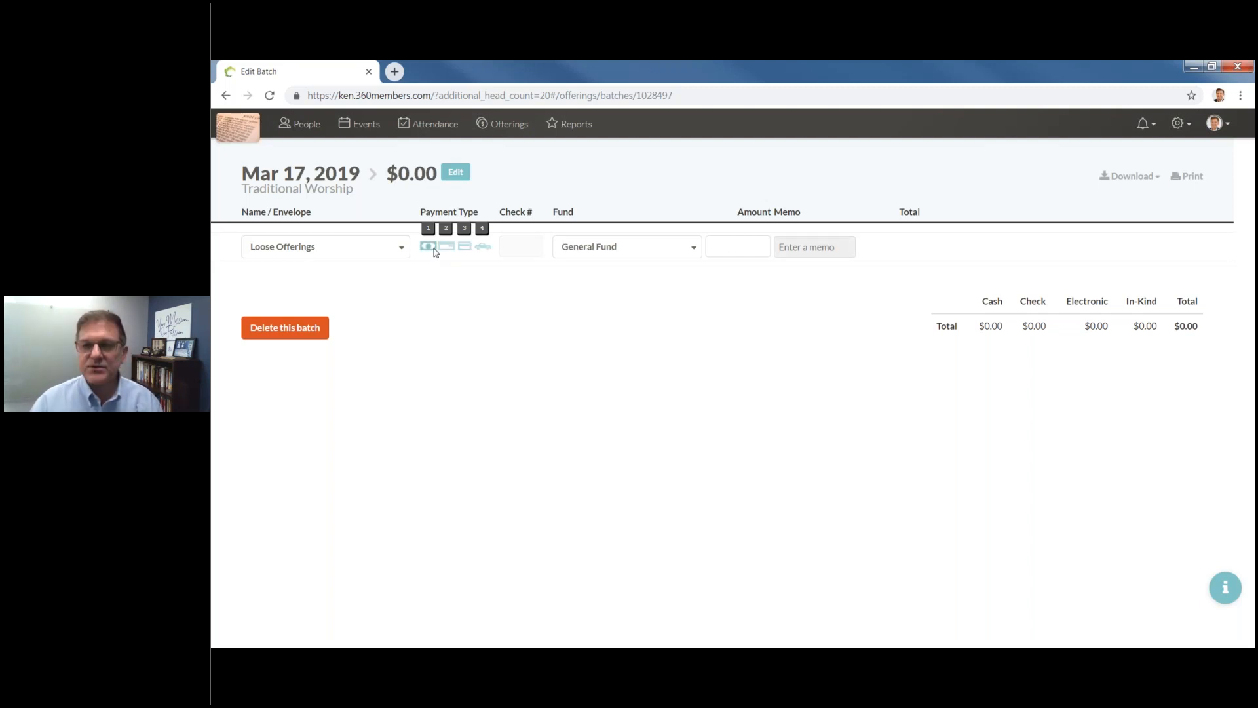
key(Tab)
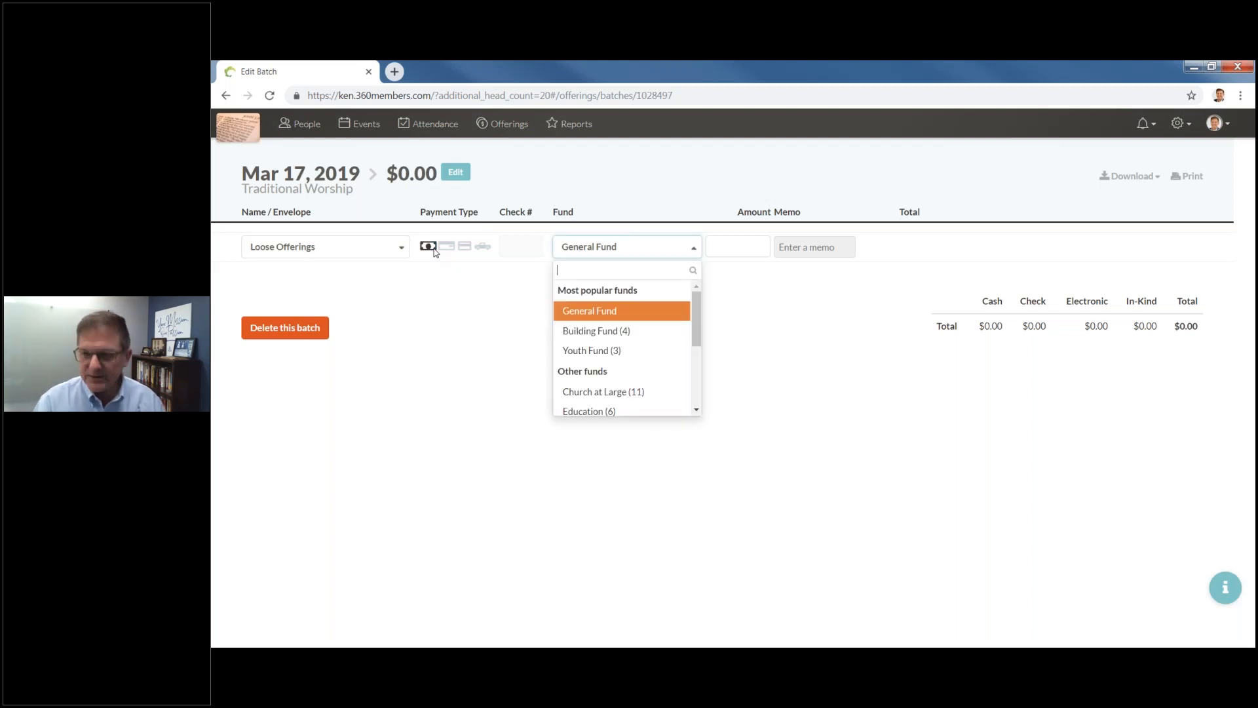
text(4)
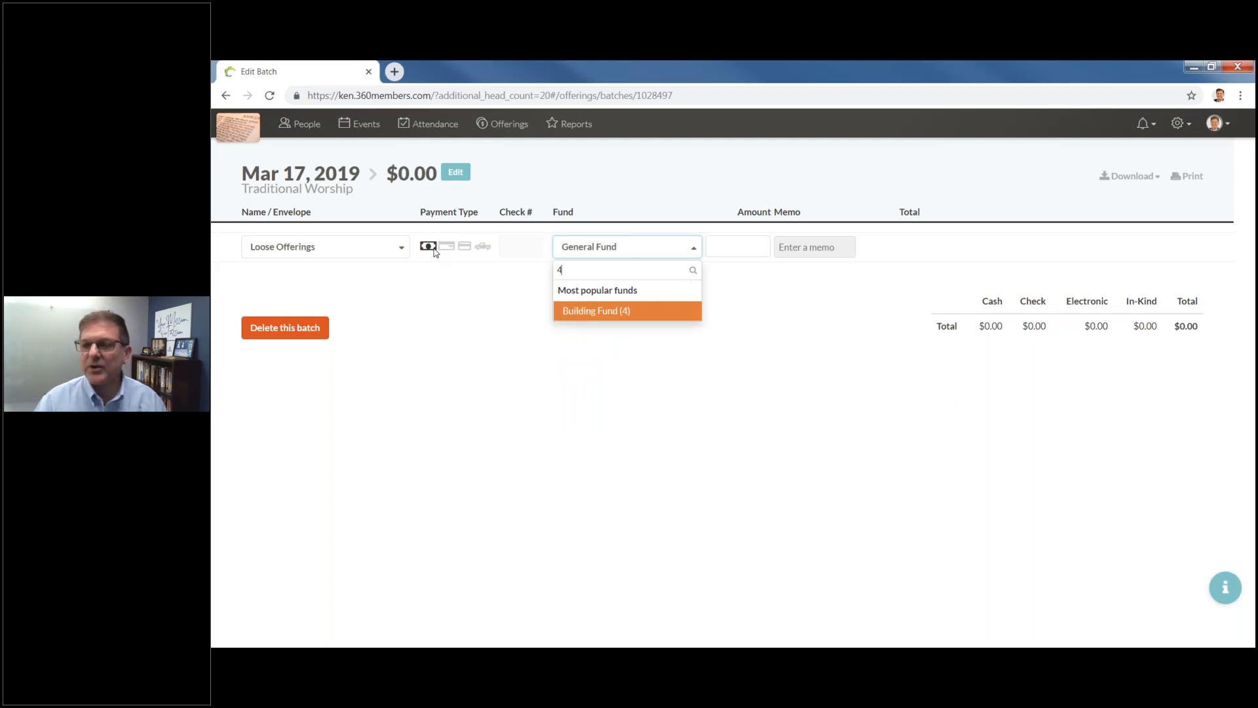
key(Tab)
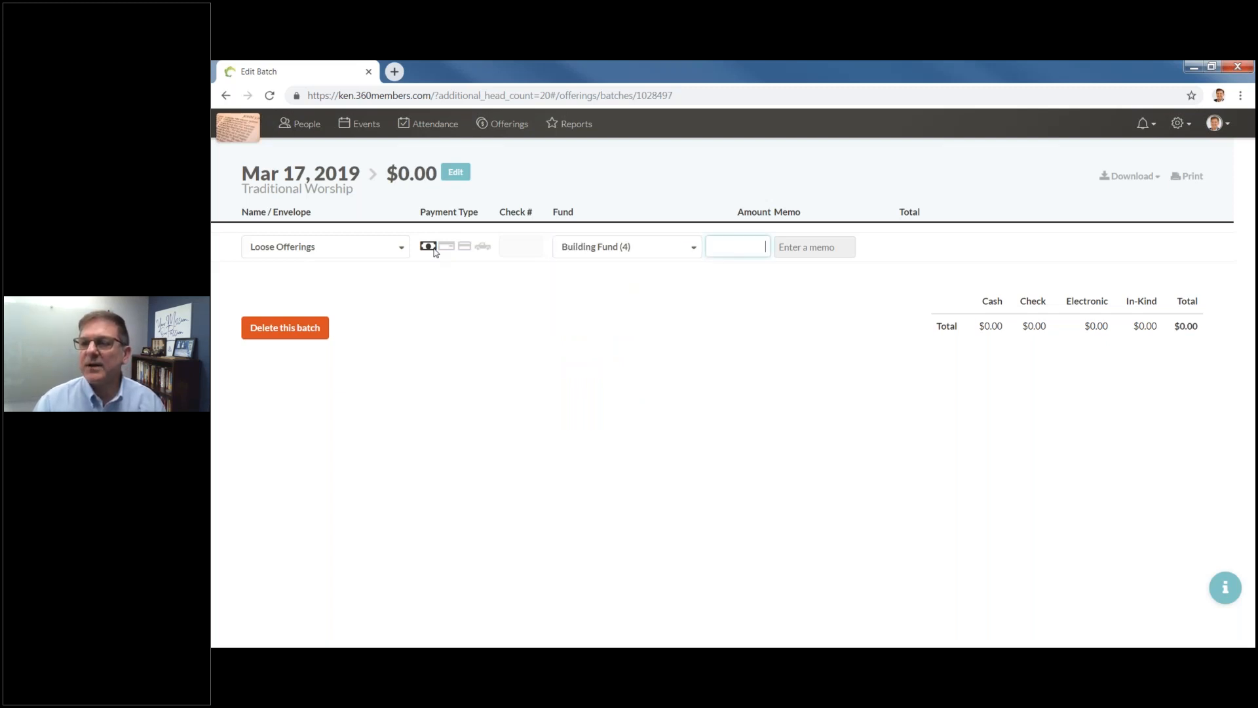
Enter a $450 amount with memo 'new stained glass' and save the offering.
text(450)
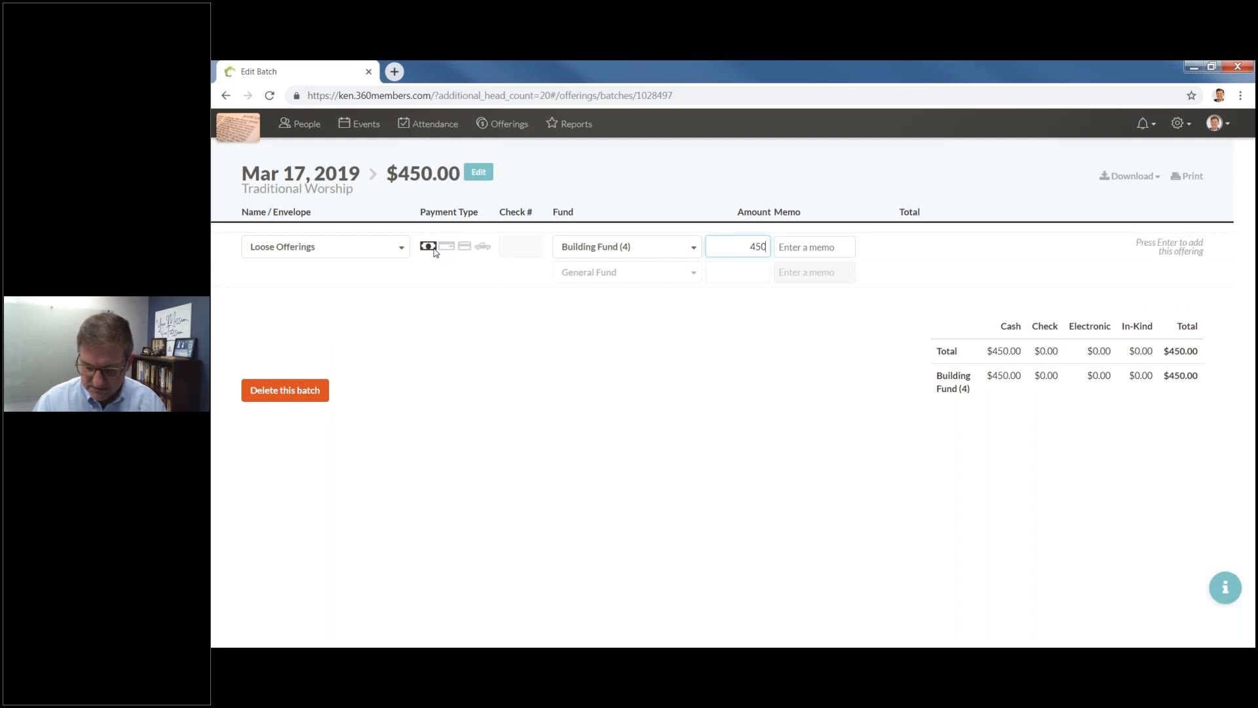
key(Tab)
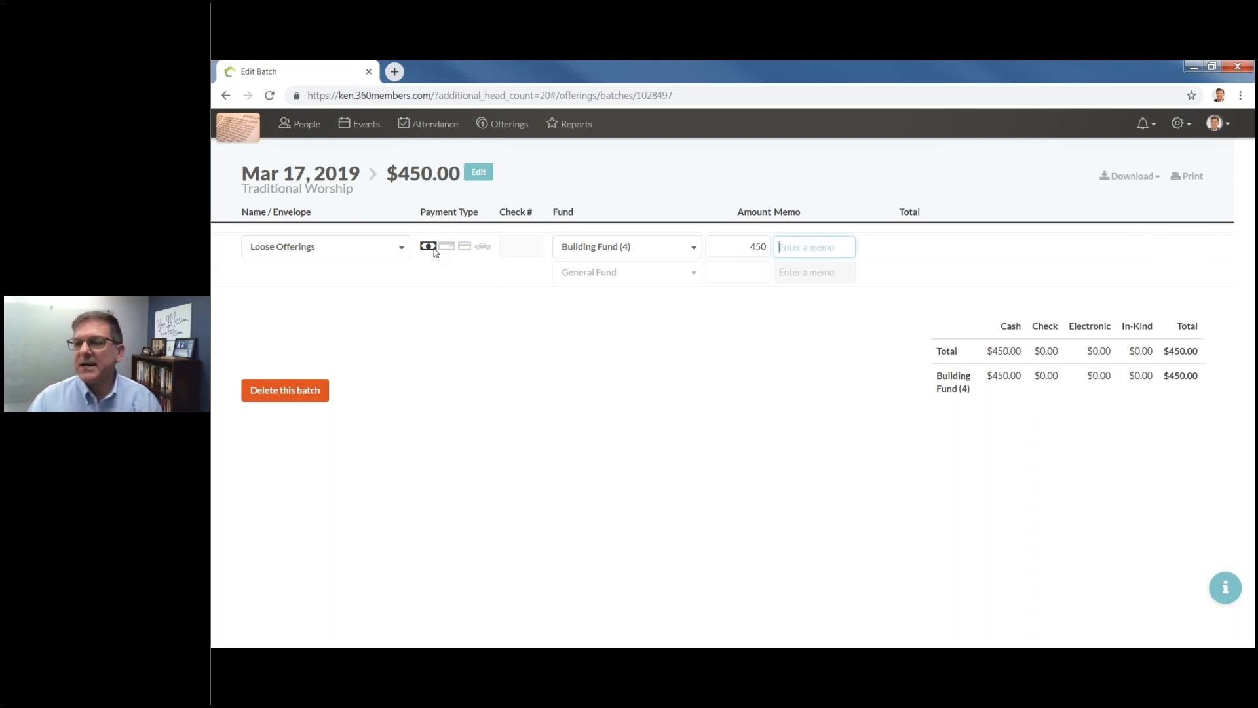
text(new stained glass)
key(Tab)
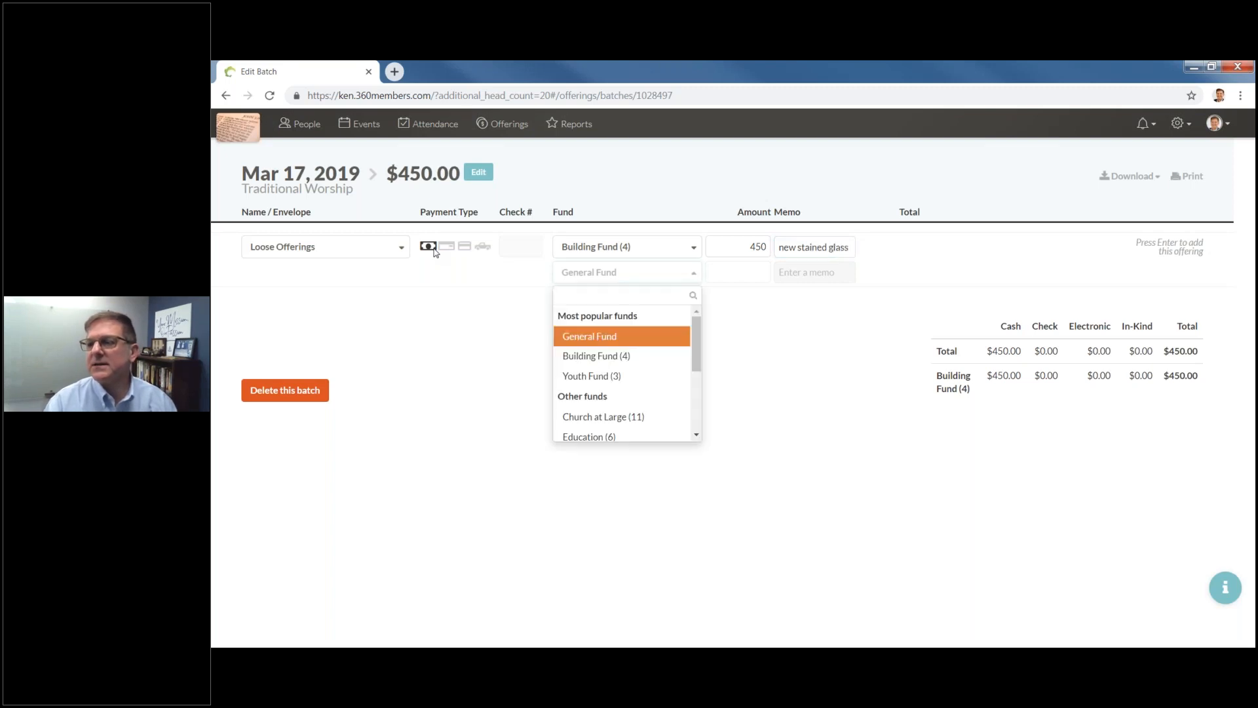
key(Tab)
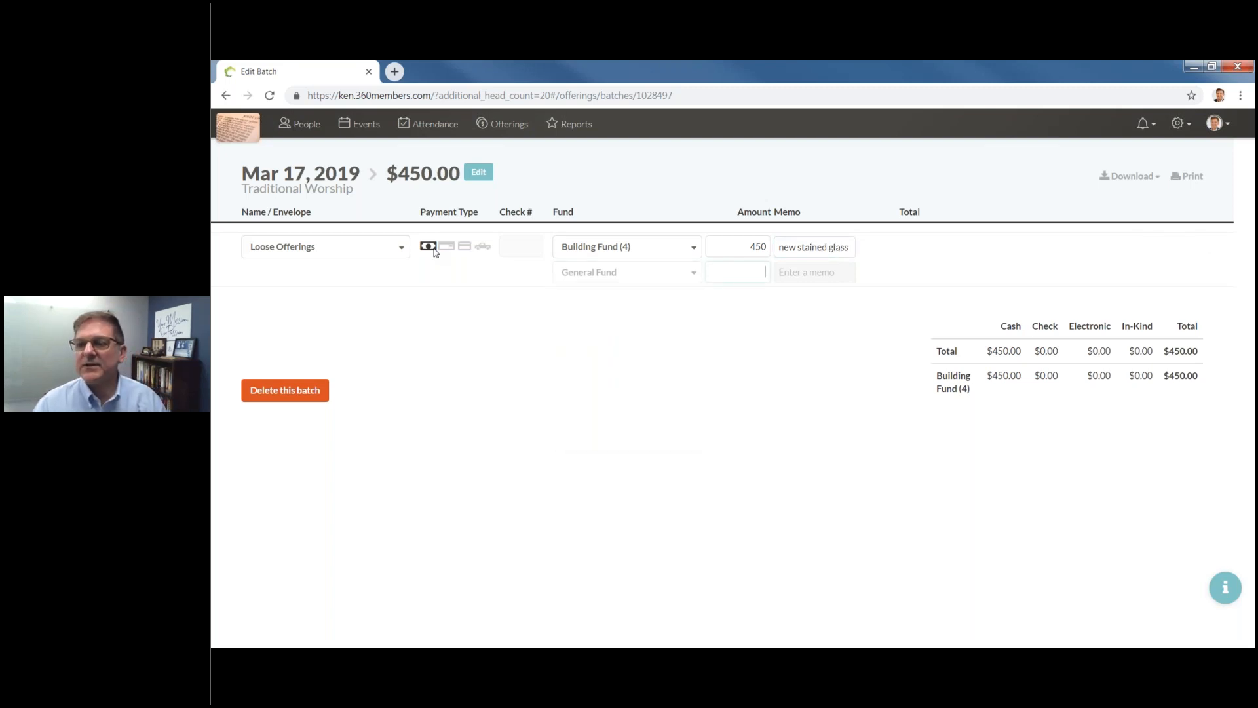
key(Return)
click(637, 422)
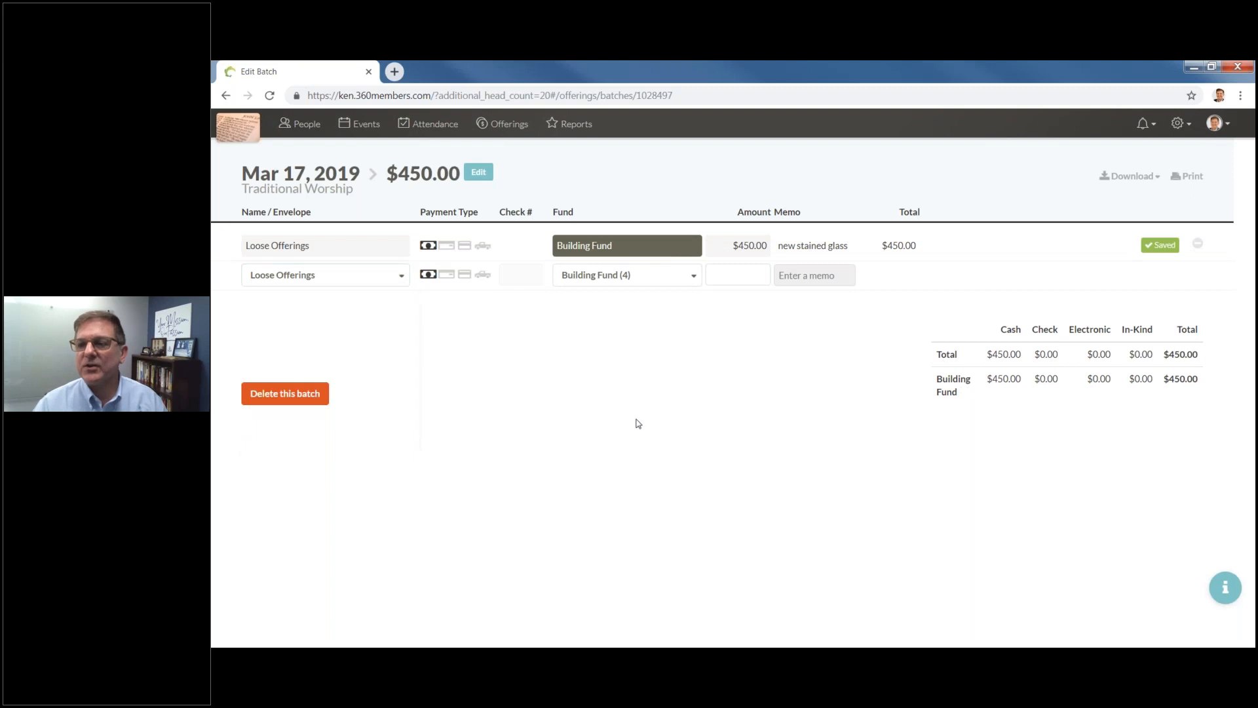
Assign the next offering to a member's envelope as a check, number 1254.
click(364, 283)
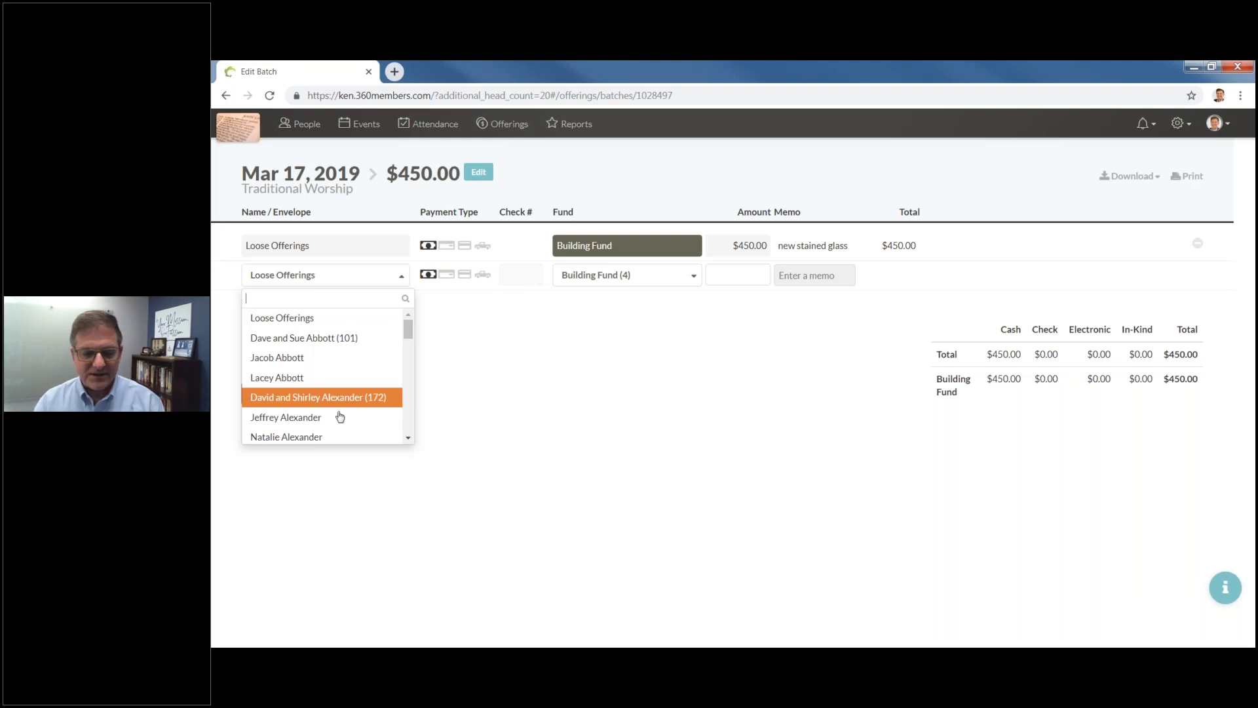
click(276, 338)
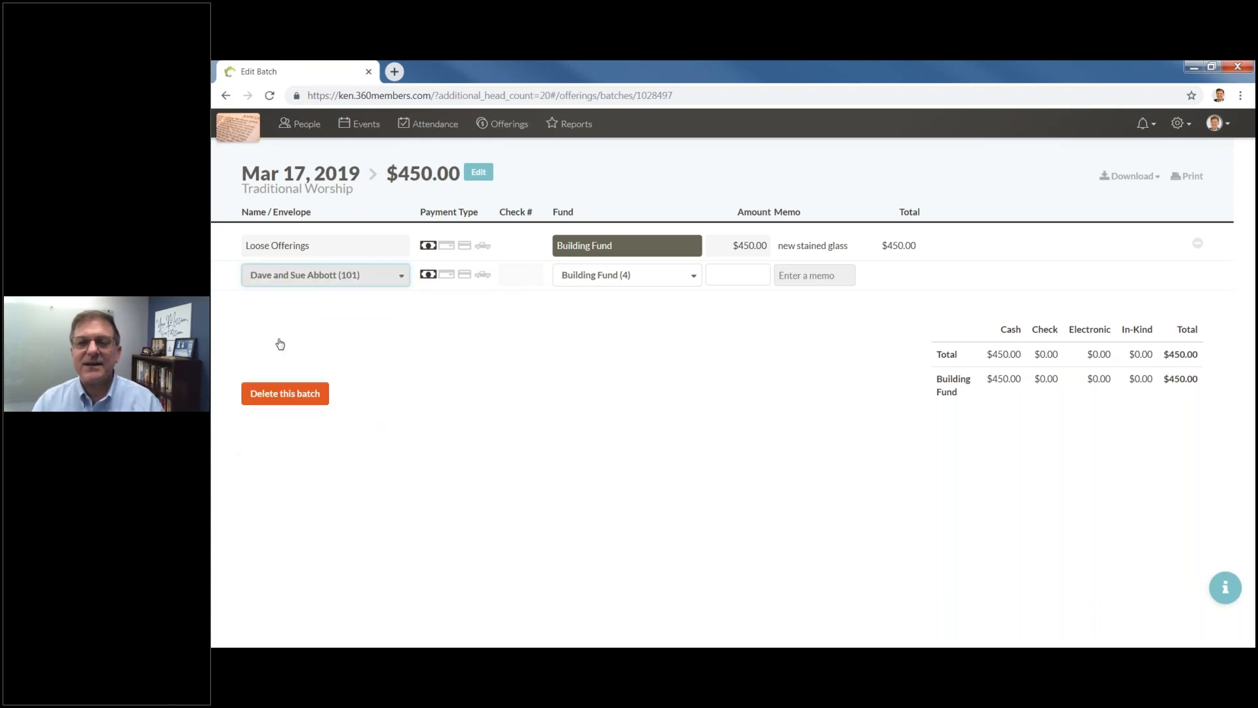
click(450, 275)
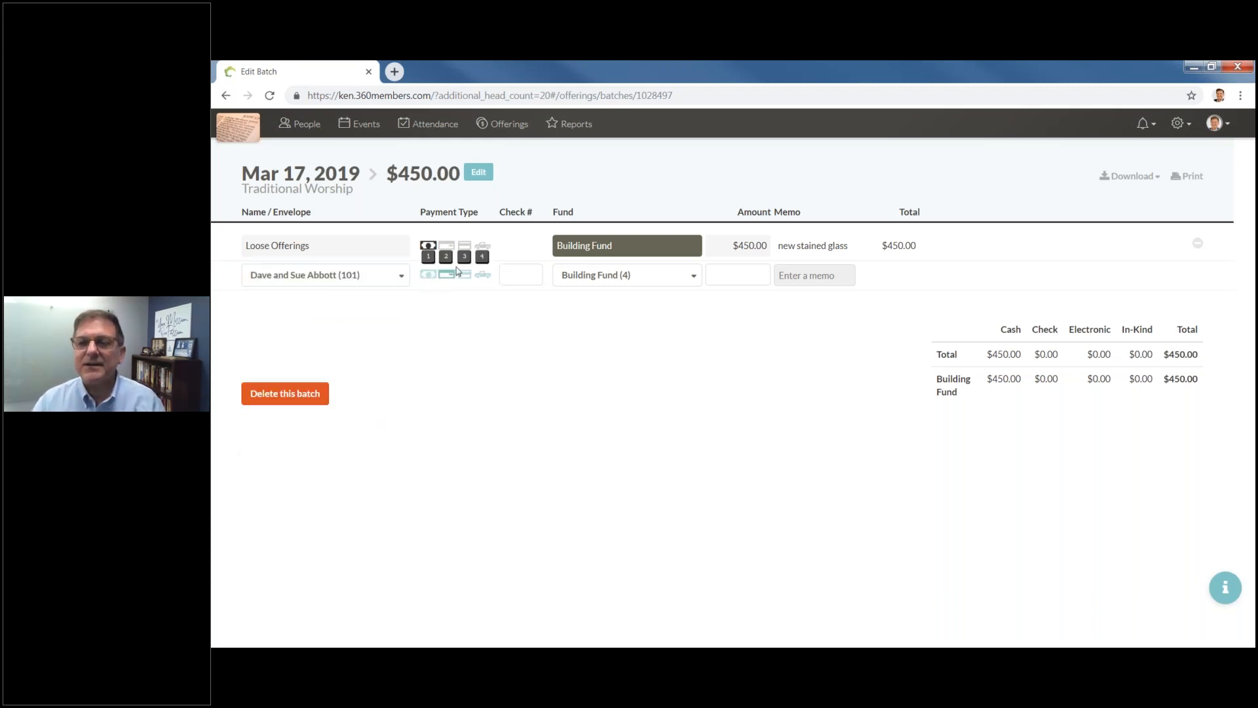
key(Tab)
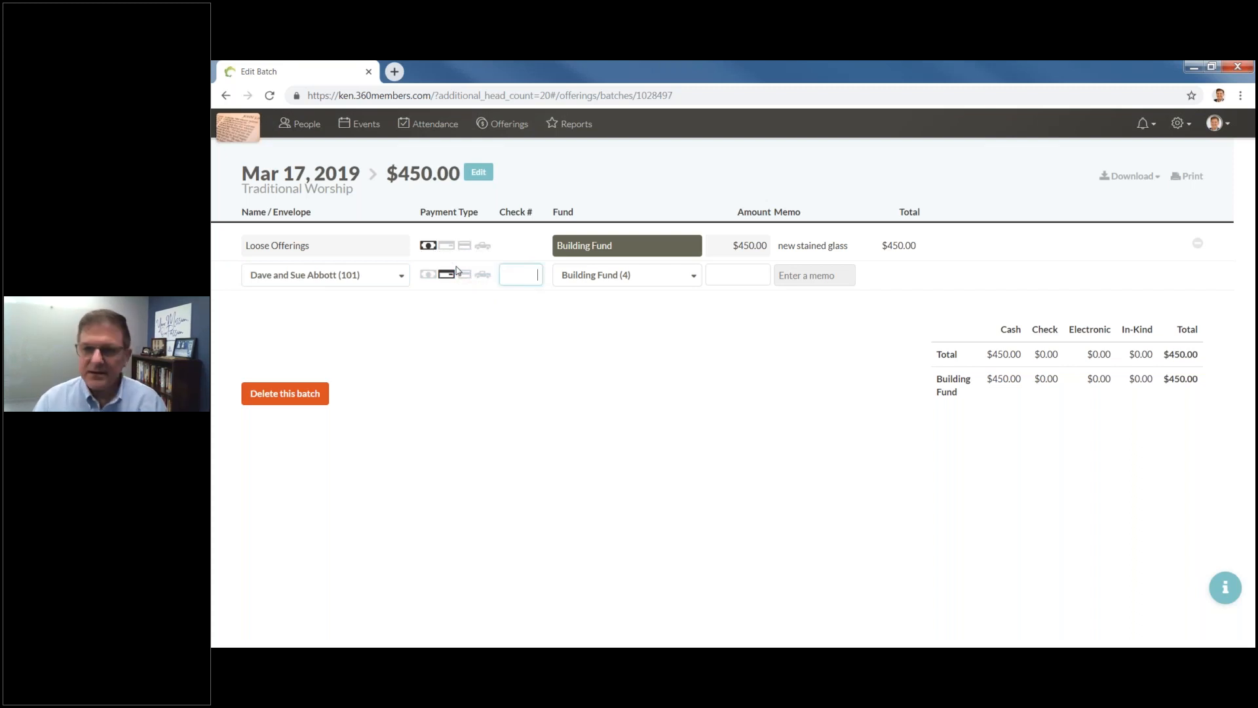
text(12)
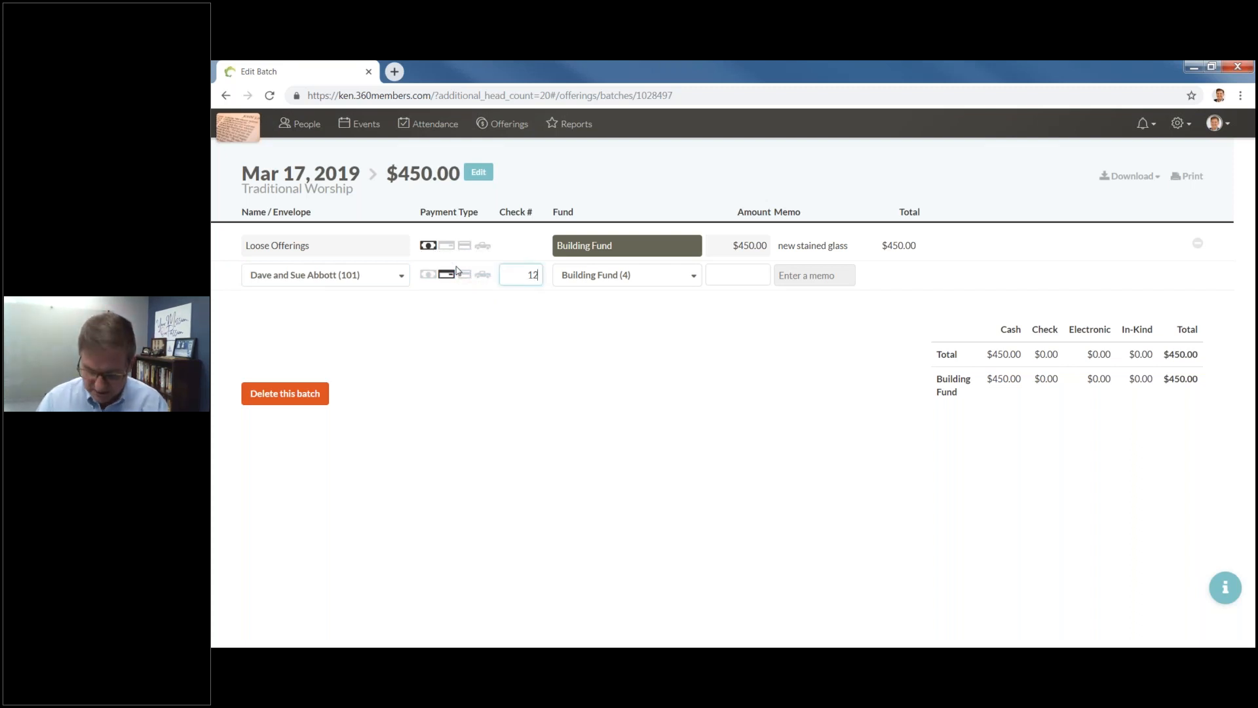
text(54)
key(Tab)
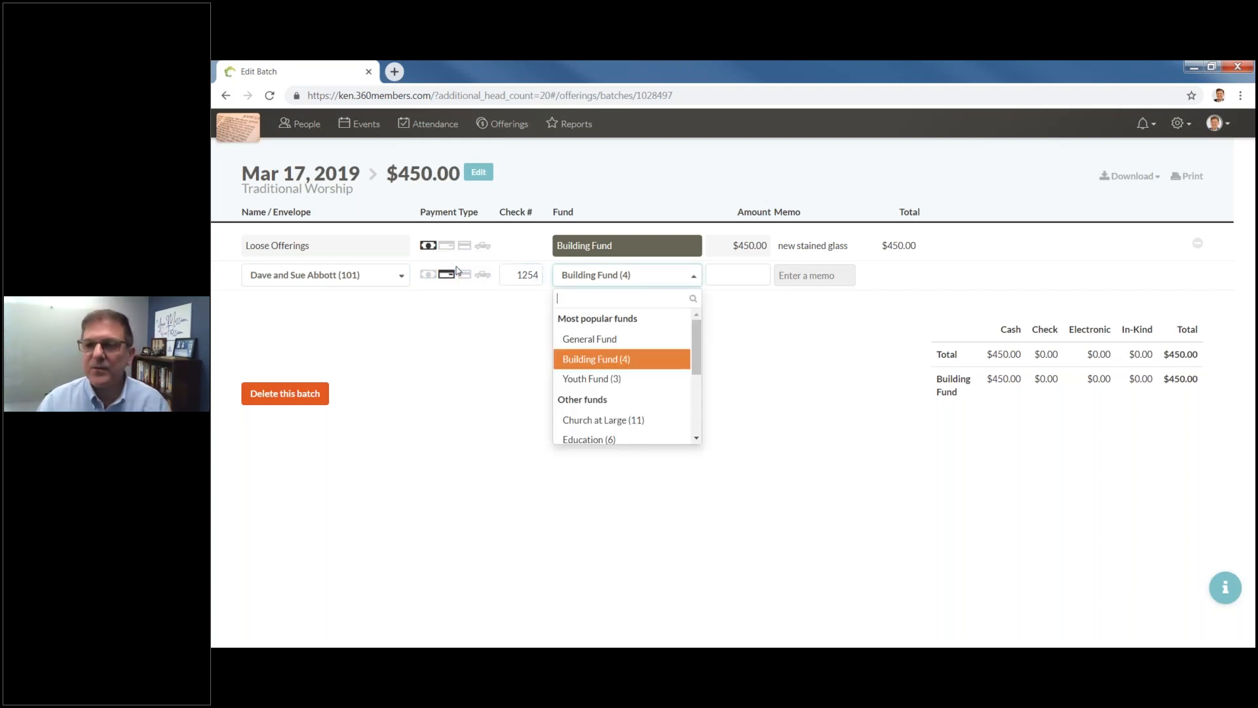
Give the check $200 to the General Fund, save it, and close the givers list.
click(600, 340)
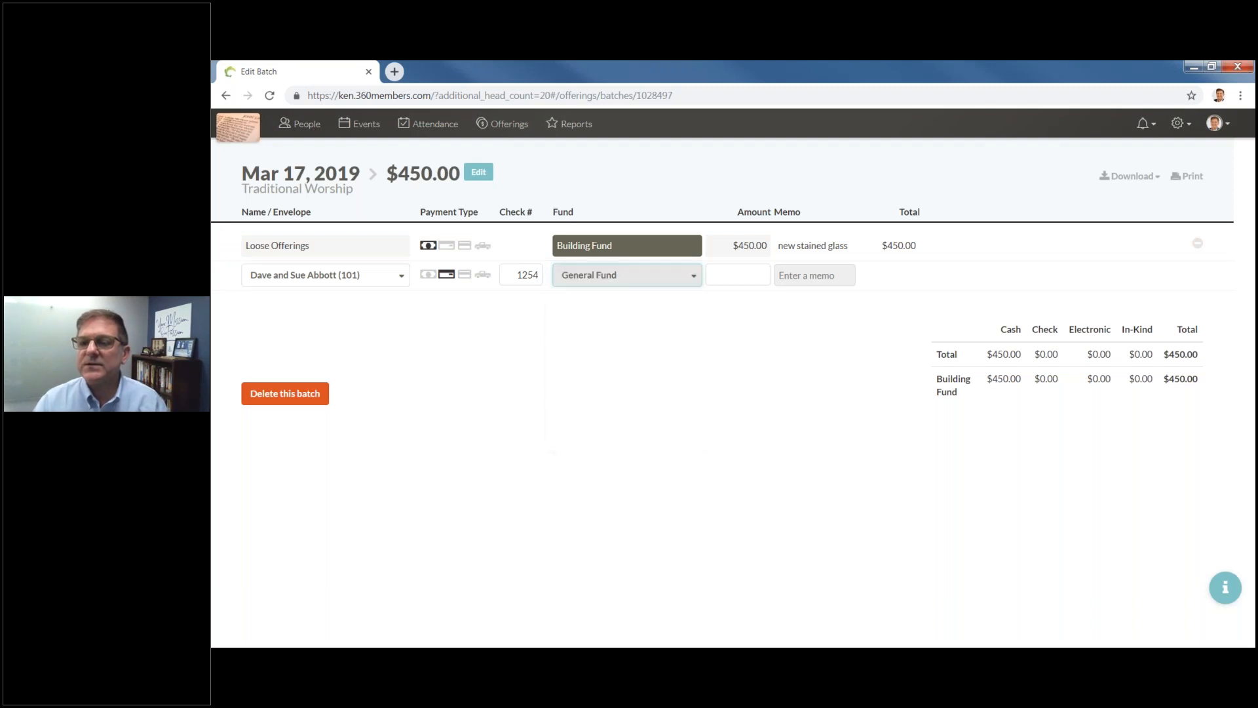
click(753, 273)
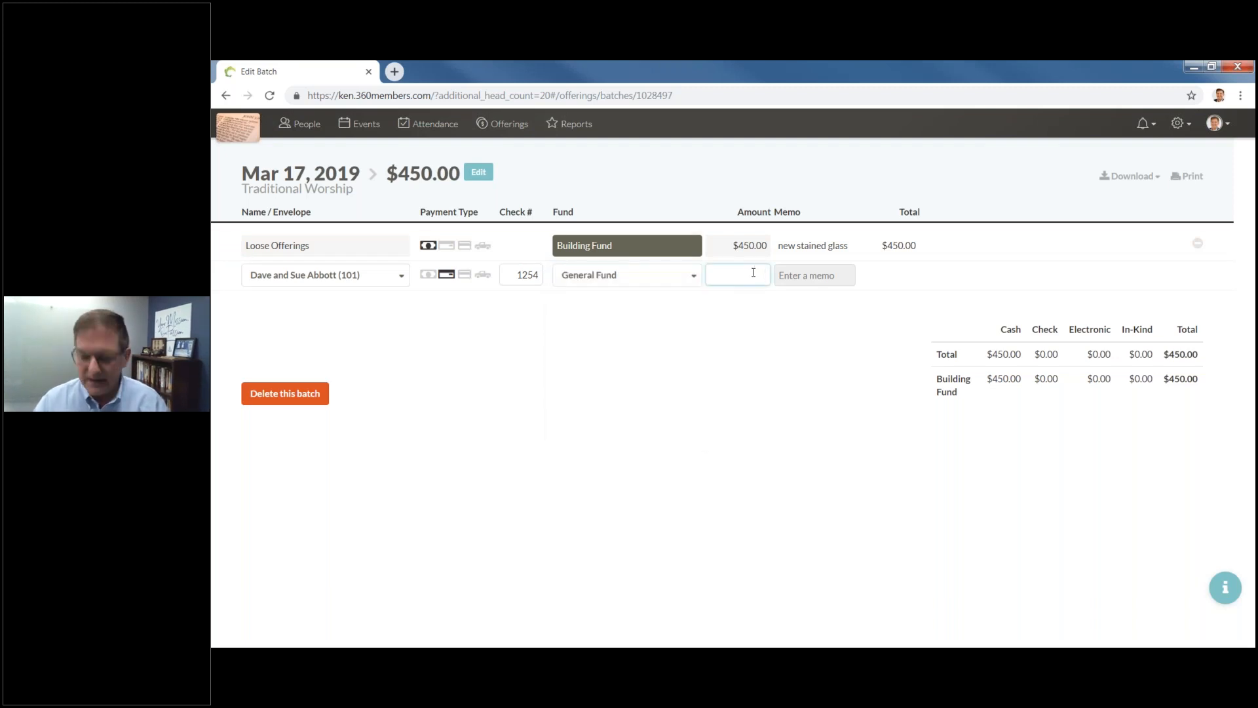
text(200)
key(Tab)
key(Tab)
key(Tab)
key(Return)
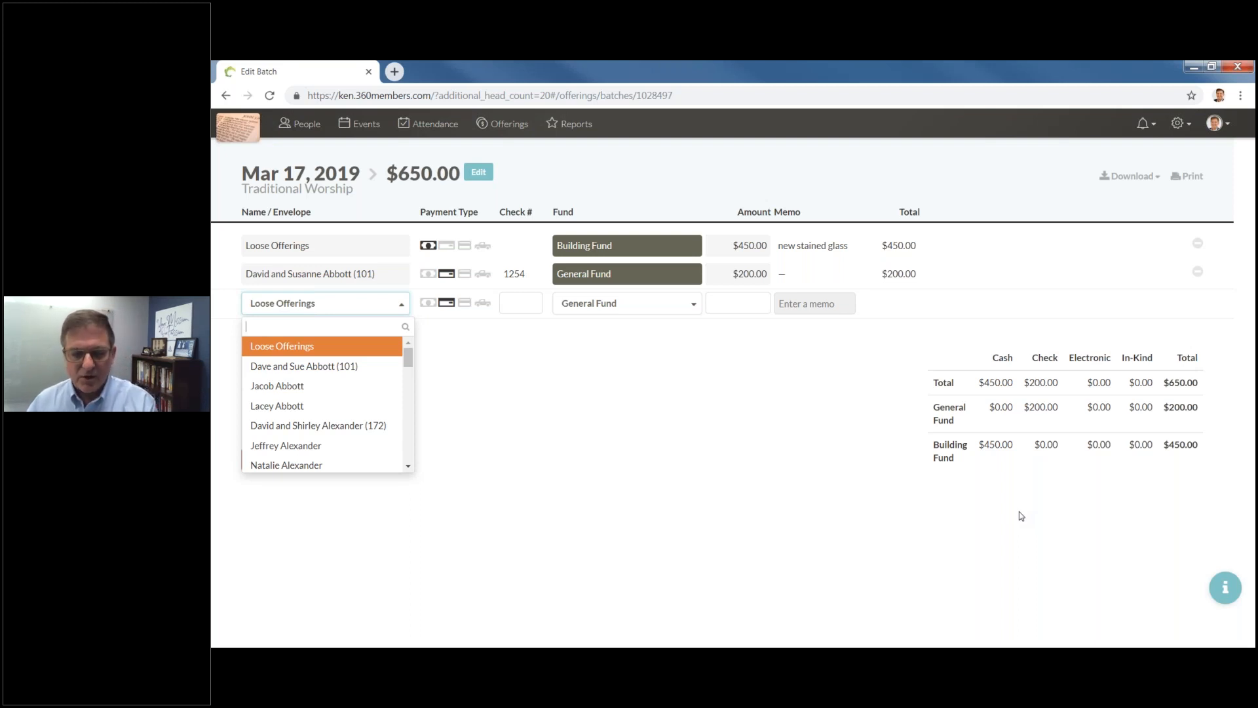
click(793, 558)
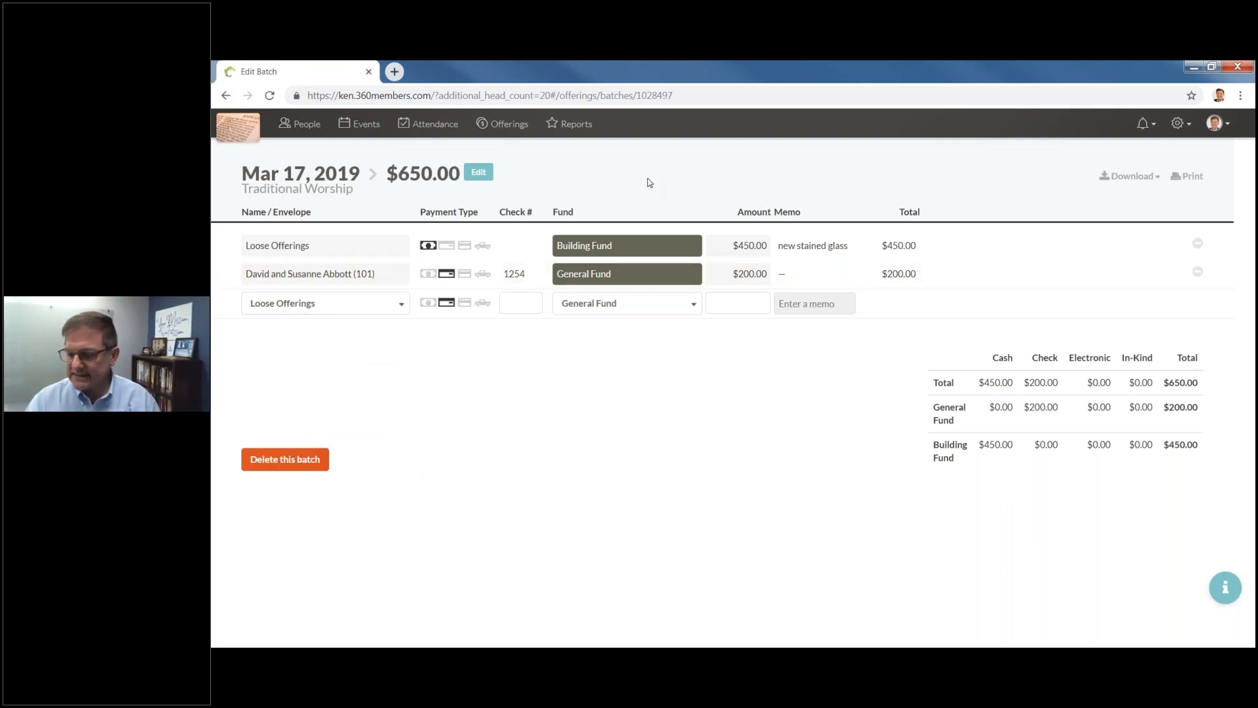
Review the Attendance Detail report for Aug 4–24, 2018, then return to the Reports list.
click(582, 131)
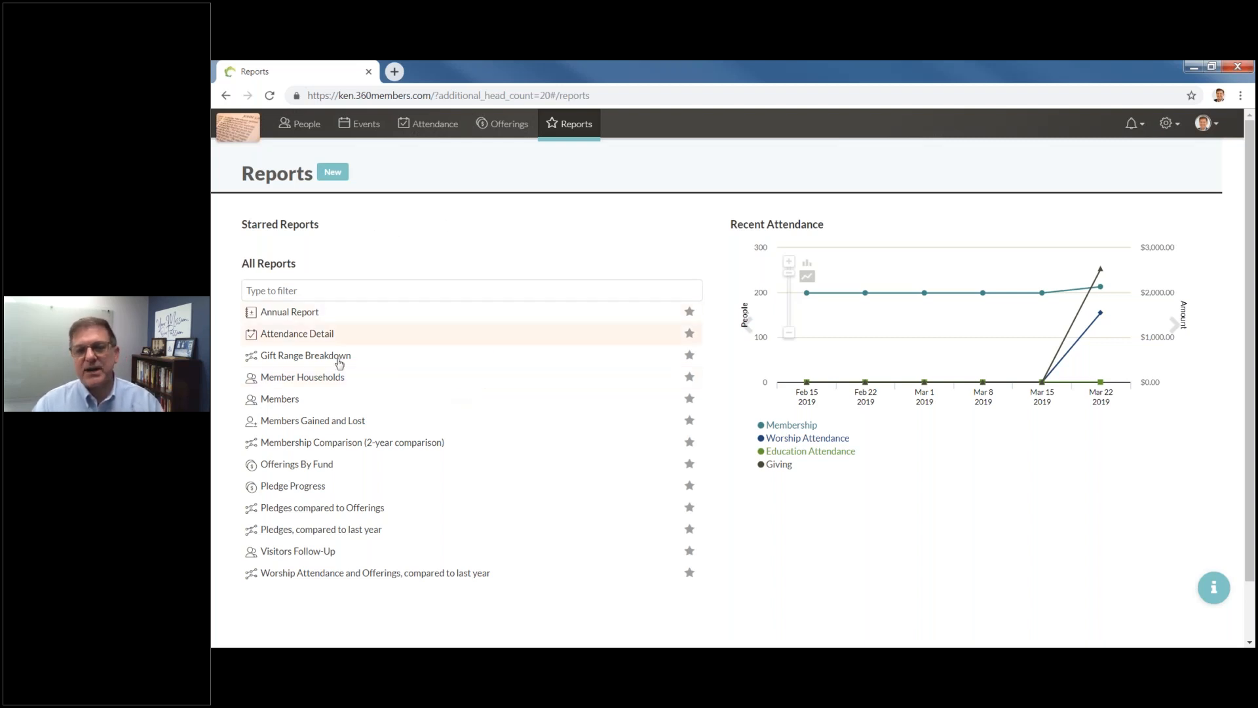
click(293, 335)
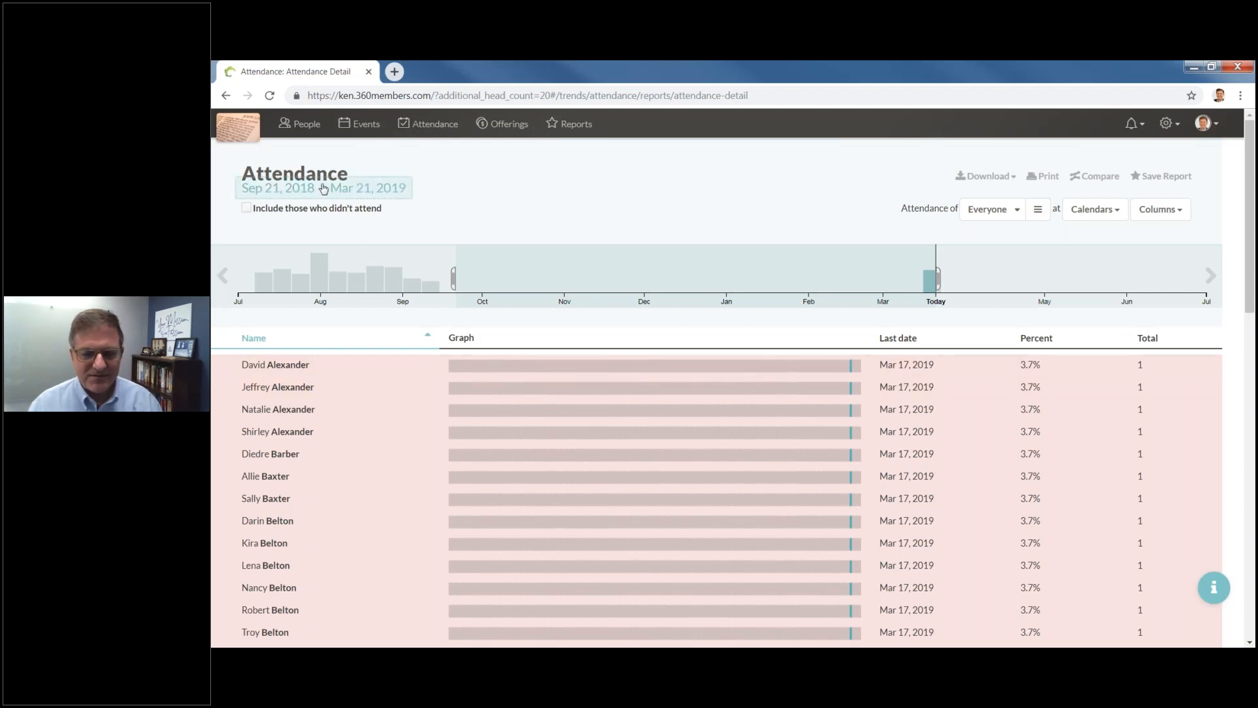
mouse_move(327, 277)
drag(327, 277, 385, 280)
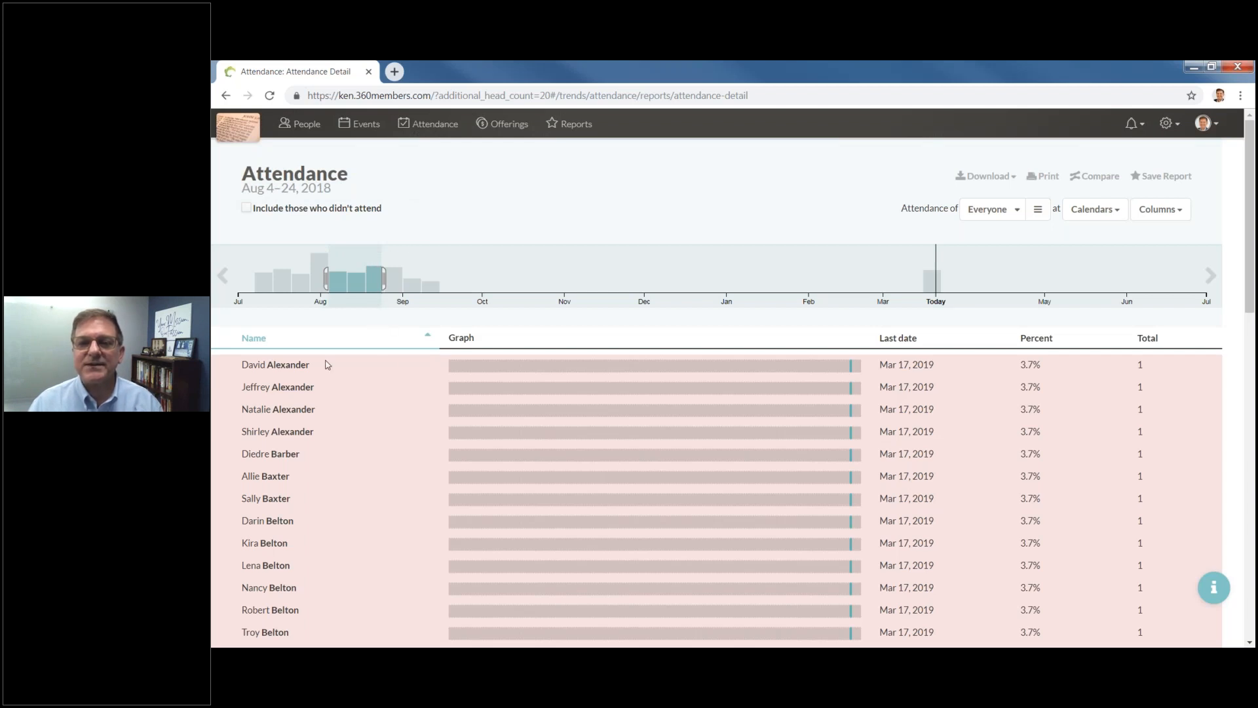
mouse_move(479, 371)
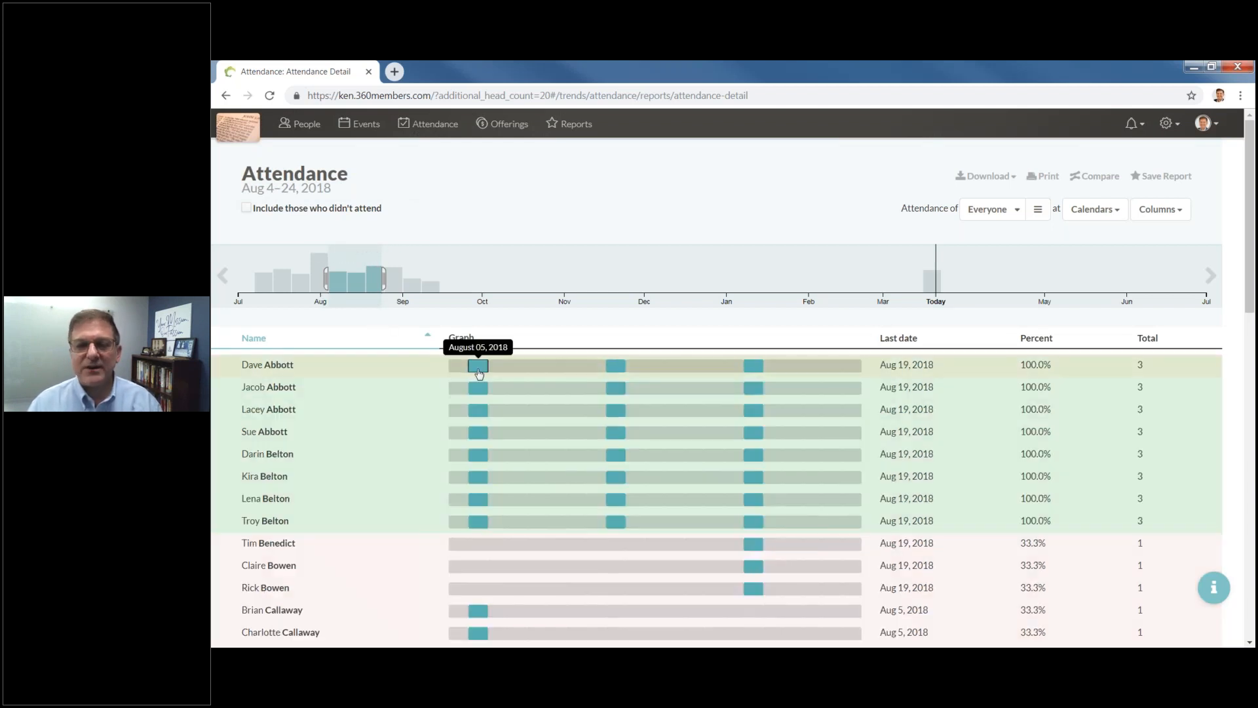
mouse_move(753, 371)
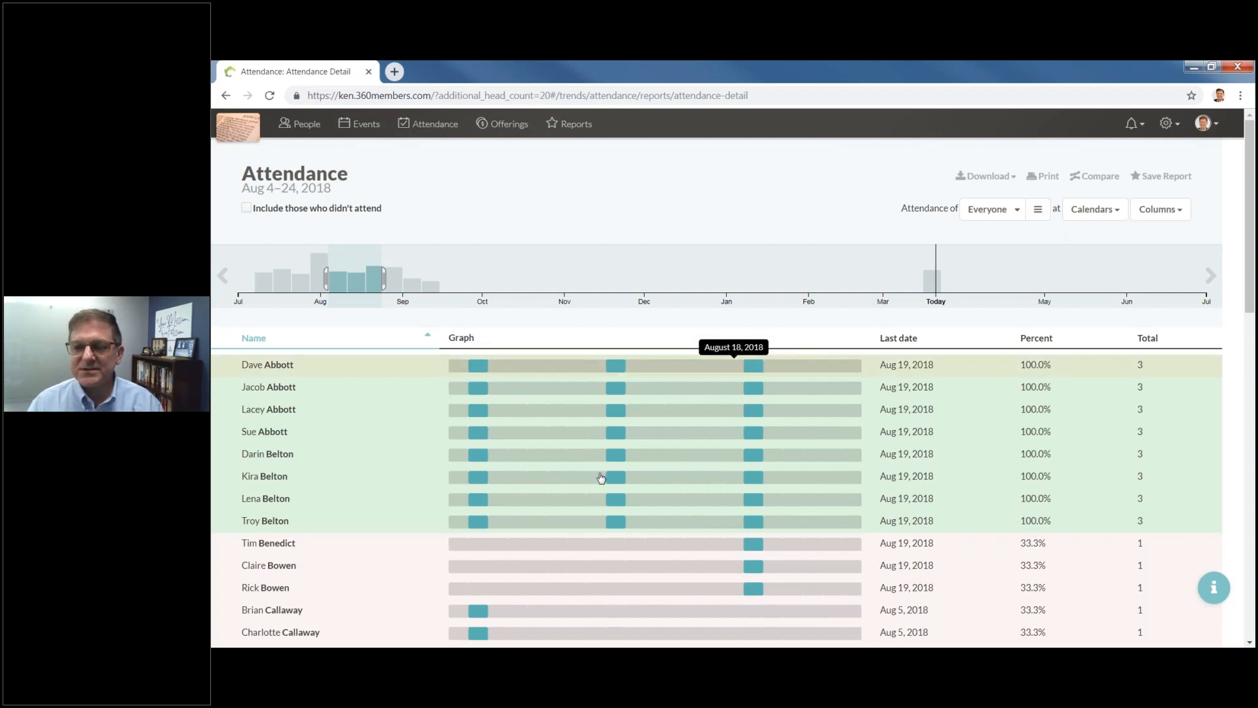
scroll(365, 387, down, 3)
scroll(464, 435, up, 3)
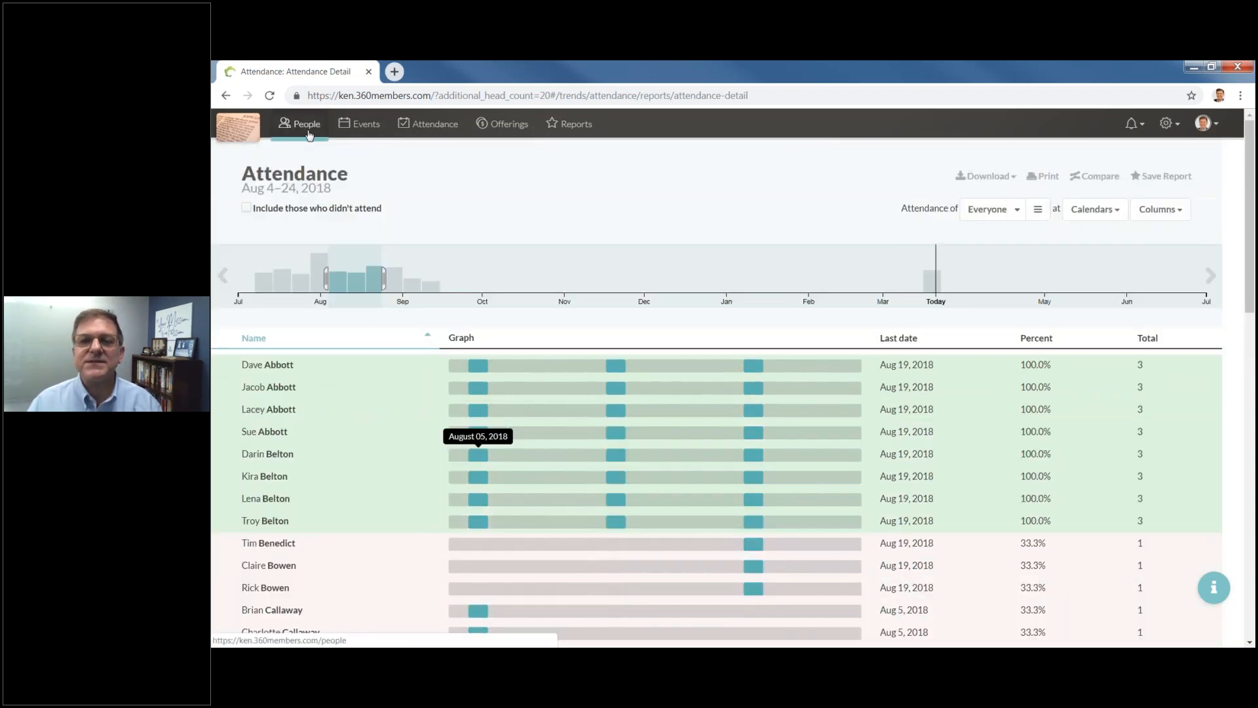
click(569, 124)
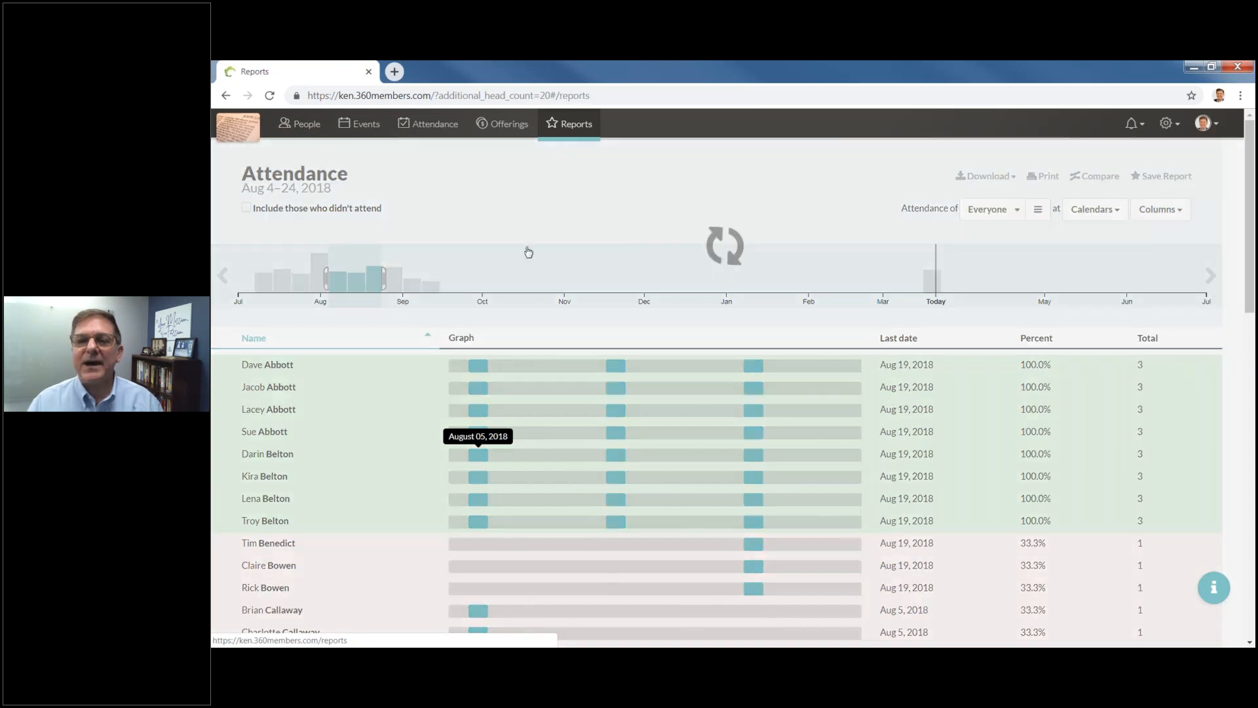
click(293, 313)
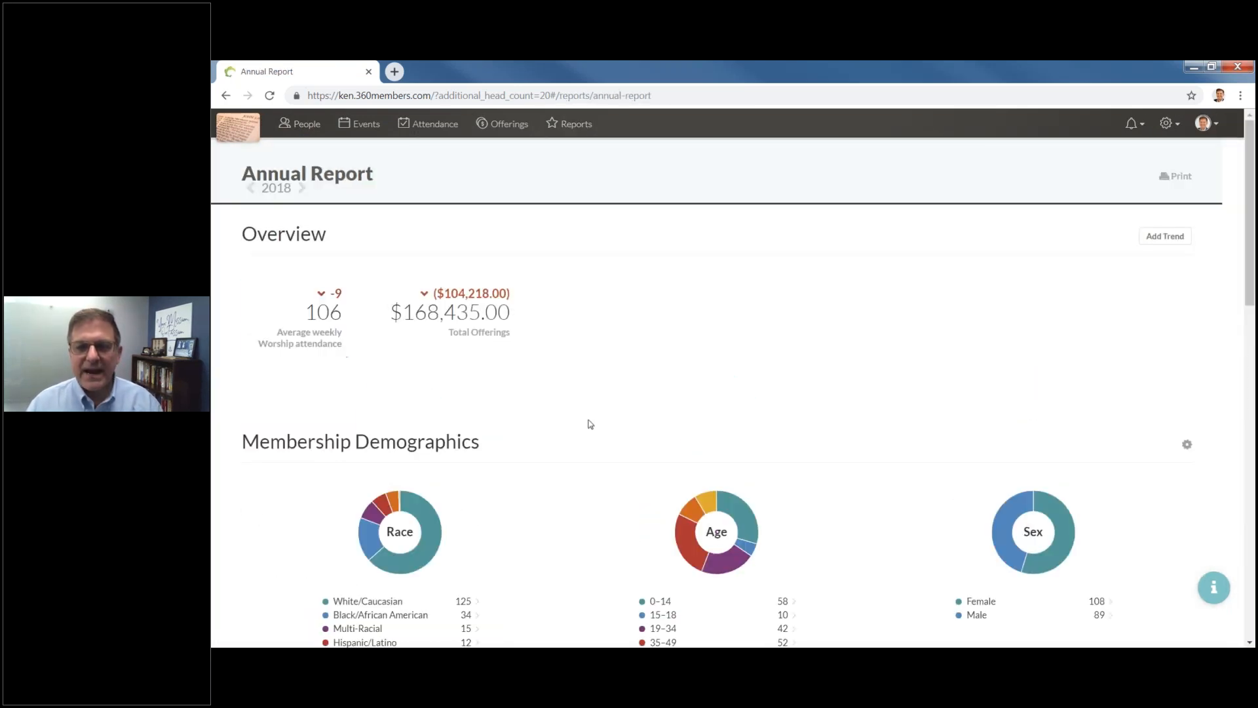
scroll(589, 424, down, 4)
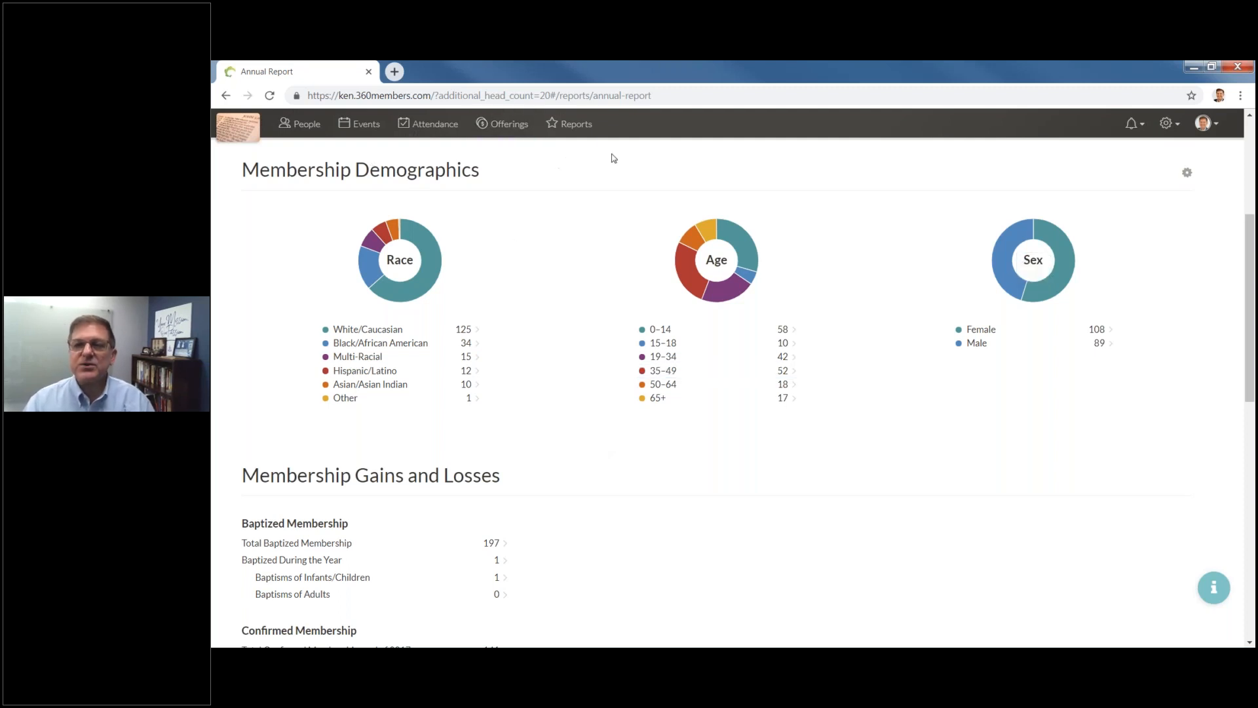
click(581, 124)
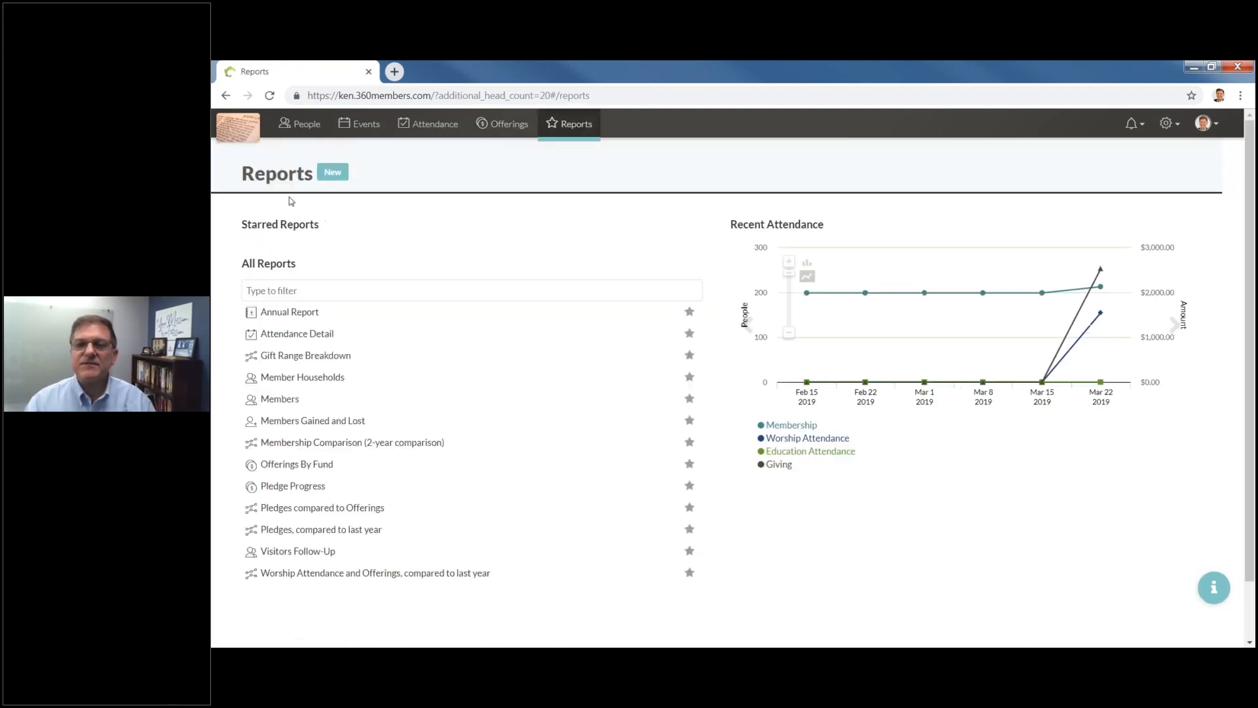
click(332, 172)
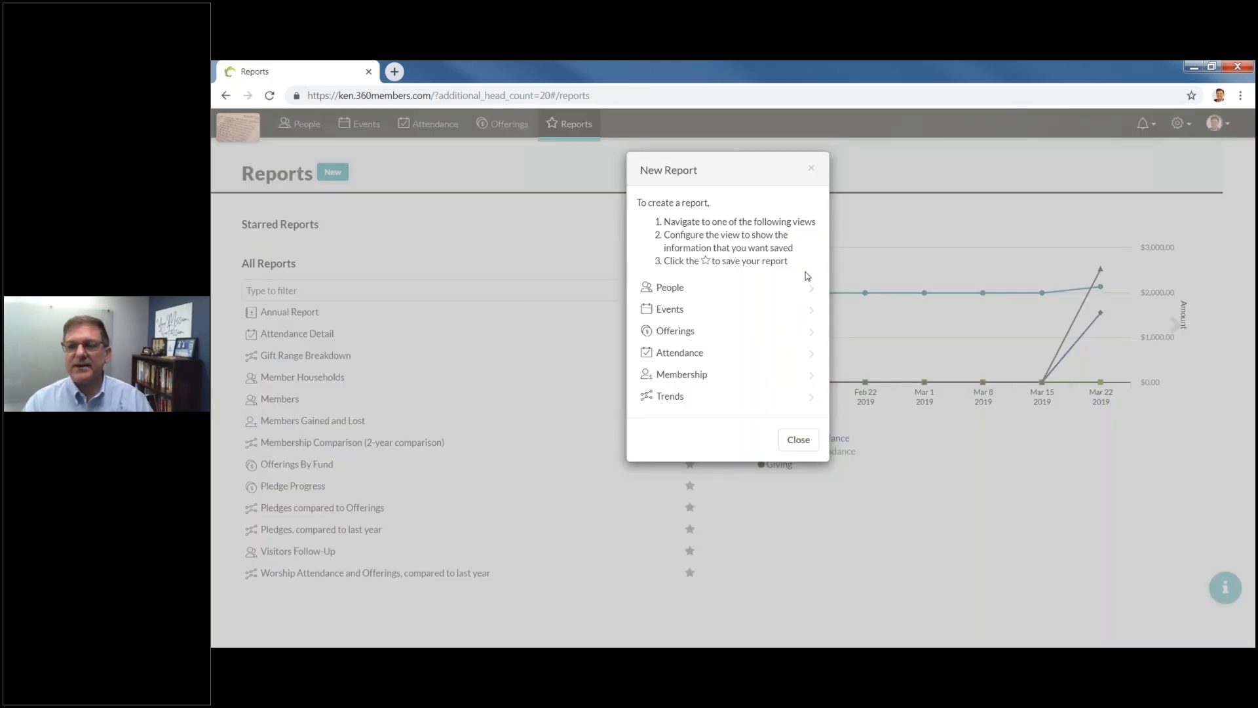
click(799, 443)
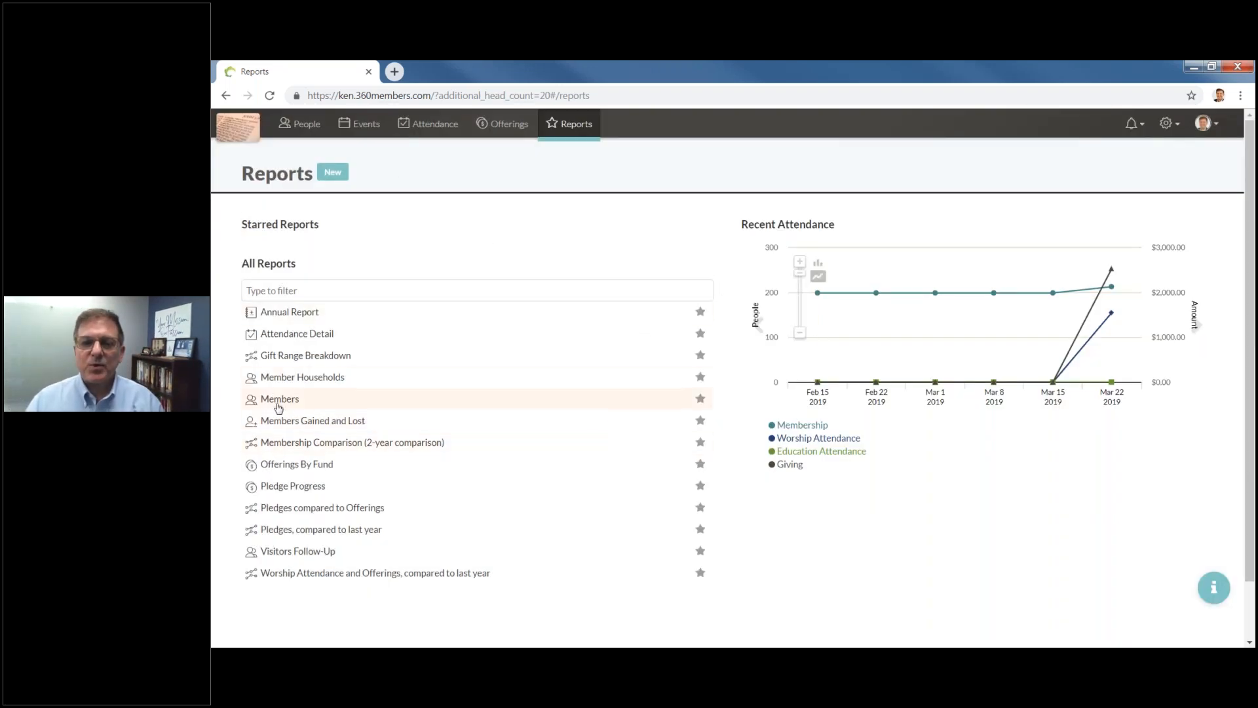
Show the Offerings By Fund report for the last 6 days as Summaries by Giver.
click(272, 465)
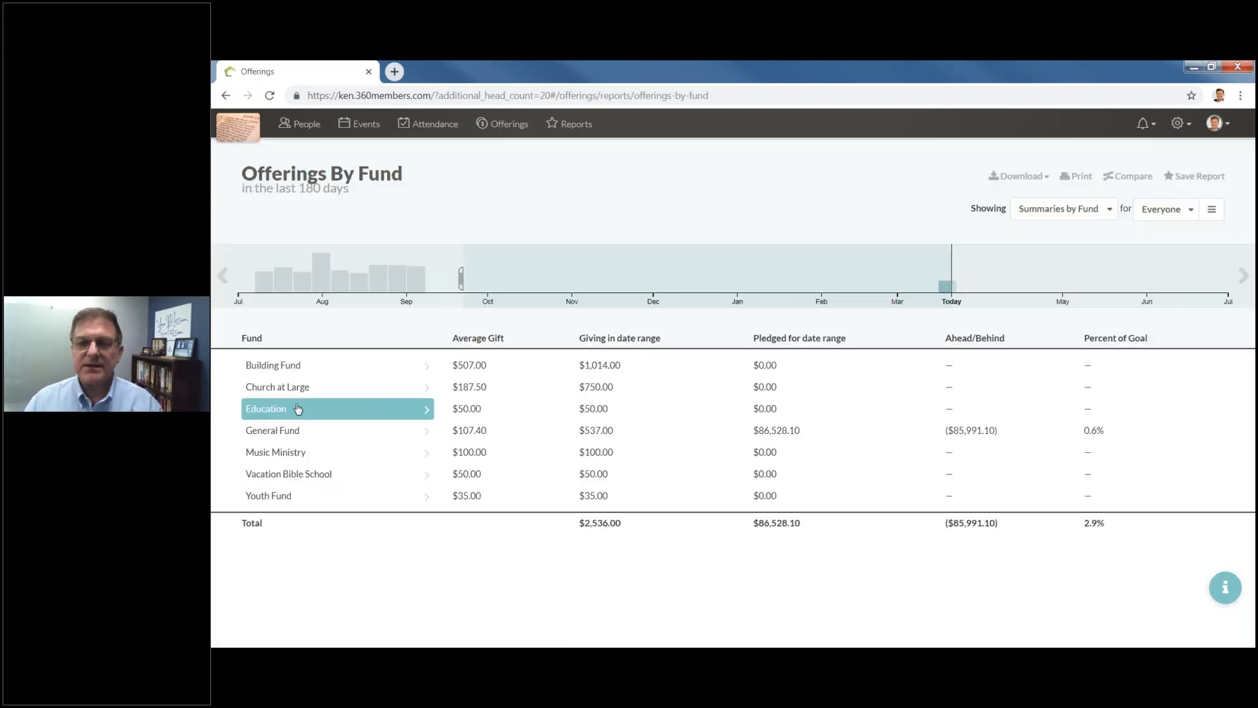
drag(477, 281, 933, 280)
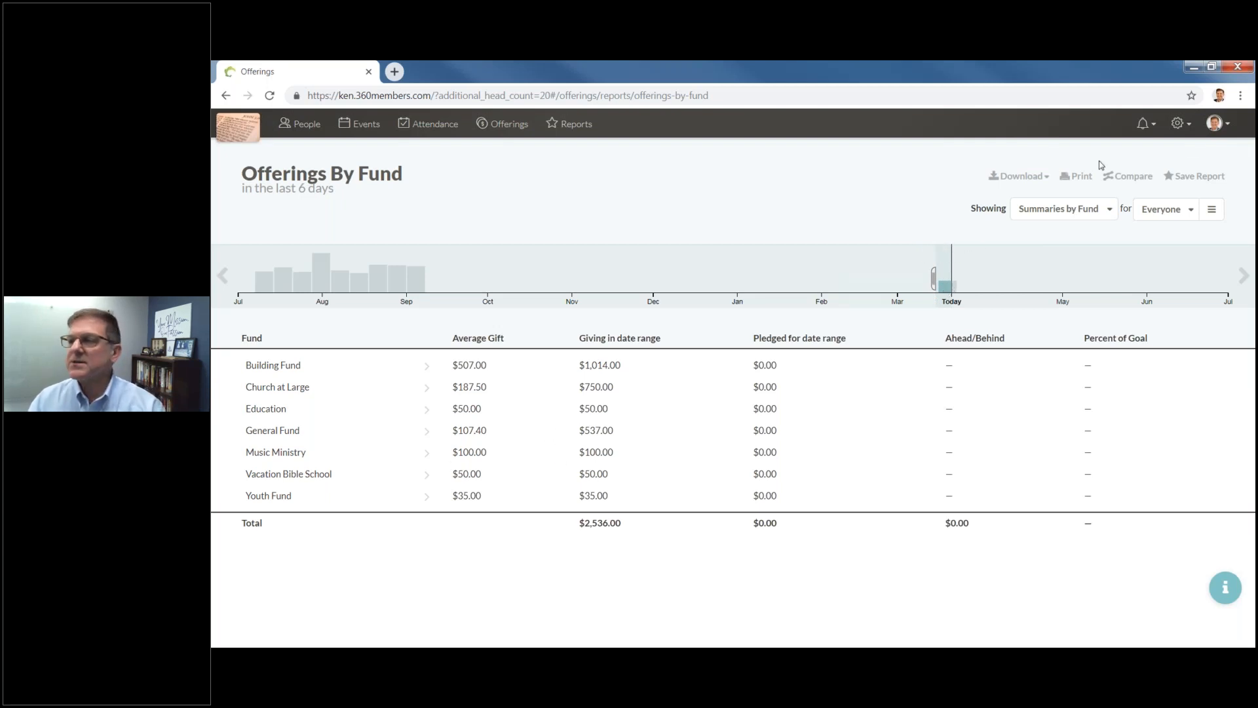
click(1068, 209)
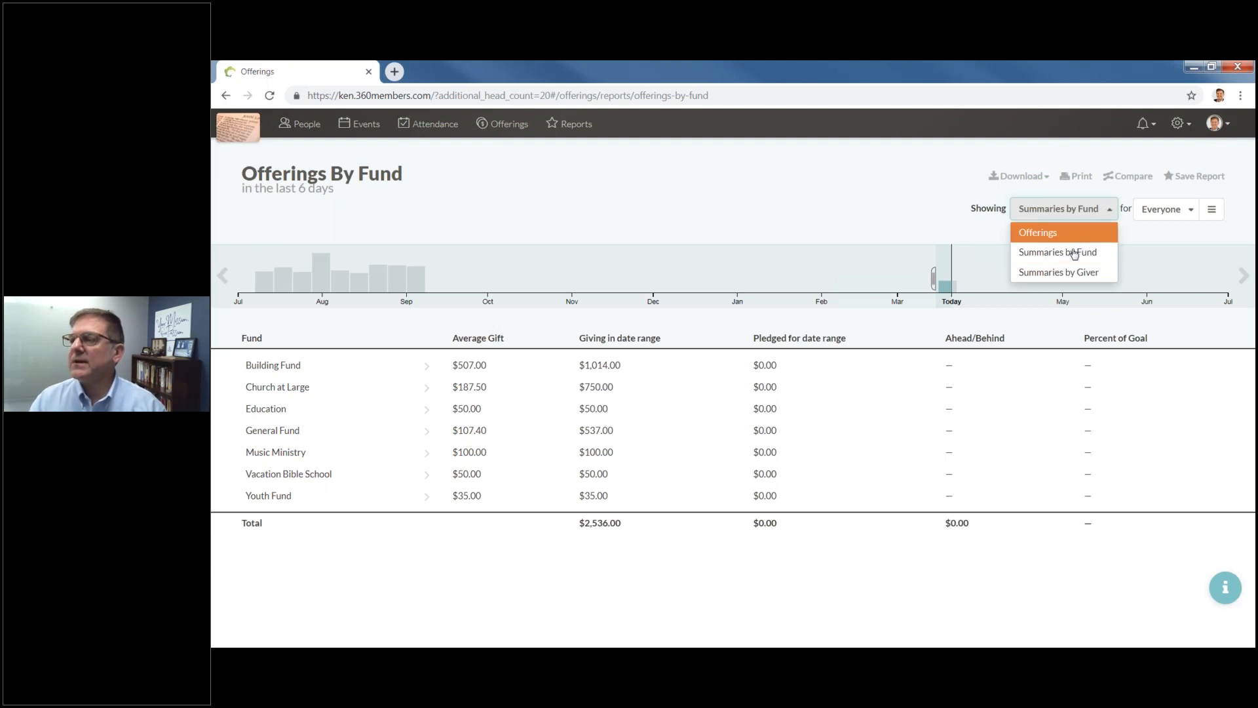
click(1073, 272)
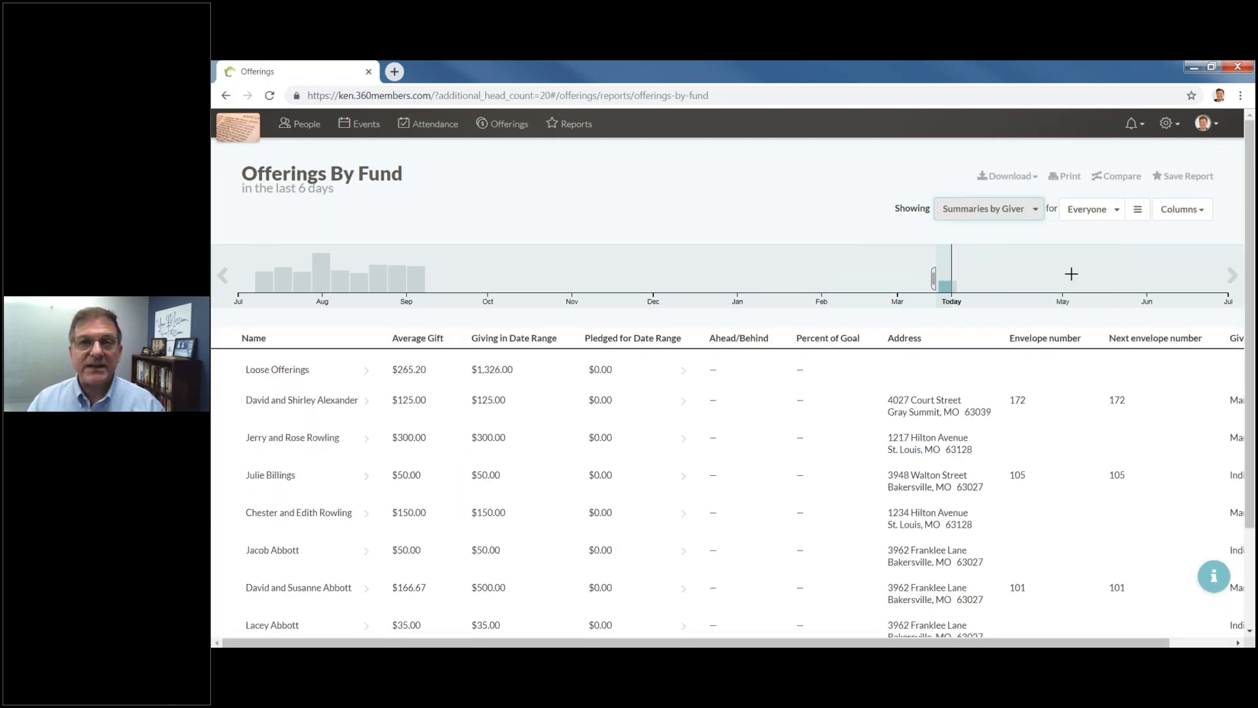
scroll(630, 462, down, 2)
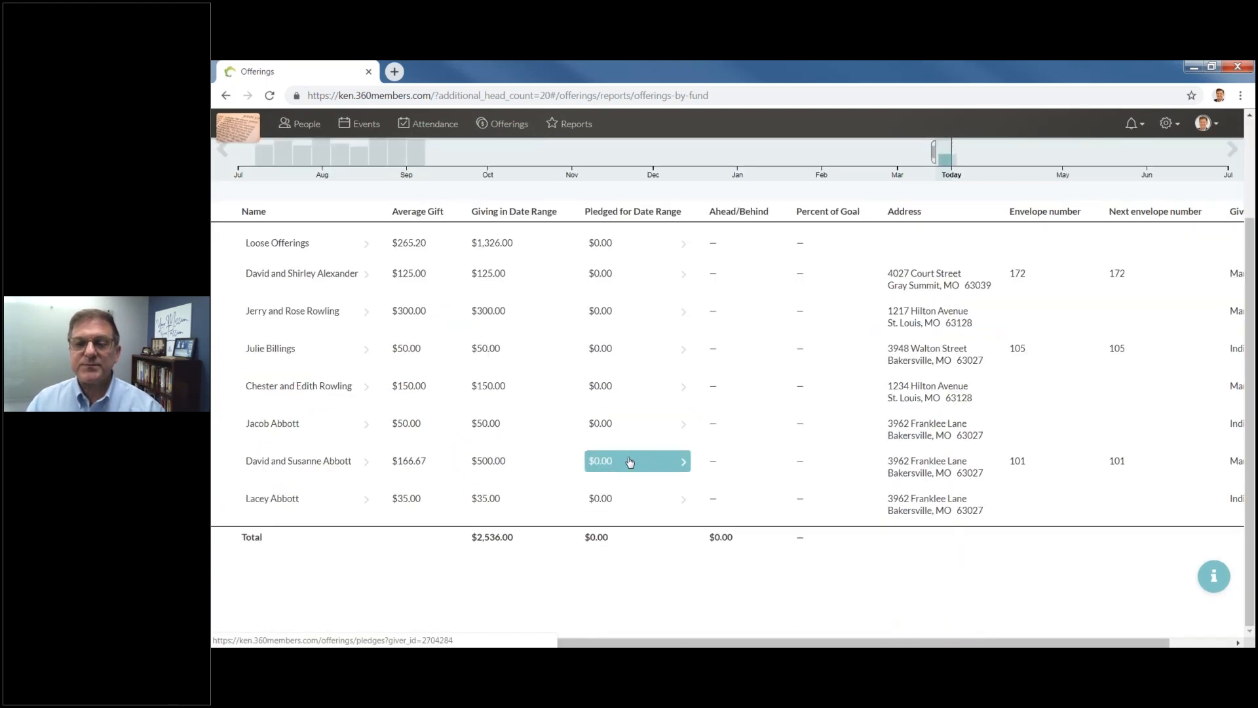
scroll(630, 462, up, 2)
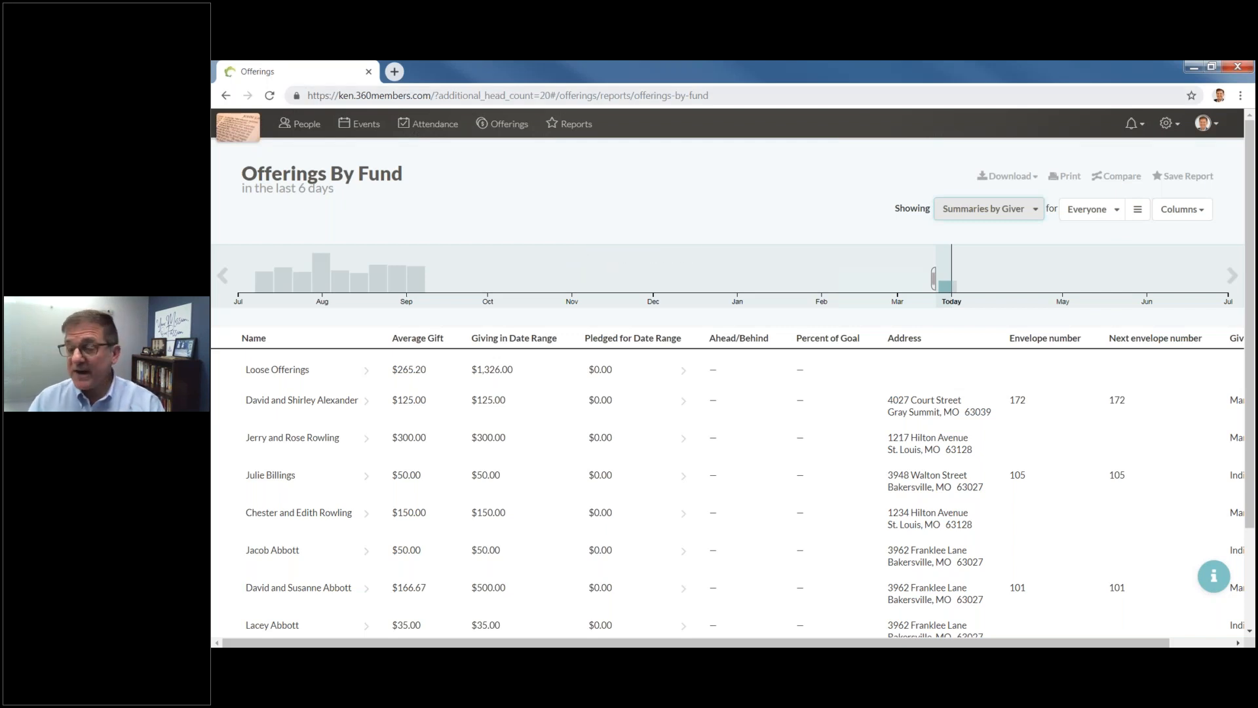
click(1181, 124)
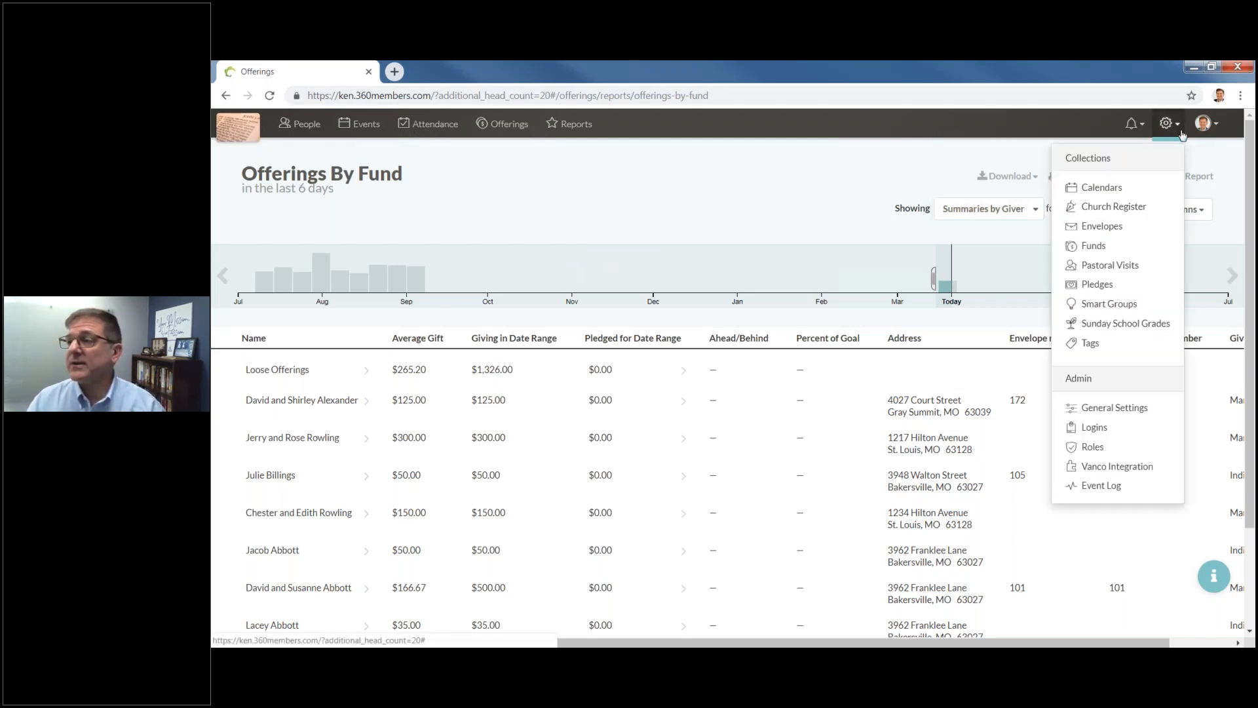
Open the Roles permission settings and scroll down the list of roles.
click(1097, 449)
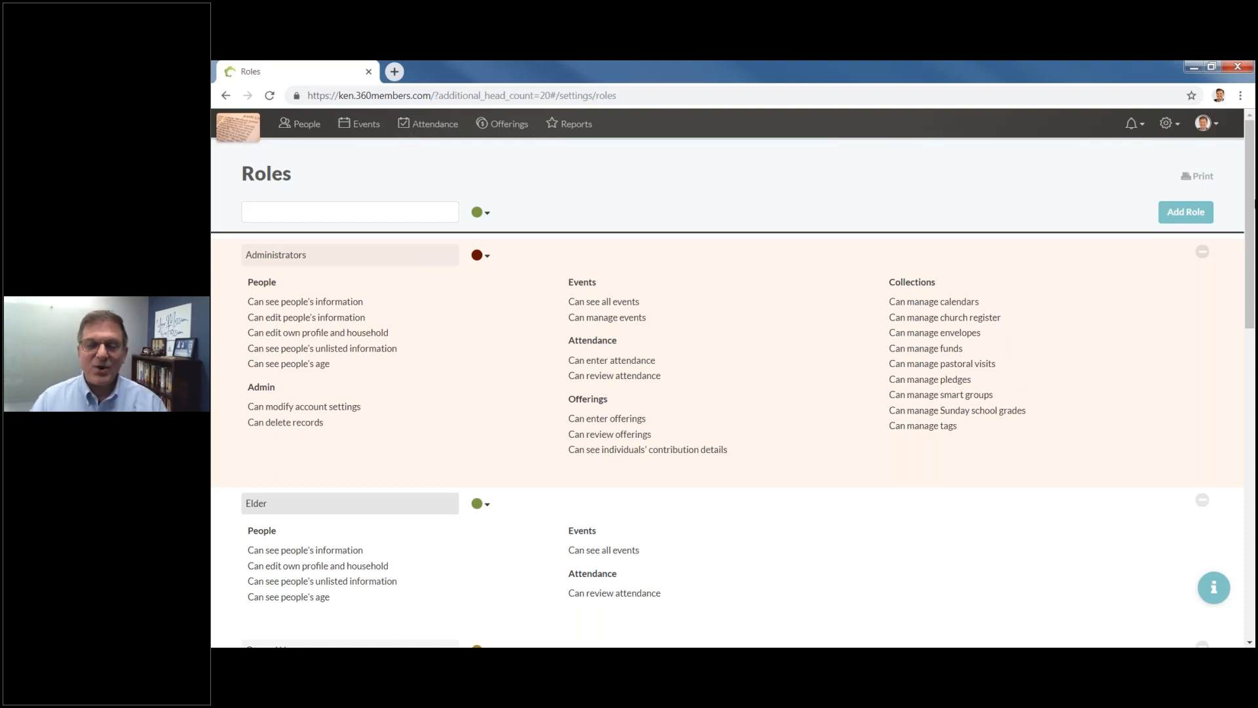
click(1183, 129)
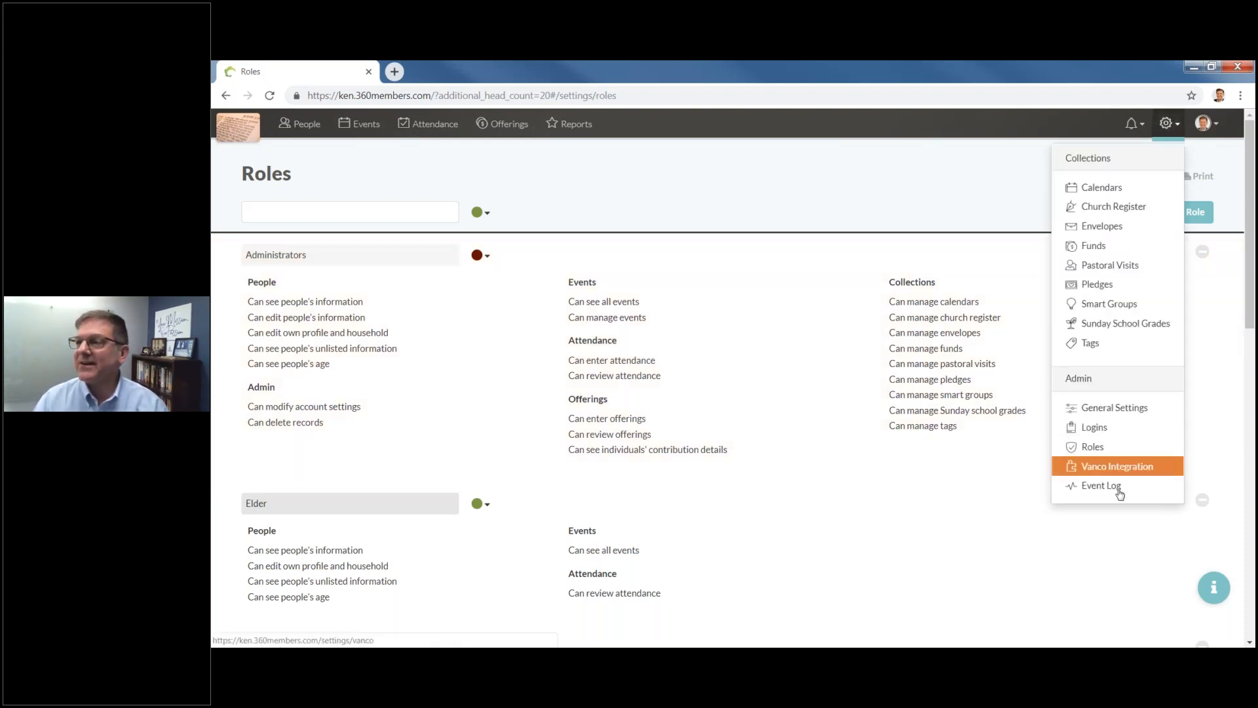
click(1096, 447)
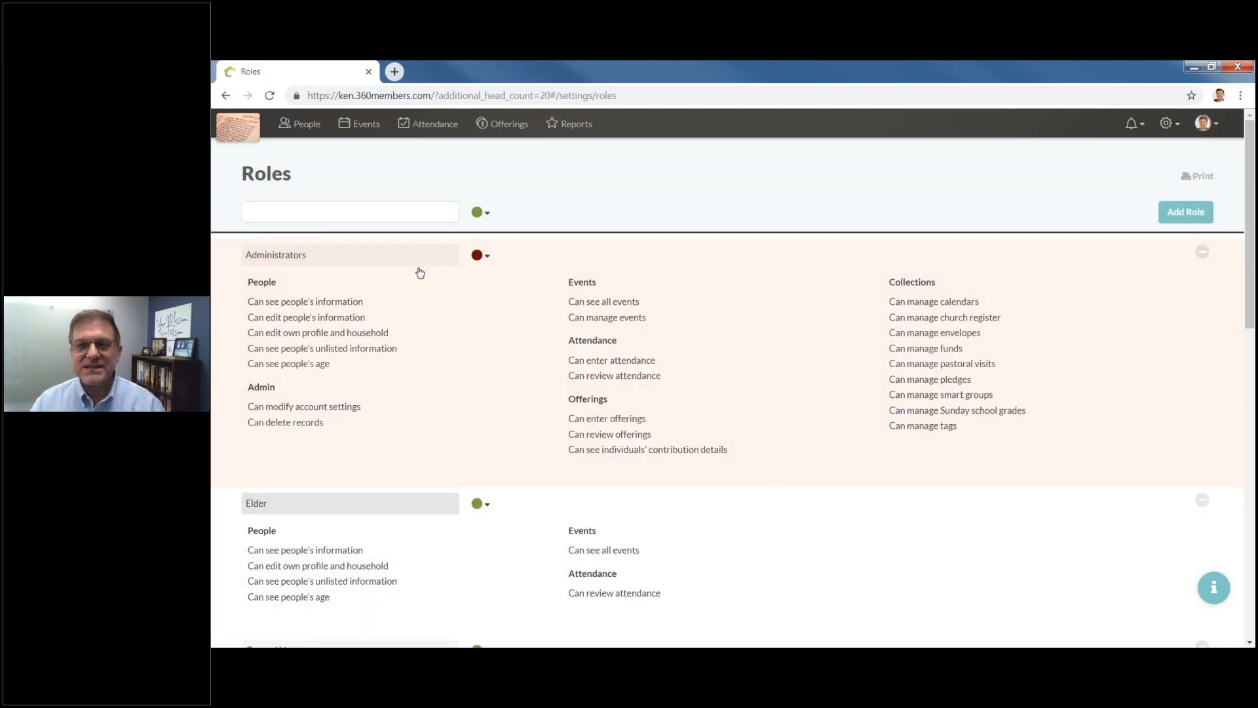
scroll(423, 283, down, 10)
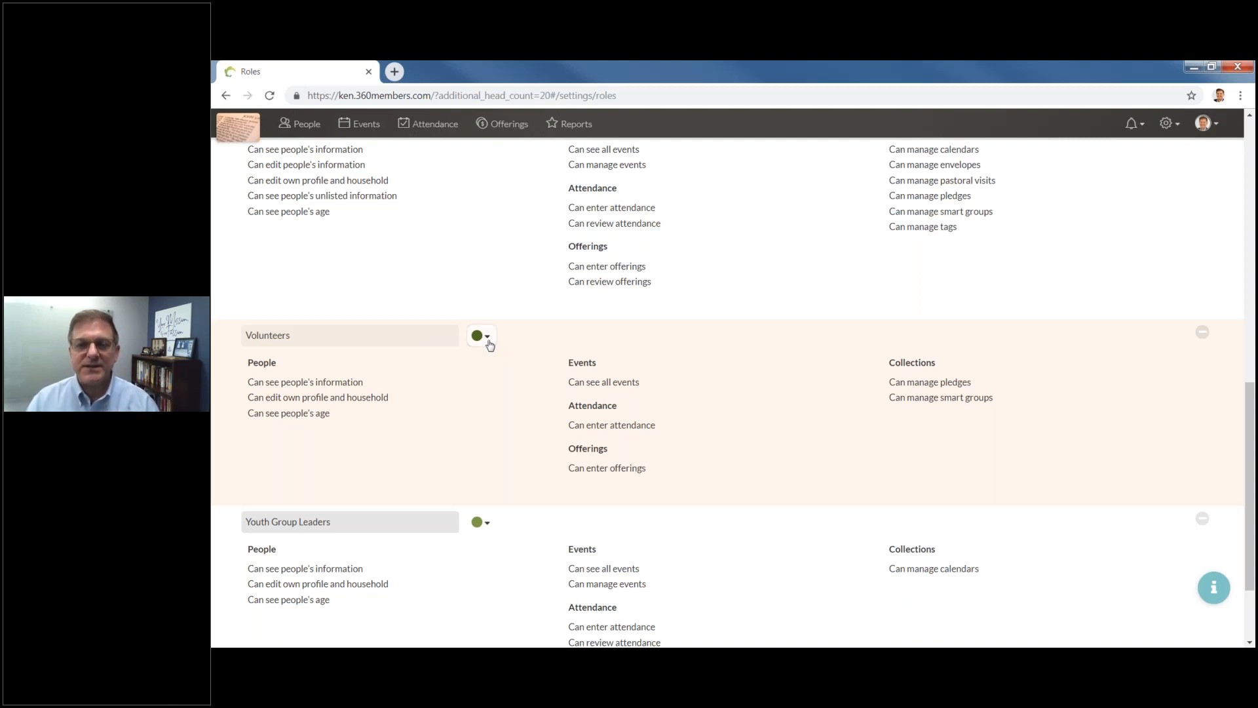
Edit and save the Volunteers role, then return to the People households list.
click(488, 341)
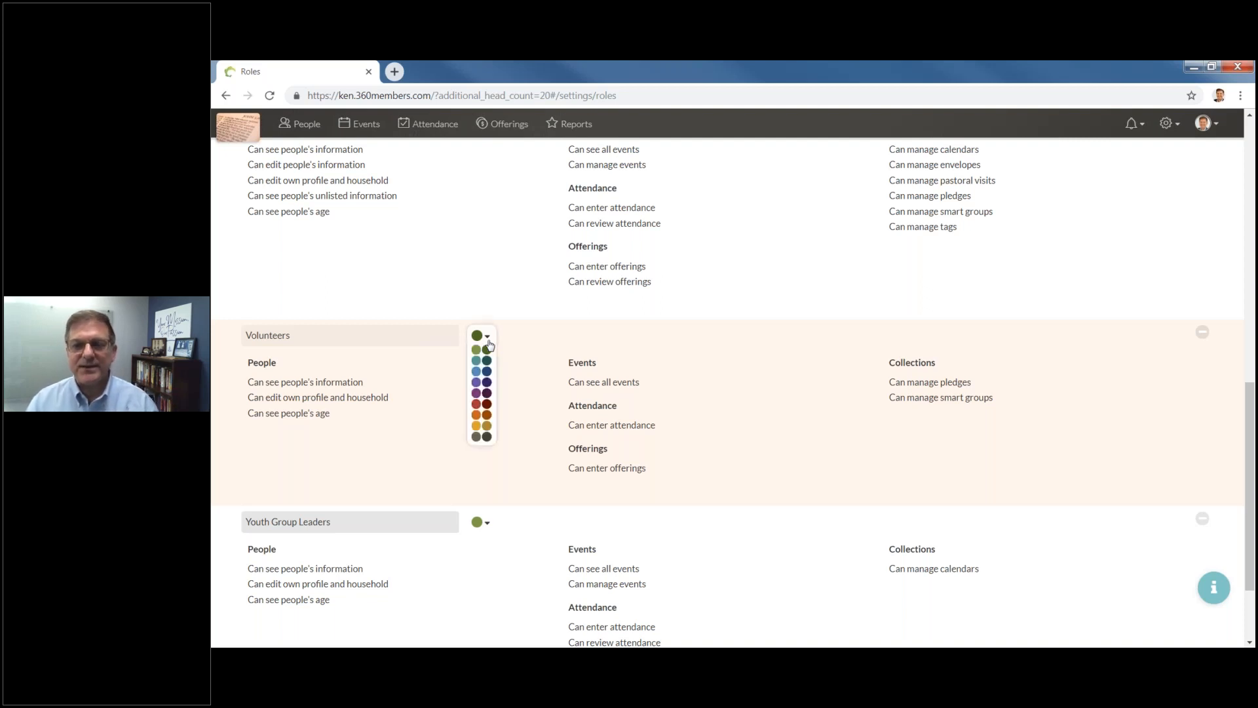
click(392, 340)
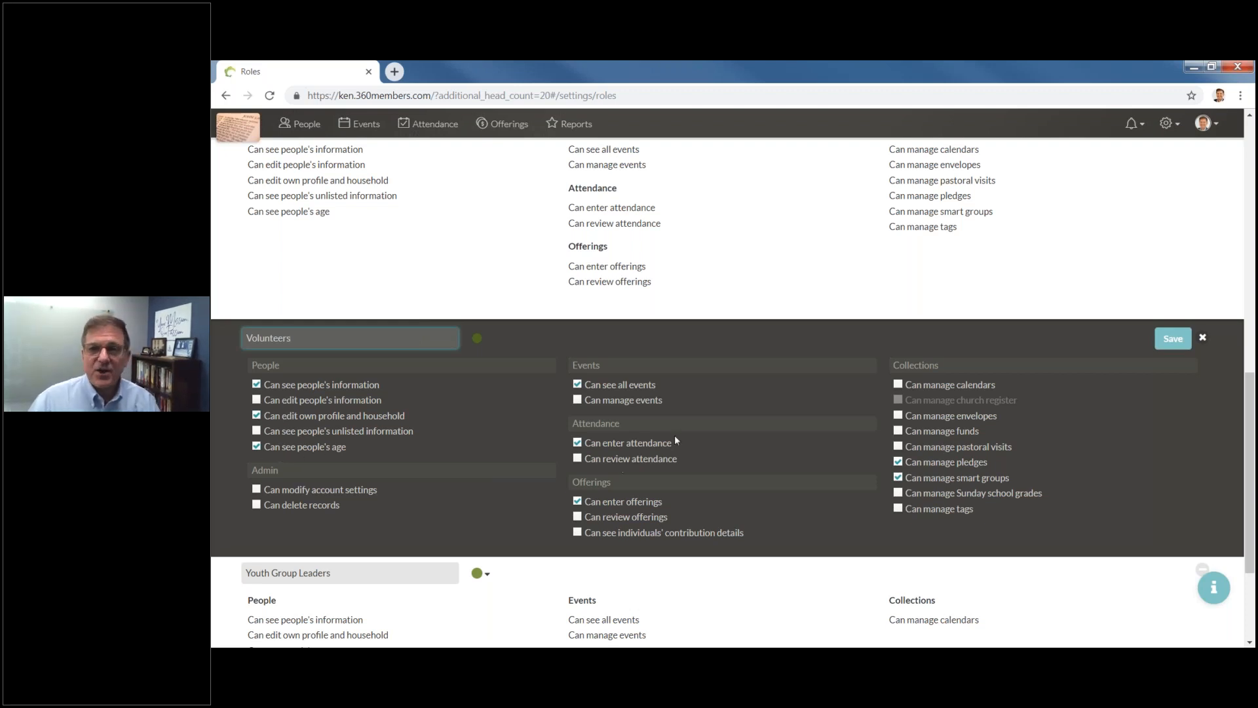
click(1172, 338)
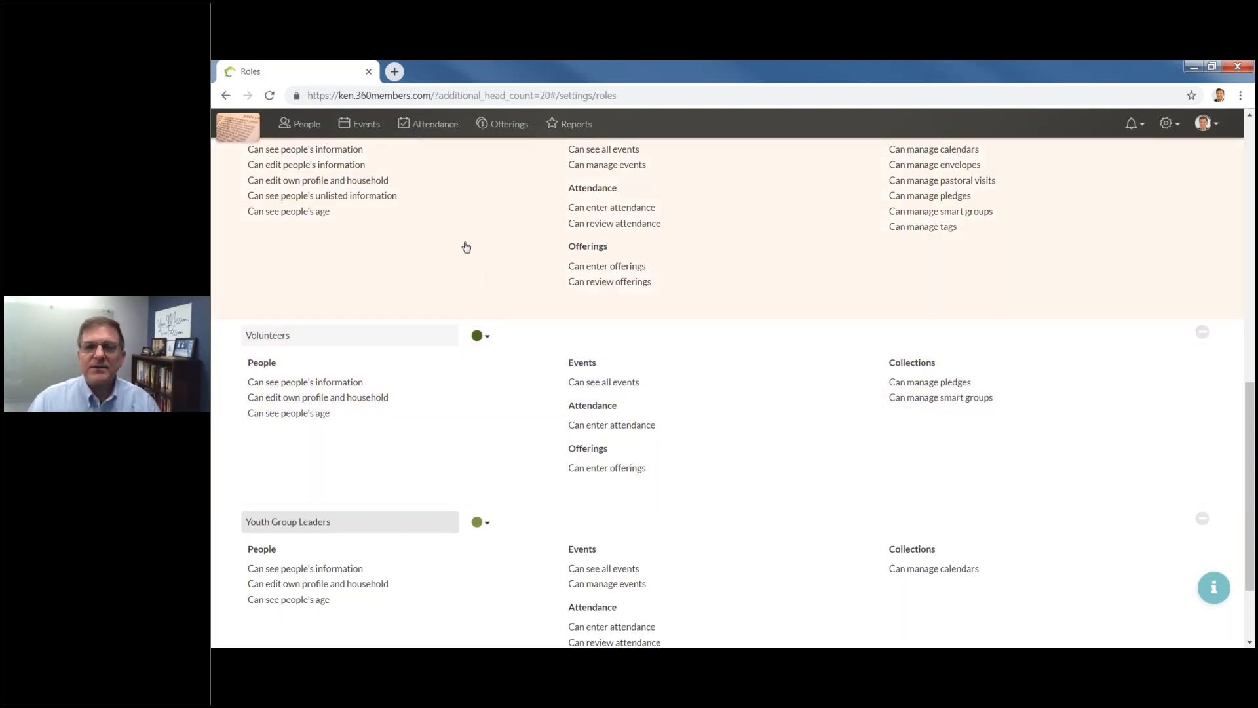
scroll(463, 247, up, 5)
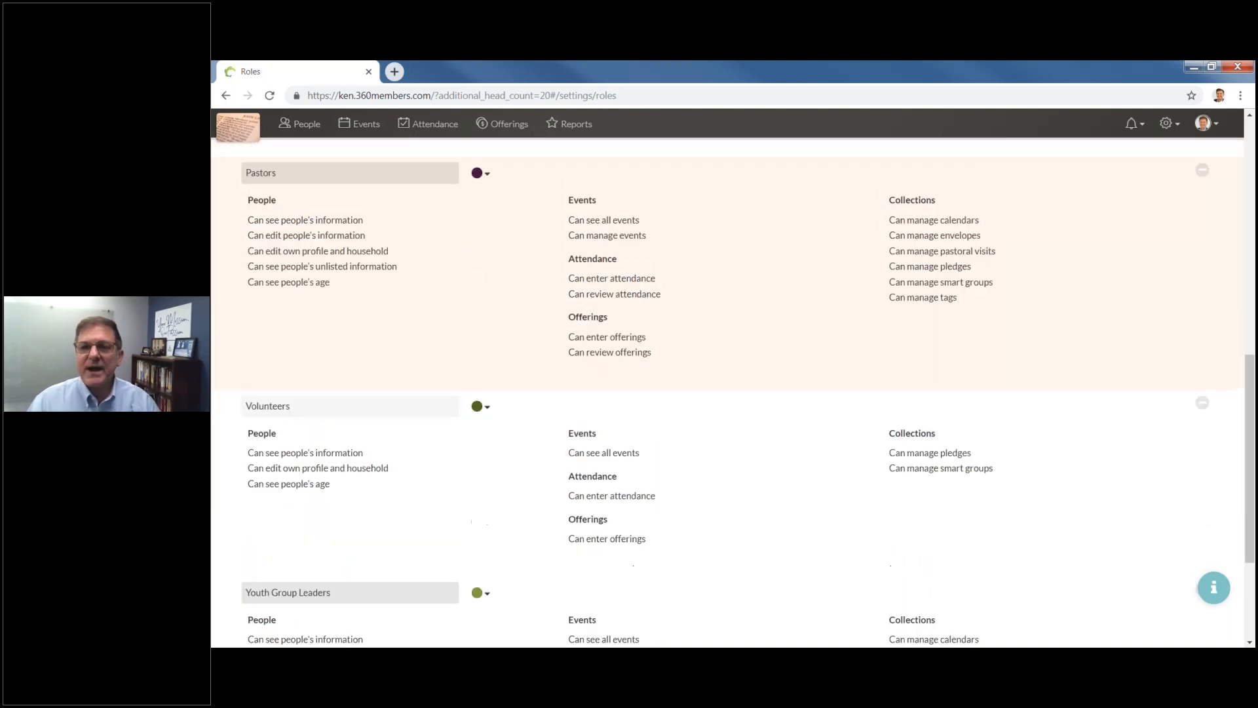
click(304, 128)
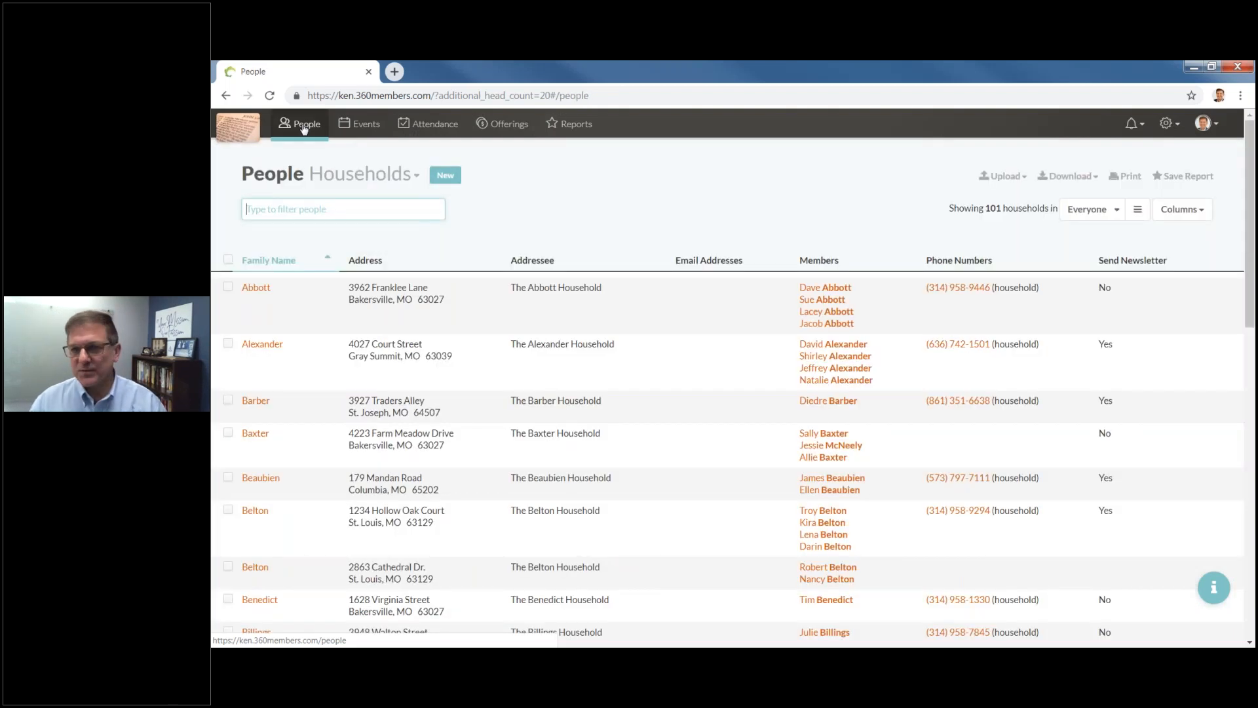